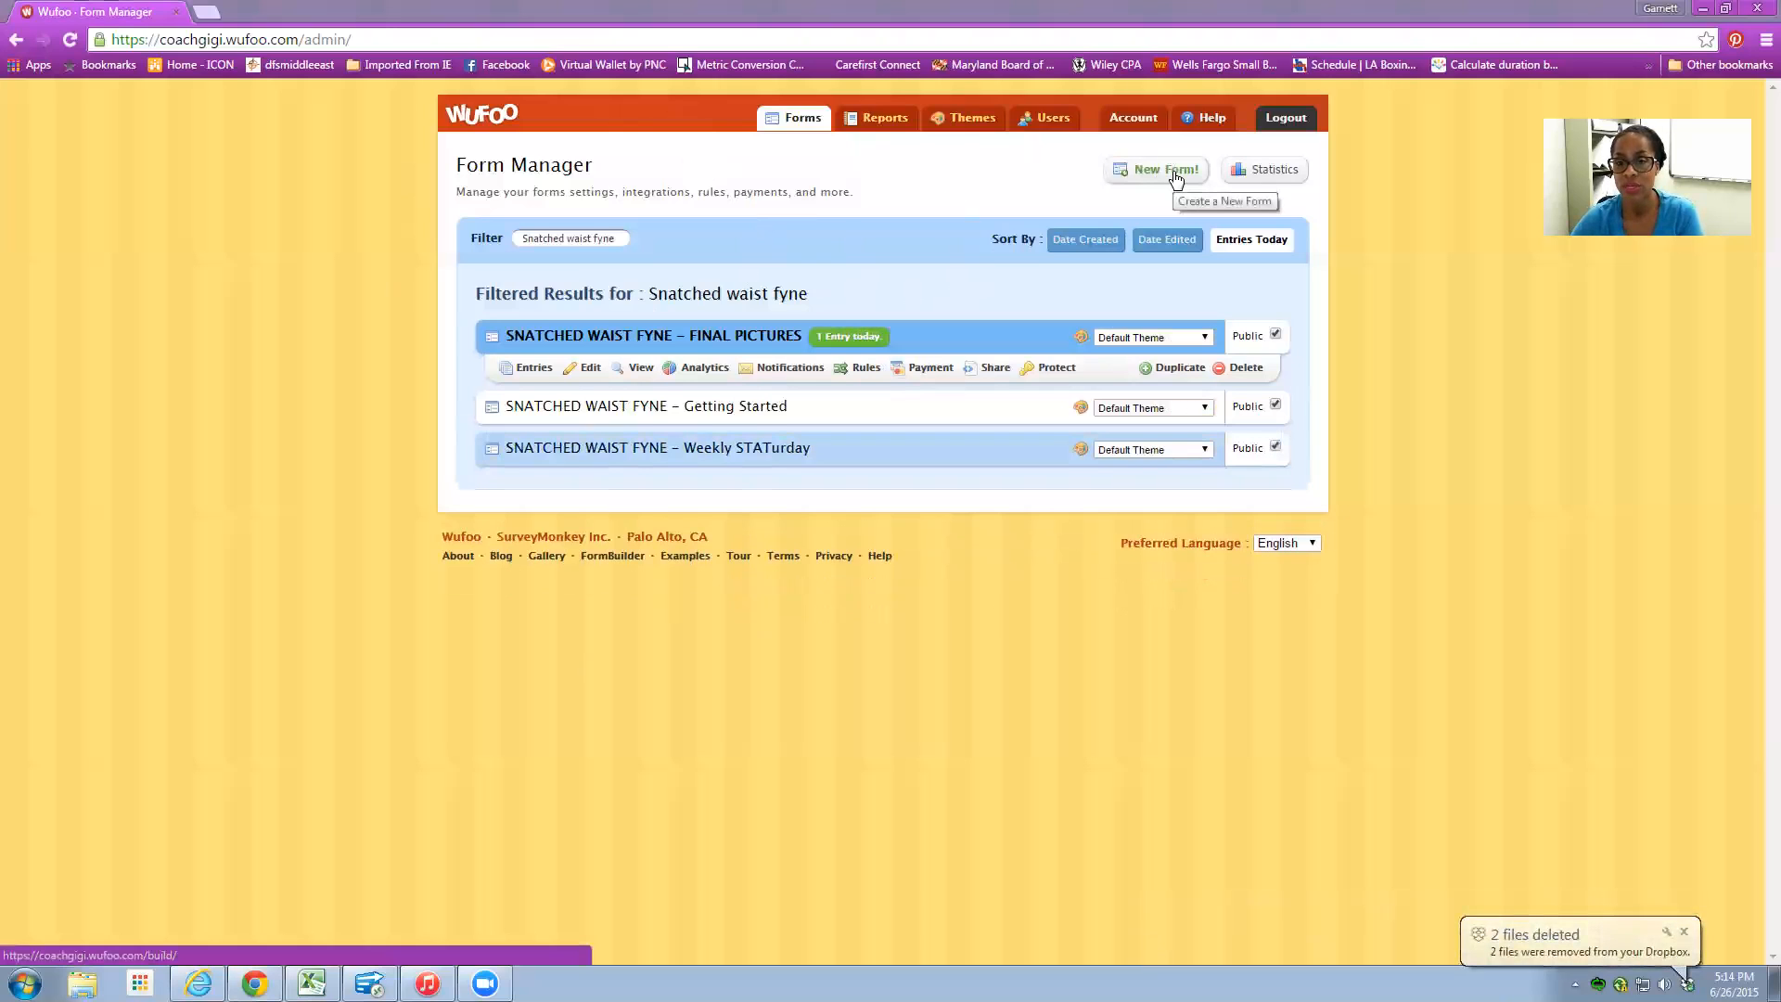
- Open the live SNATCHED WAIST FYNE – Getting Started form and examine its questions, coach choices, phone type options and picture uploads
mouse_move(767, 422)
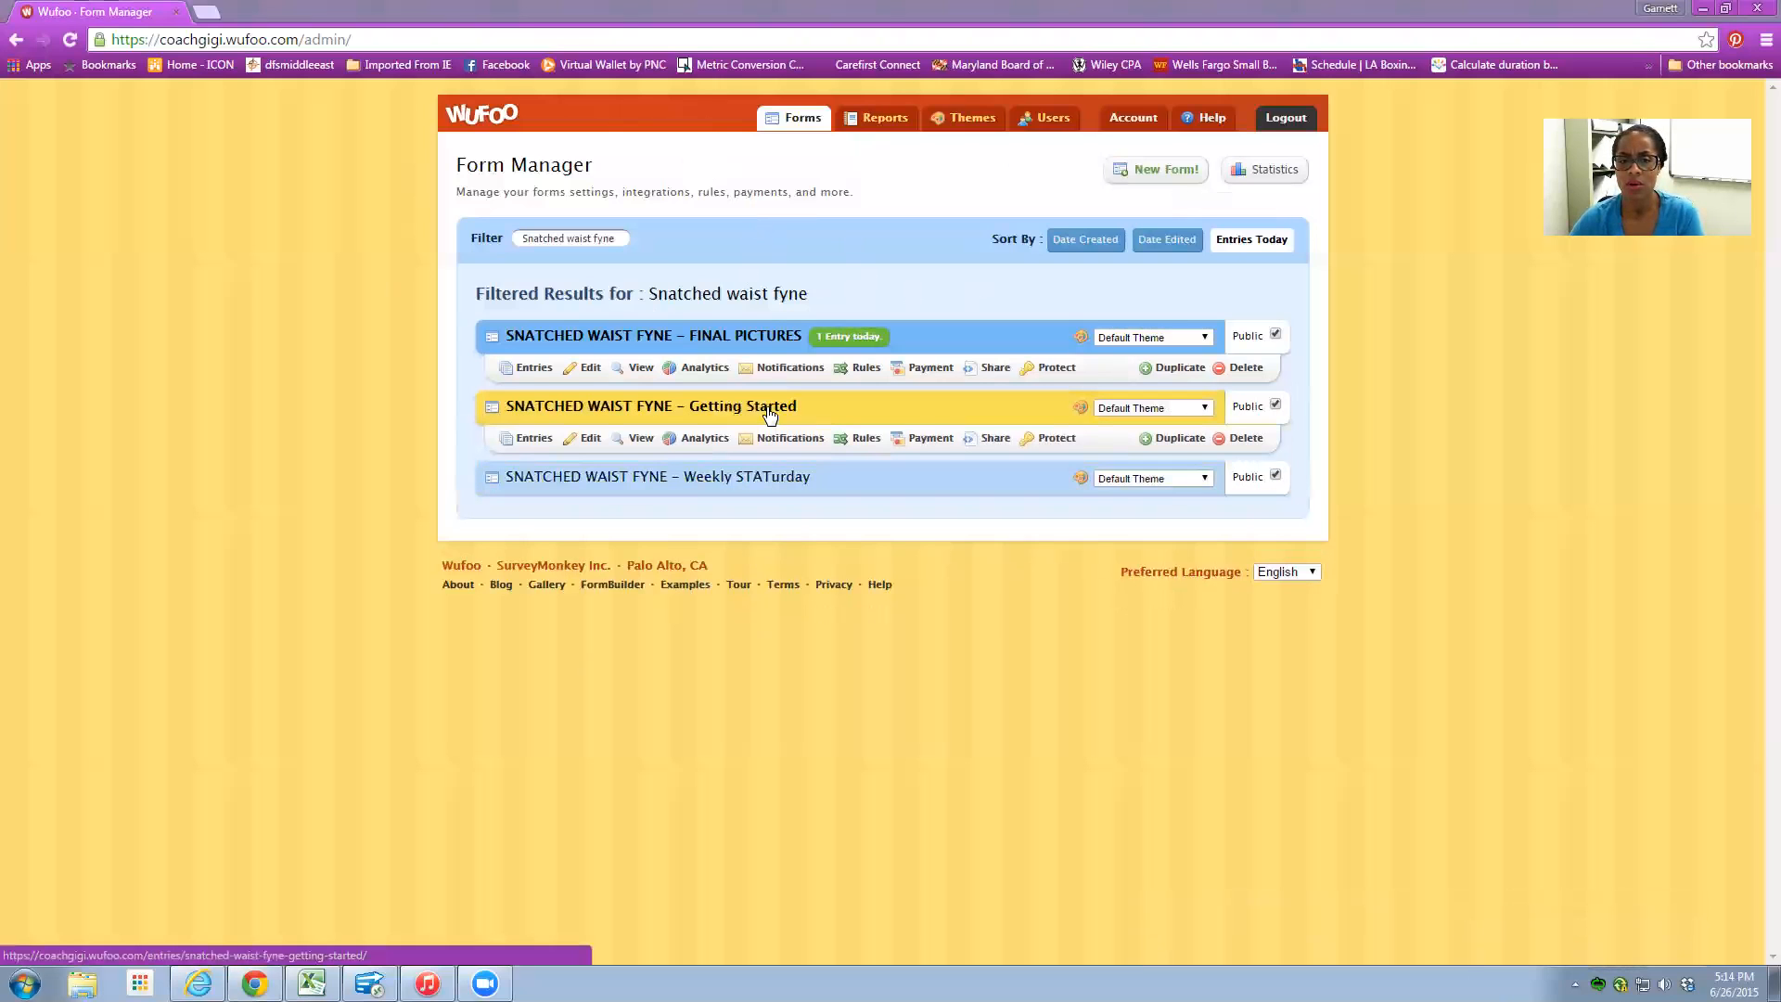
left_click(644, 445)
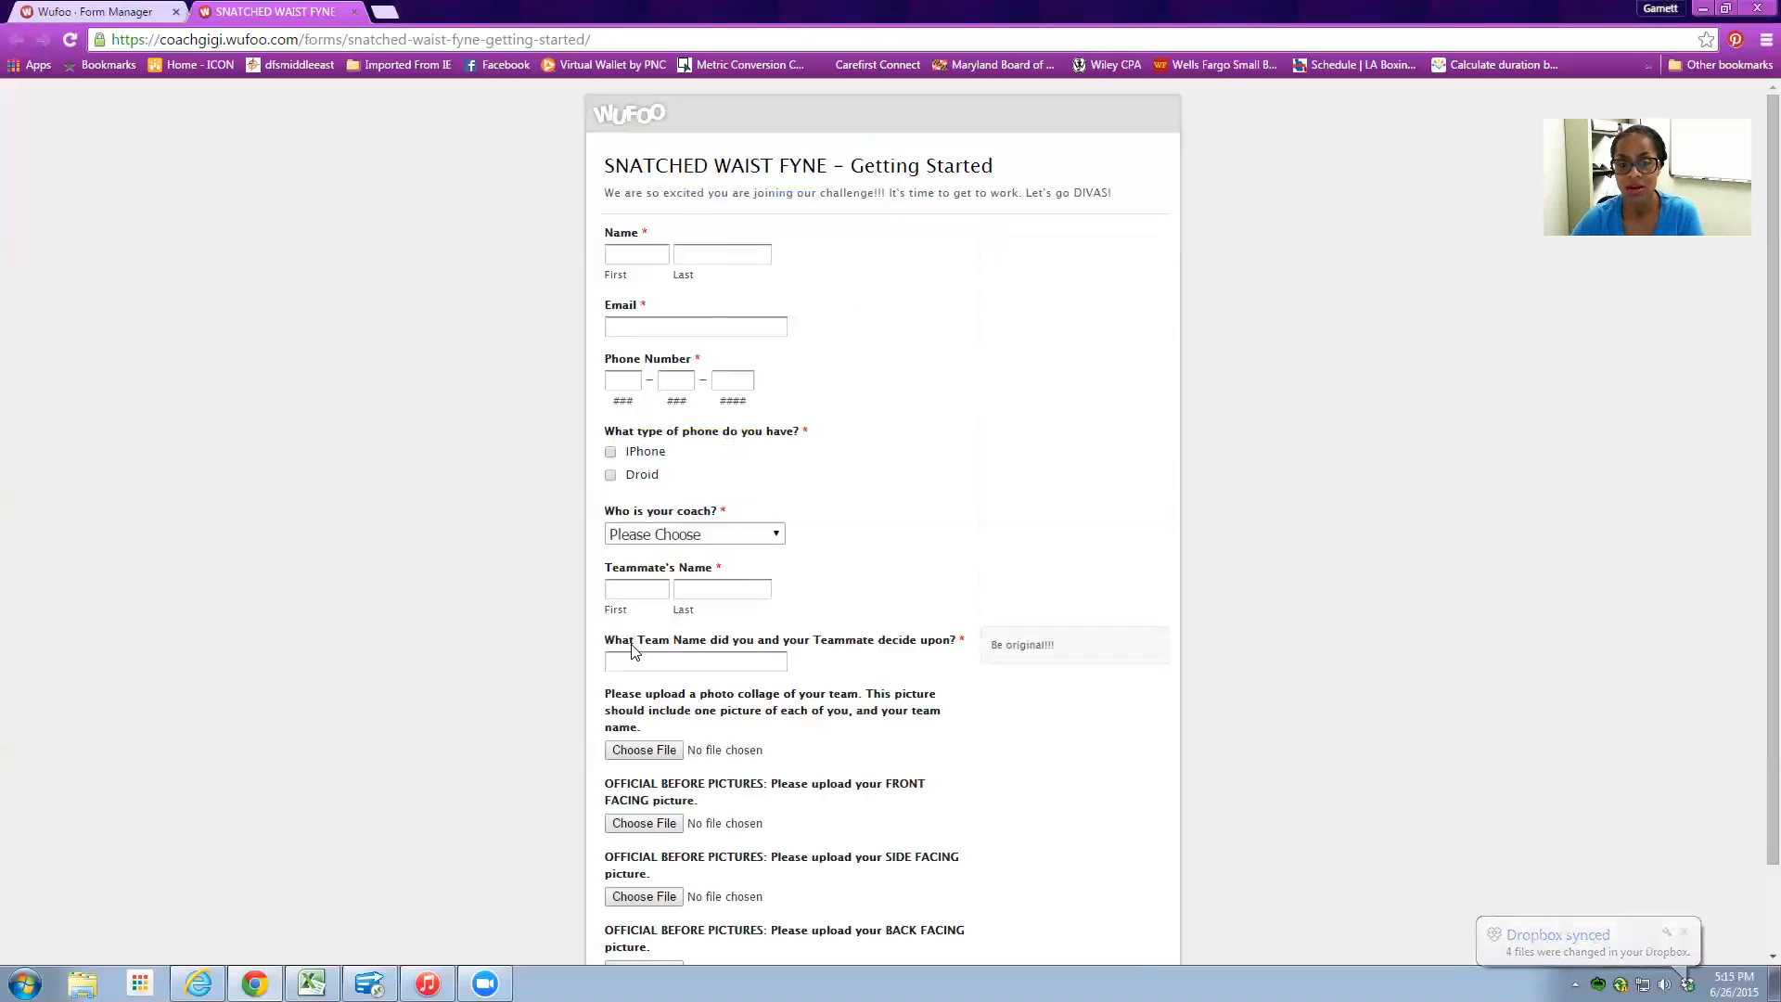
left_click(777, 534)
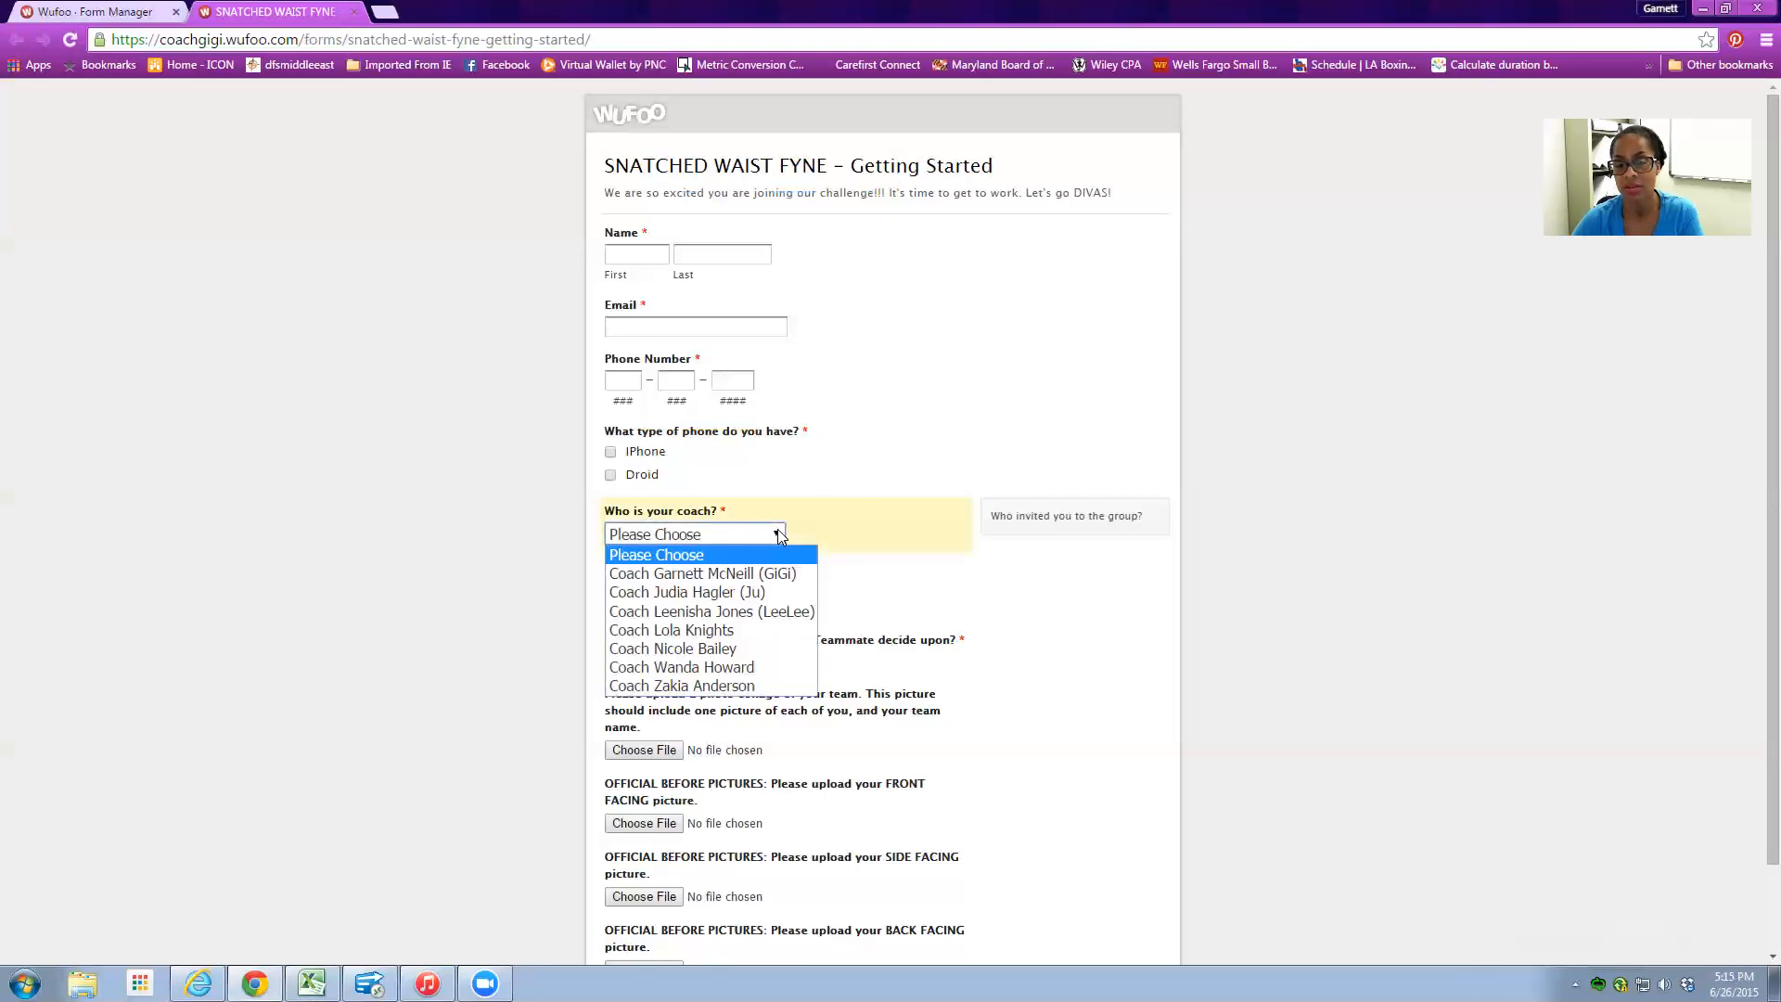
left_click(779, 536)
left_click(610, 474)
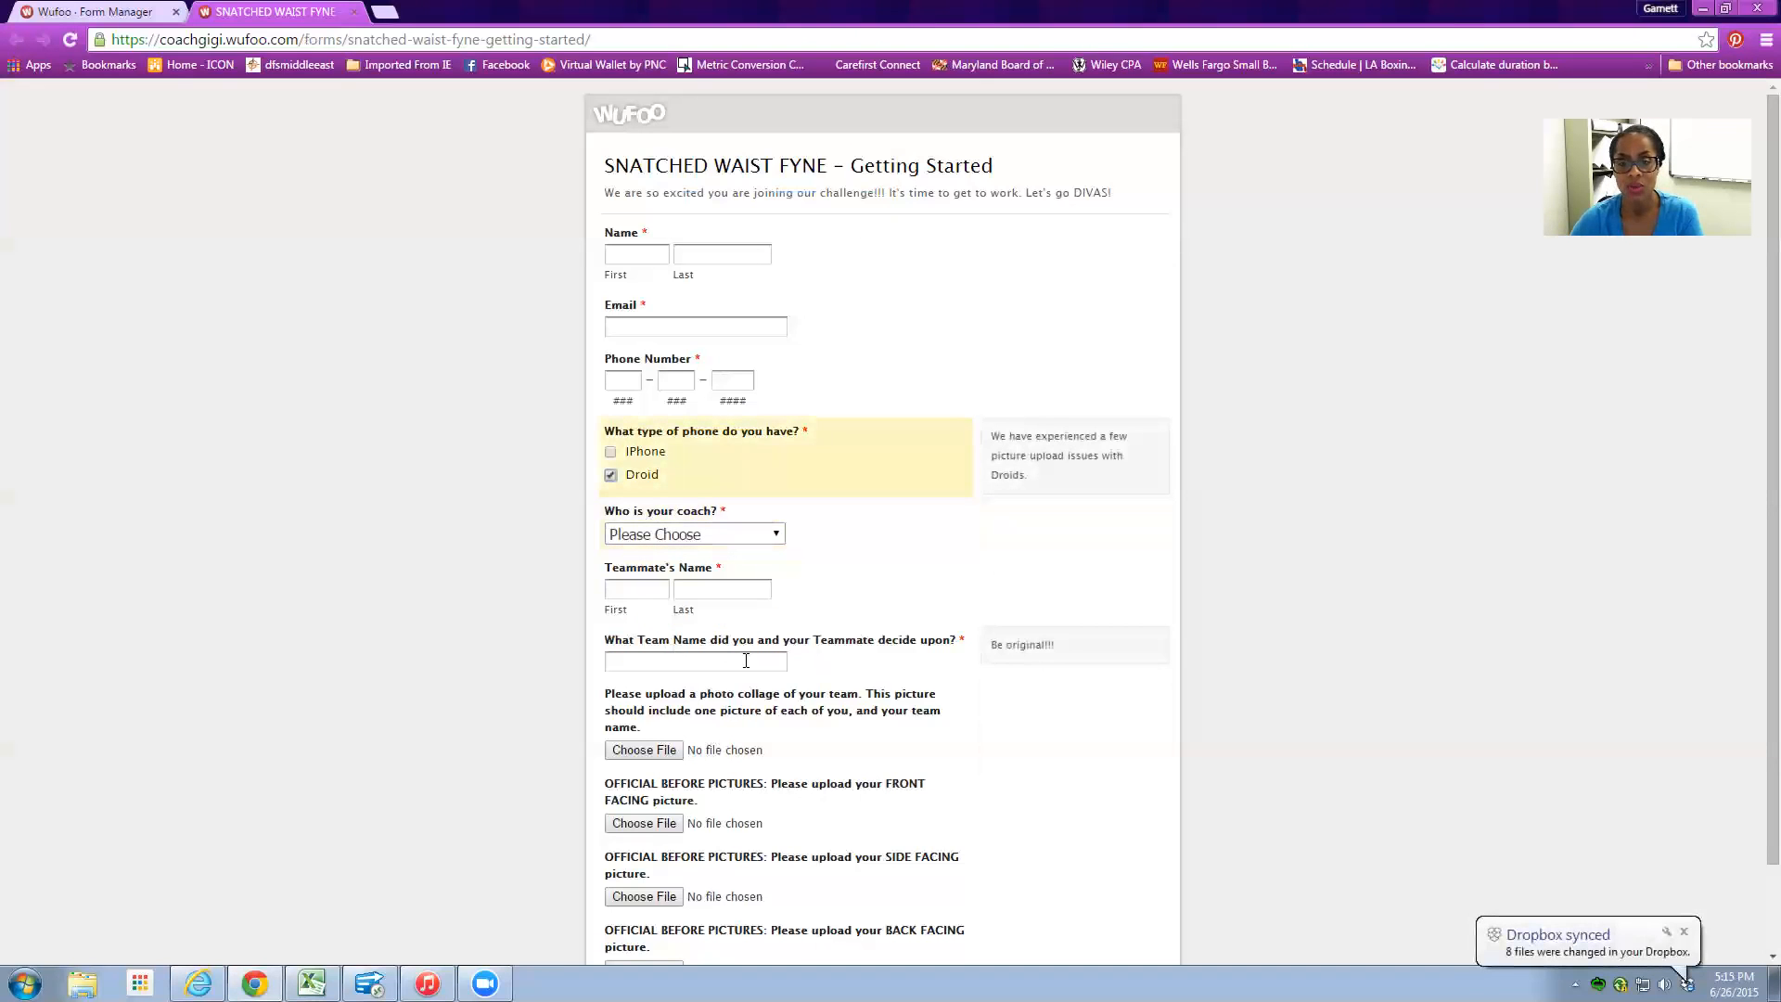
scroll(796, 667, "down", 2)
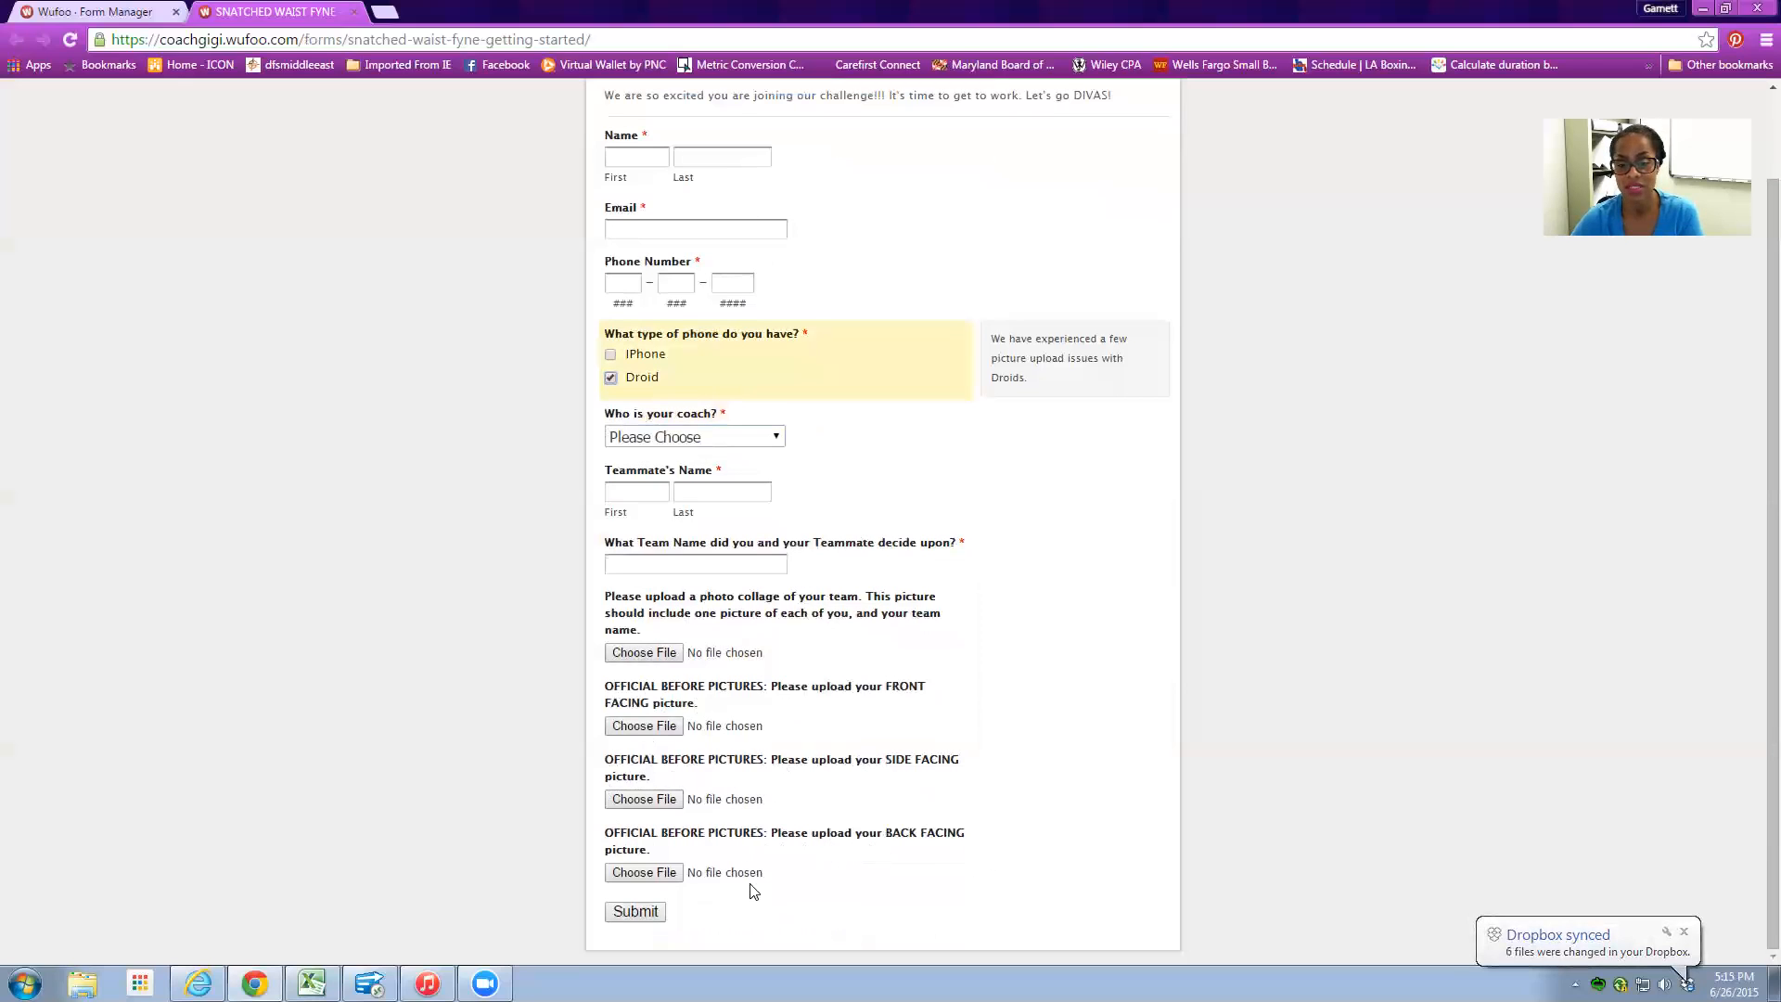
scroll(705, 714, "up", 1)
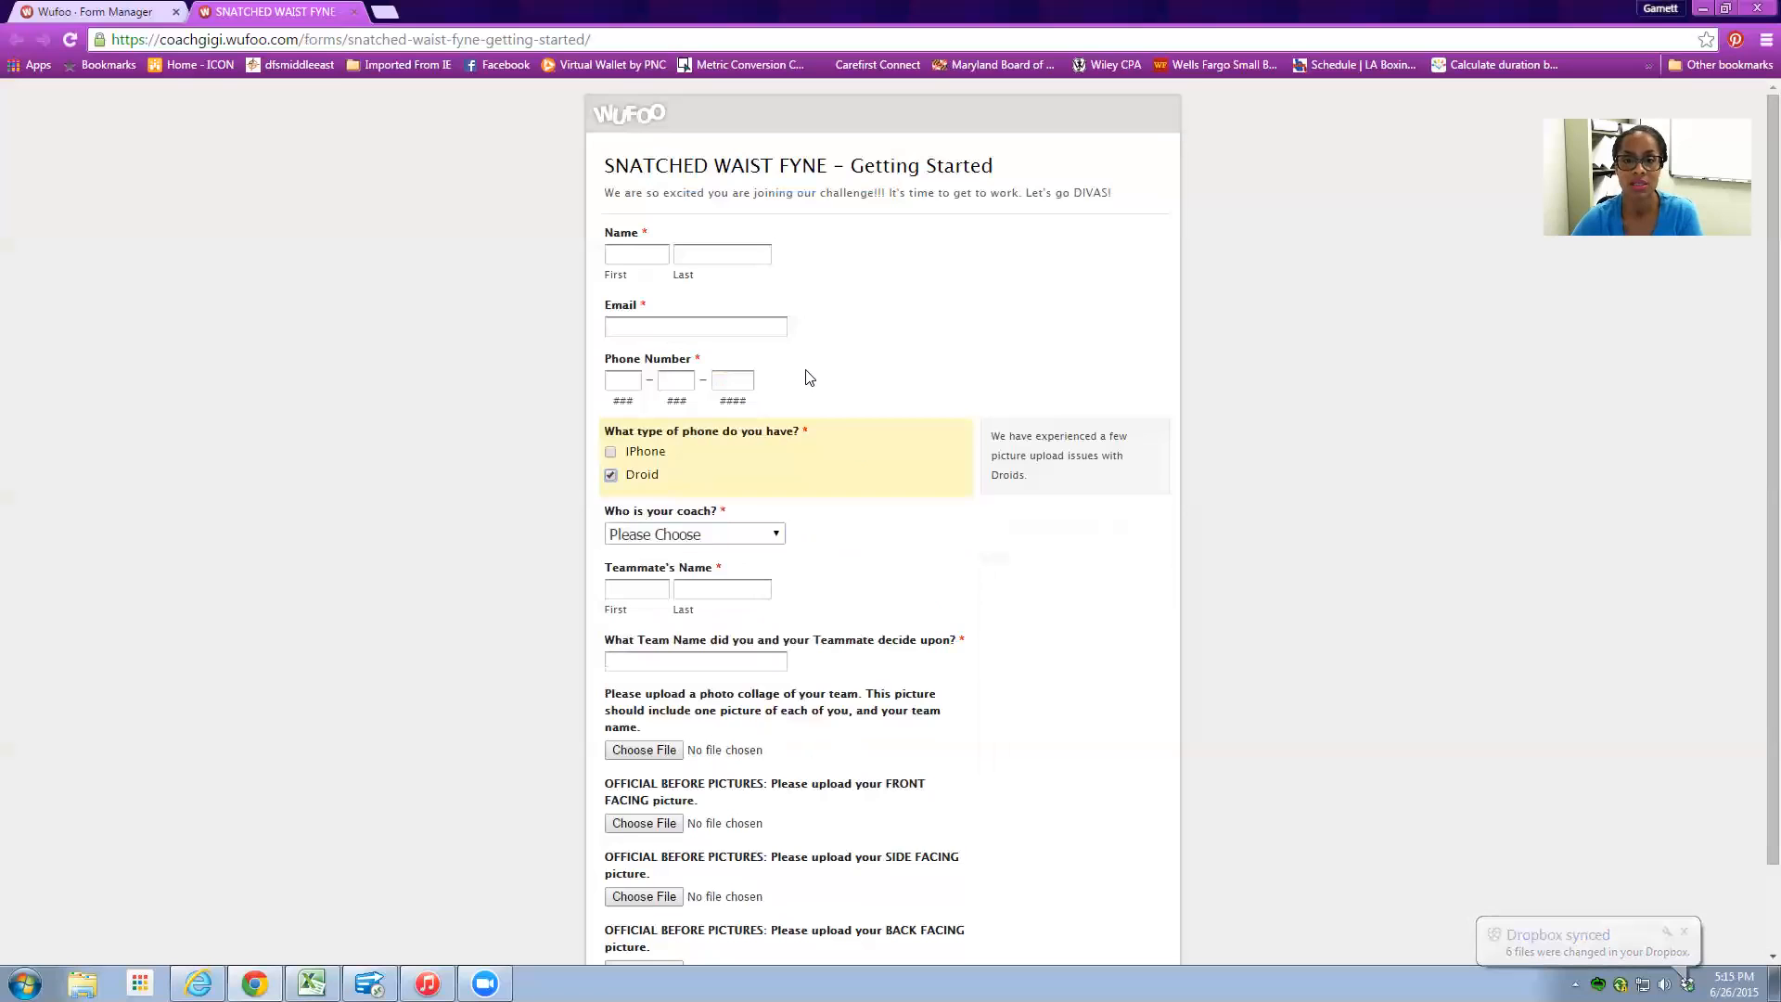
left_click(744, 258)
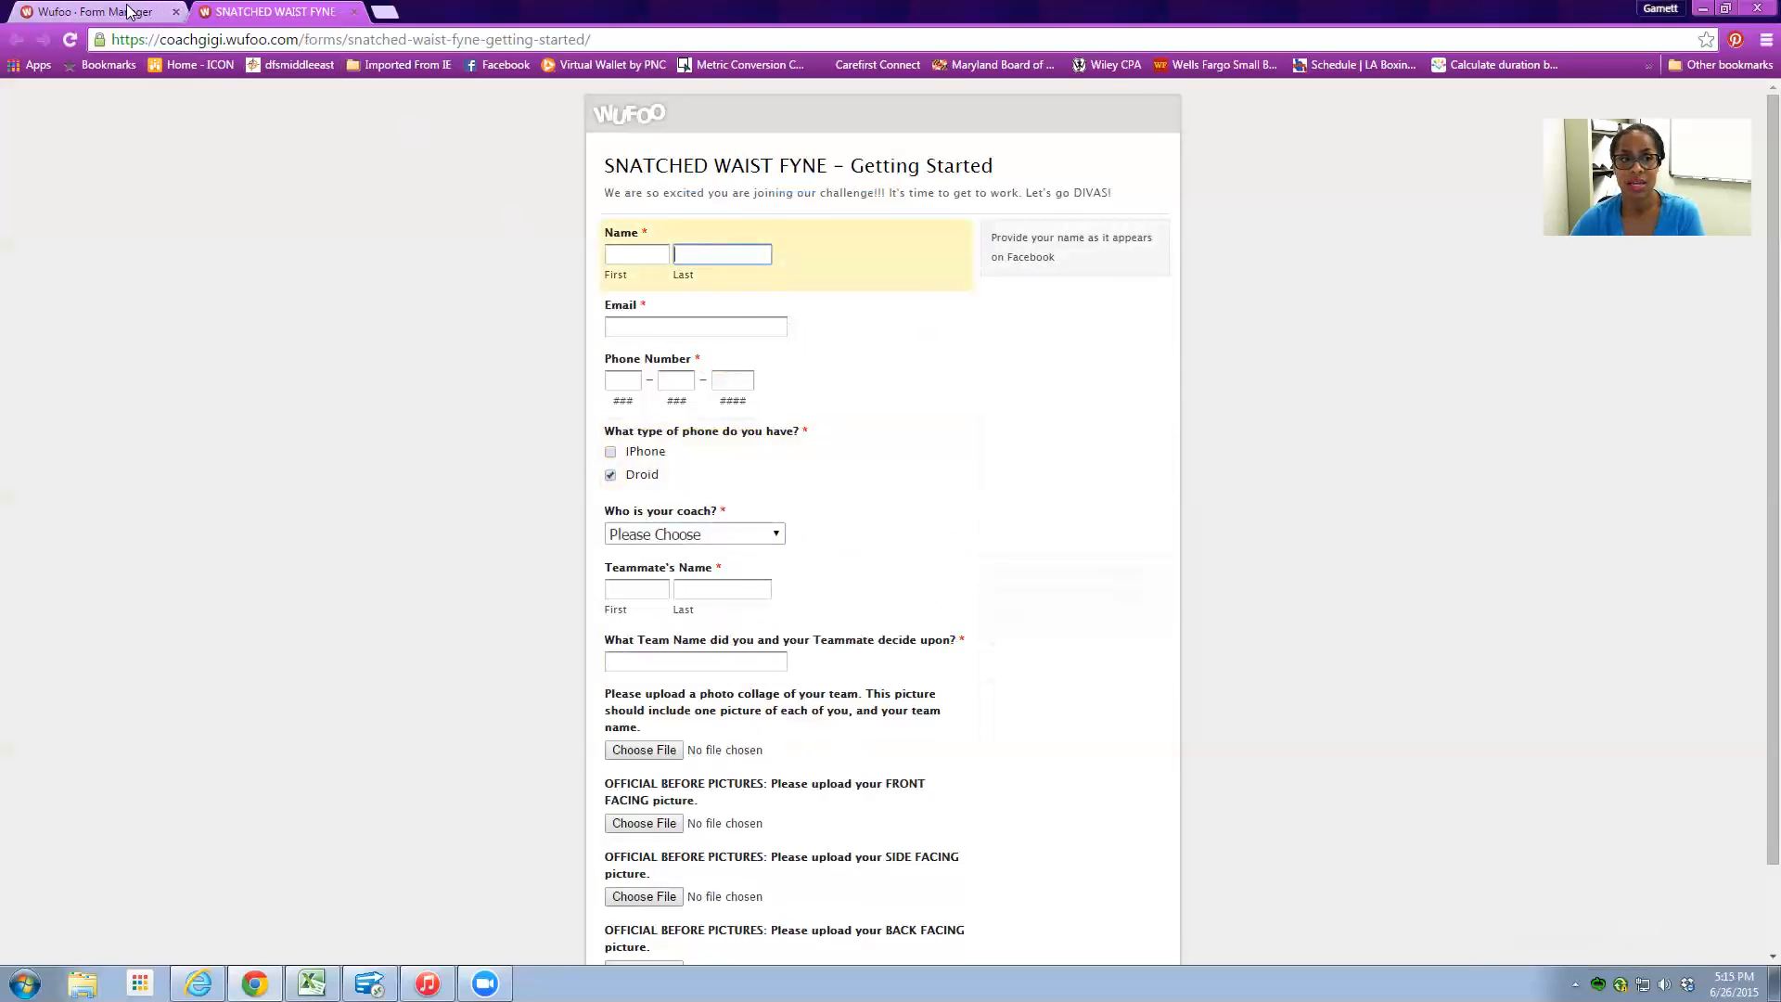
- Return to the Form Manager, open the live Weekly STATurday form and review its instructions and measurement fields
left_click(93, 11)
left_click(849, 405)
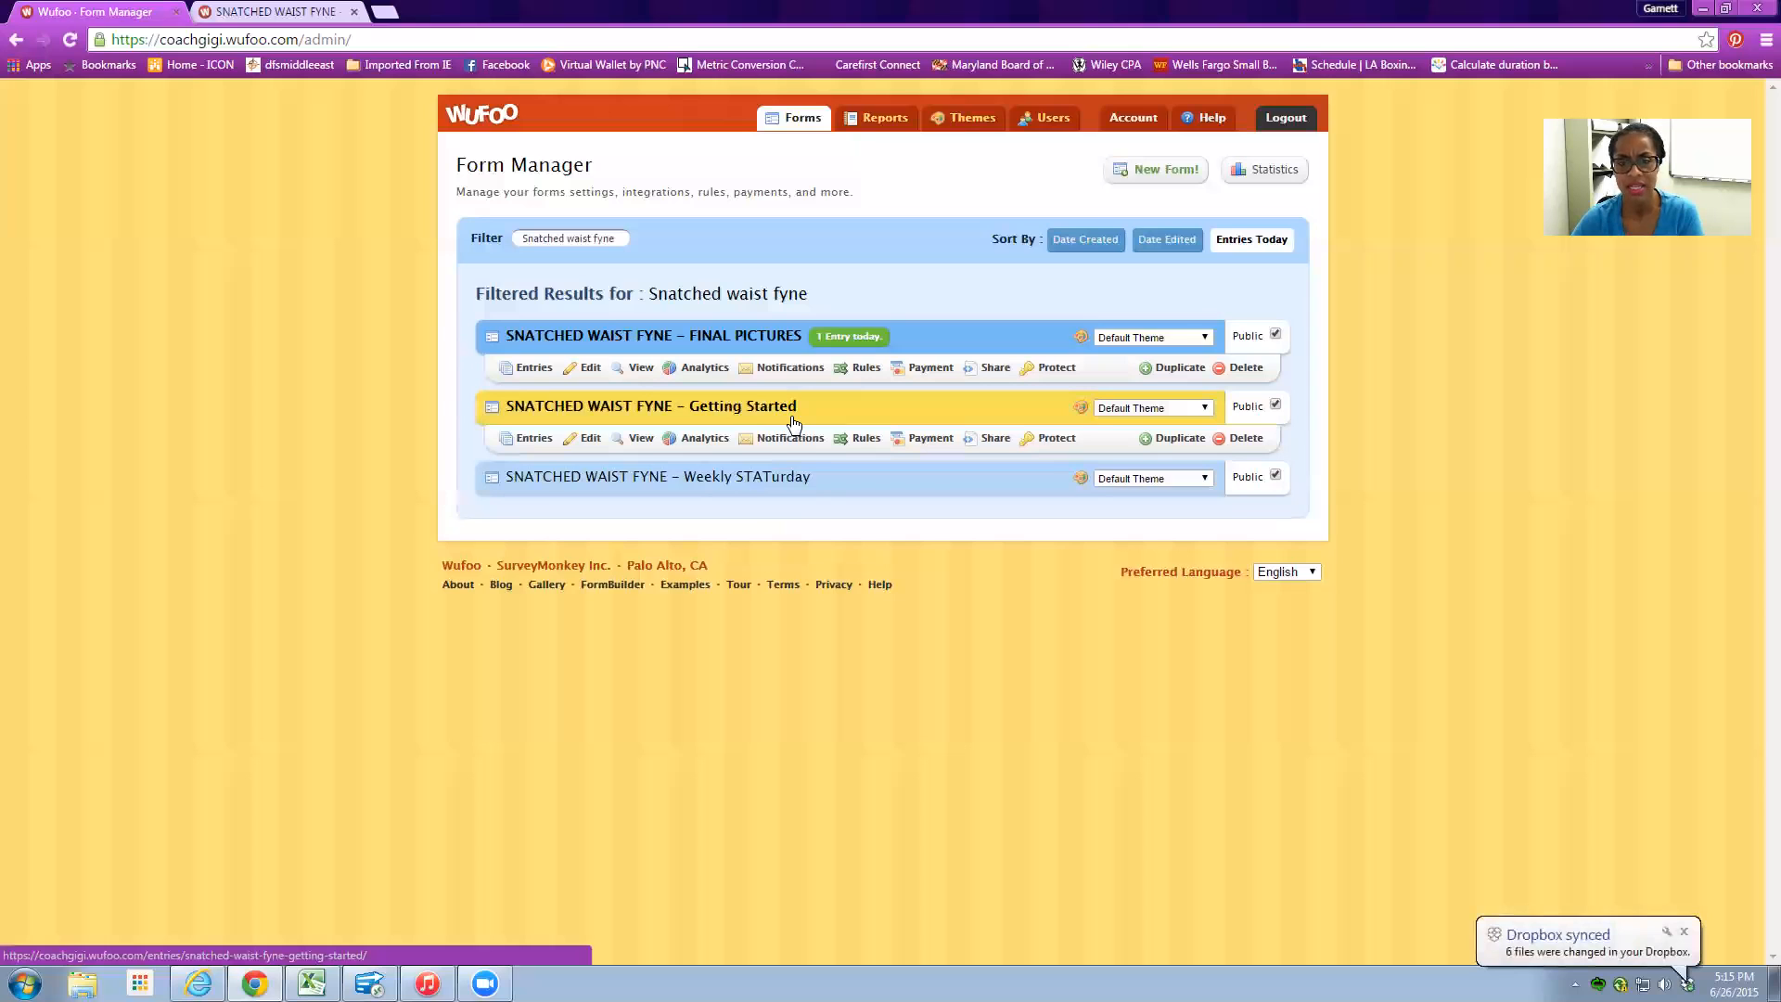
left_click(787, 345)
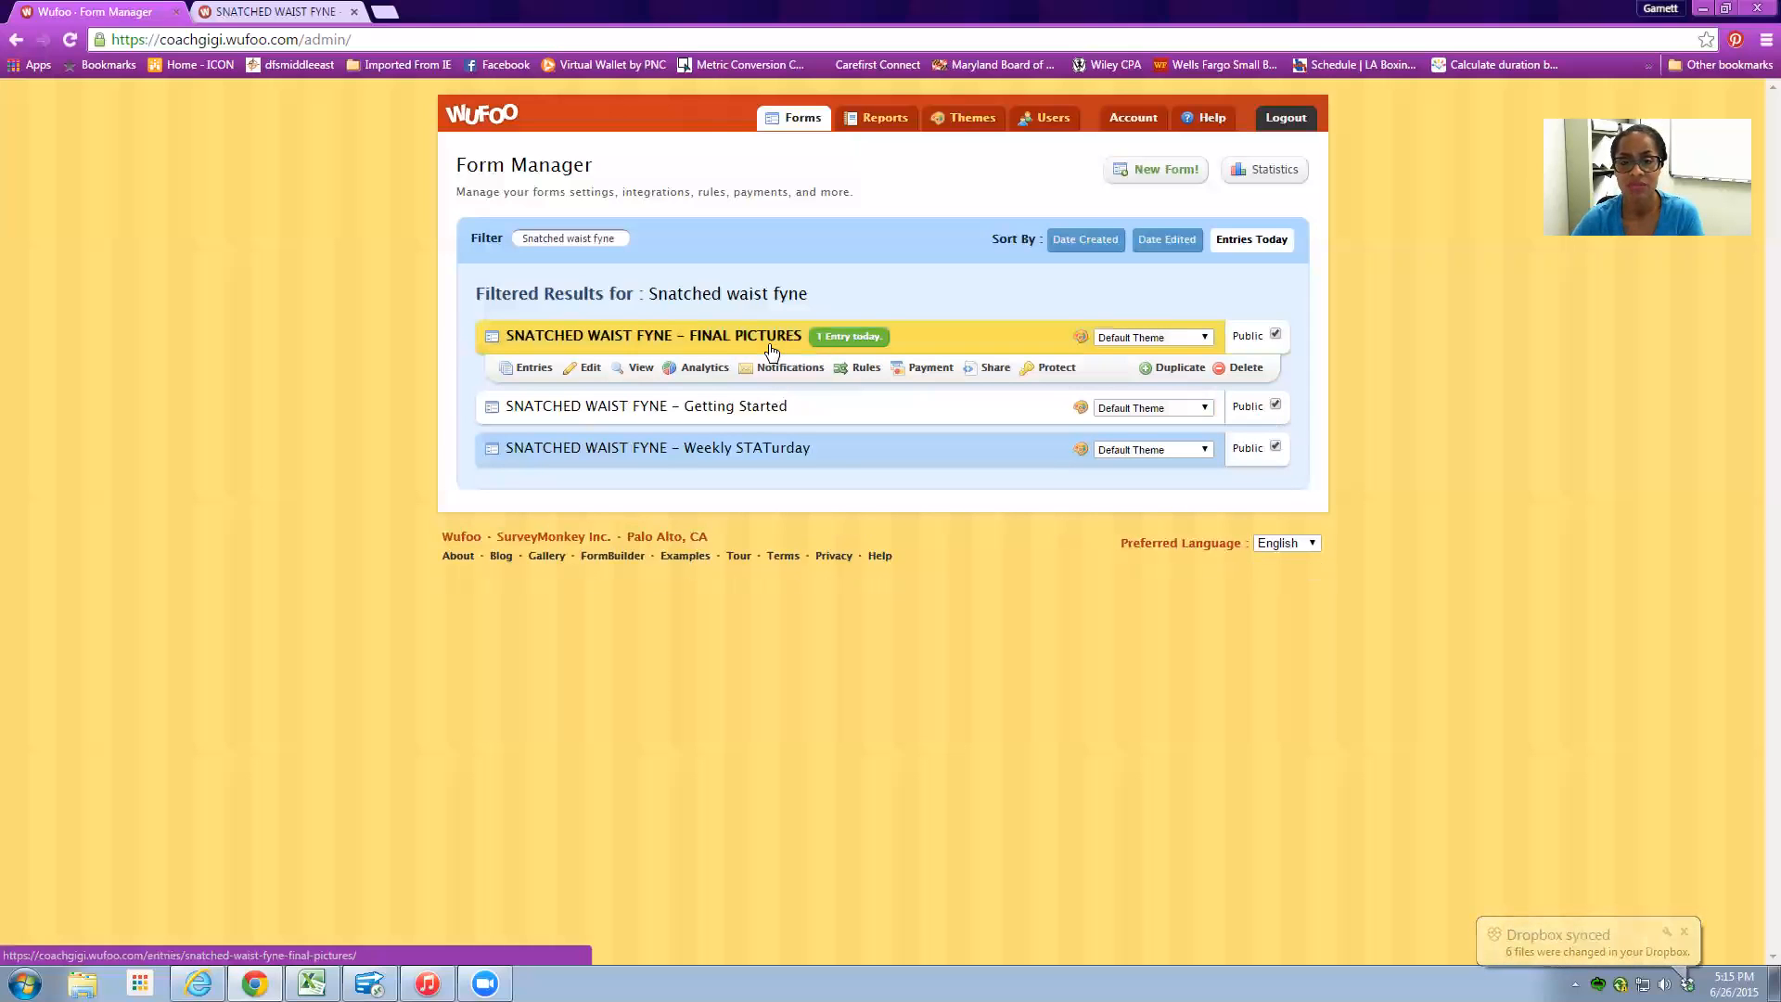
left_click(731, 409)
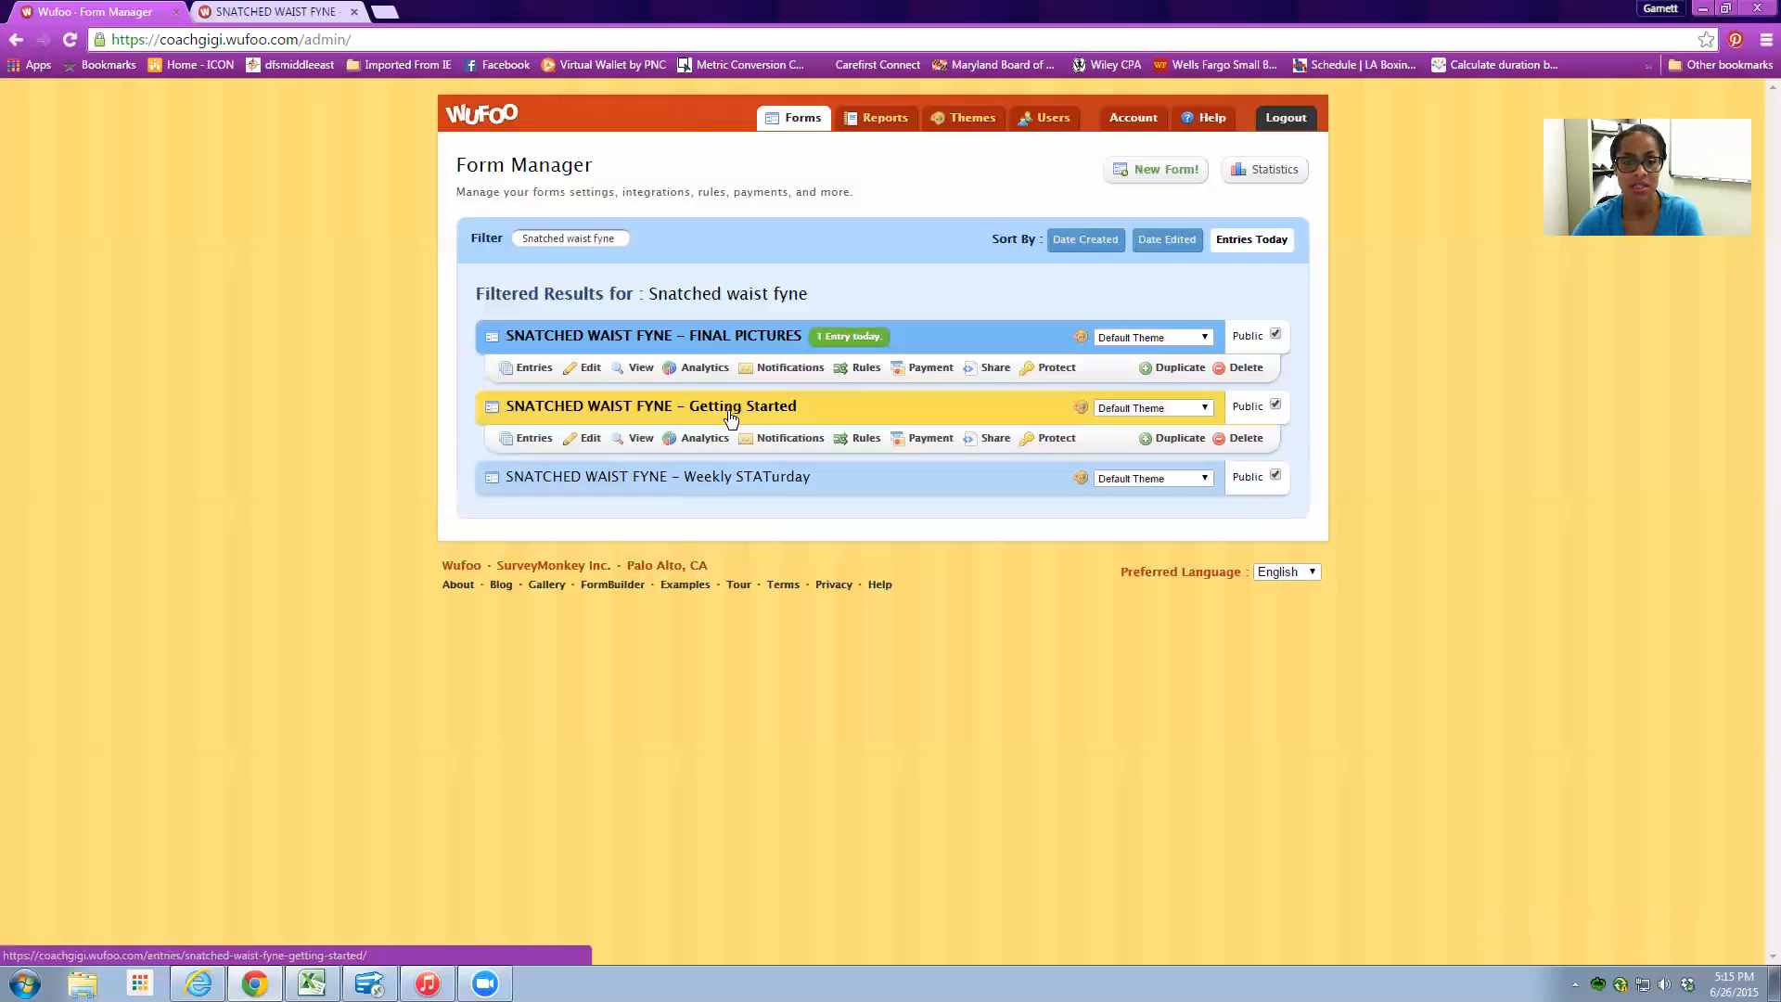
left_click(714, 477)
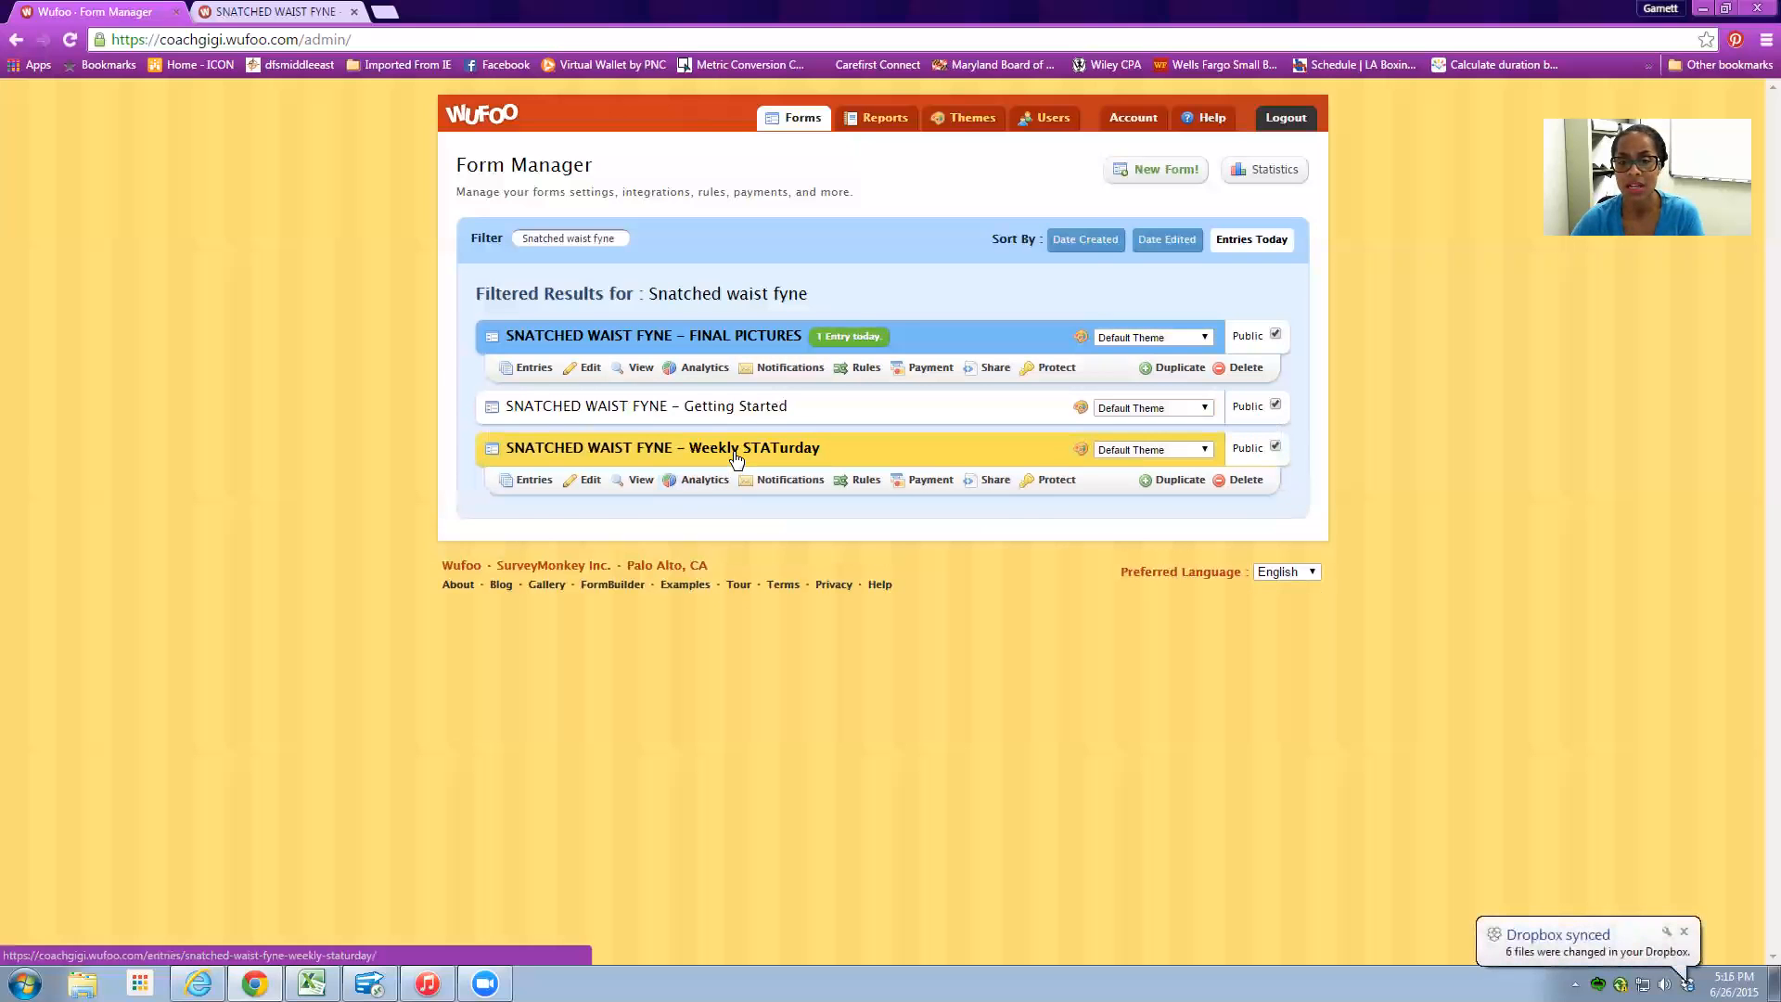
left_click(638, 481)
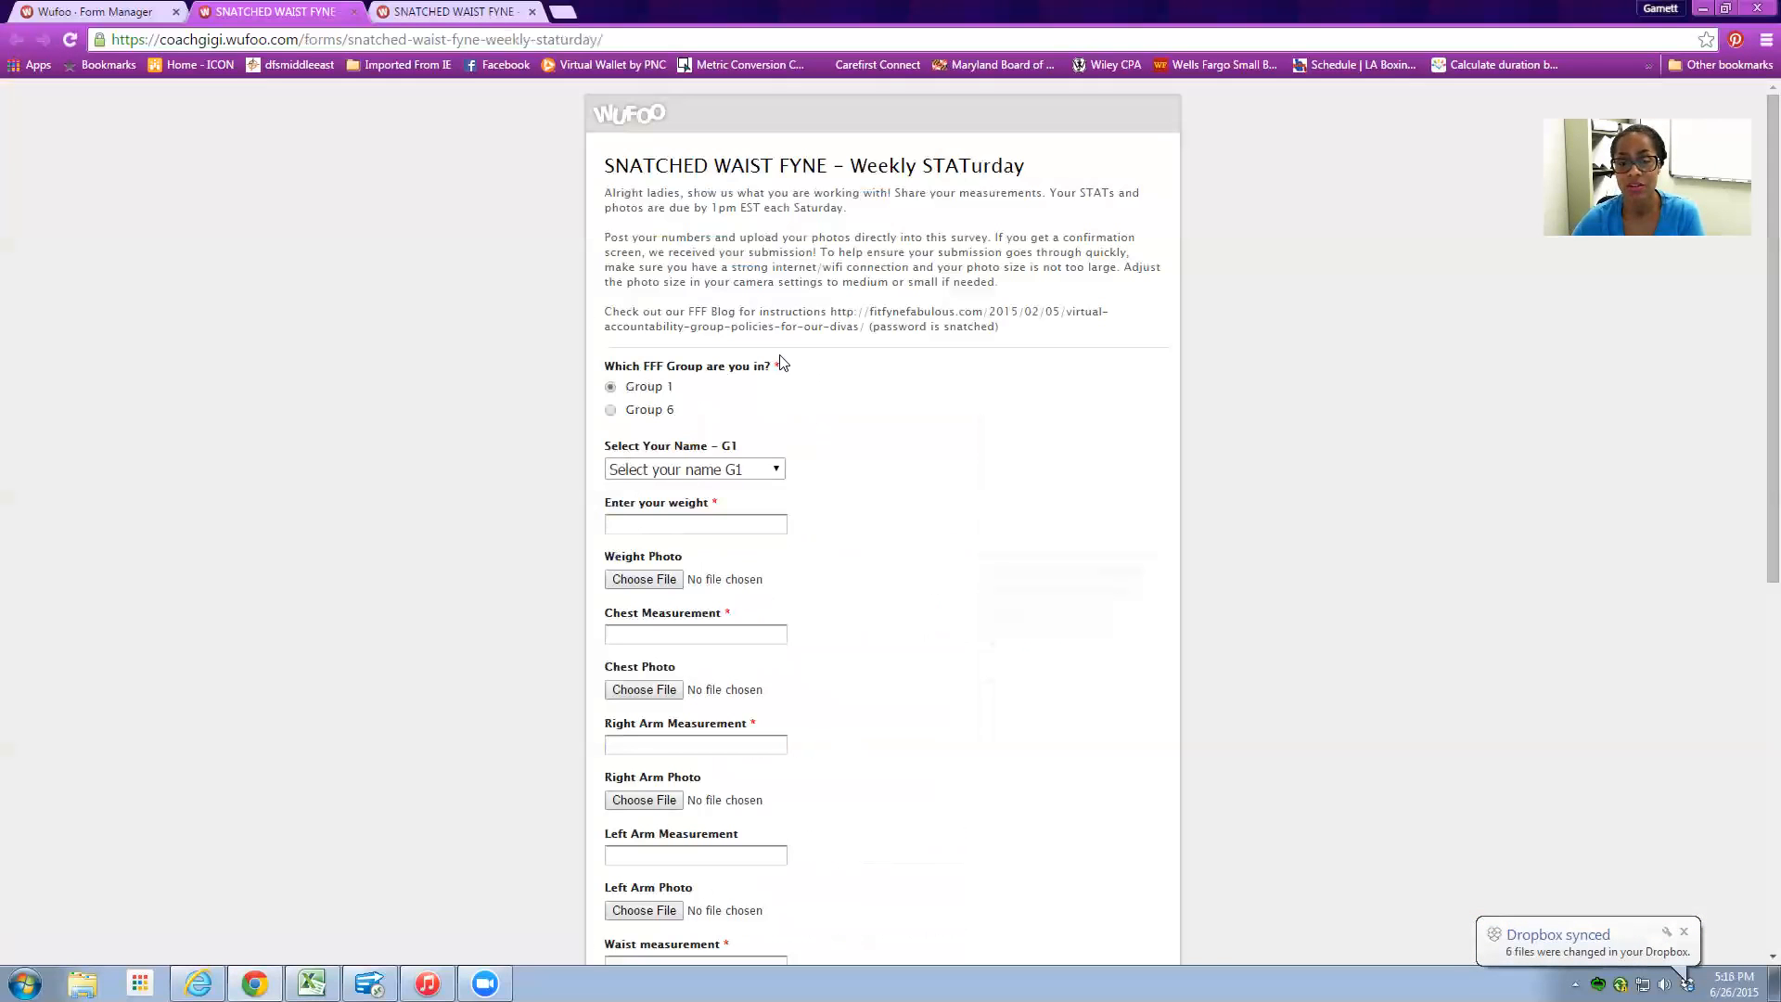
scroll(831, 398, "down", 2)
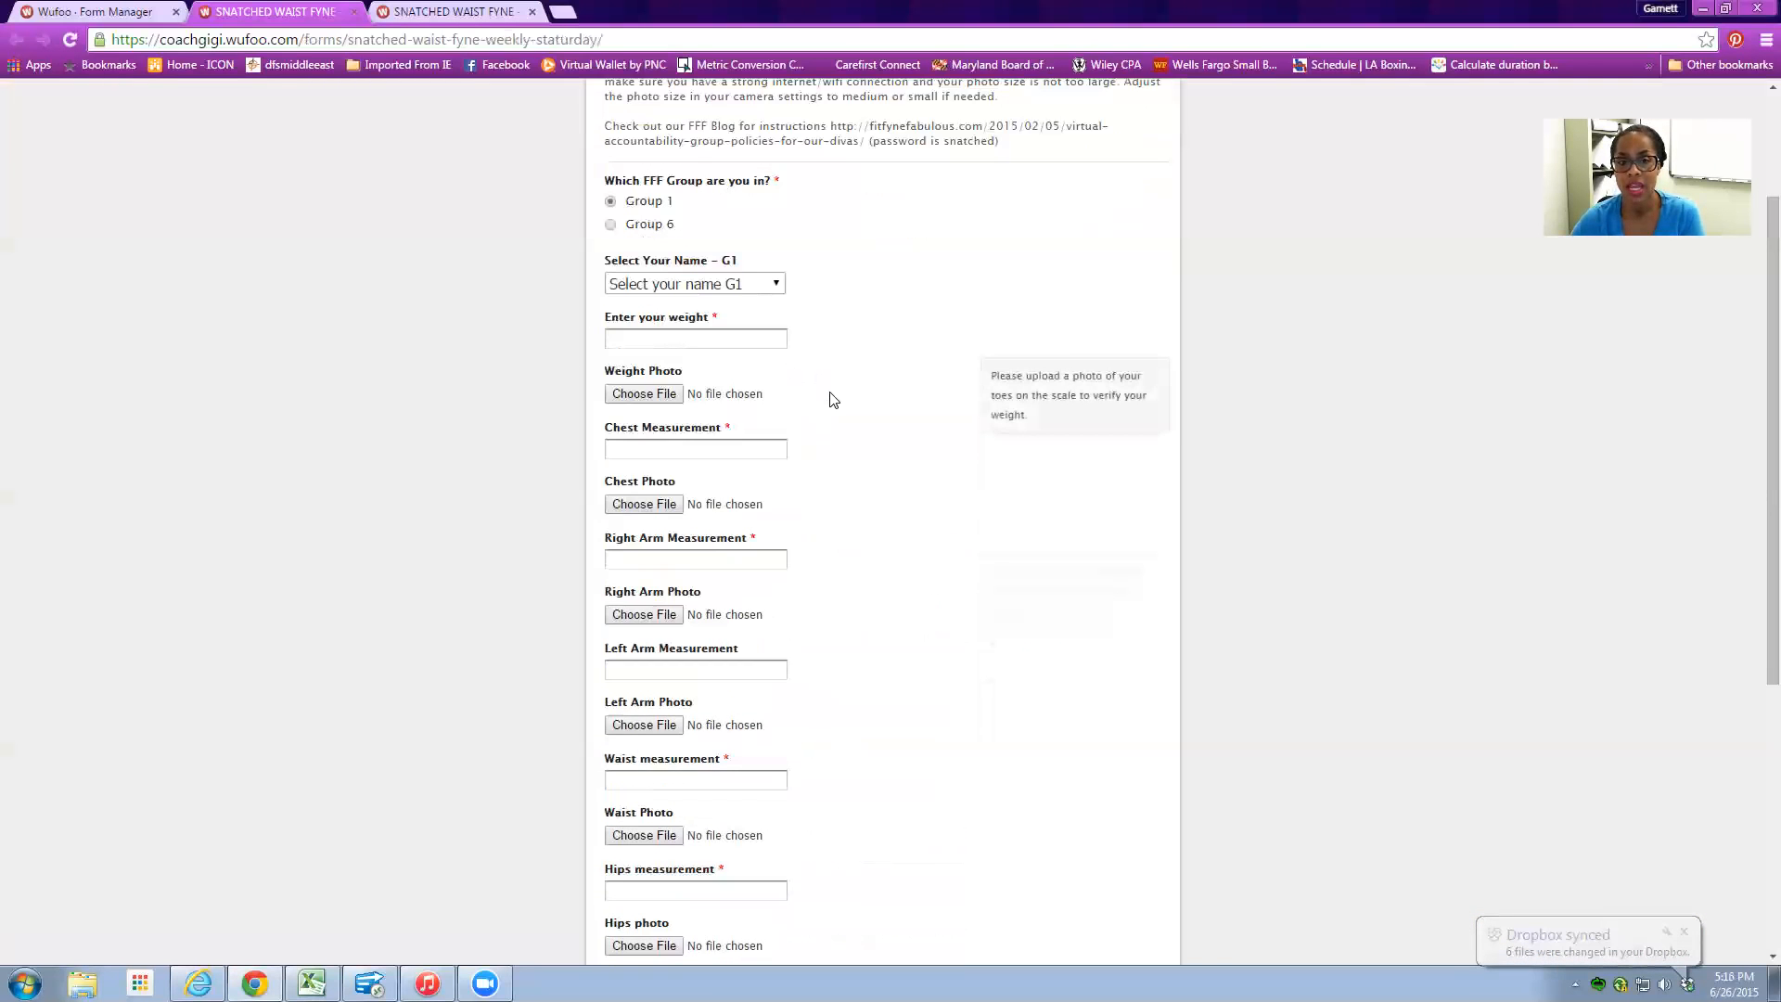
scroll(832, 399, "up", 1)
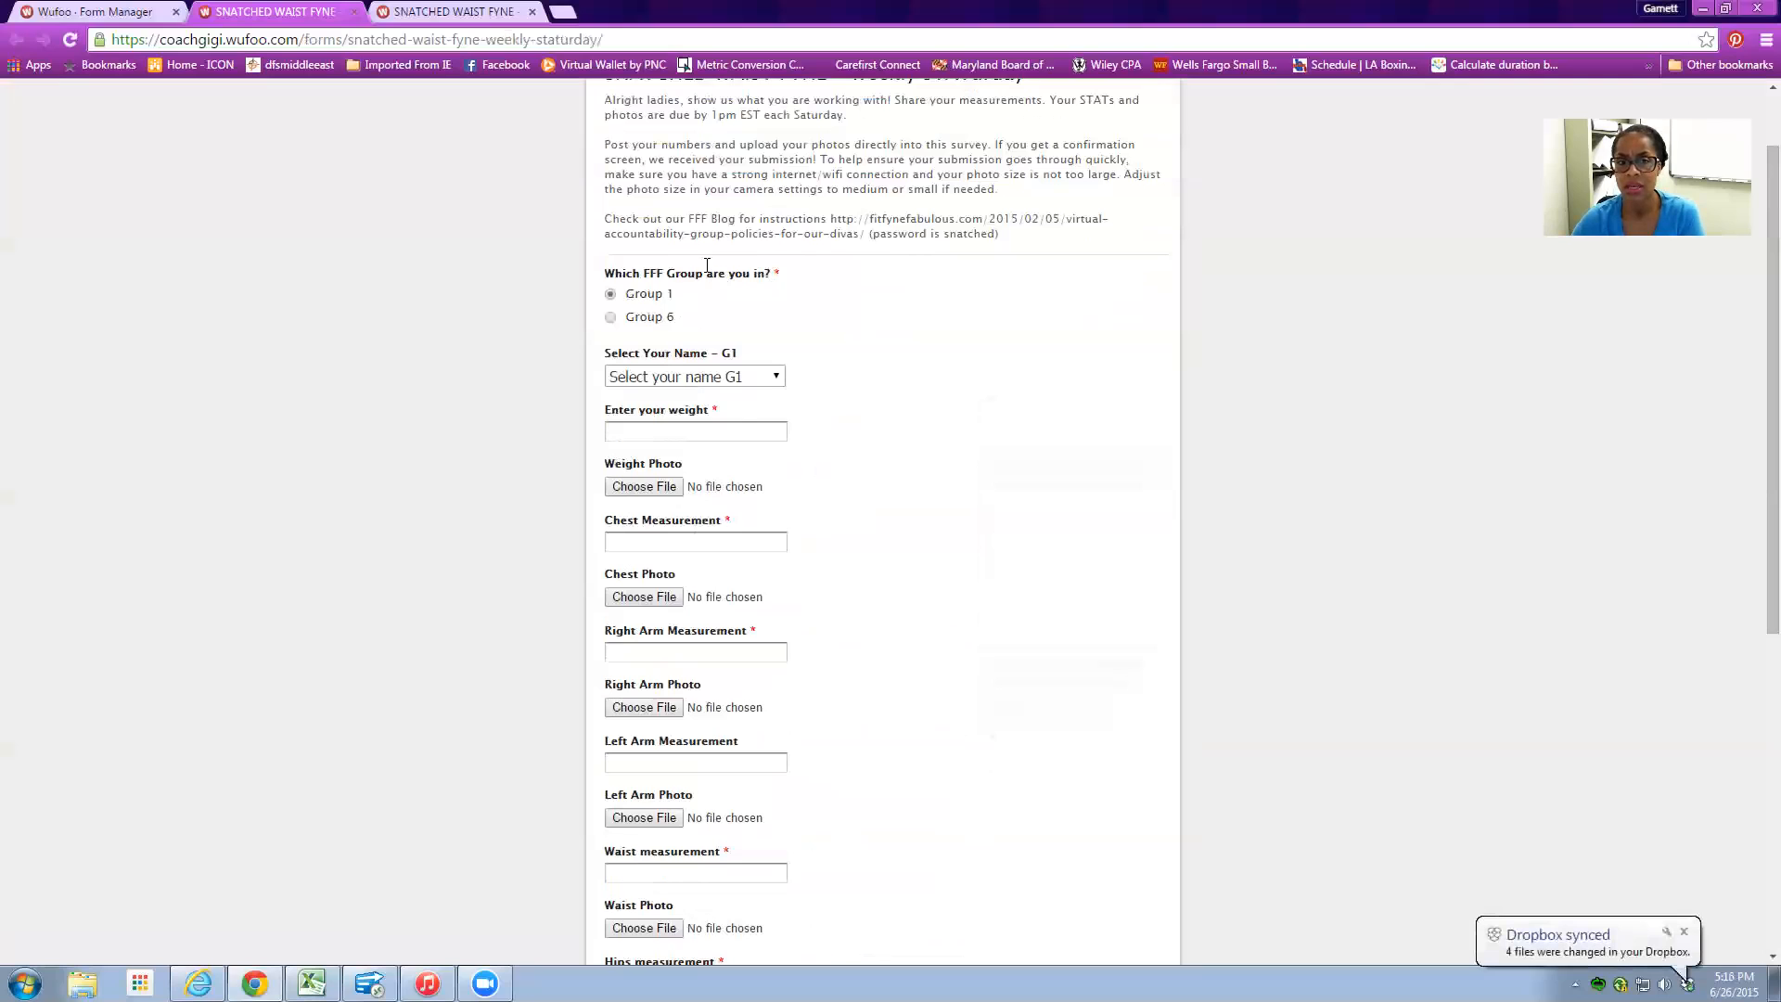
- Switch the FFF group answer between Group 1 and Group 6 and examine the name list offered for each
left_click(661, 320)
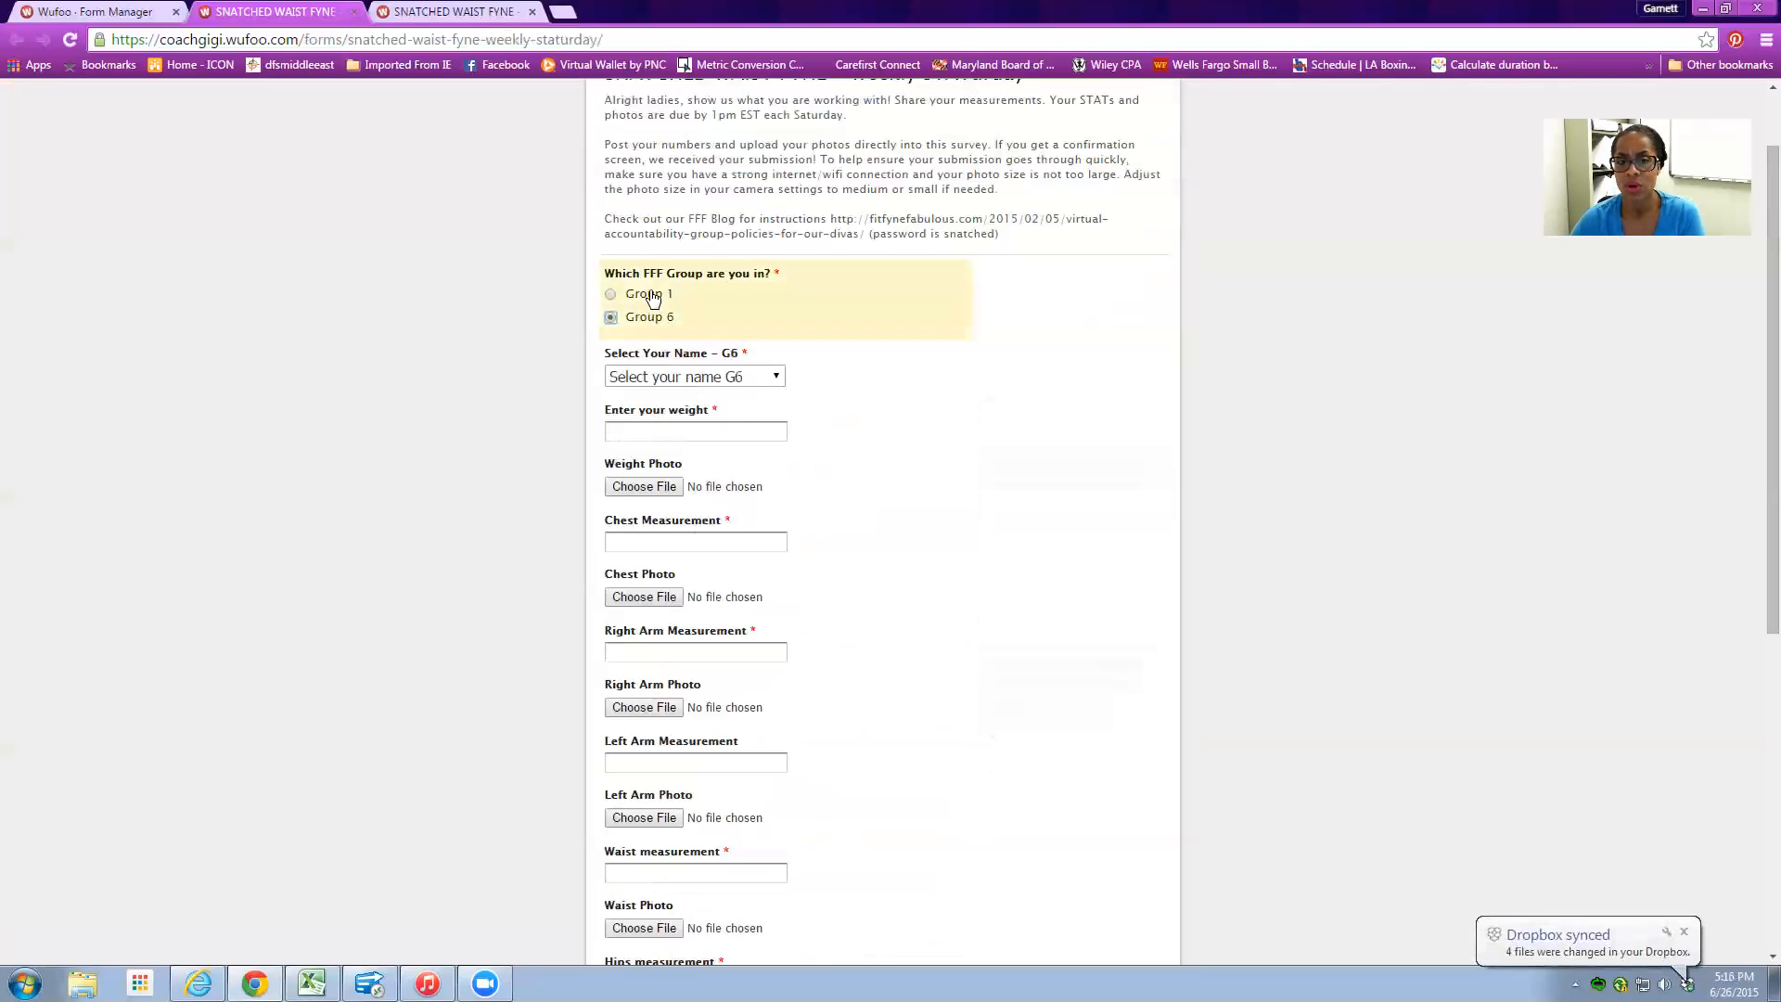
left_click(653, 296)
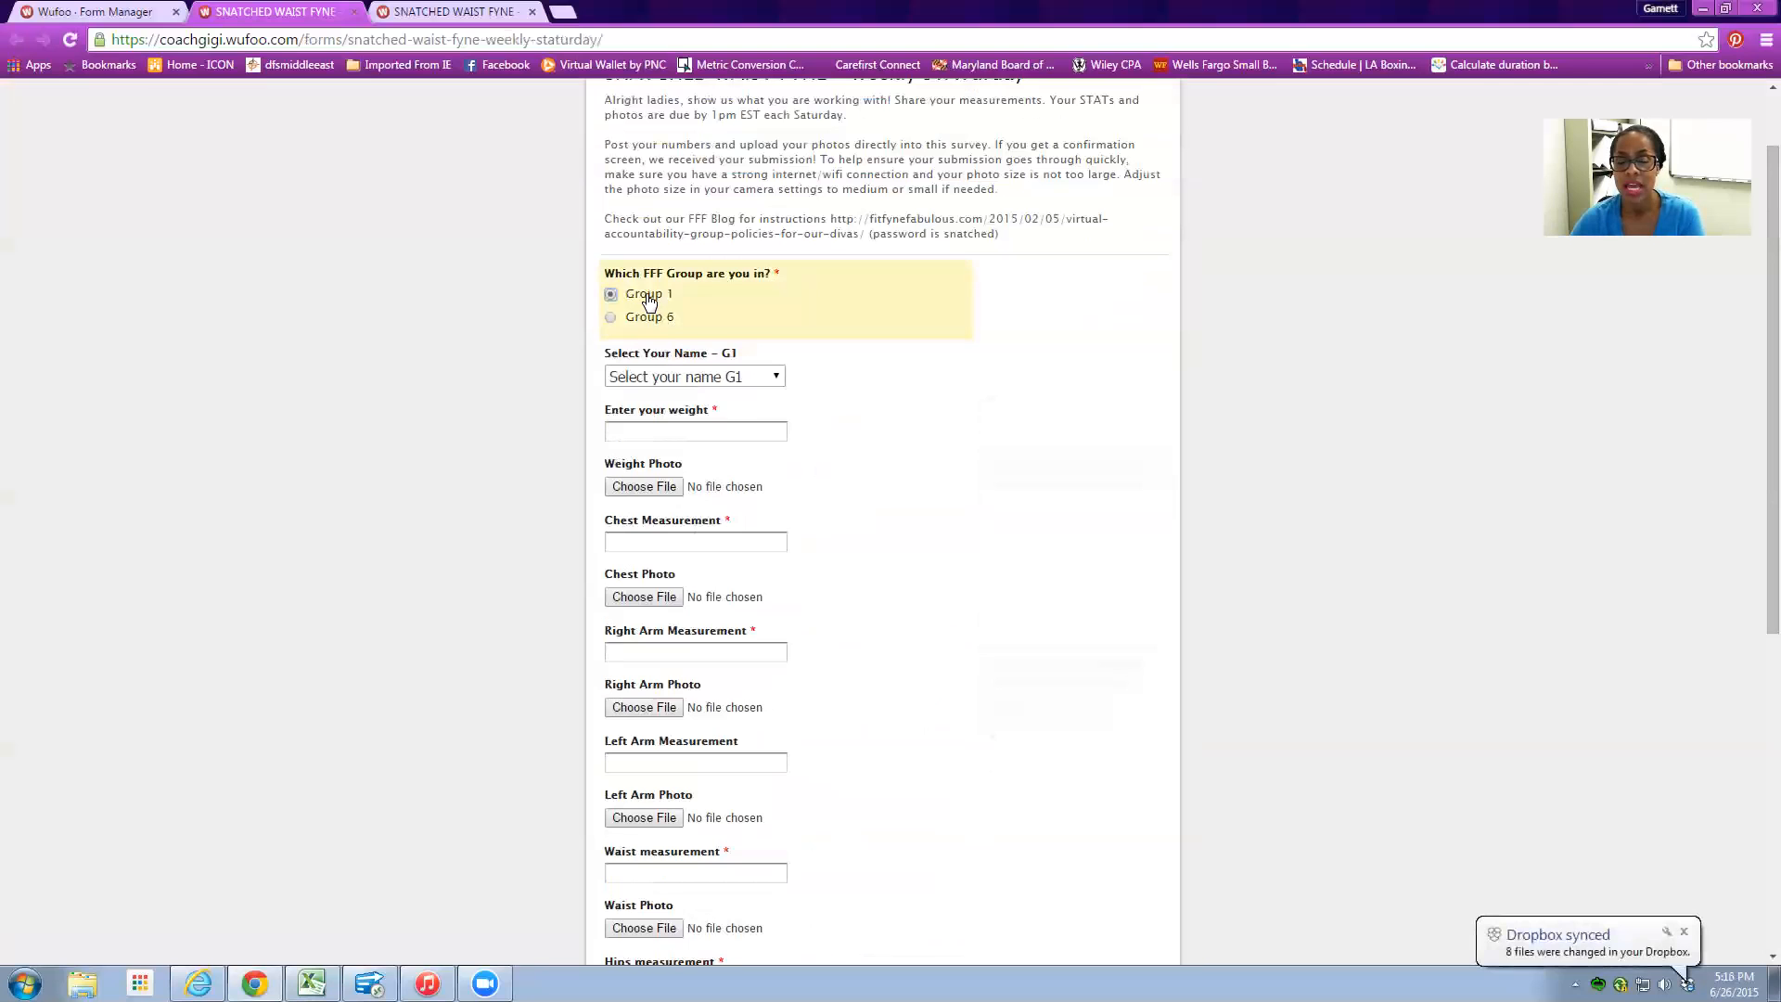
left_click(675, 375)
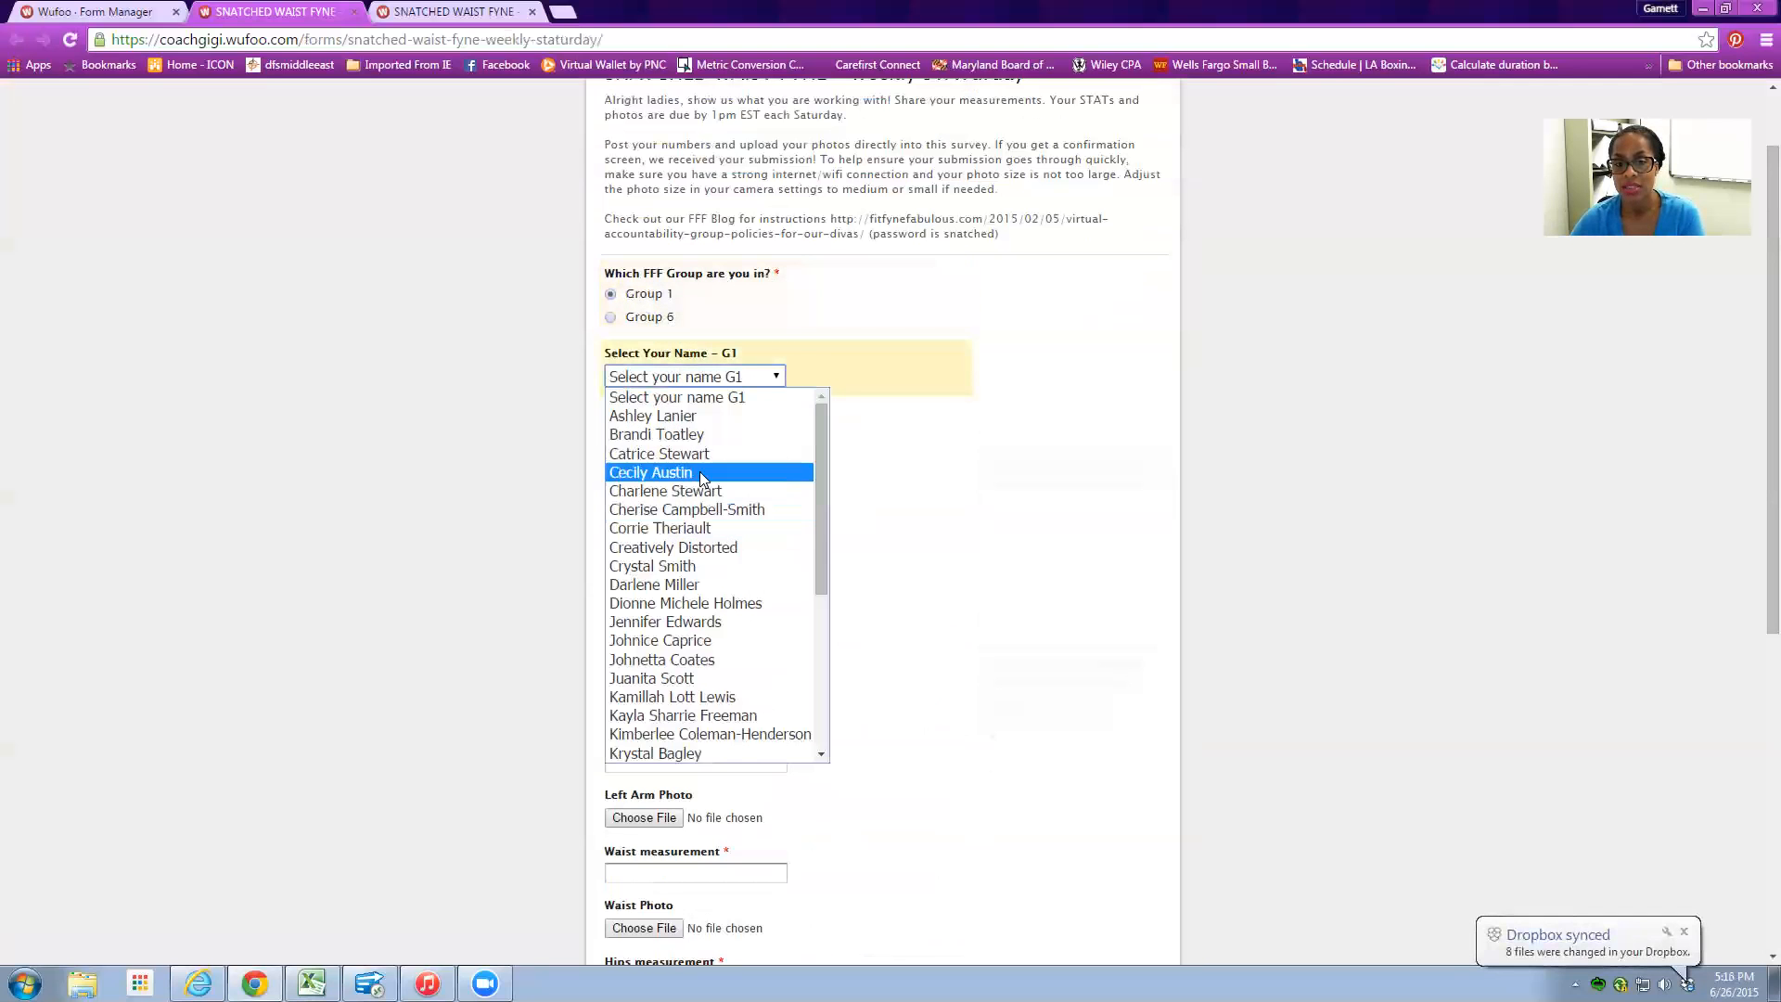
scroll(700, 556, "down", 5)
scroll(702, 640, "up", 5)
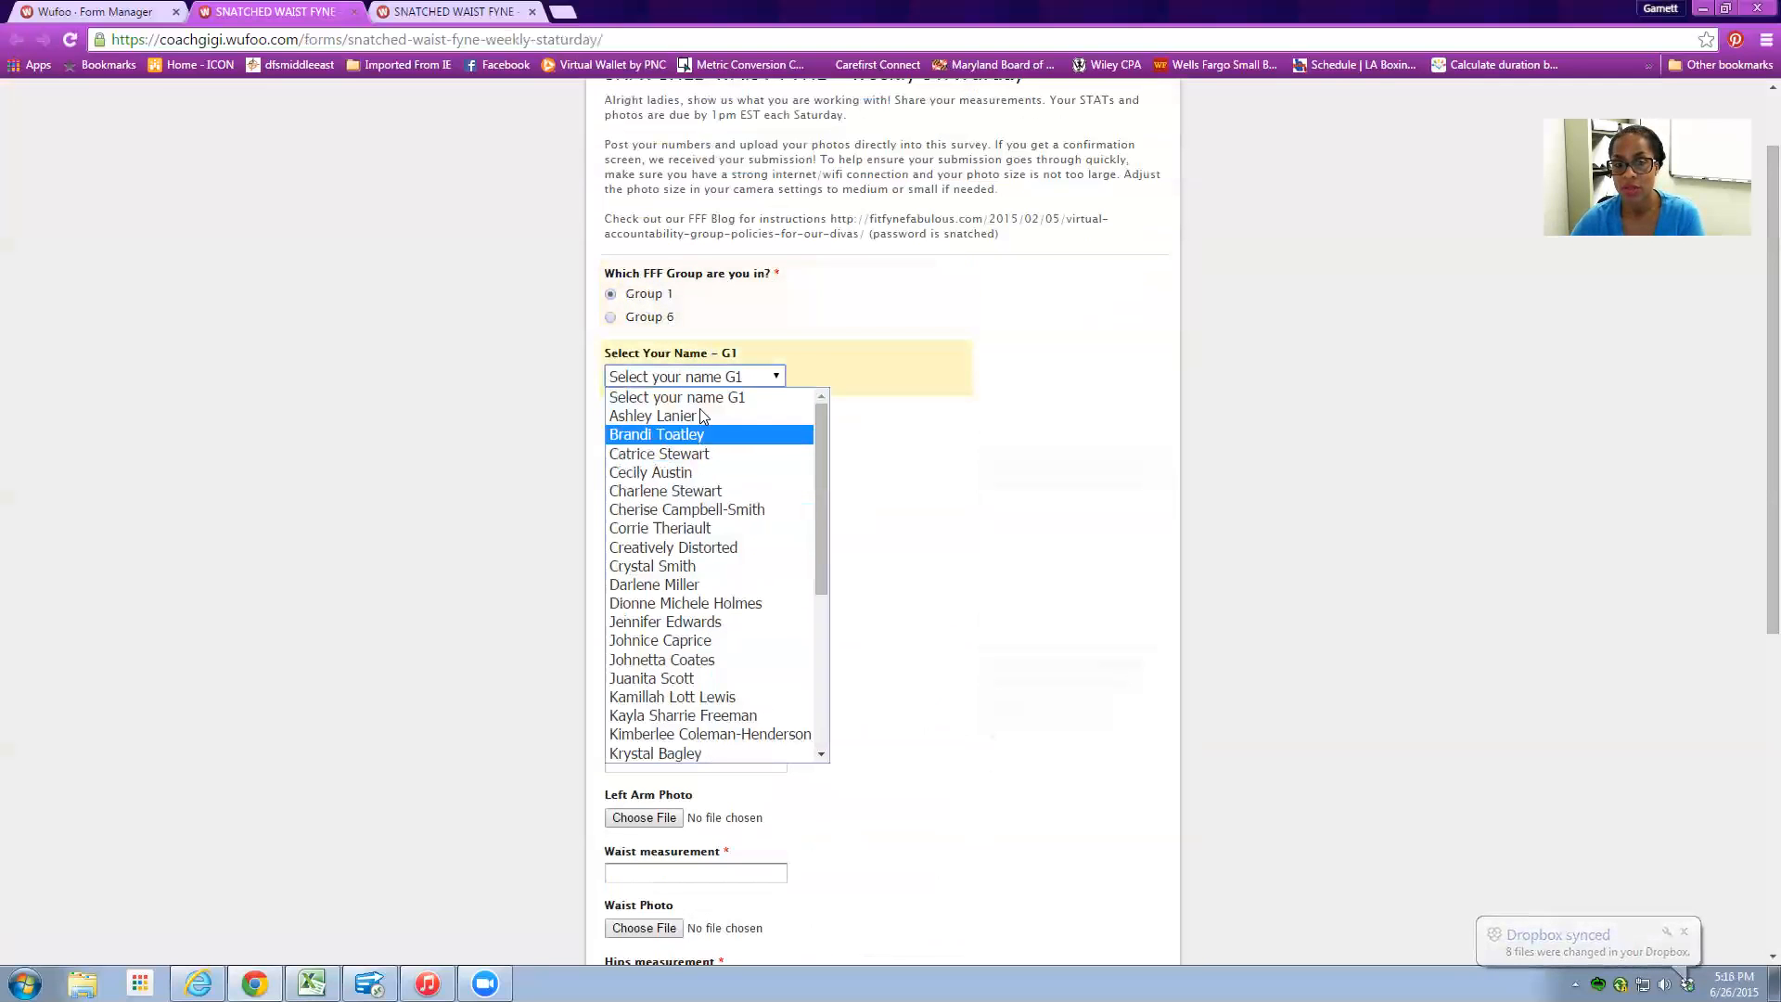
left_click(649, 317)
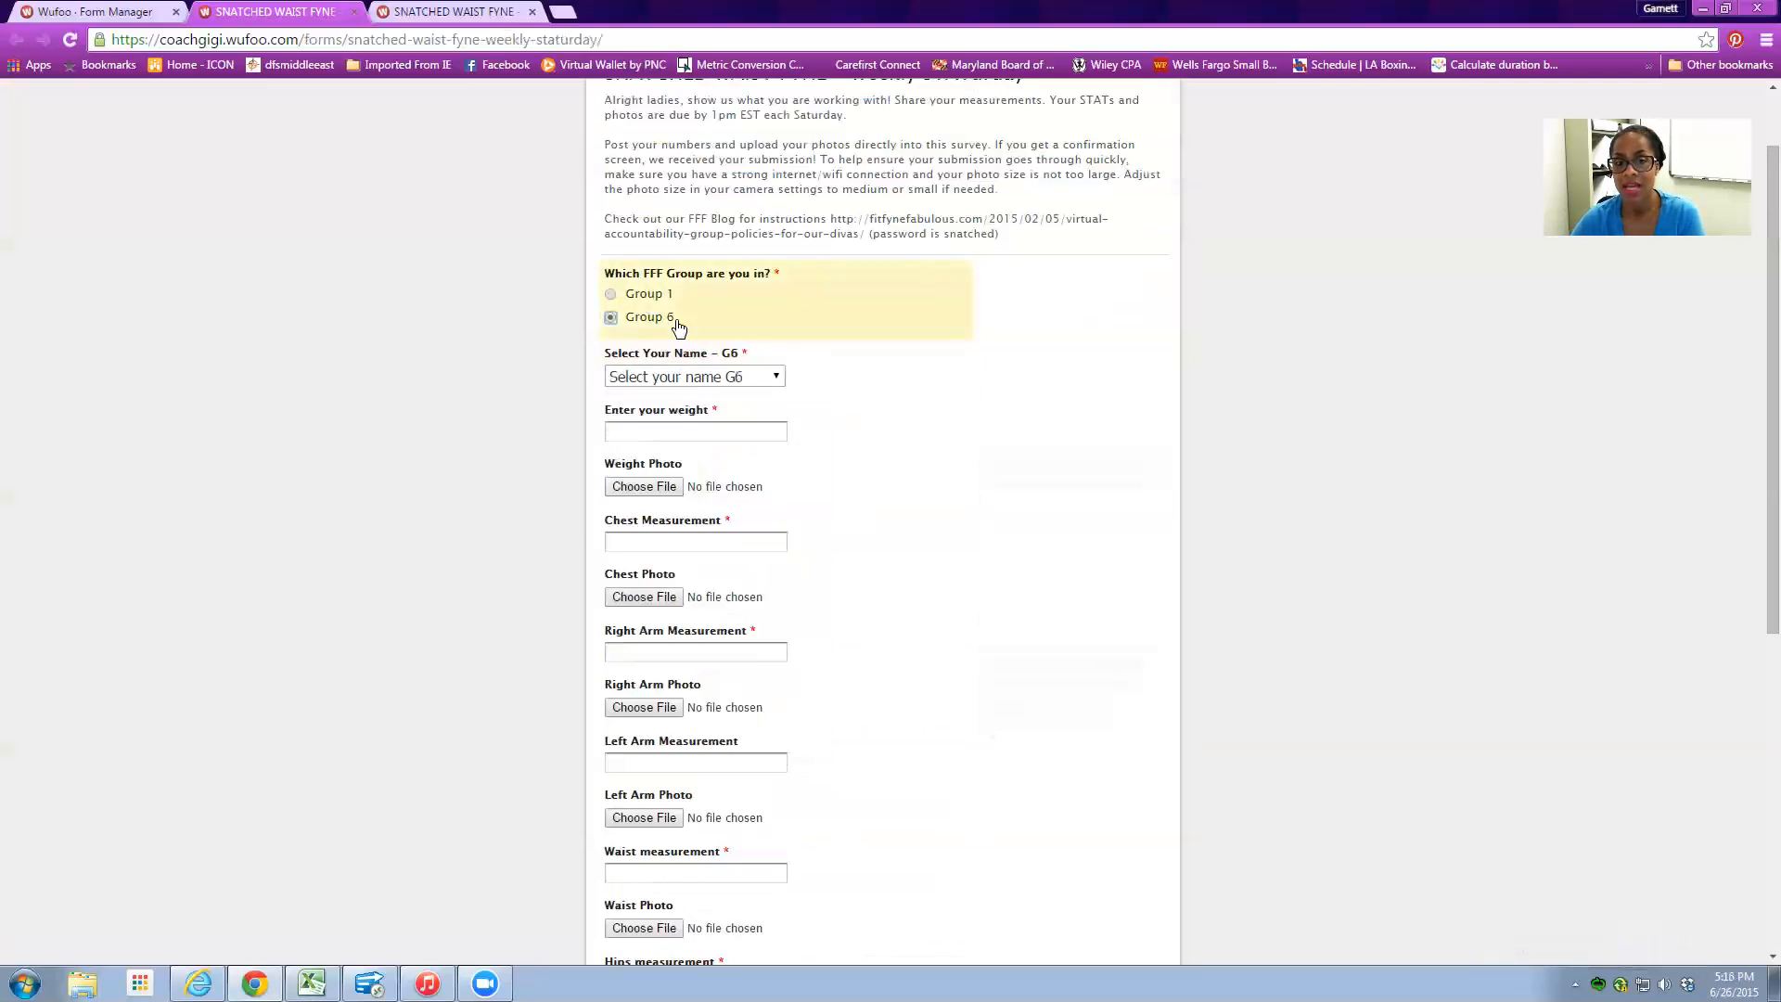
left_click(737, 376)
scroll(695, 603, "down", 5)
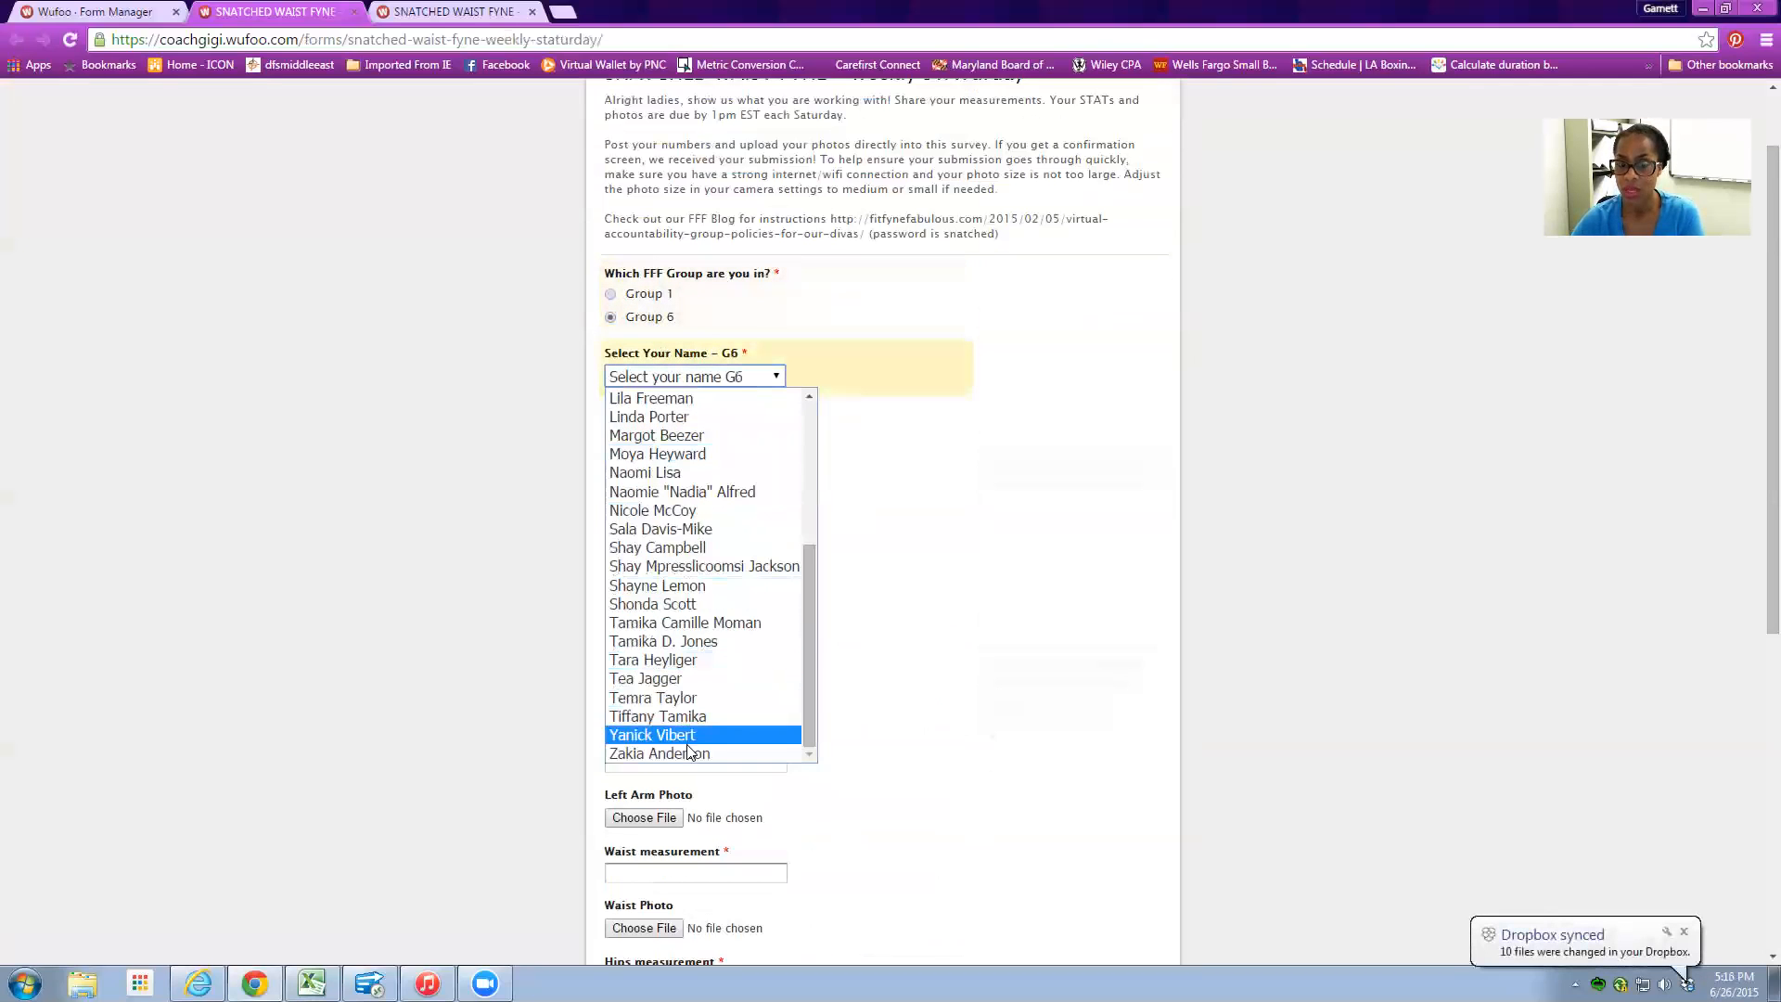
scroll(700, 596, "up", 5)
left_click(834, 307)
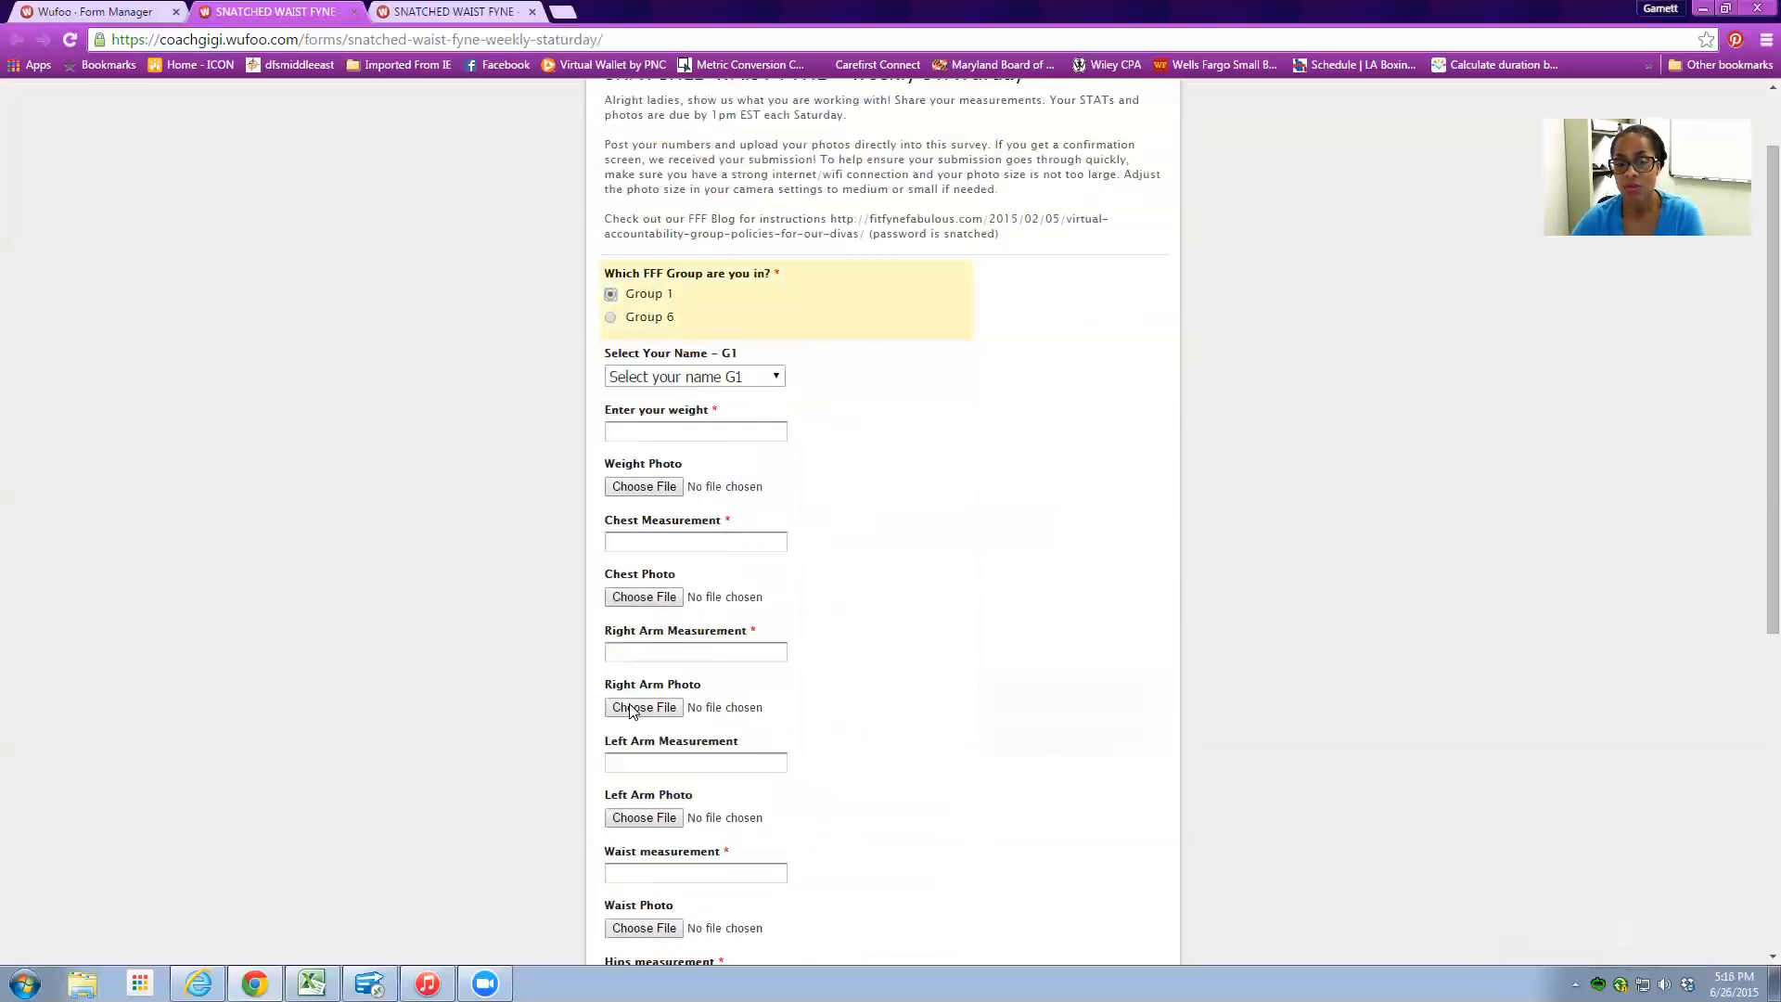
- Review the remaining Weekly STATurday questions and the choices offered for which week the entry is for
scroll(686, 756, "down", 6)
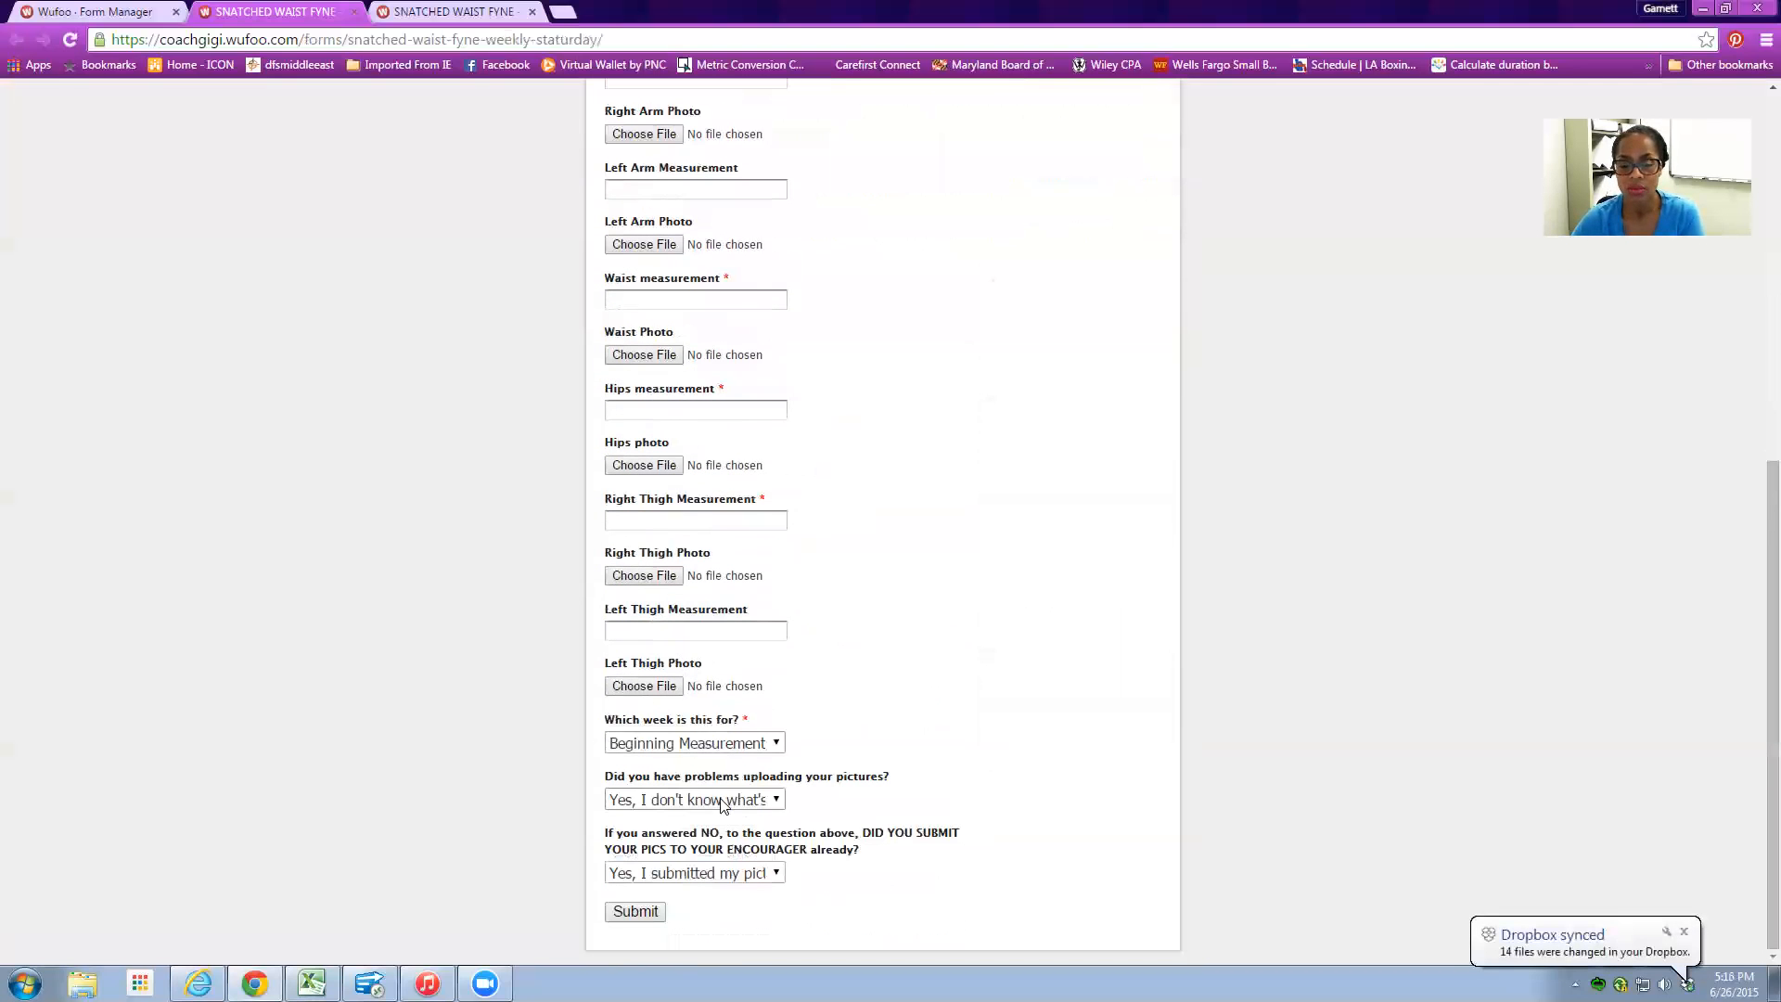
left_click(777, 746)
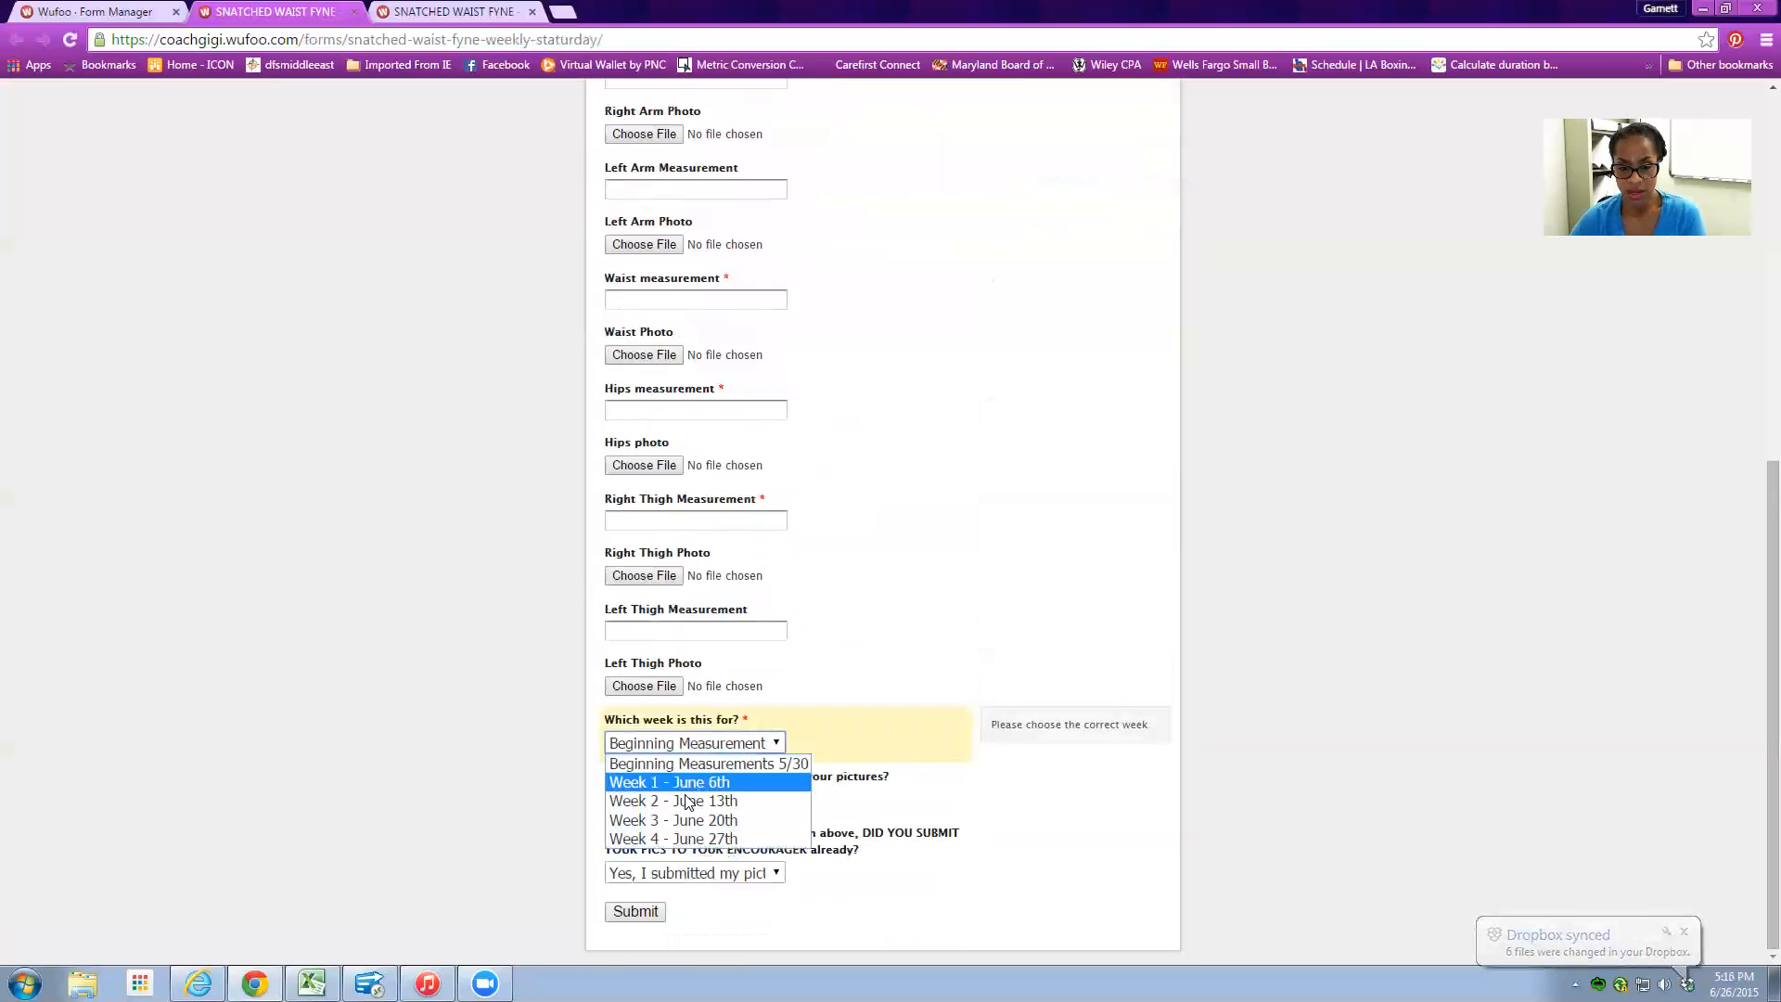
left_click(800, 740)
scroll(899, 219, "up", 7)
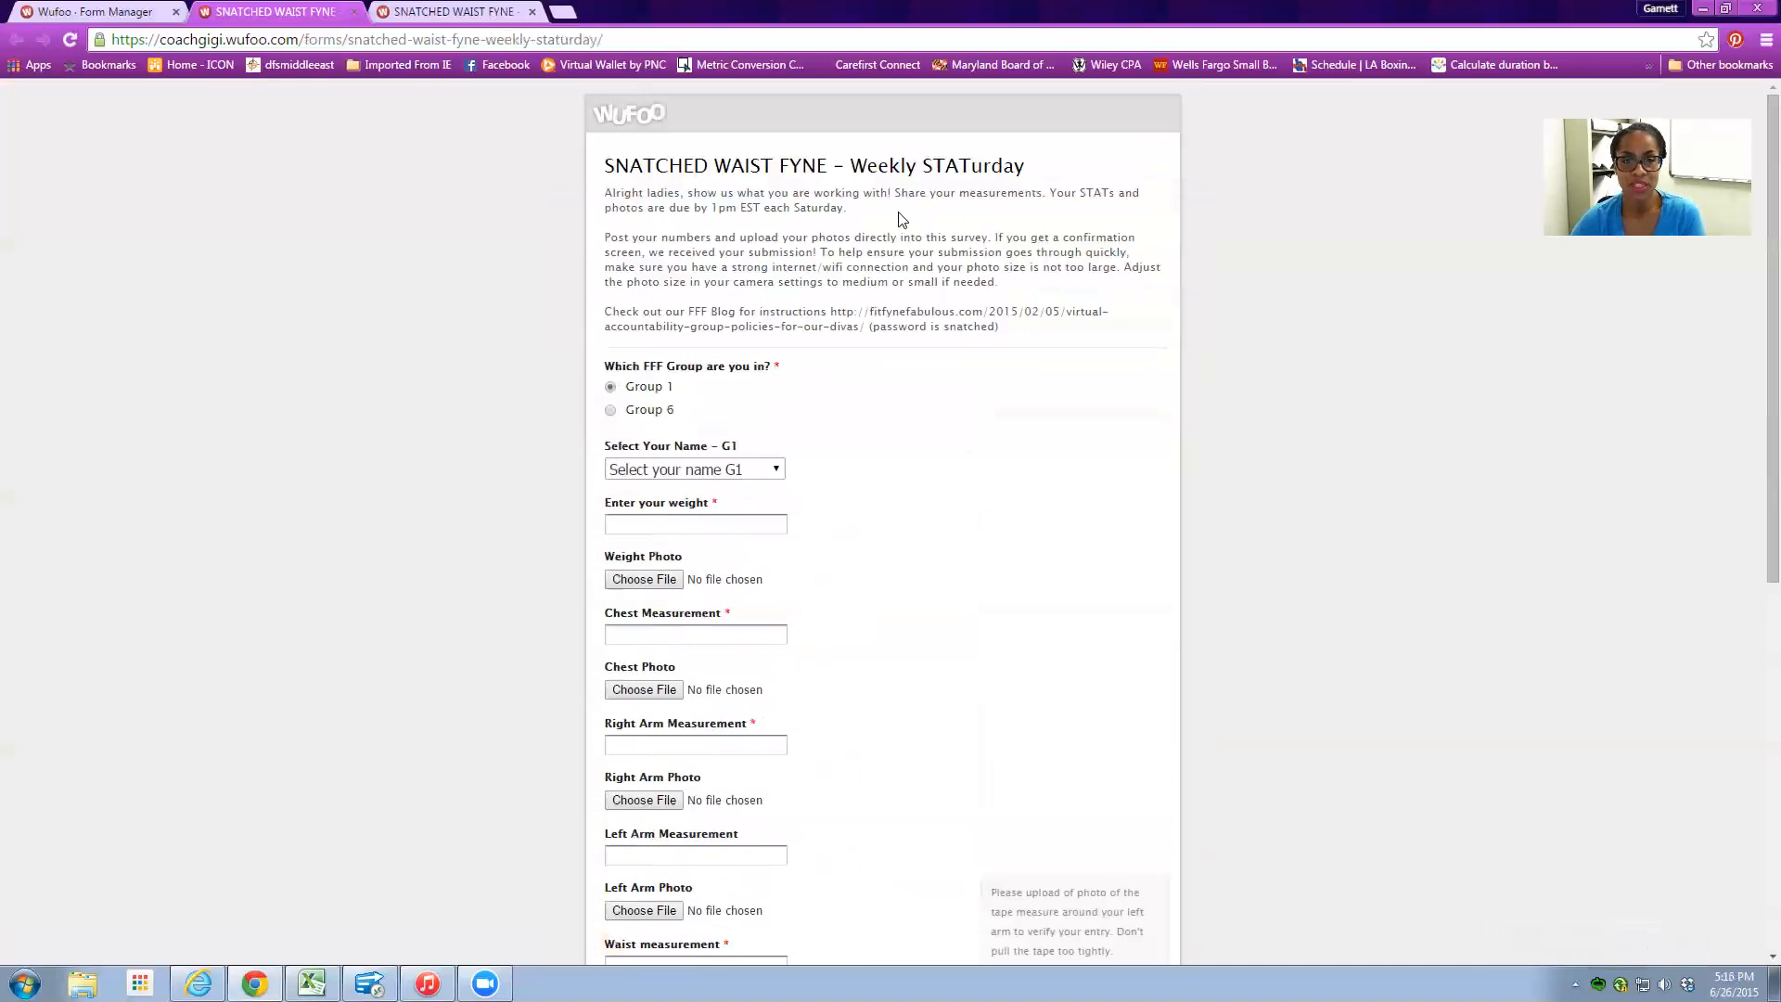
- Open the Getting Started form in the form builder and close the two live form pages
left_click(81, 11)
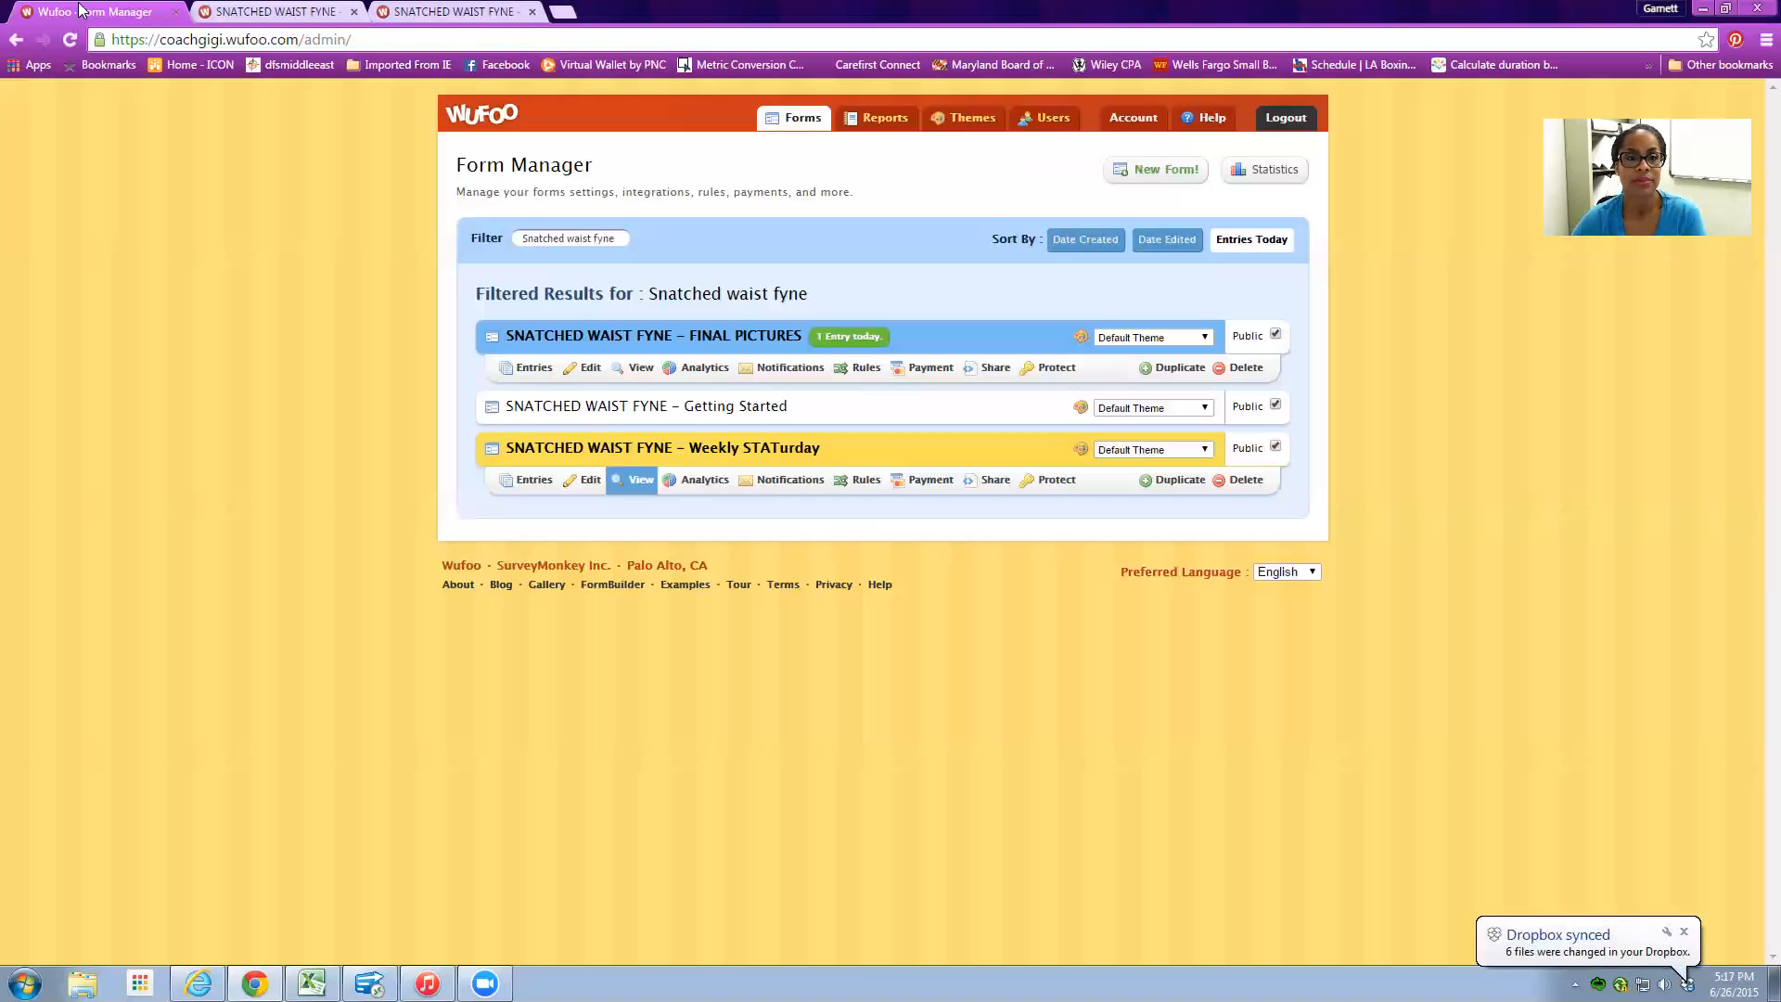
mouse_move(788, 423)
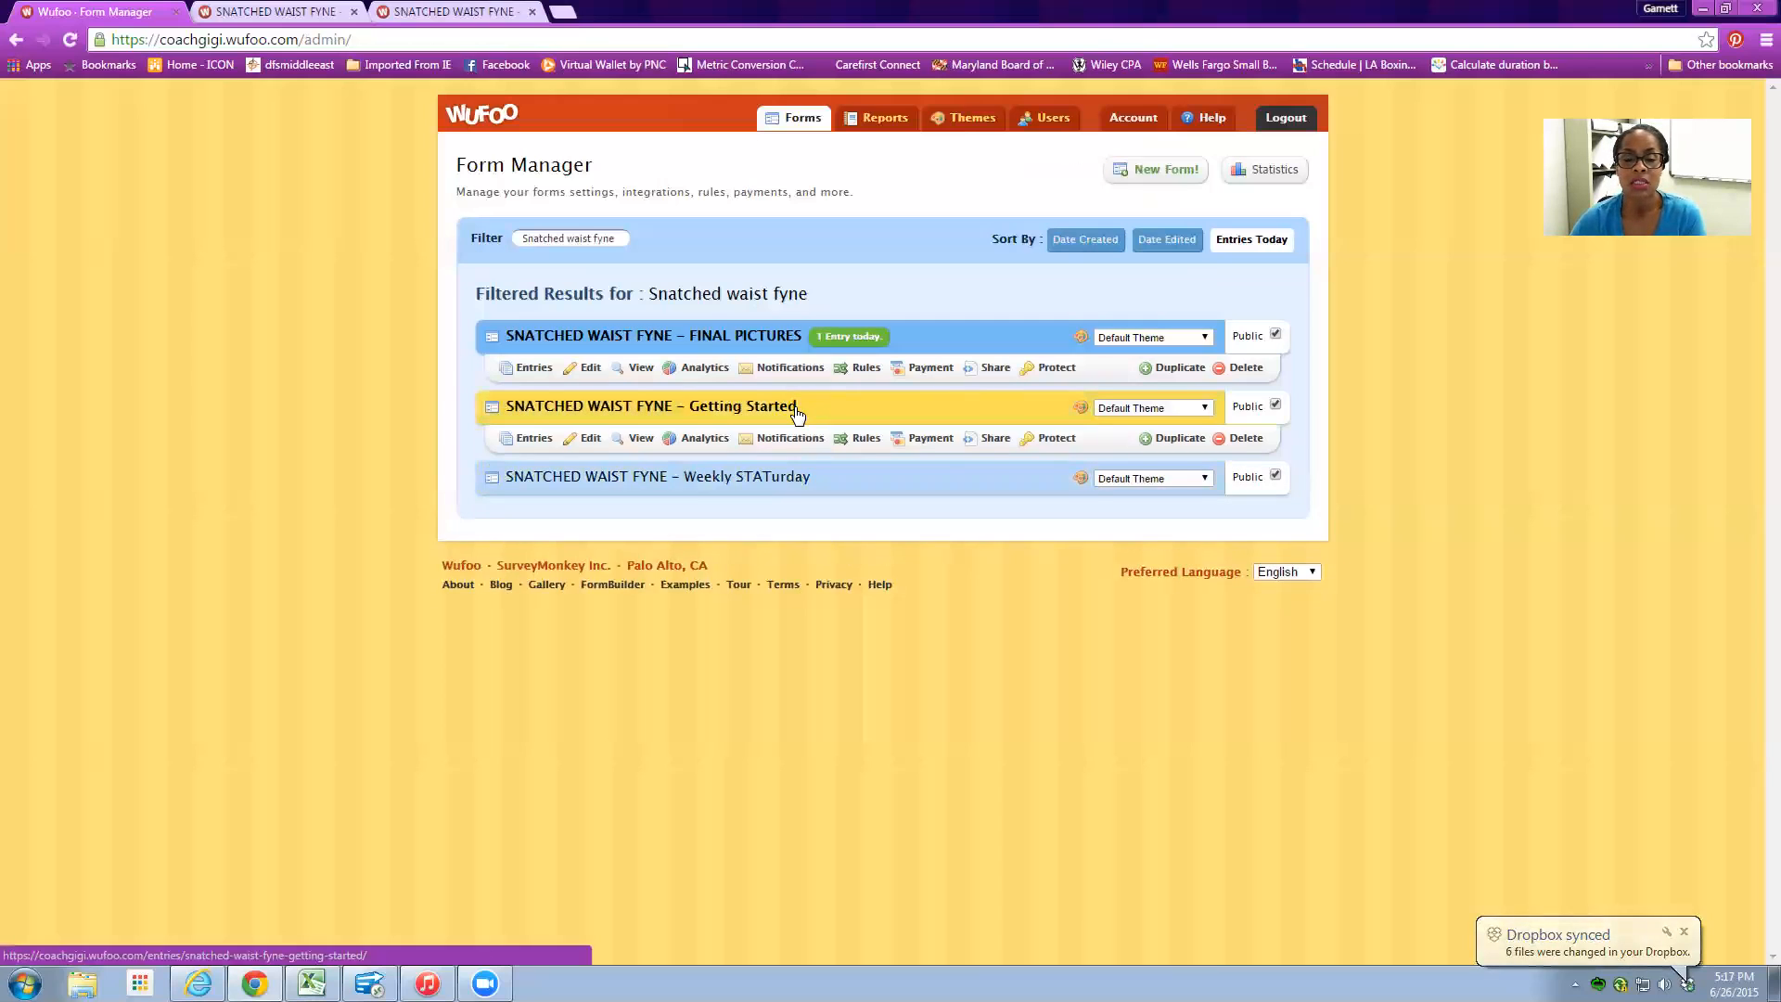
left_click(590, 441)
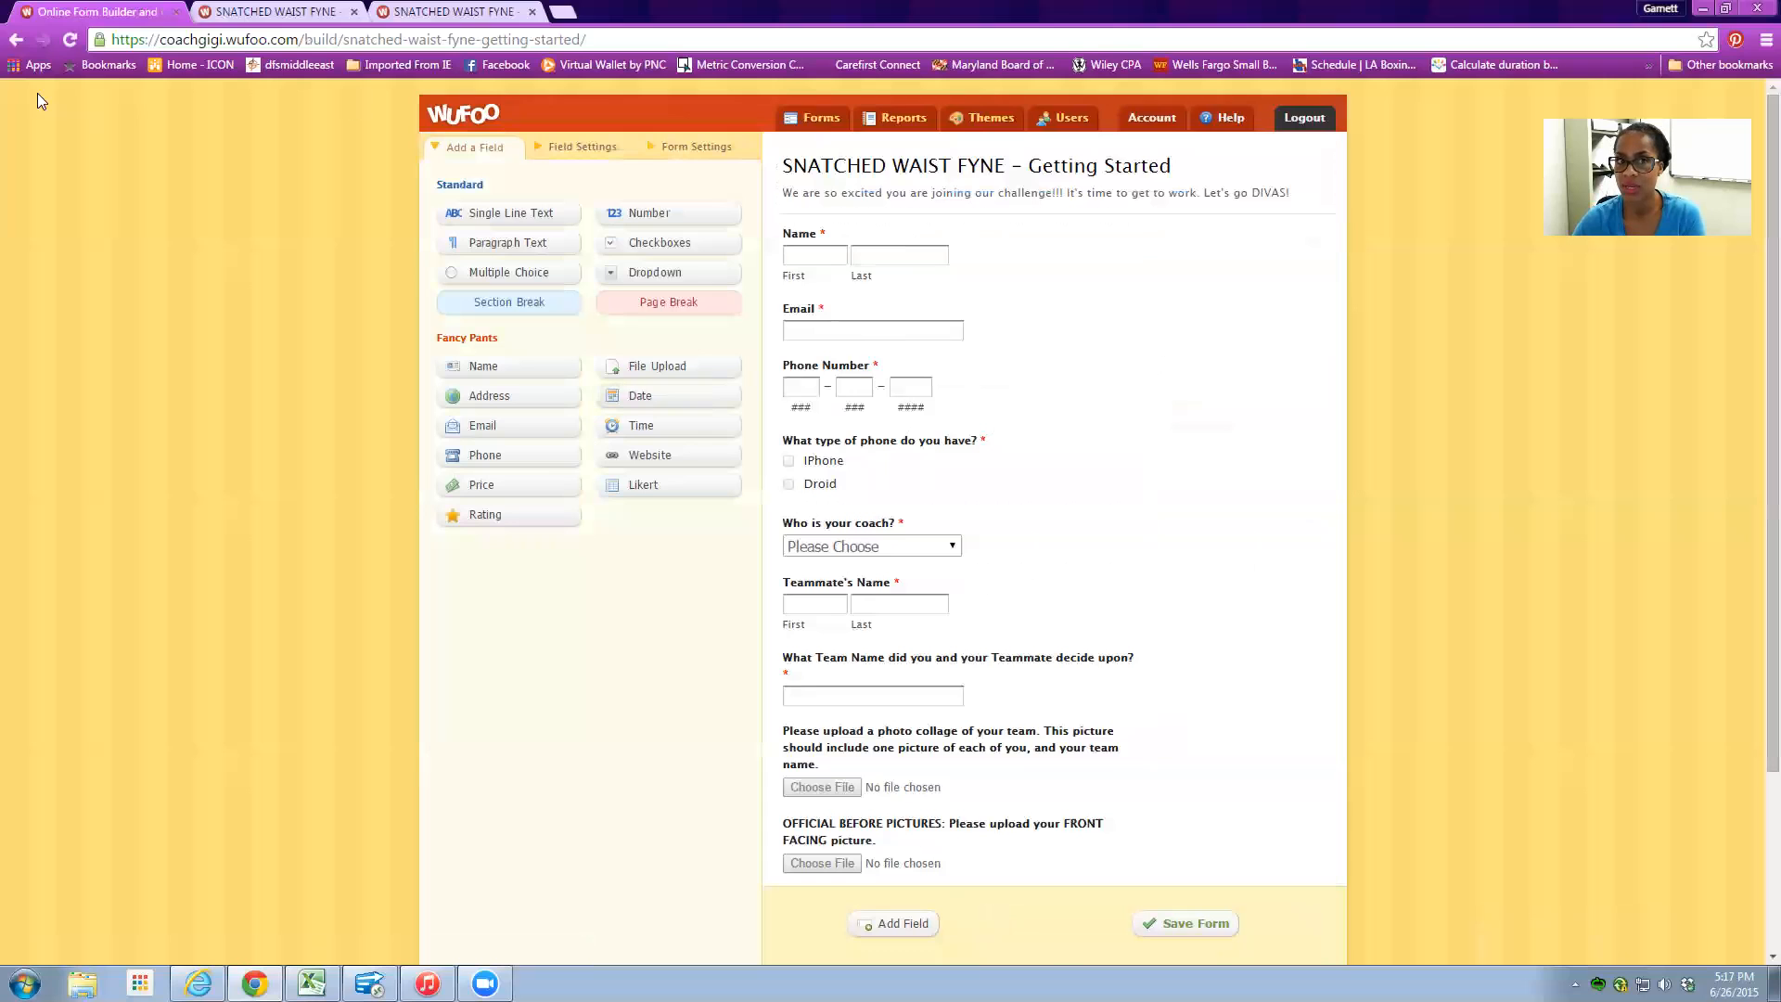
left_click(532, 12)
left_click(354, 12)
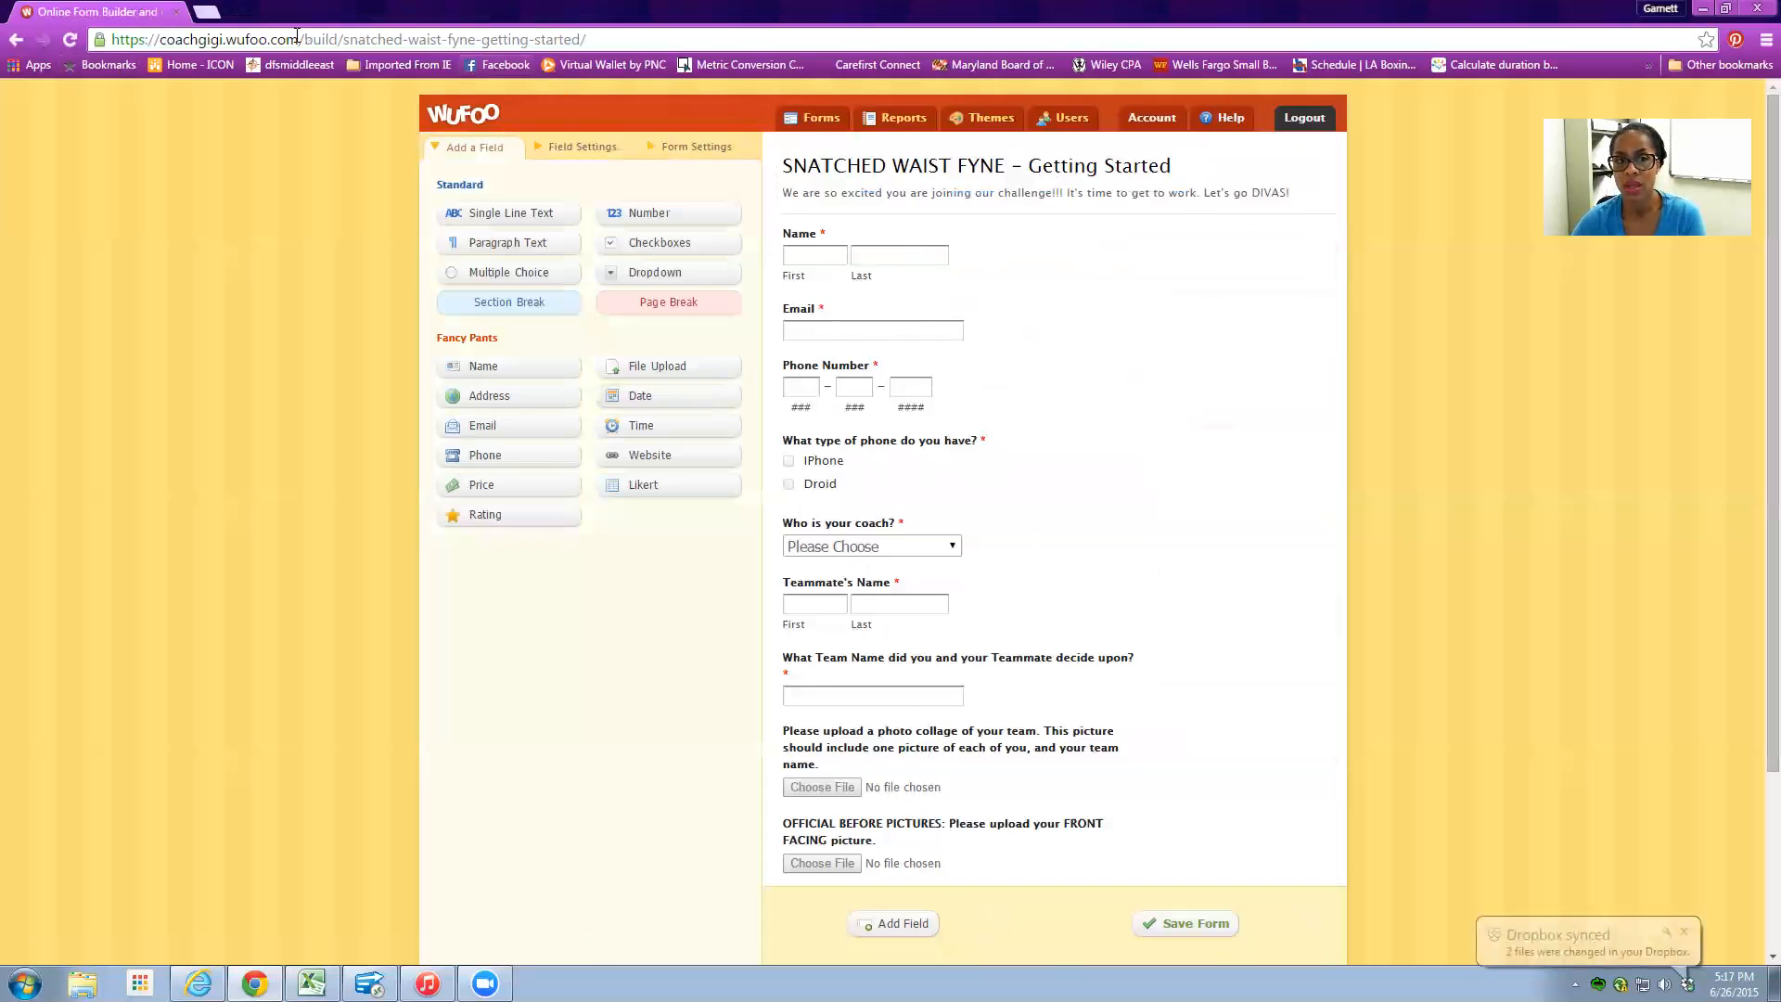
- View the live Getting Started form from the Form Manager again, keep it open for reference and return to the forms list
left_click(813, 124)
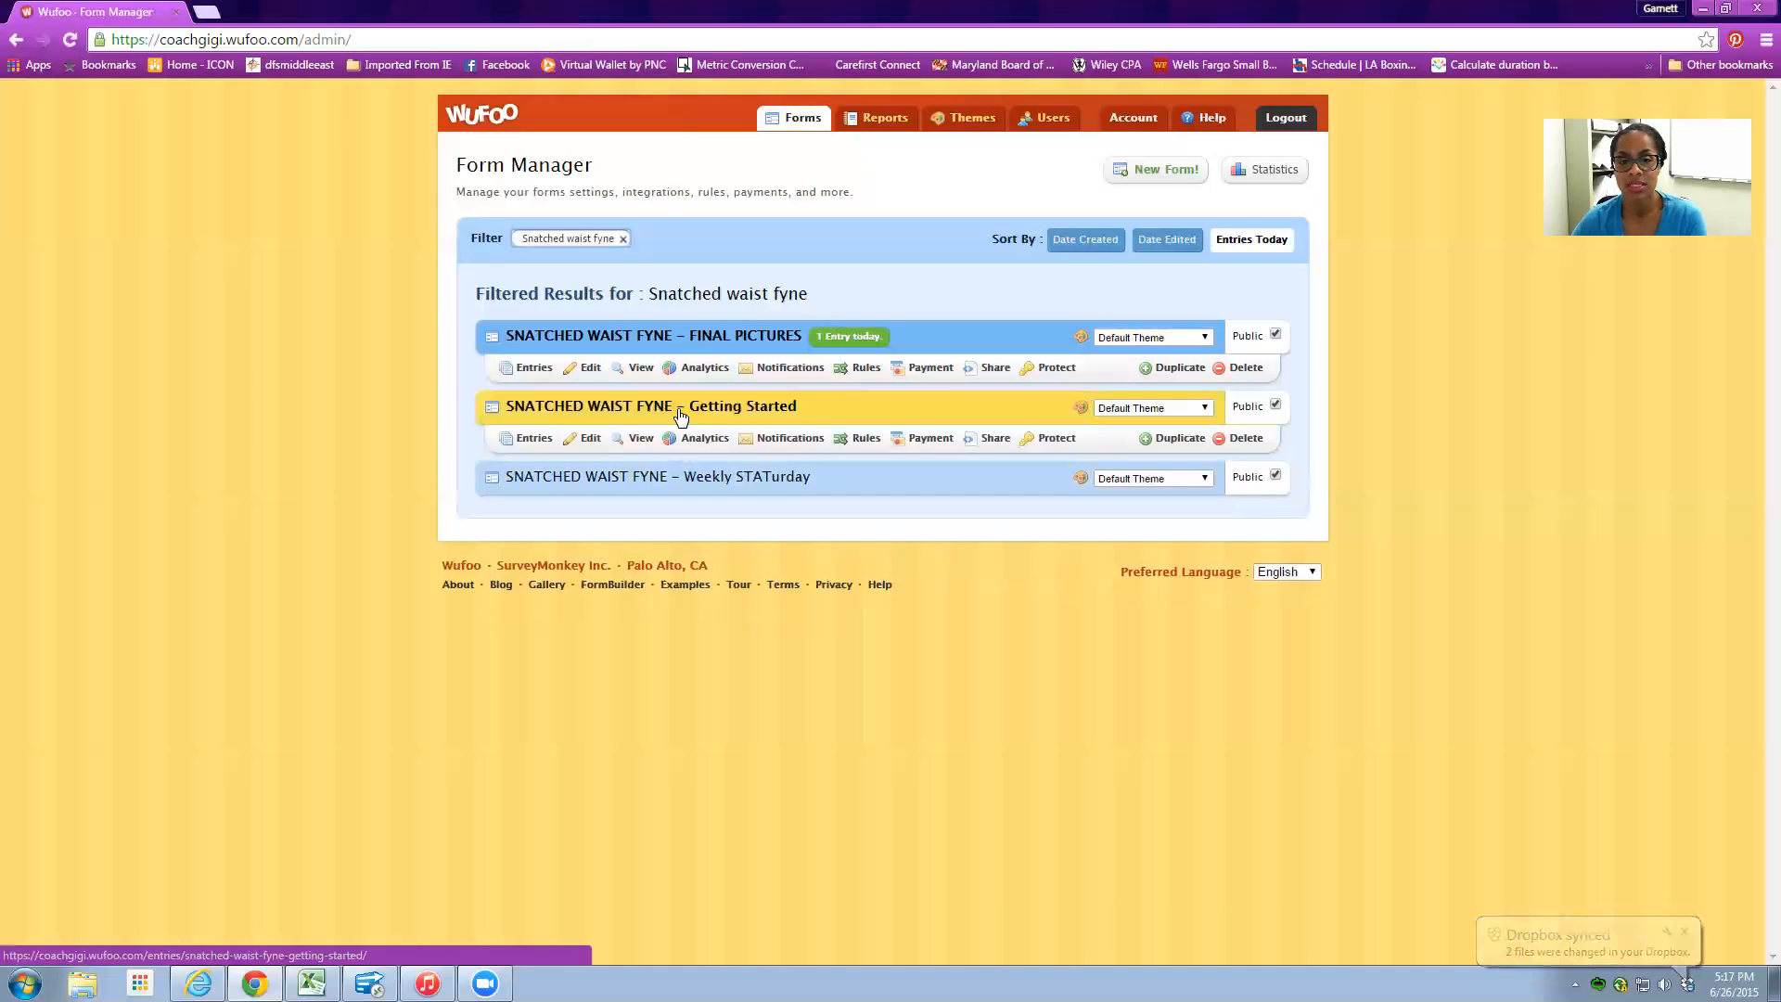
left_click(635, 441)
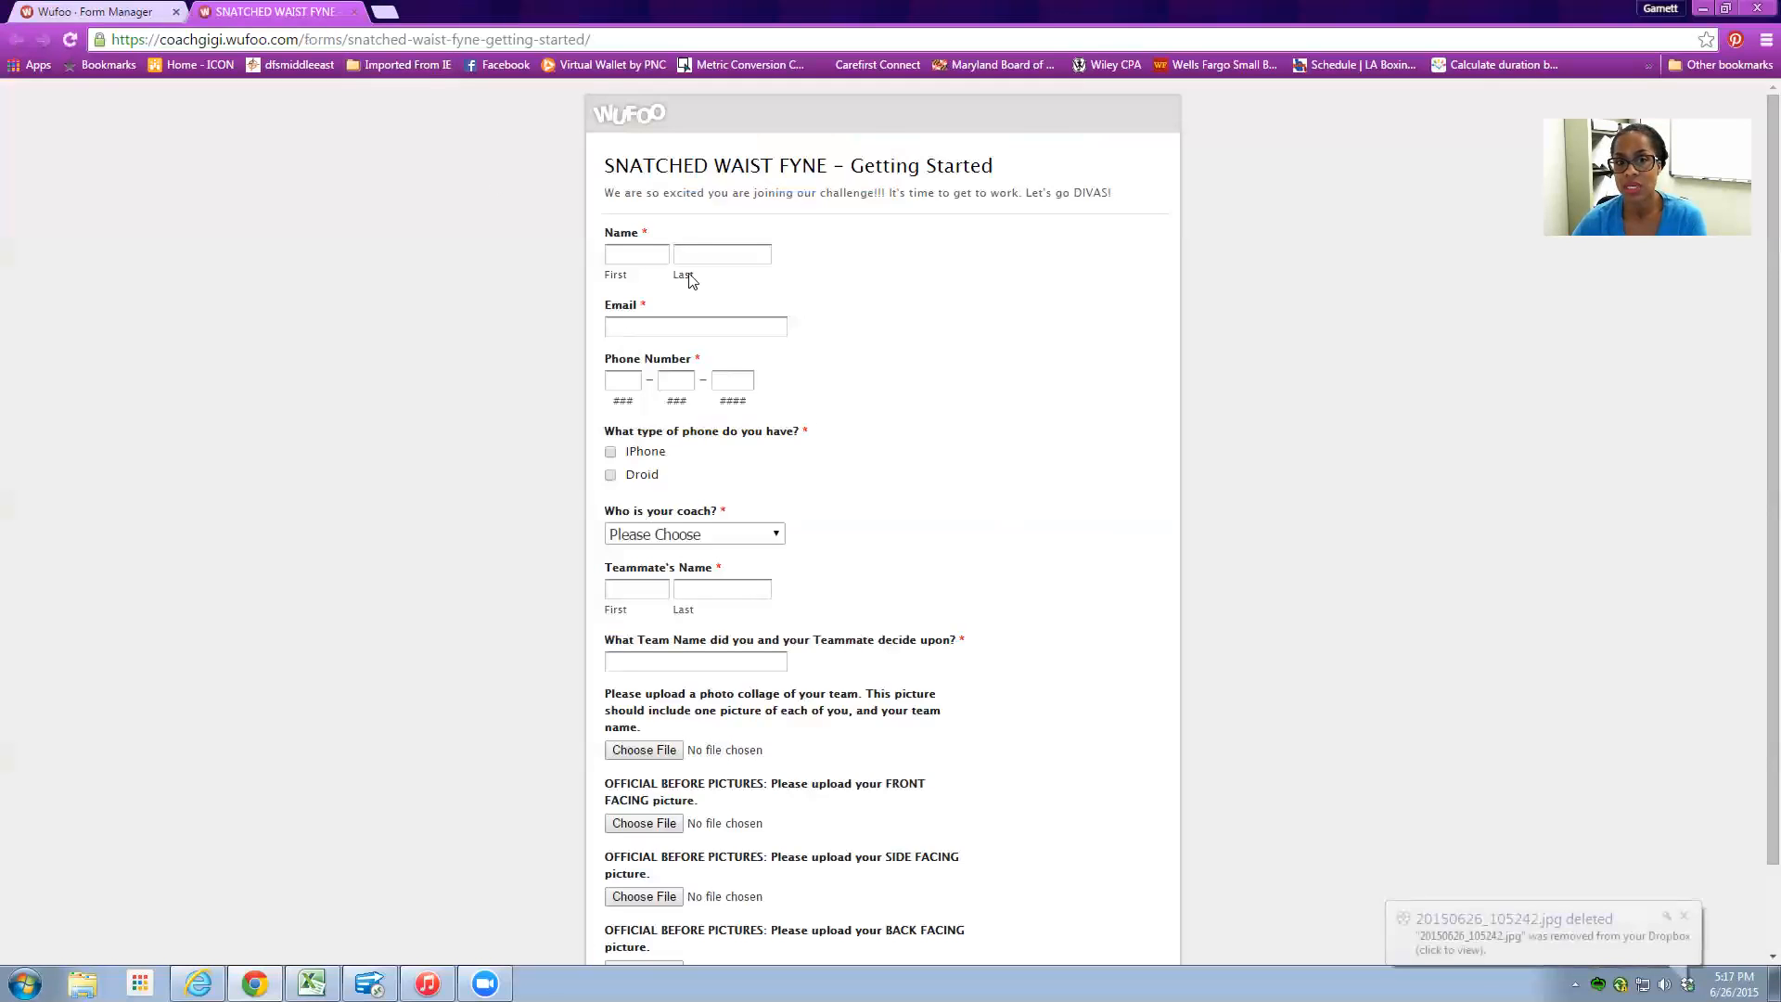
left_click(137, 13)
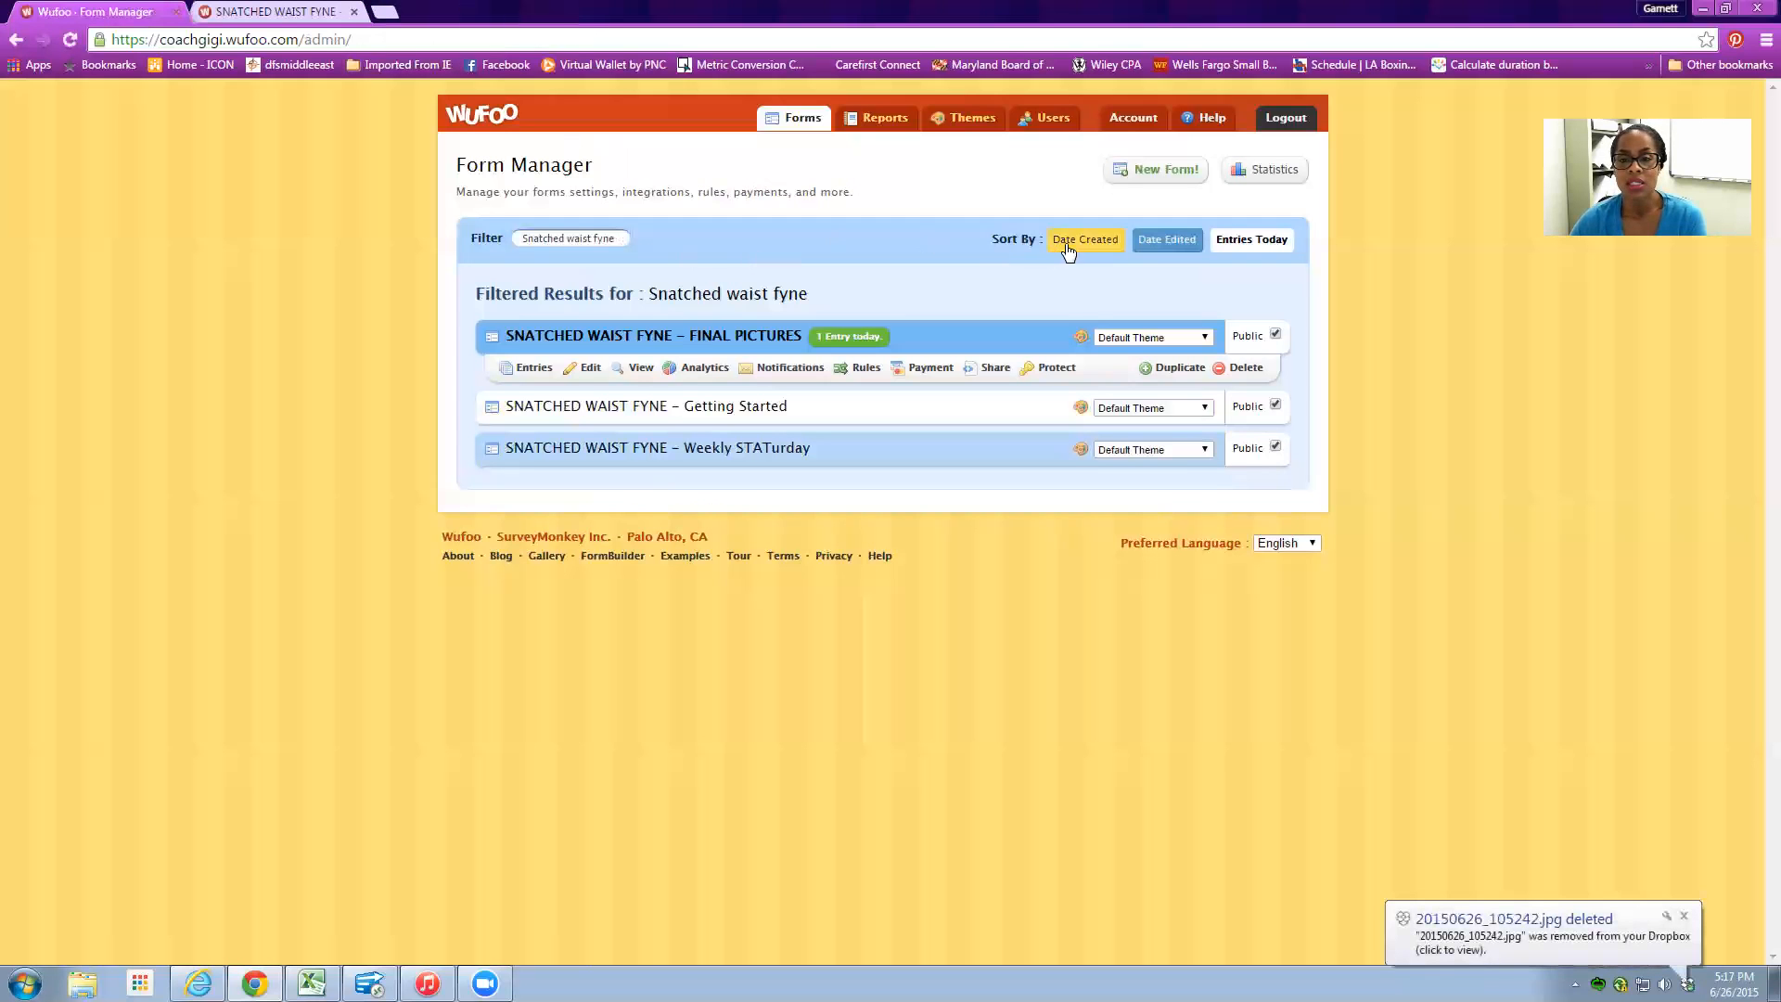
- Create a new form and name it "DOWNCIZED with FIt, Fyne & Fabulous"
left_click(1139, 180)
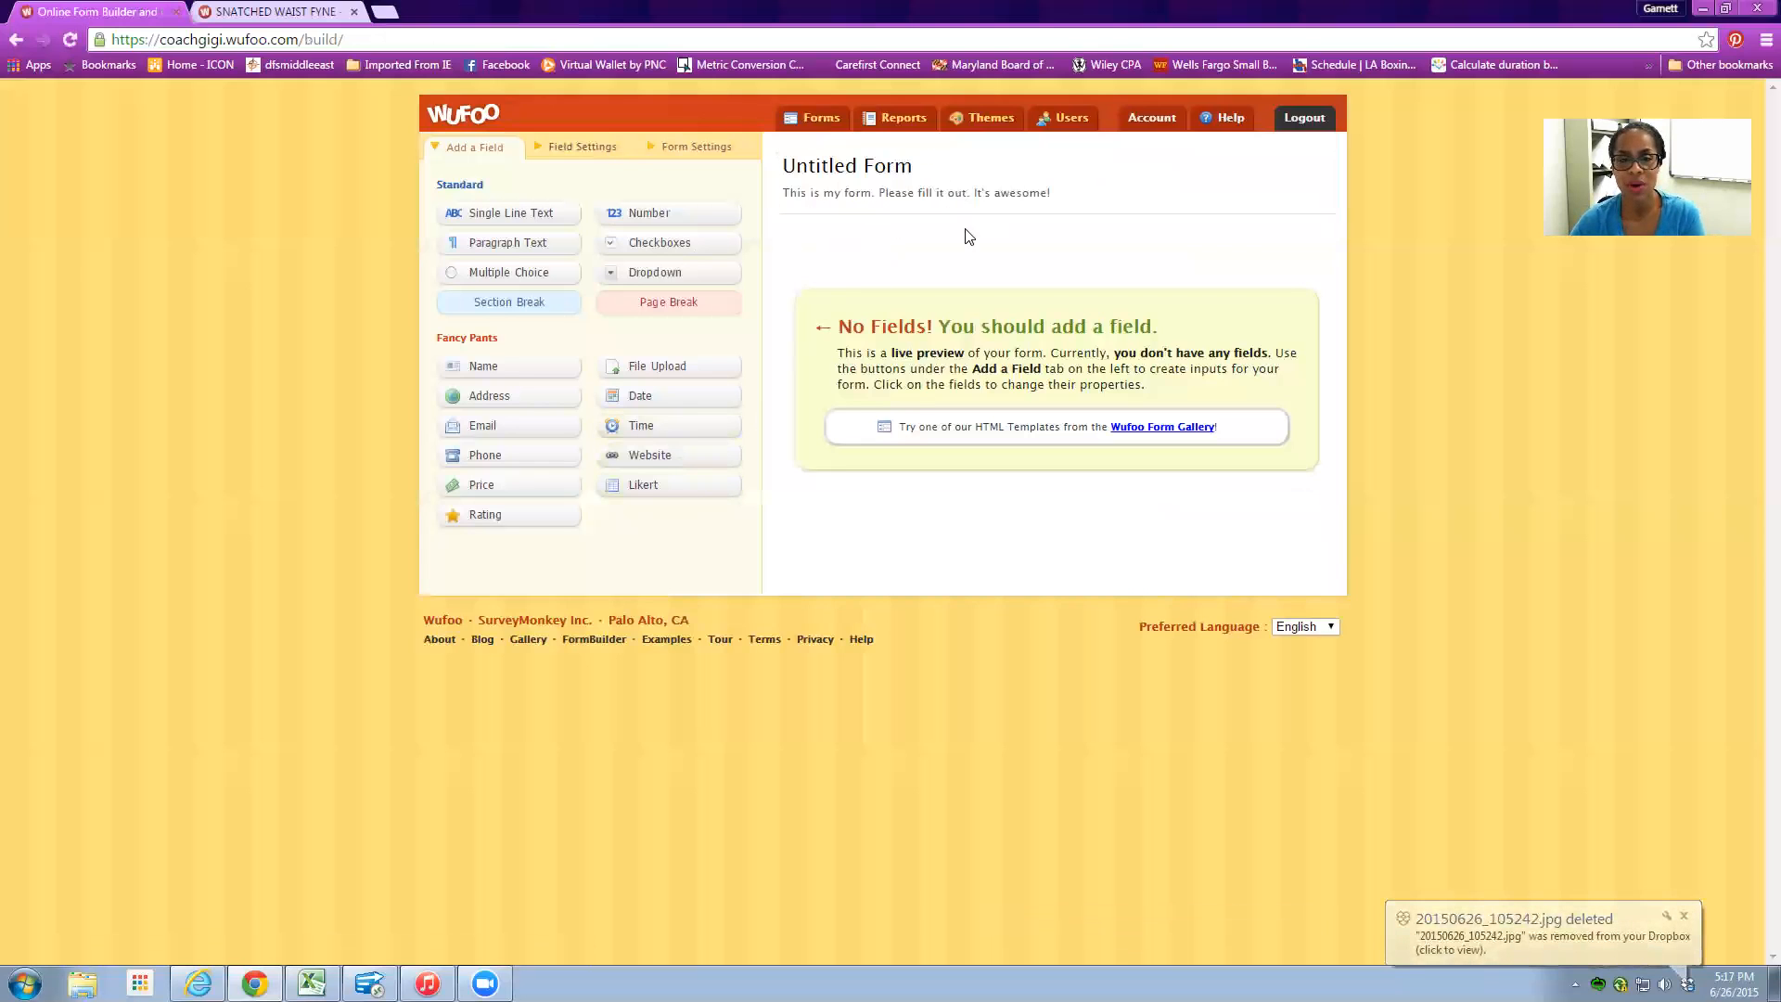
left_click(952, 177)
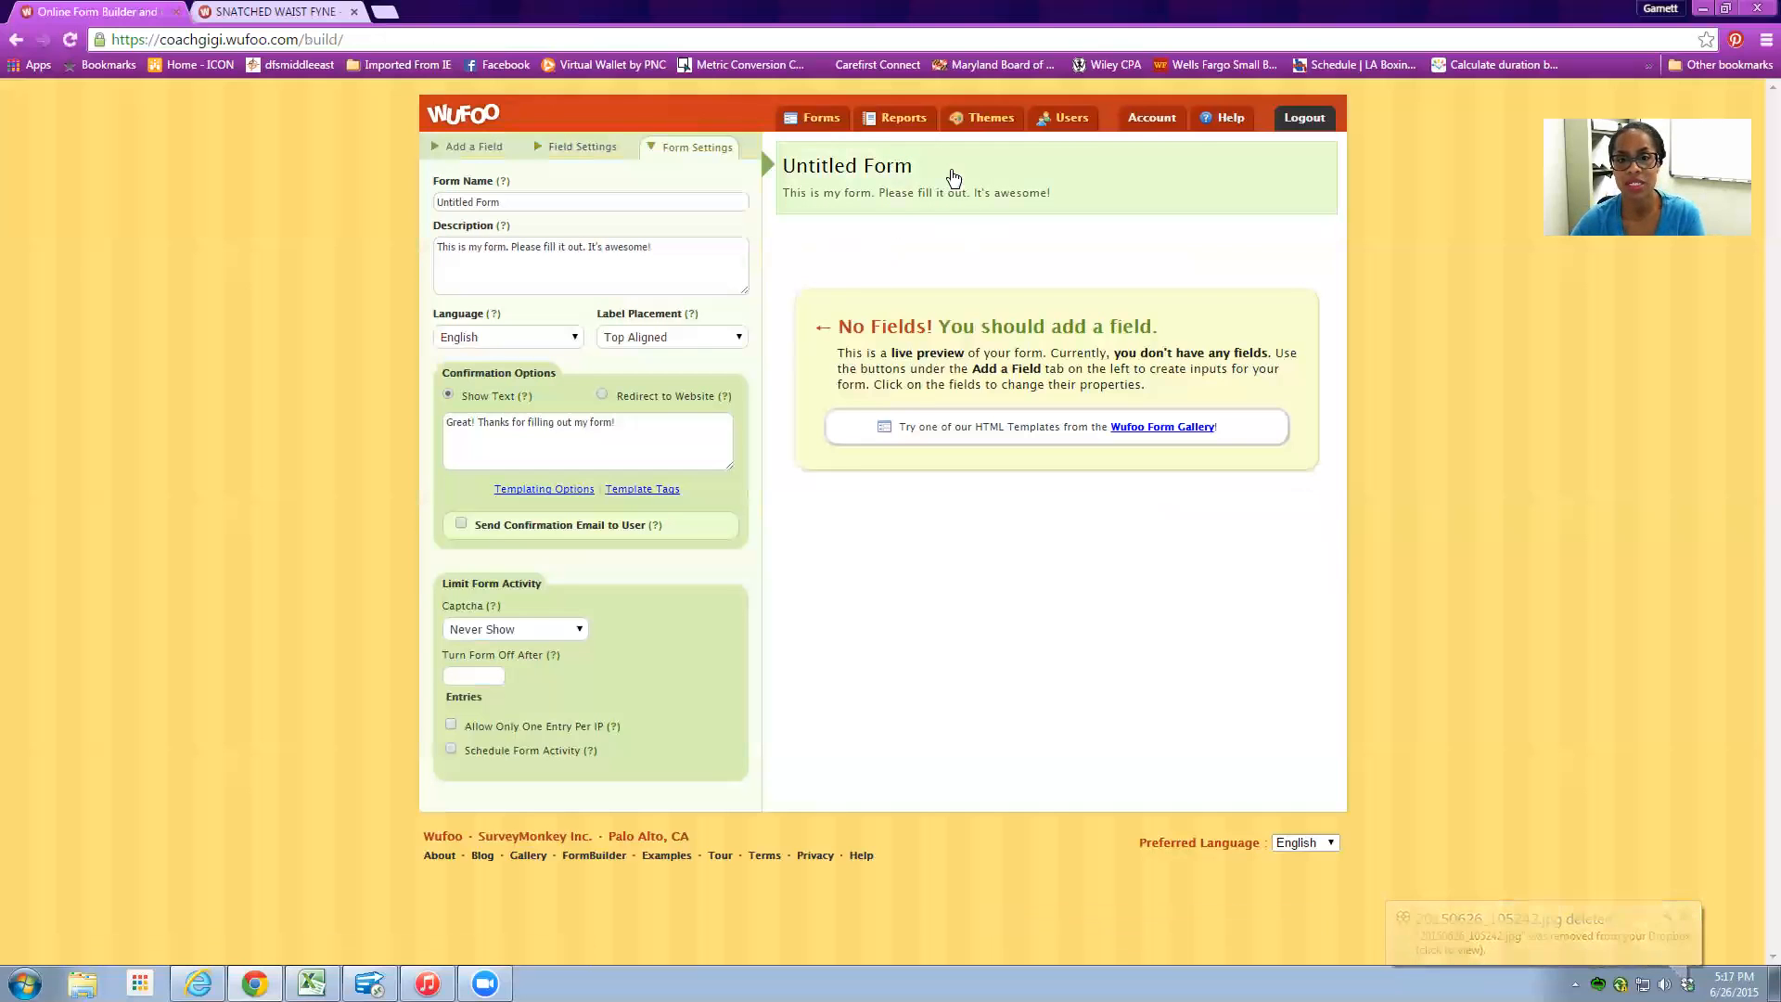
left_click(569, 207)
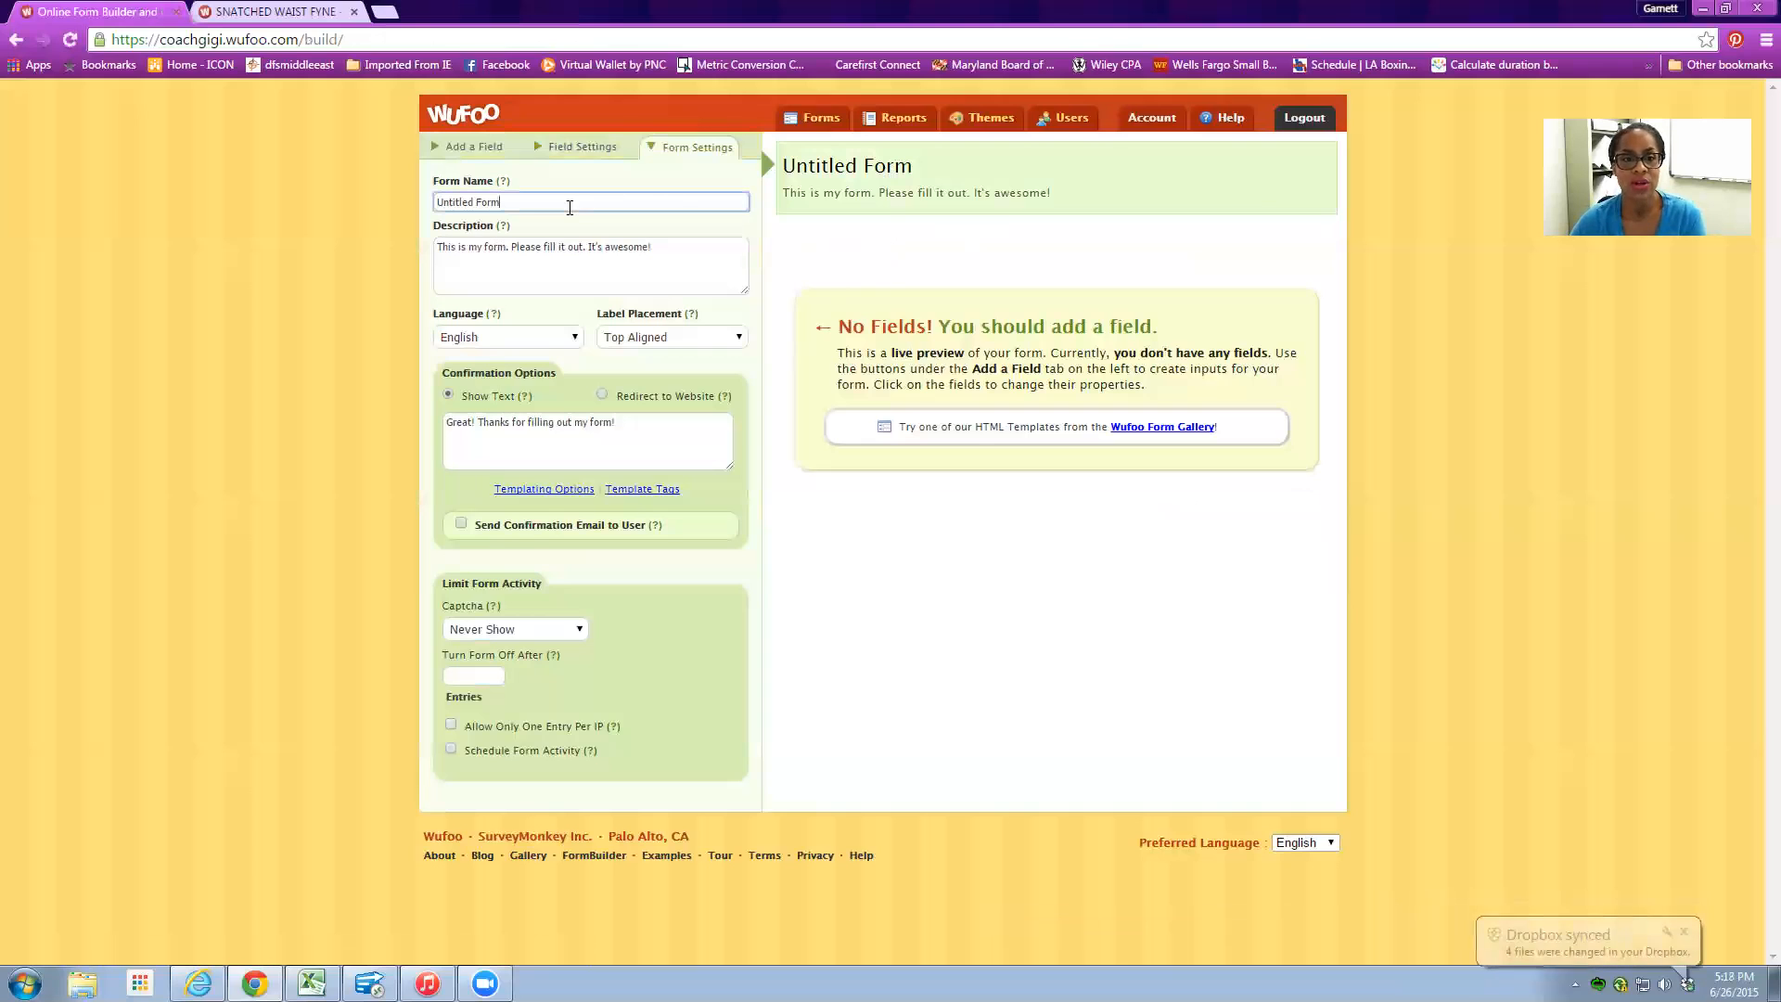
key("BackSpace")
key("BackSpace")
key("BackSpace")
key("BackSpace")
key("BackSpace")
key("BackSpace")
key("BackSpace")
key("BackSpace")
key("BackSpace")
key("BackSpace")
key("BackSpace")
key("BackSpace")
key("BackSpace")
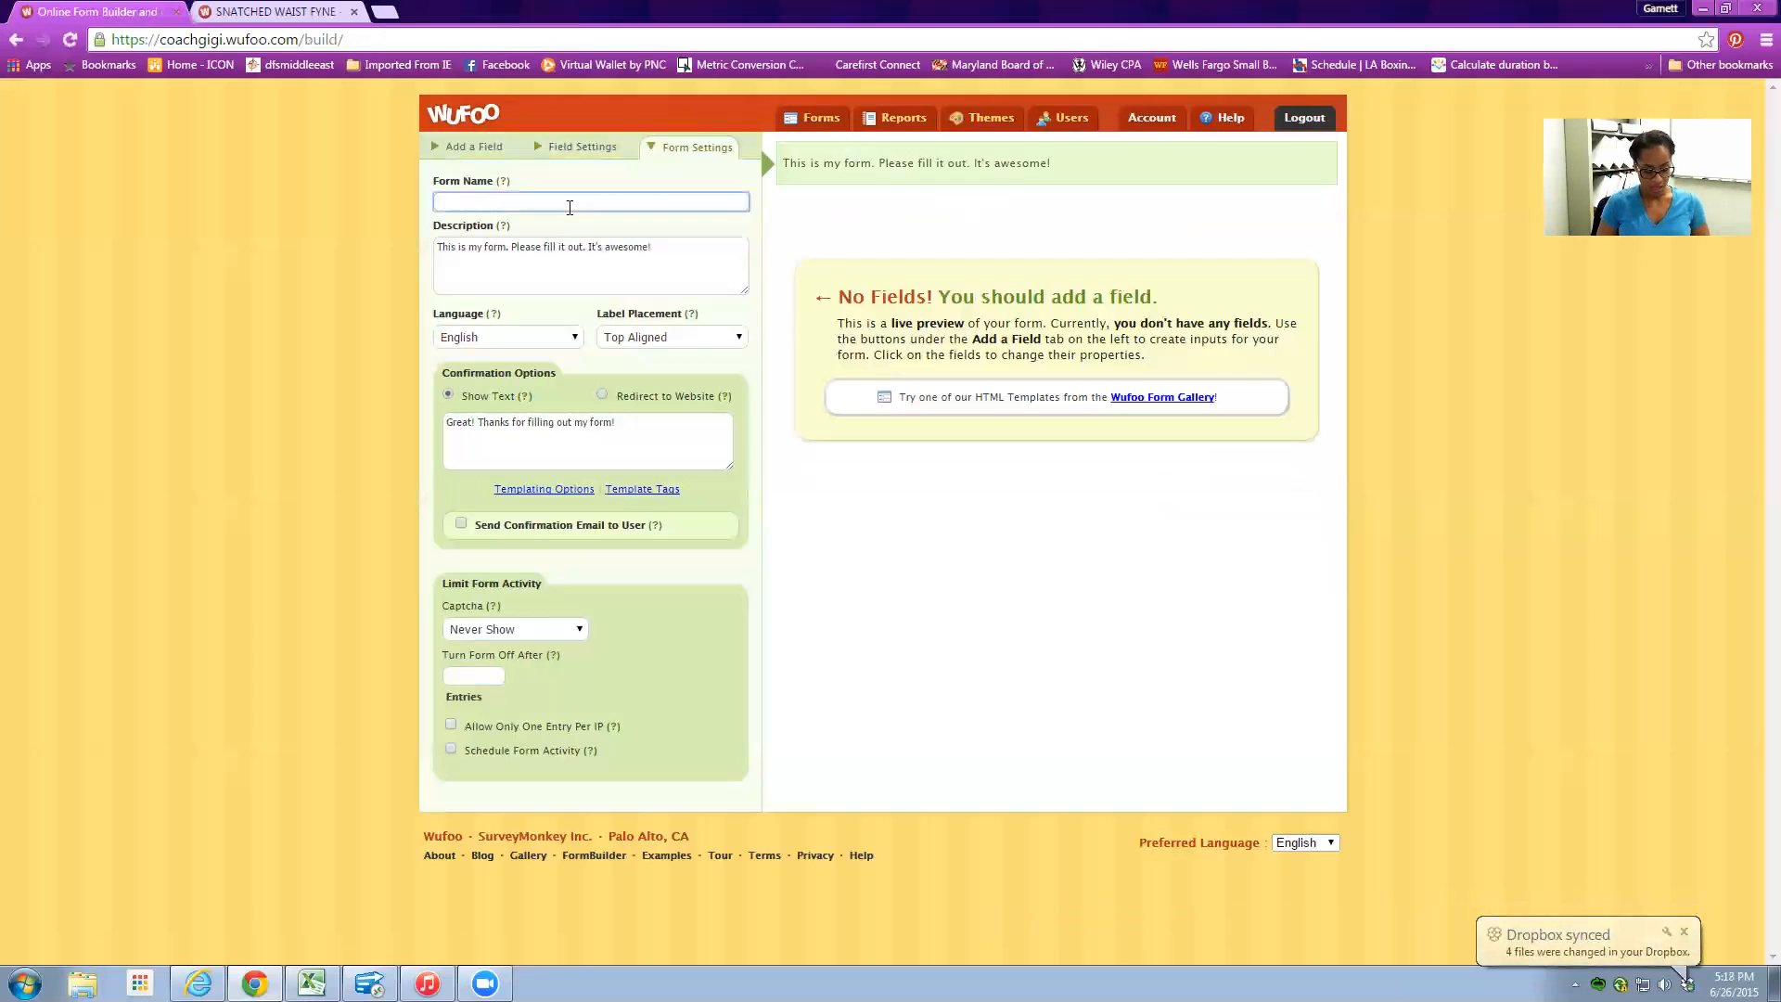
type("DO")
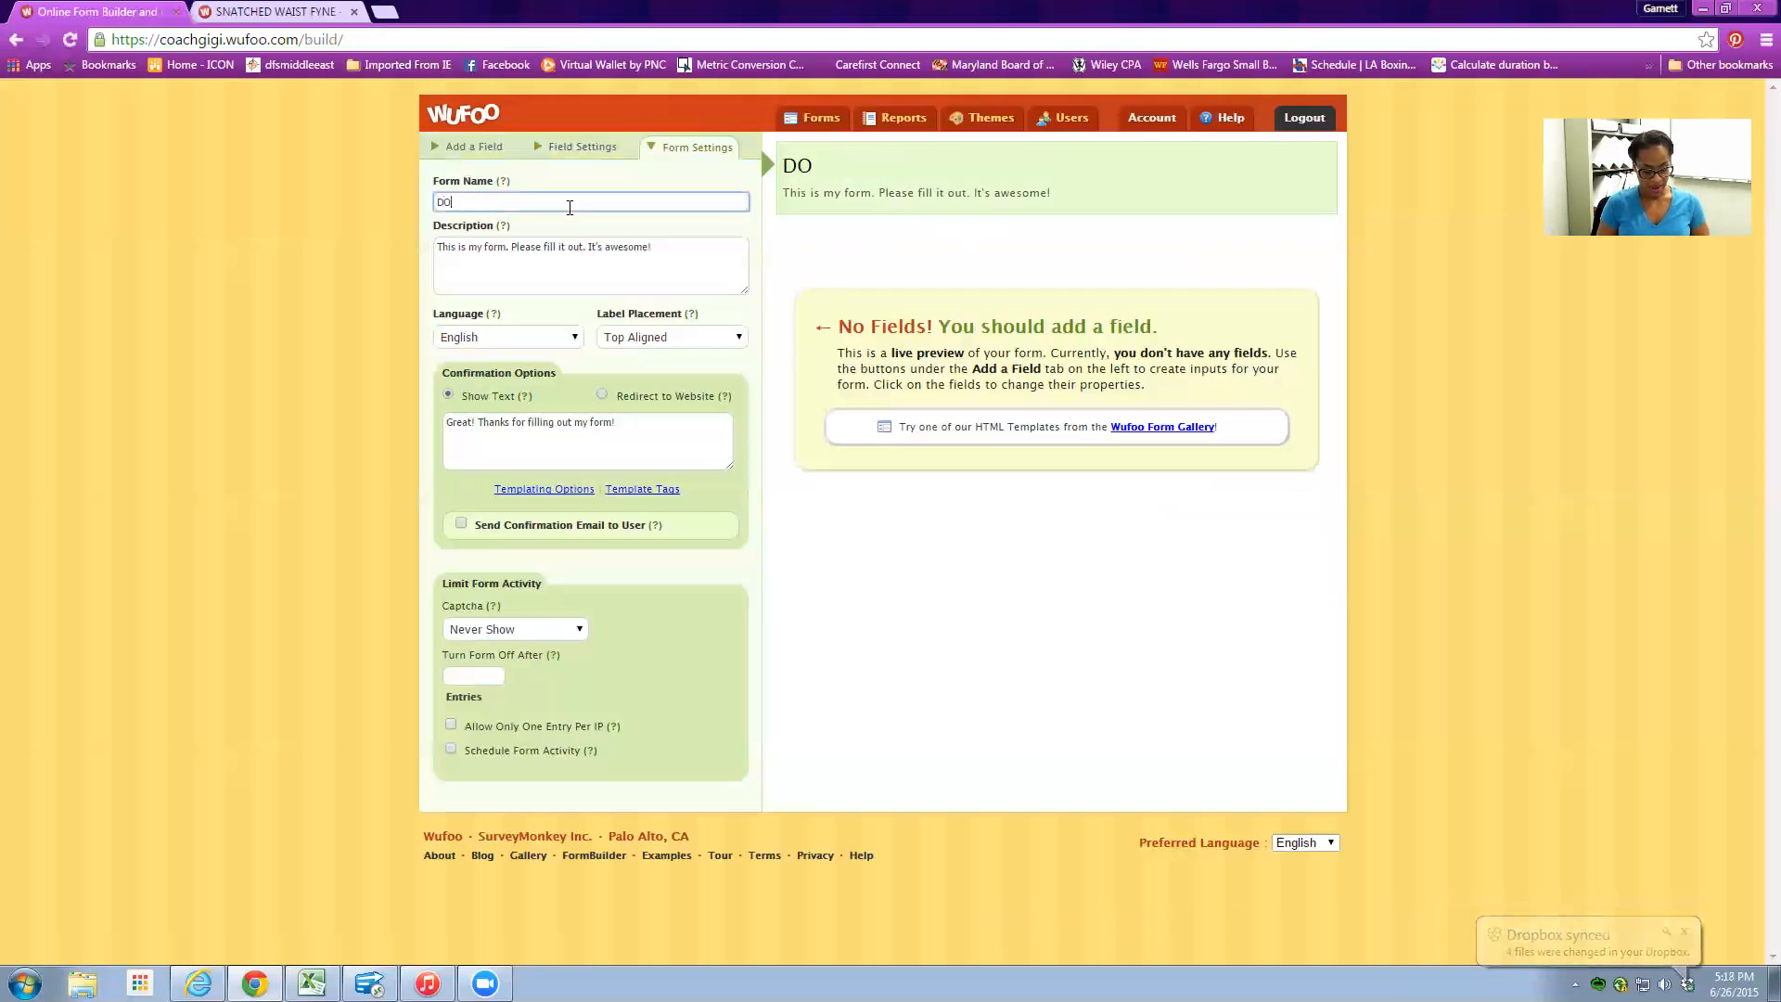
type("WNCIZED iw")
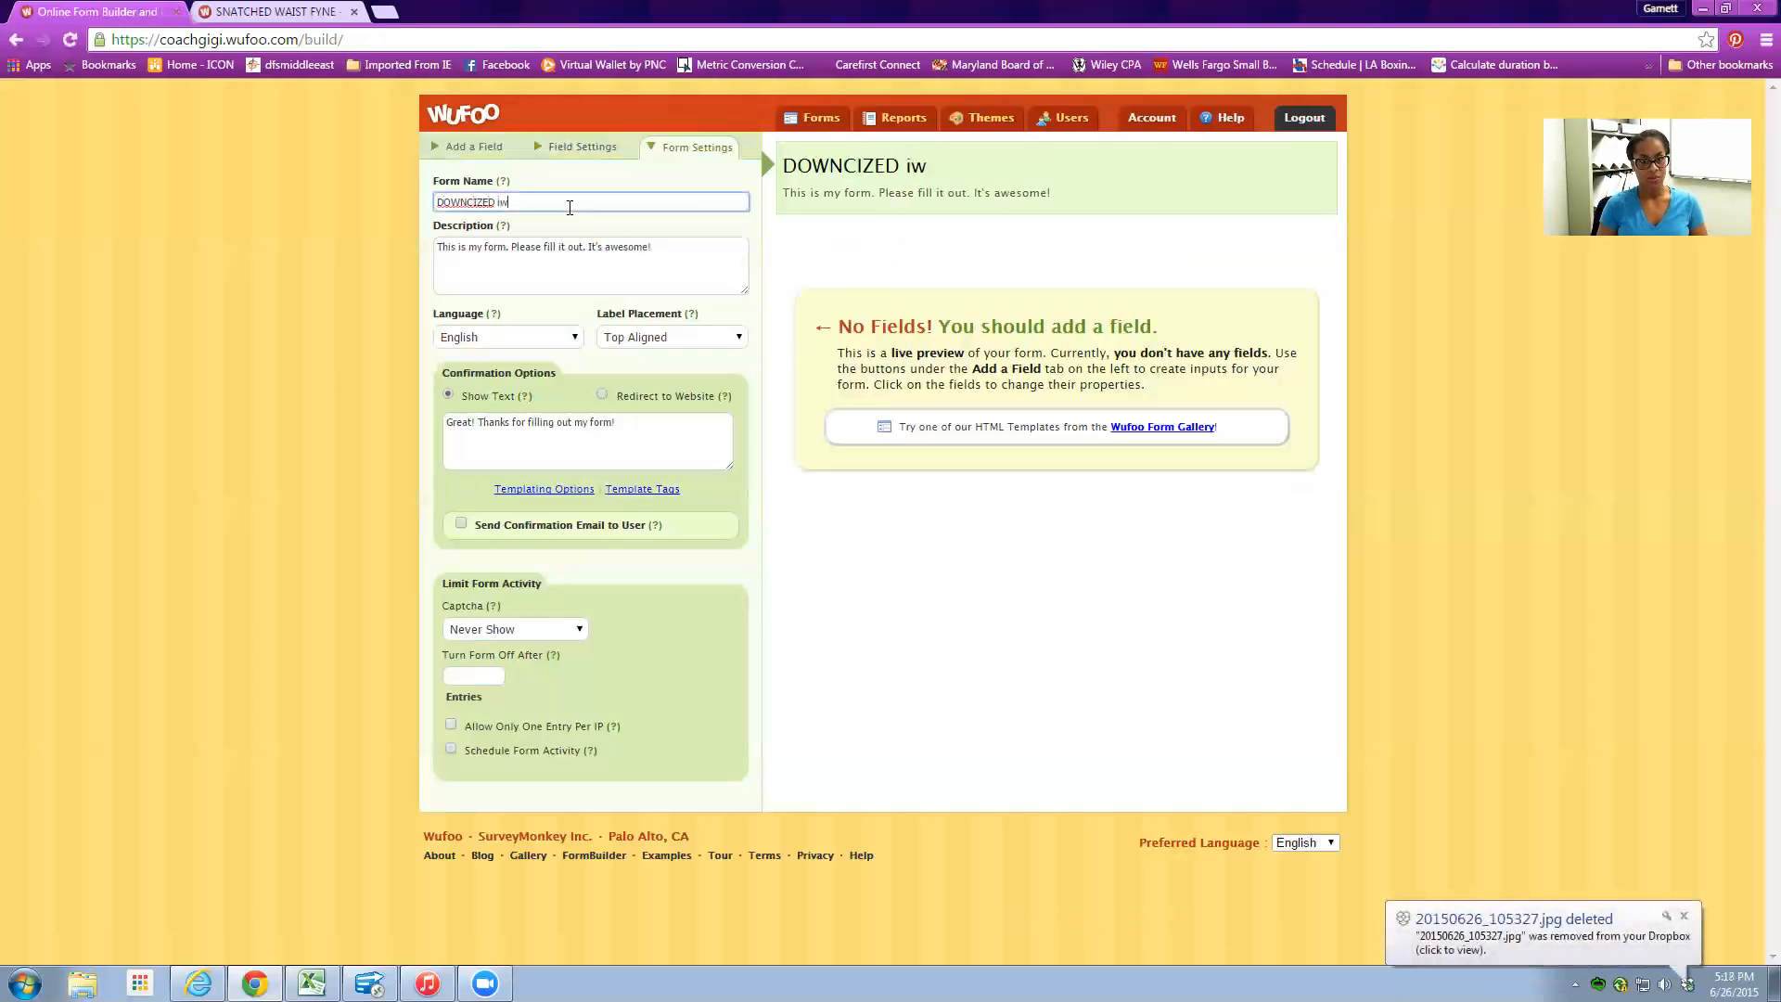
key("BackSpace")
type("wiot")
type("h ")
type("FIt, Fyne & Fabulous")
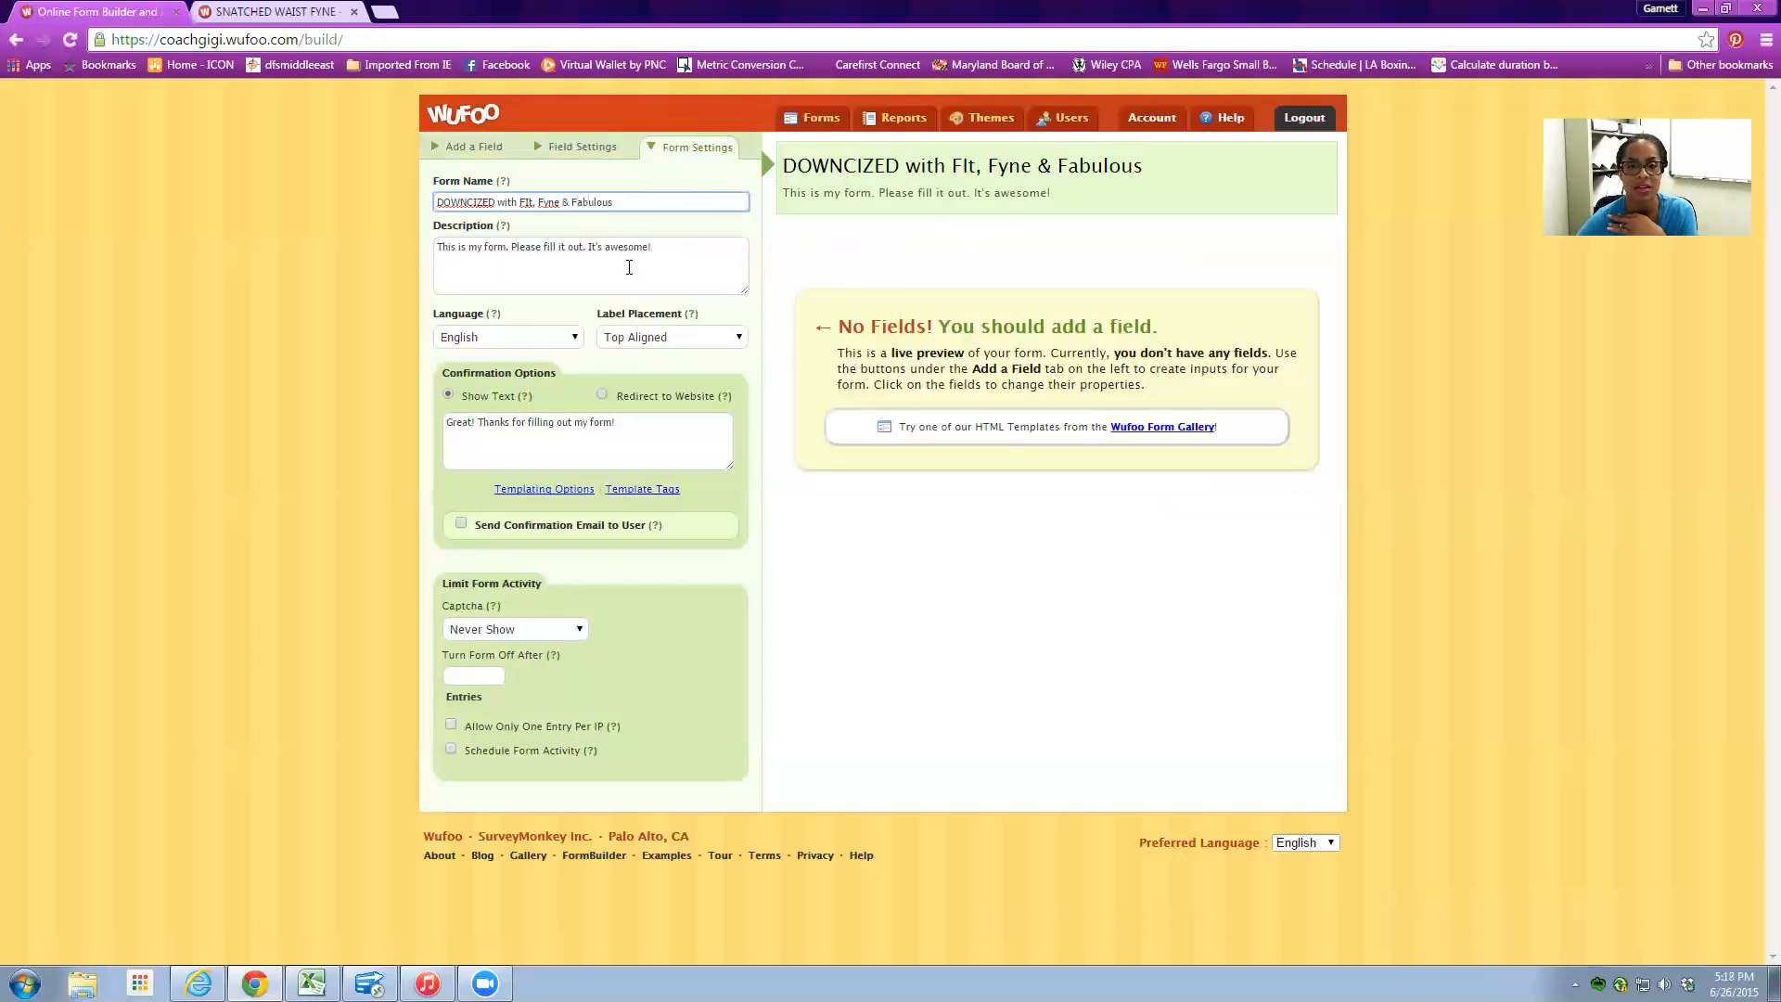
- Replace the form description with "It's time to get jiggy with FFF. Please add your before pictures to this link."
left_click(672, 249)
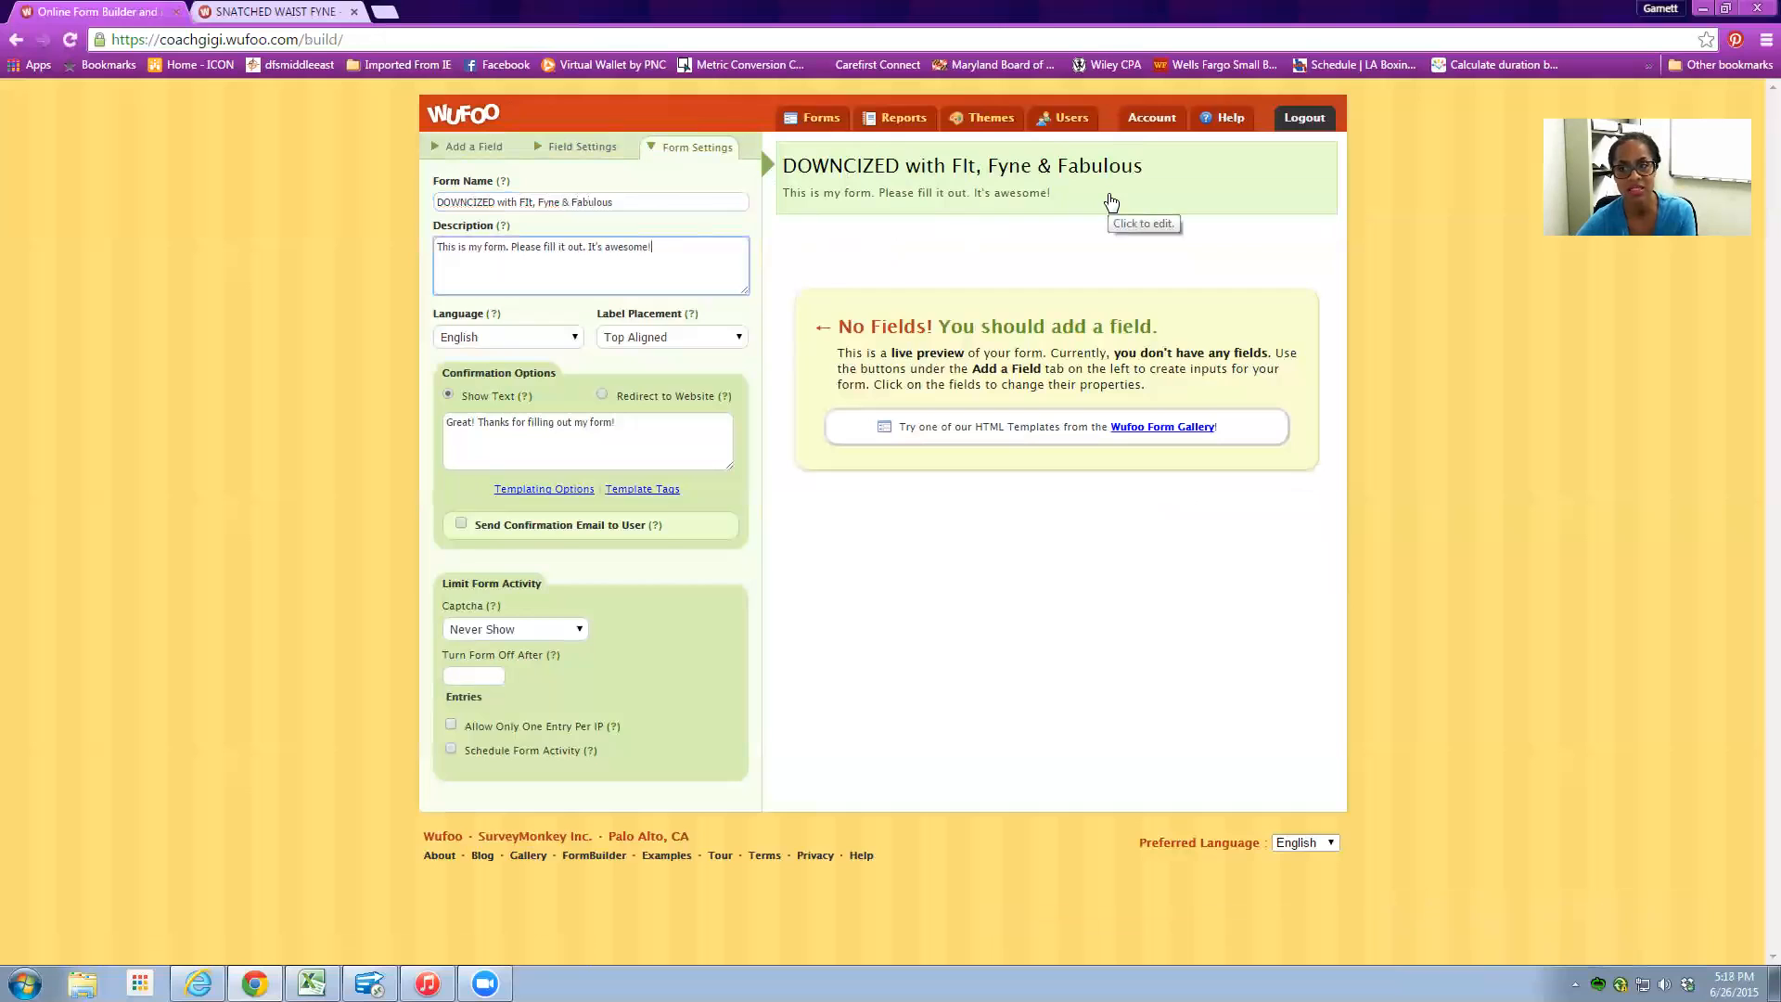
left_click_drag(661, 247, 445, 260)
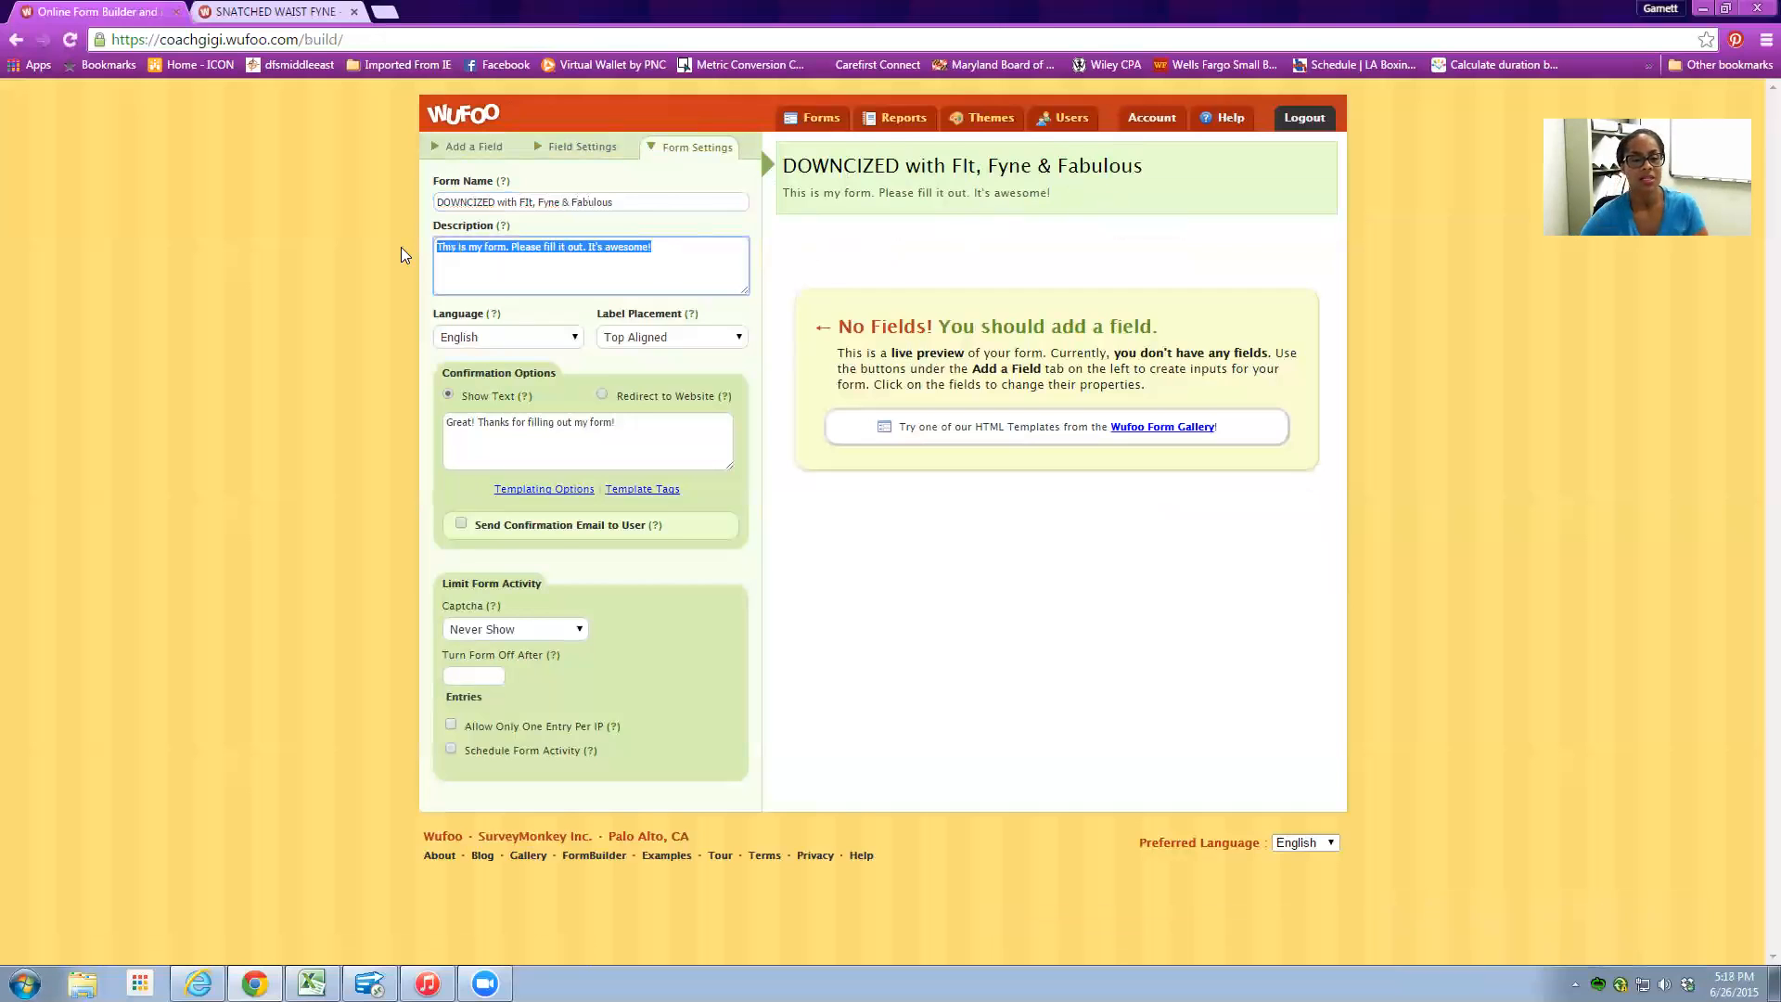
type("It")
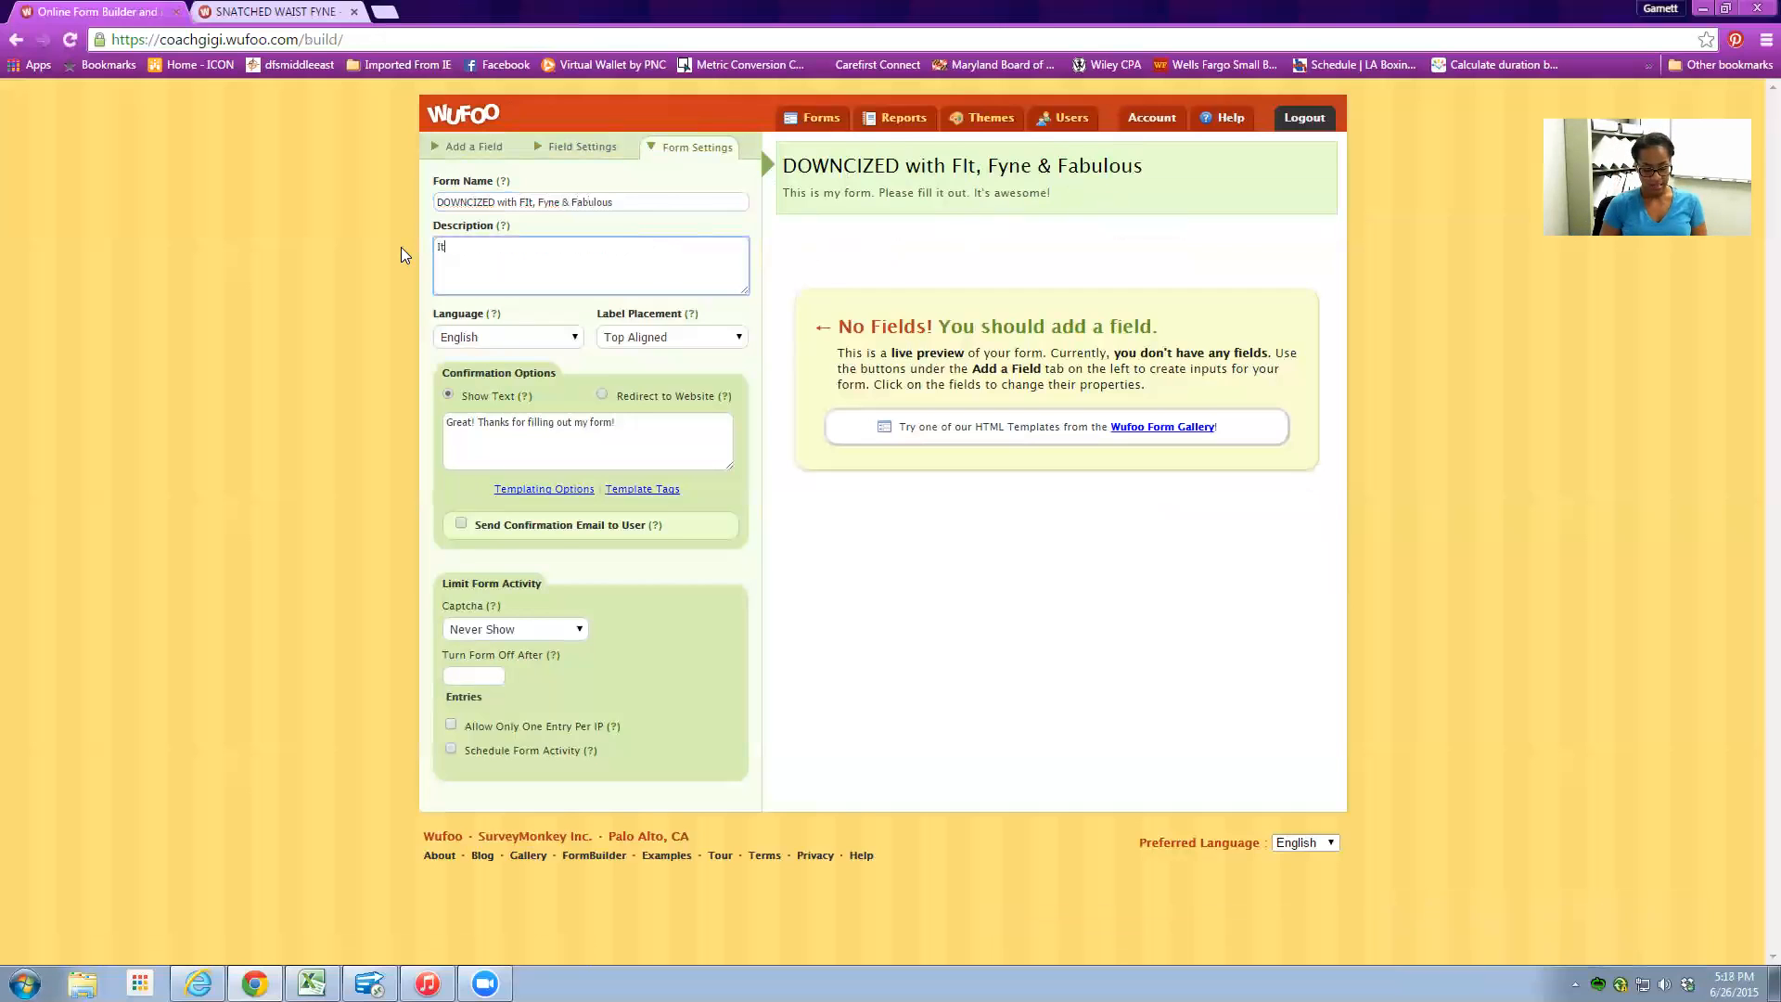
type("'s jime t")
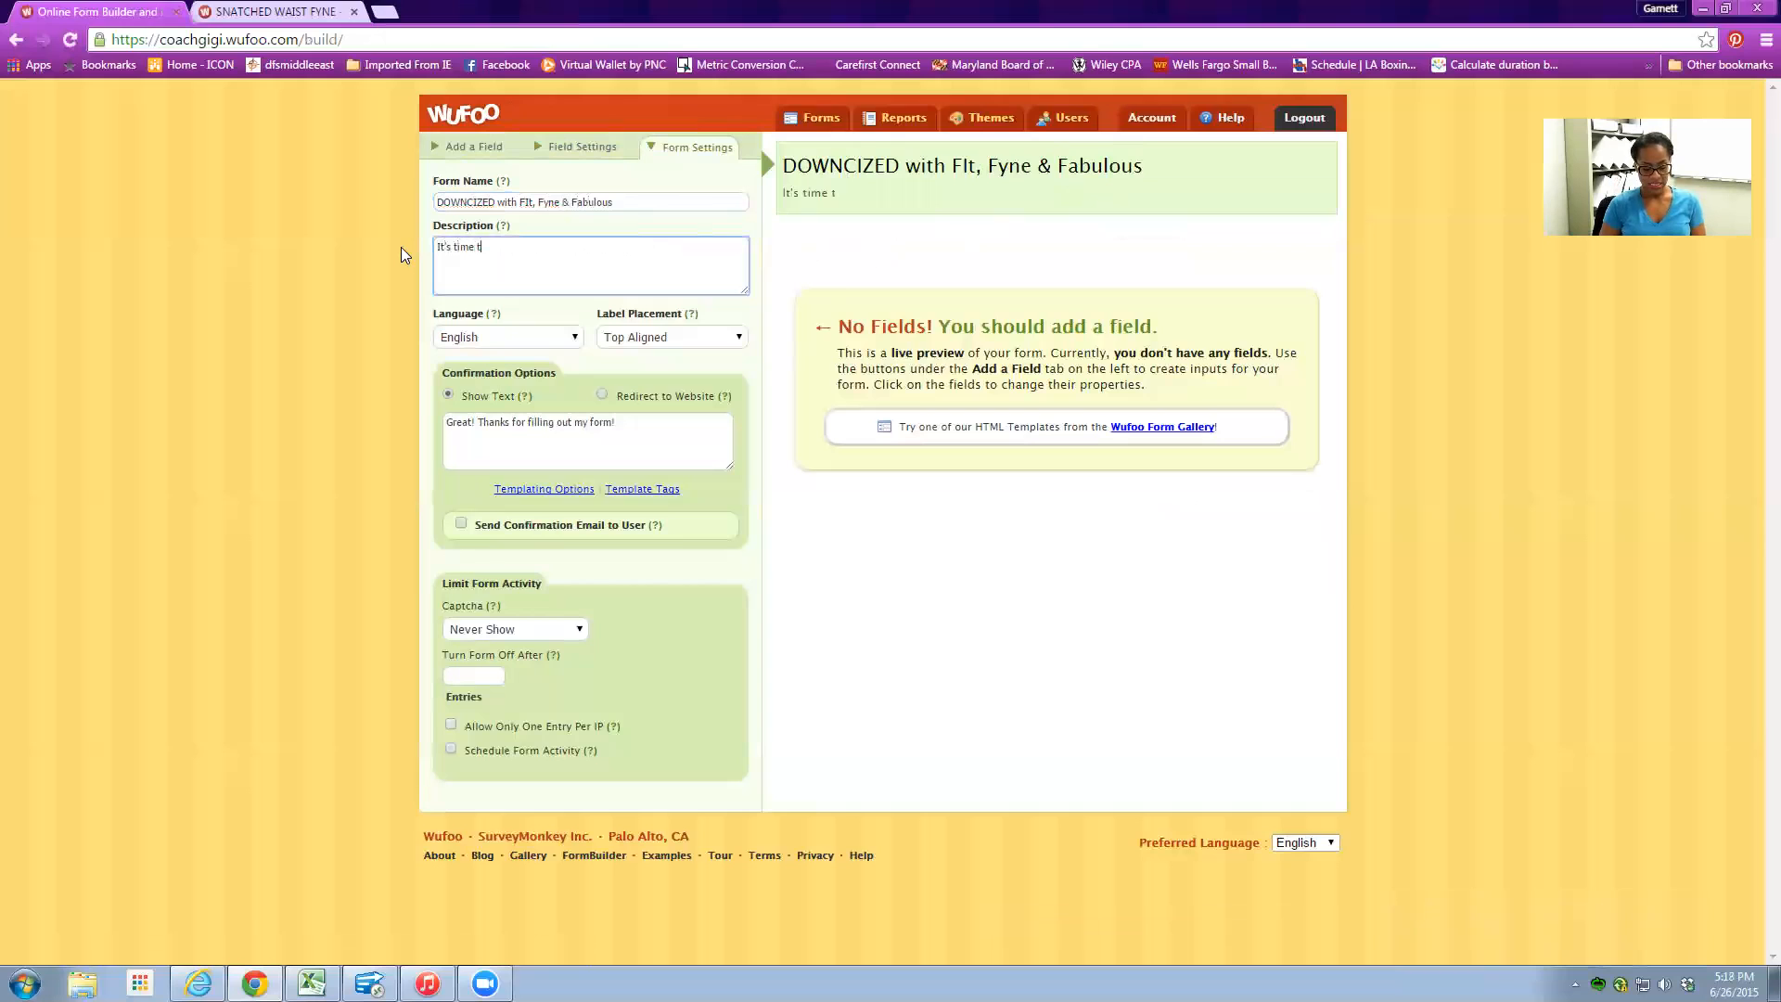
type("o get jiggy with FFF")
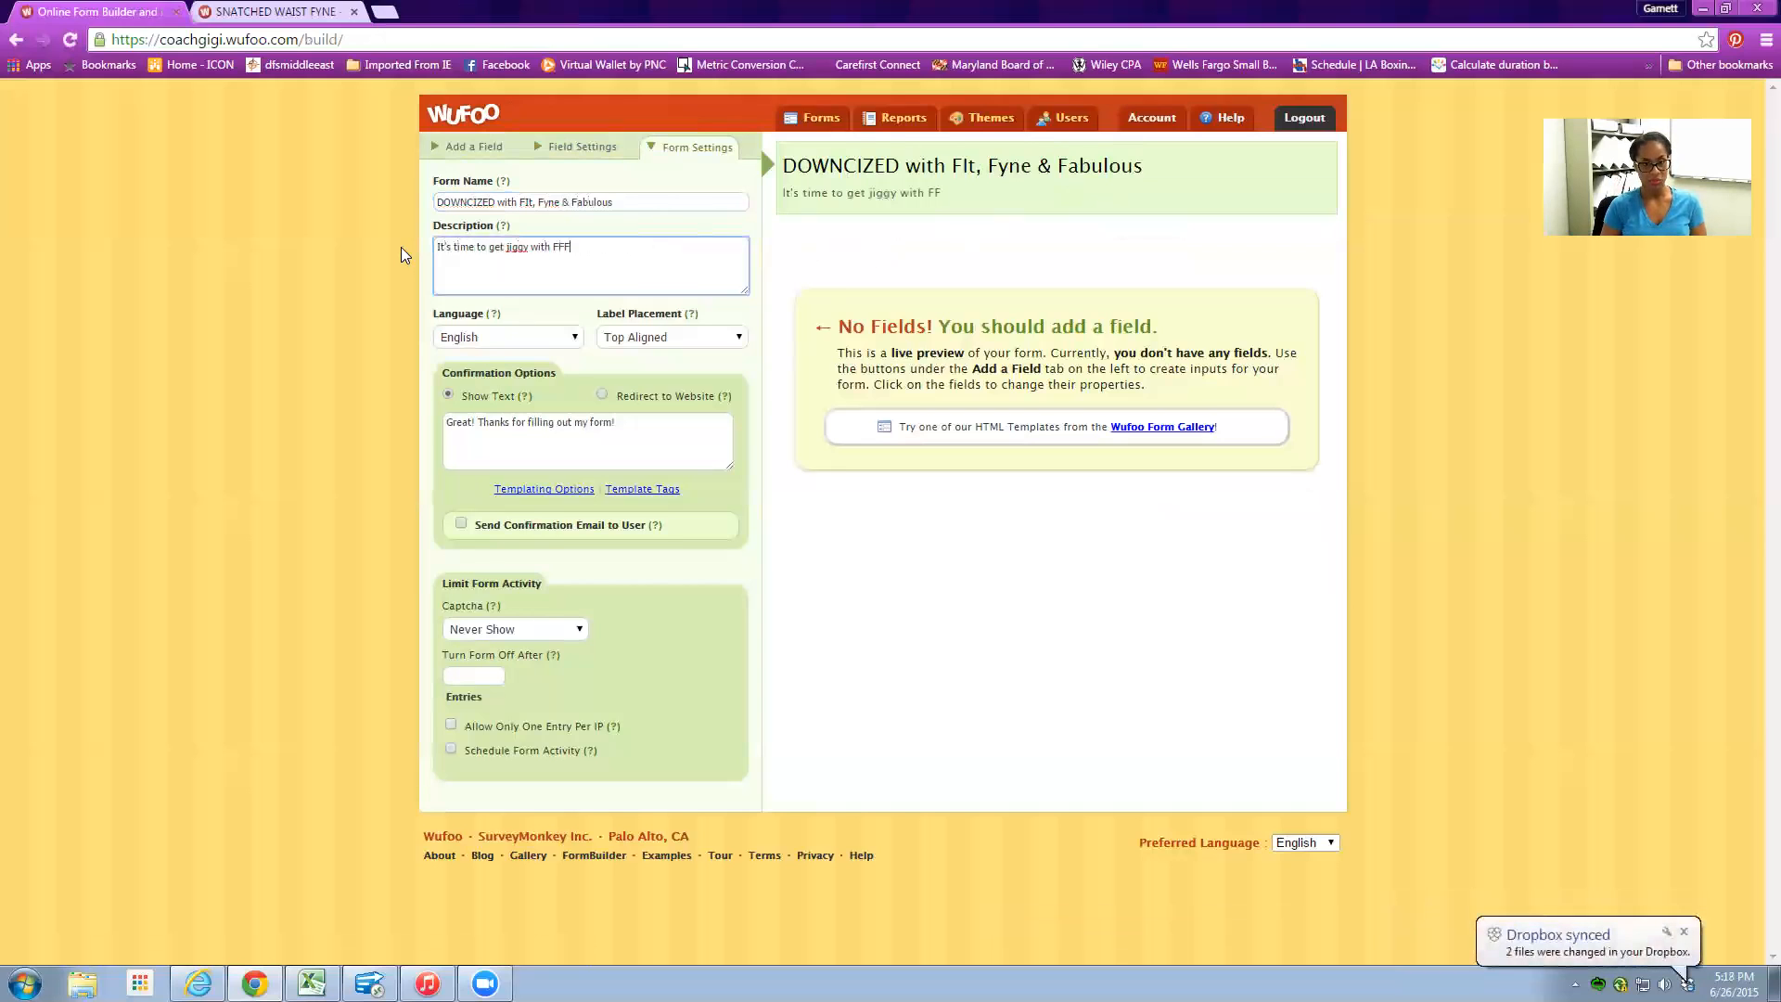
type(". Please add your before ")
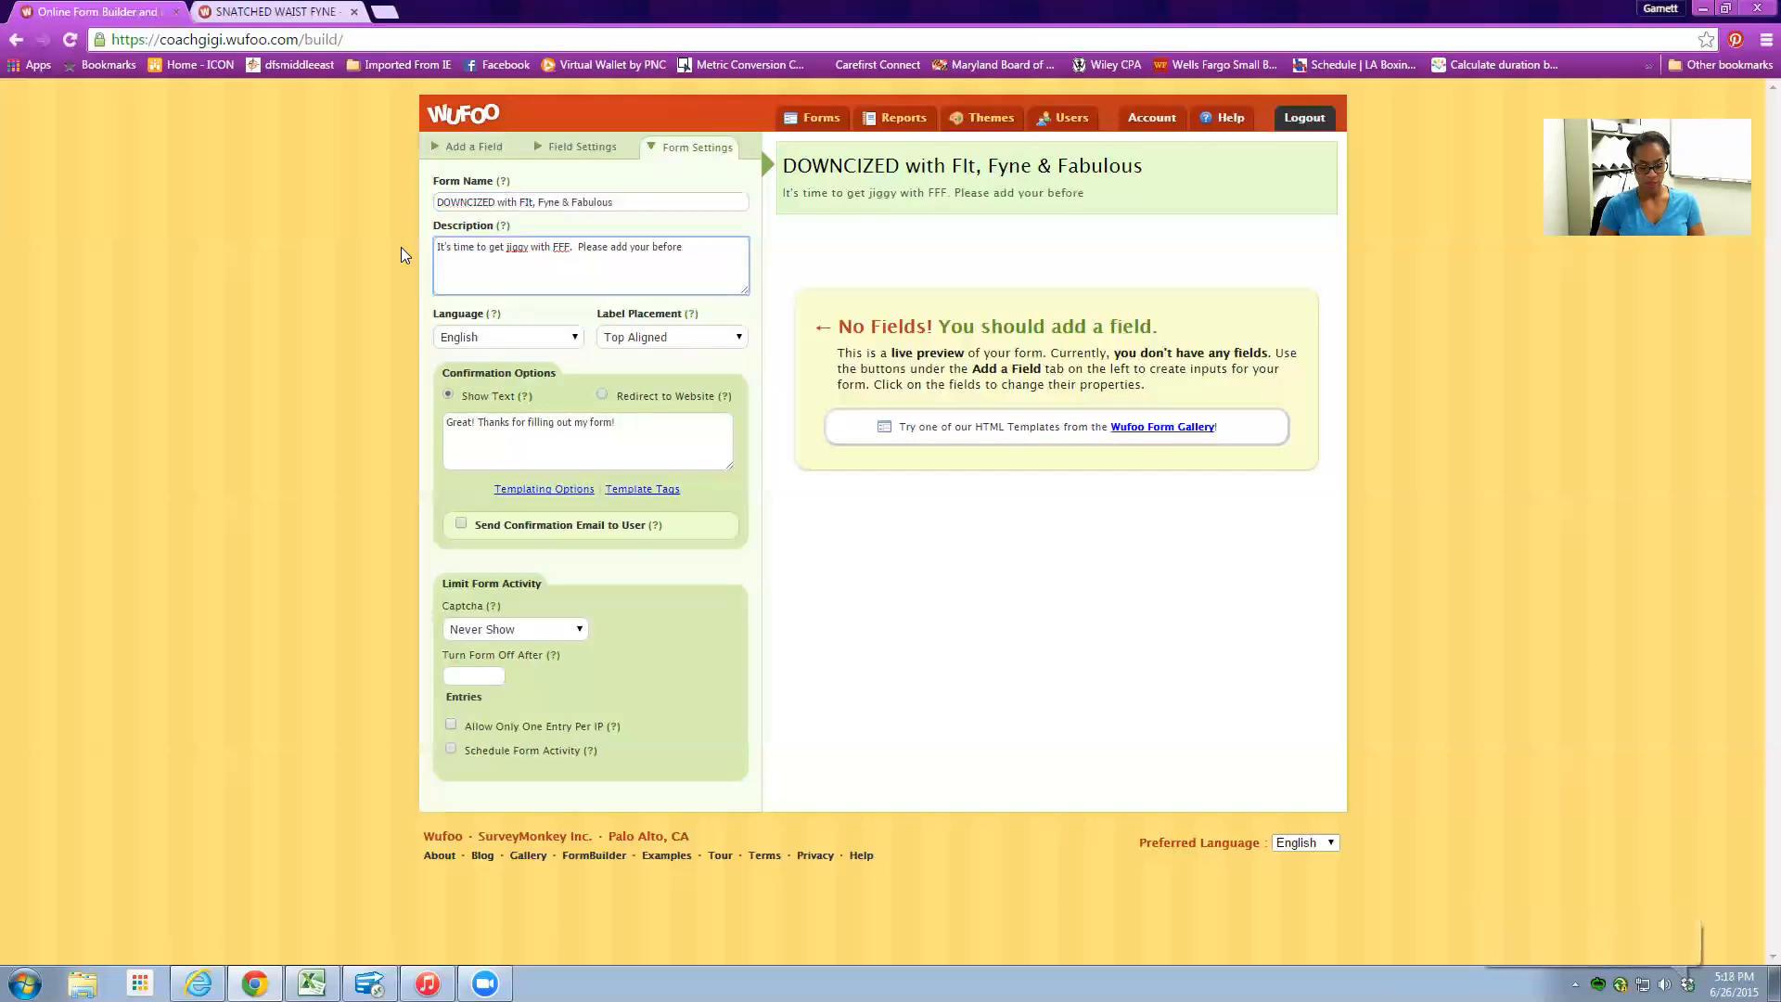
type("bp")
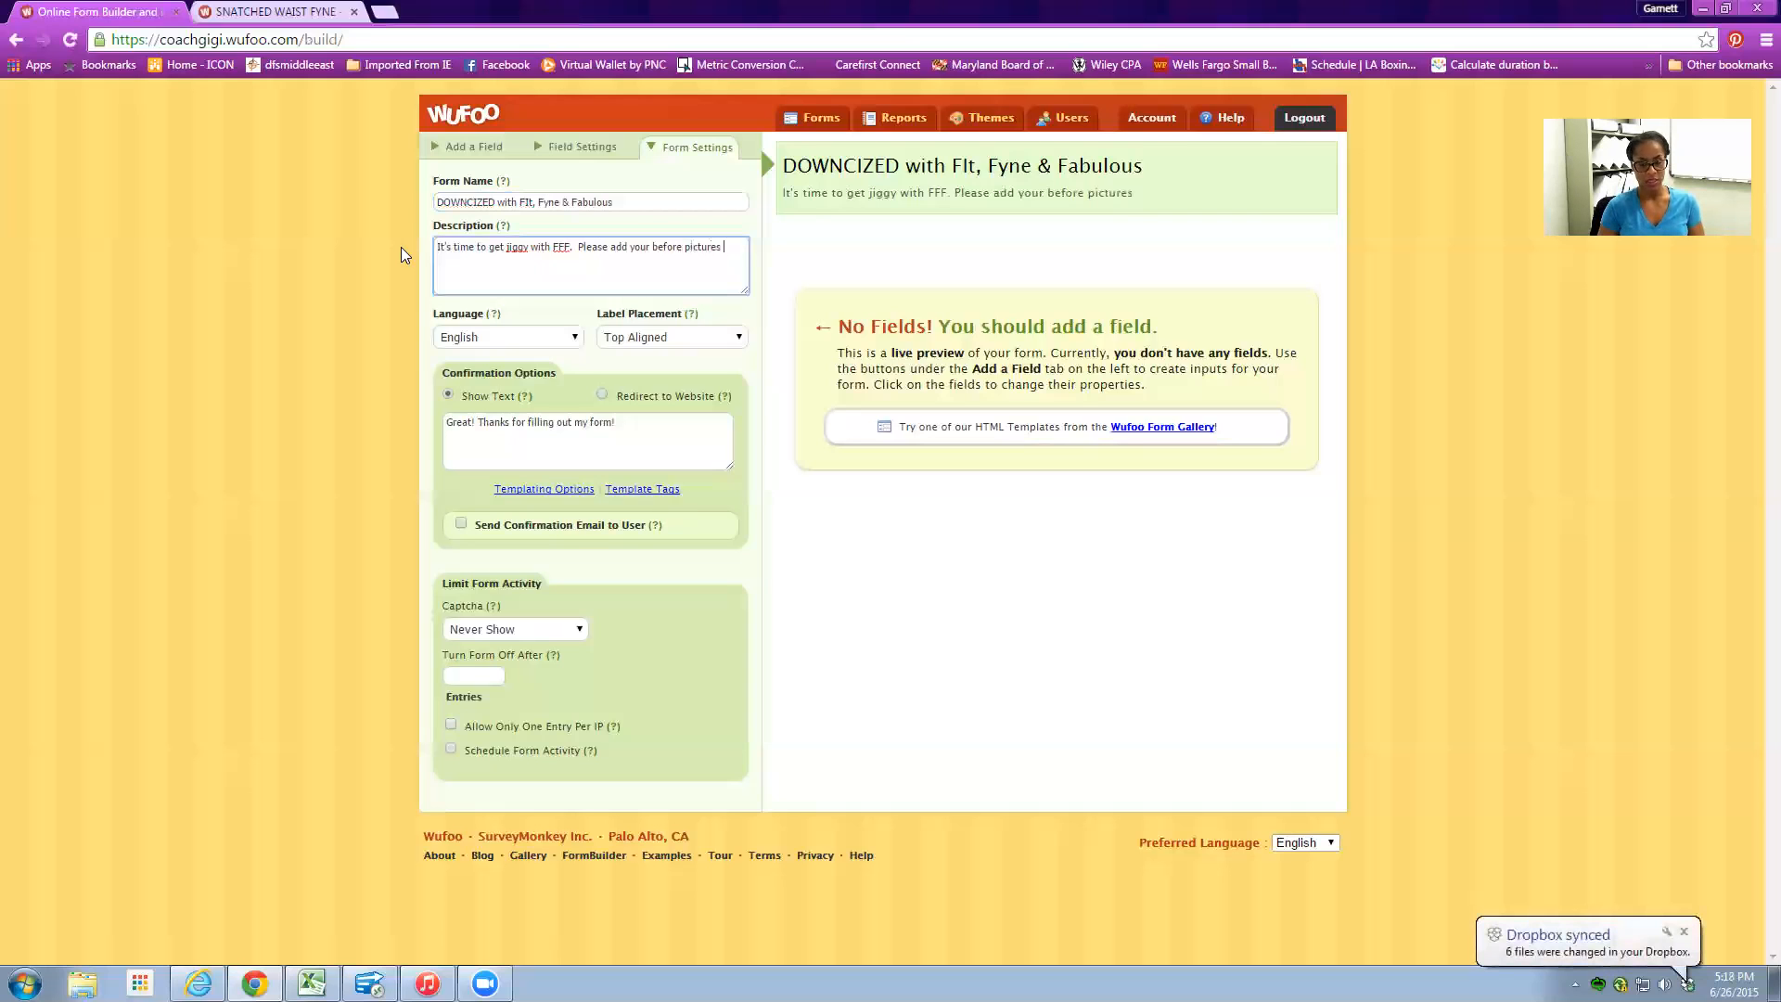
type("is link.")
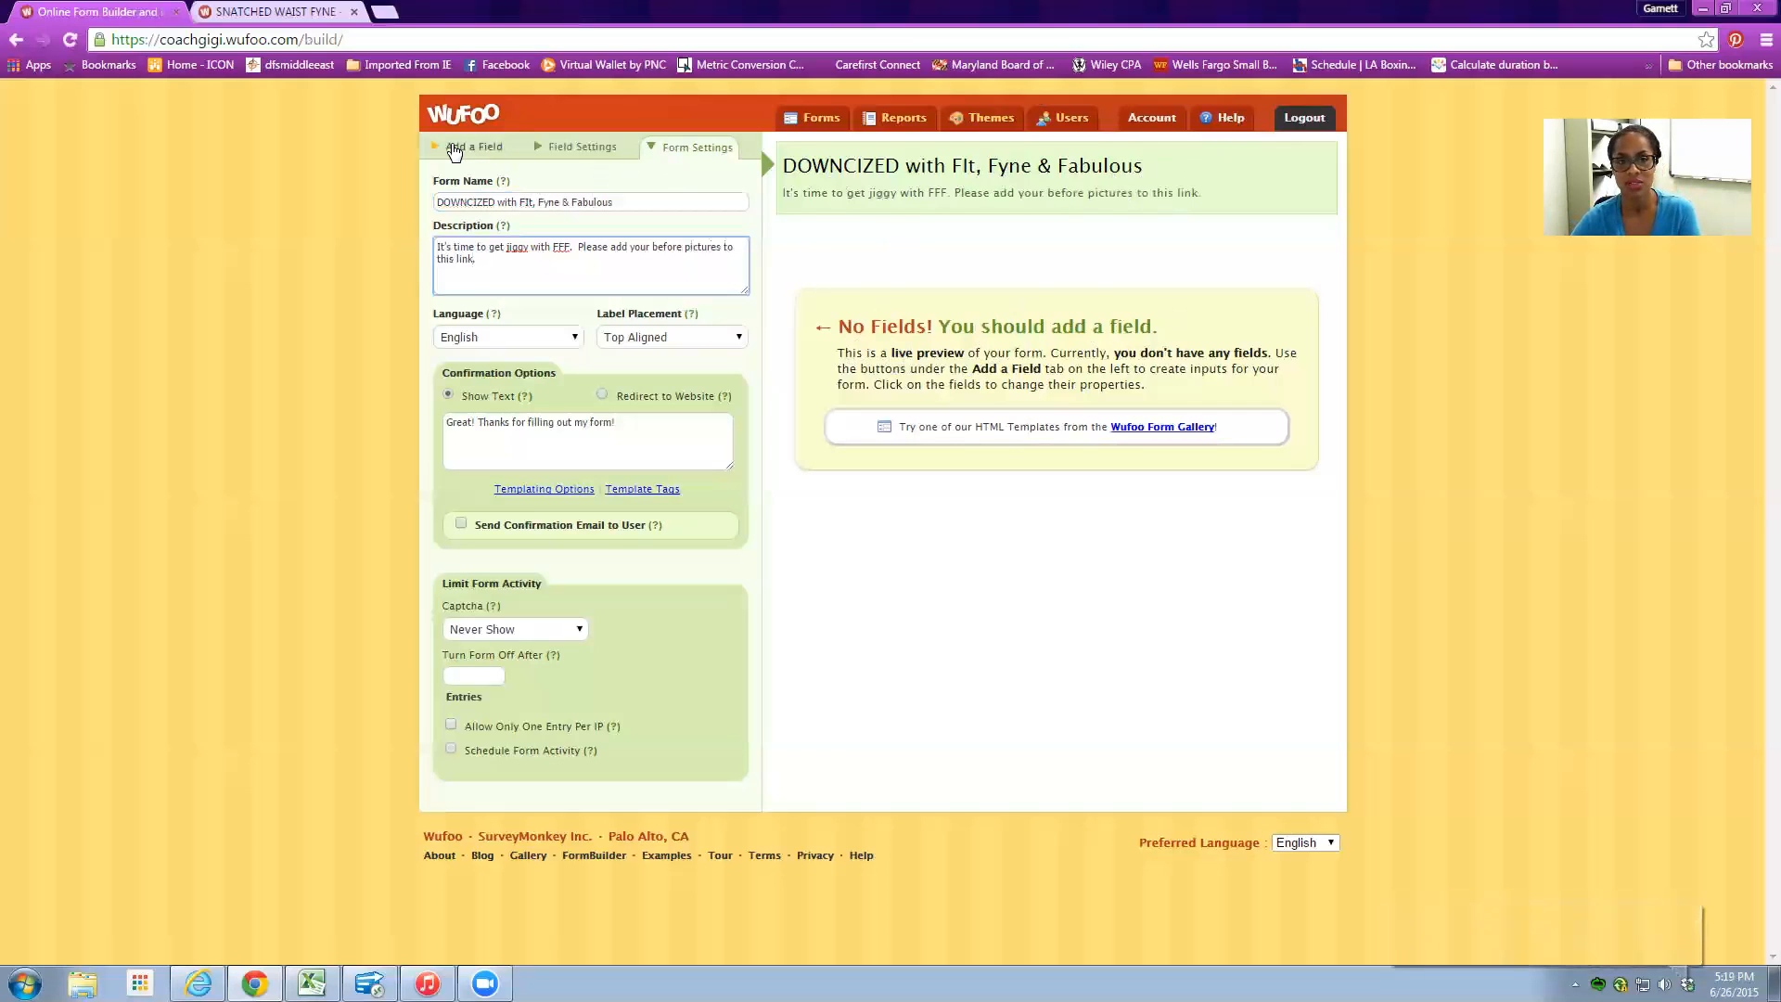
- Add a Name field to the form and make it required
left_click(454, 148)
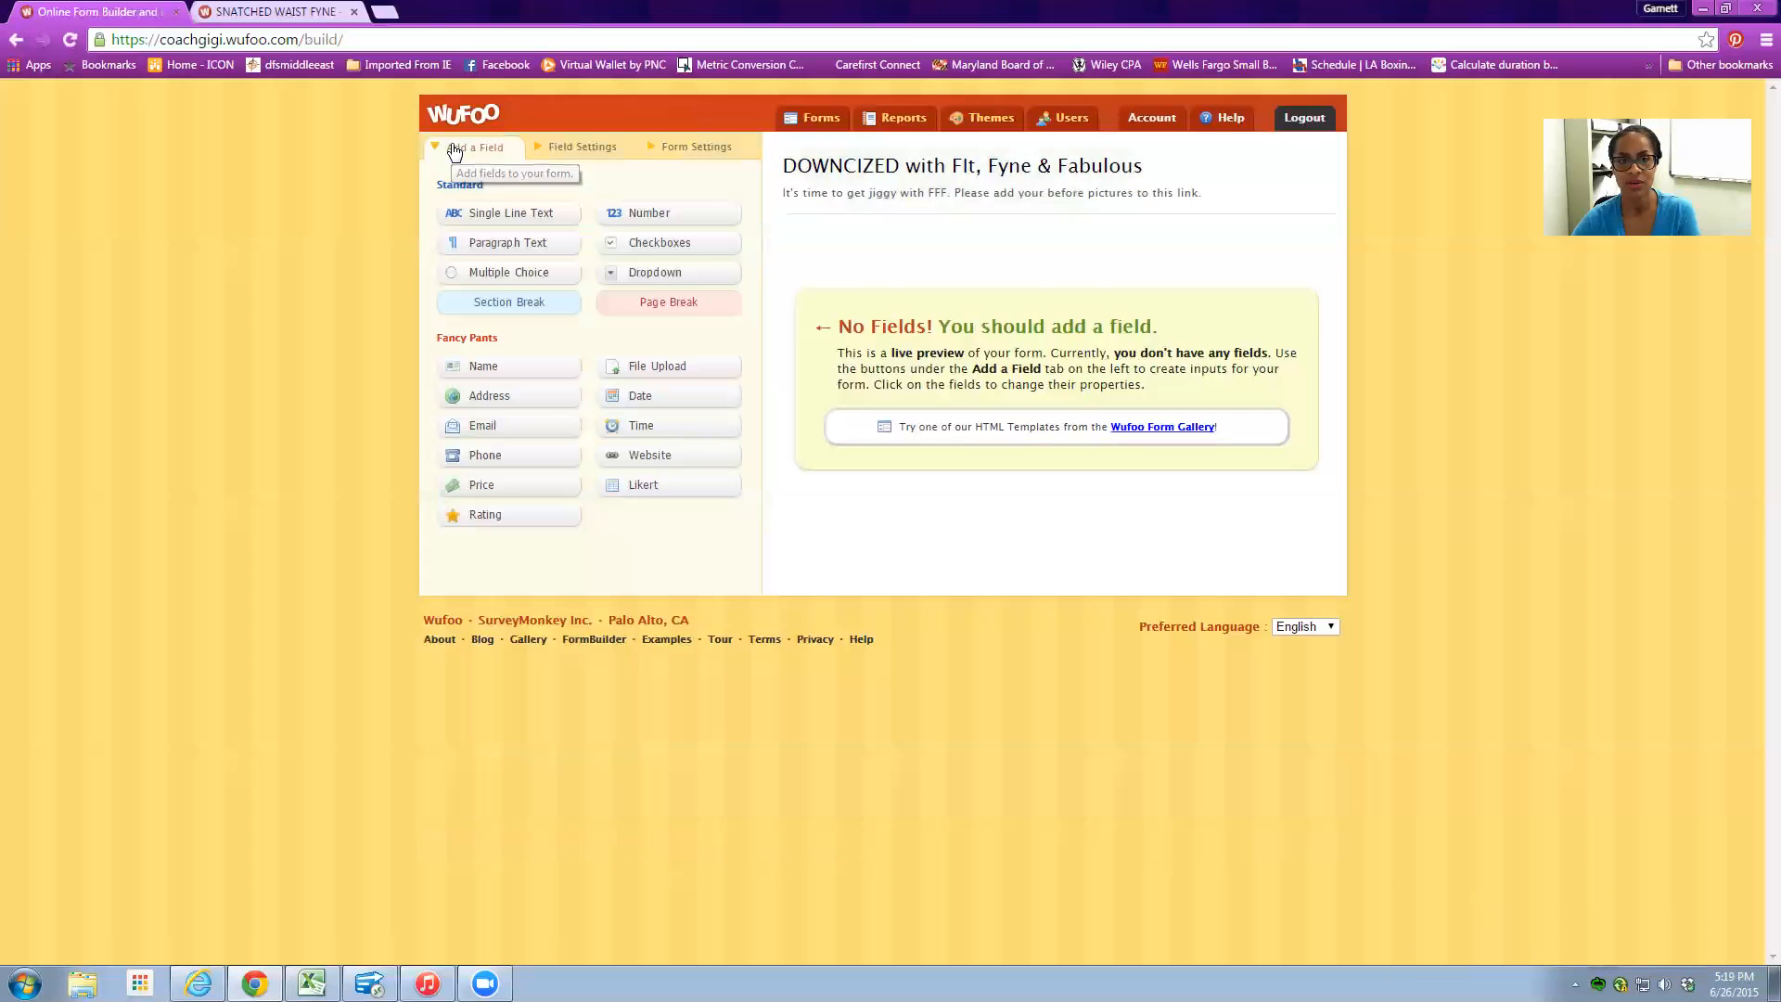
left_click(522, 368)
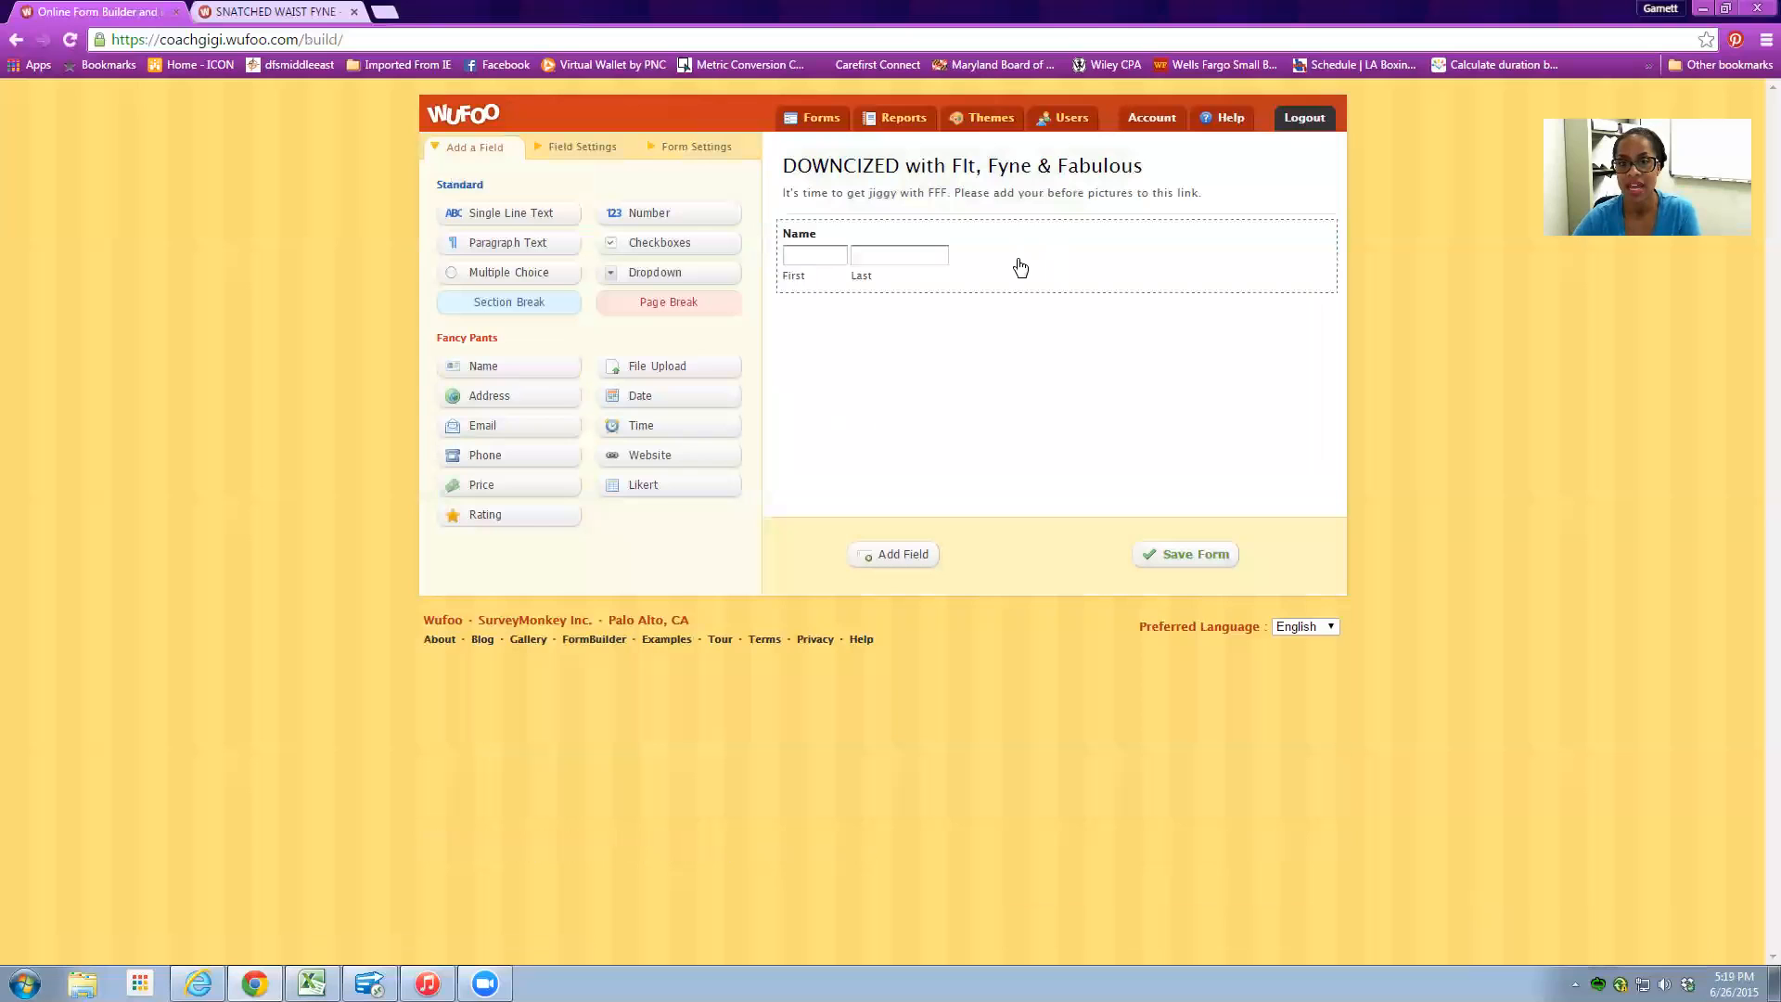
left_click(976, 264)
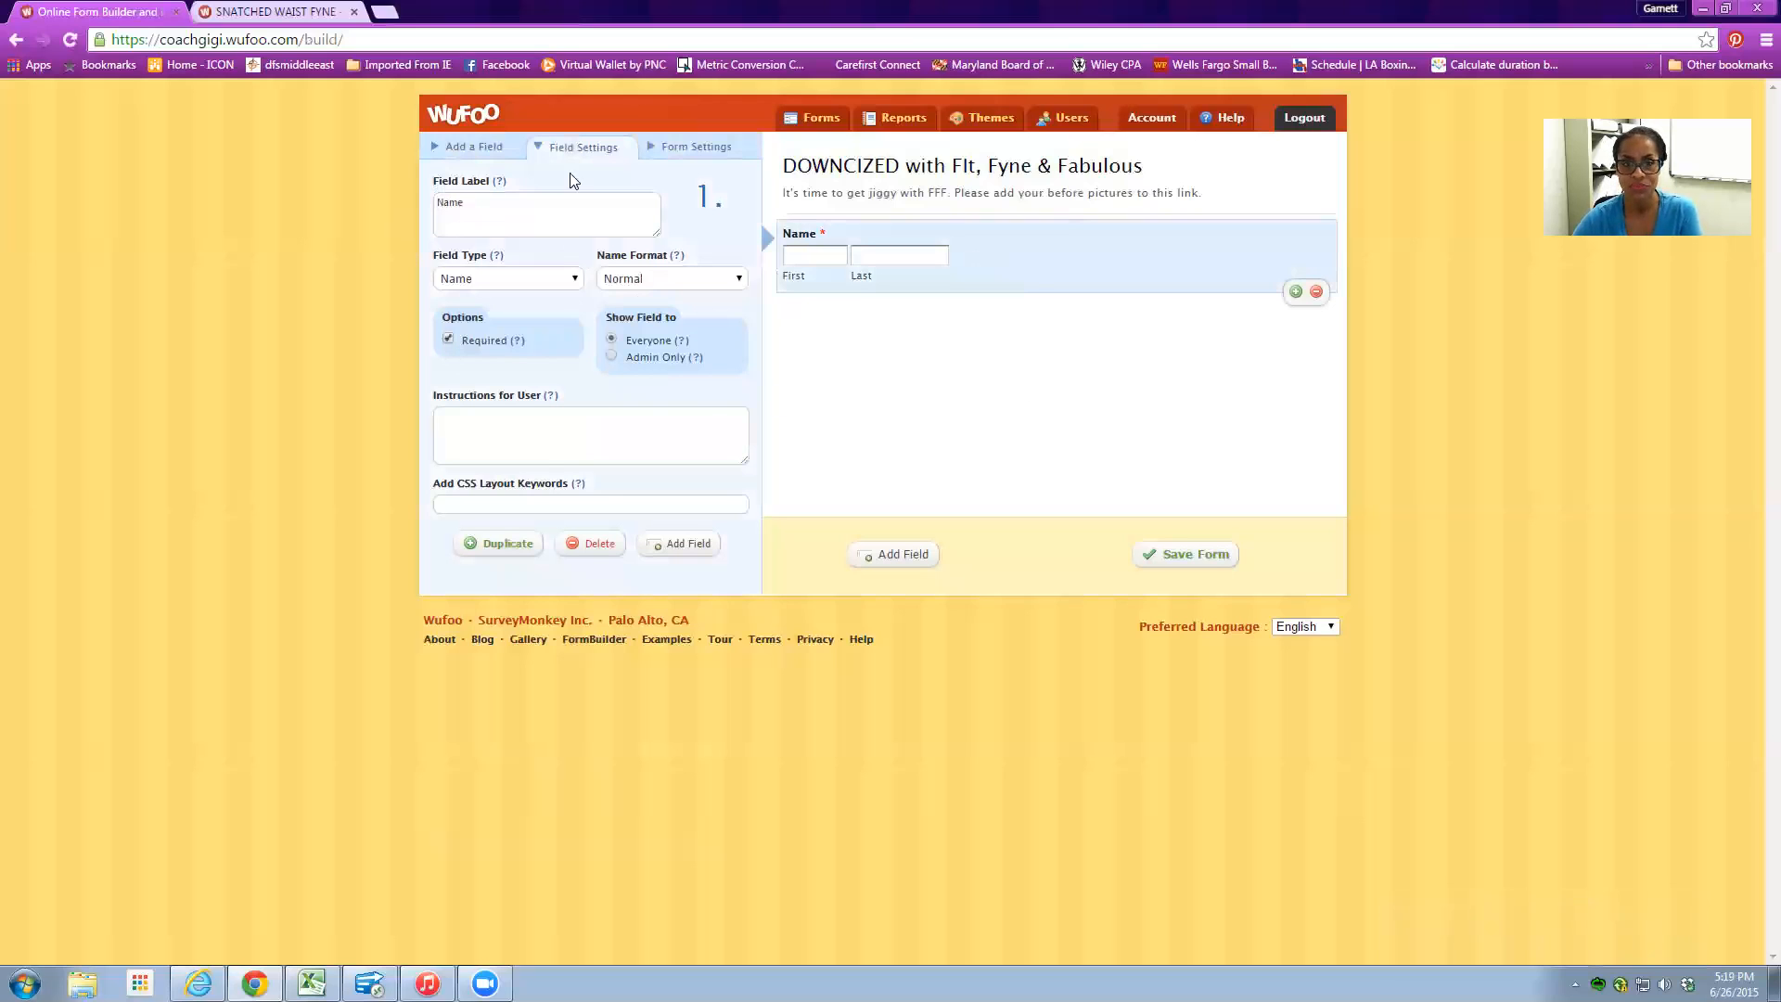
- Check the Getting Started form for its next question, and add a required Email field below Name
left_click(470, 148)
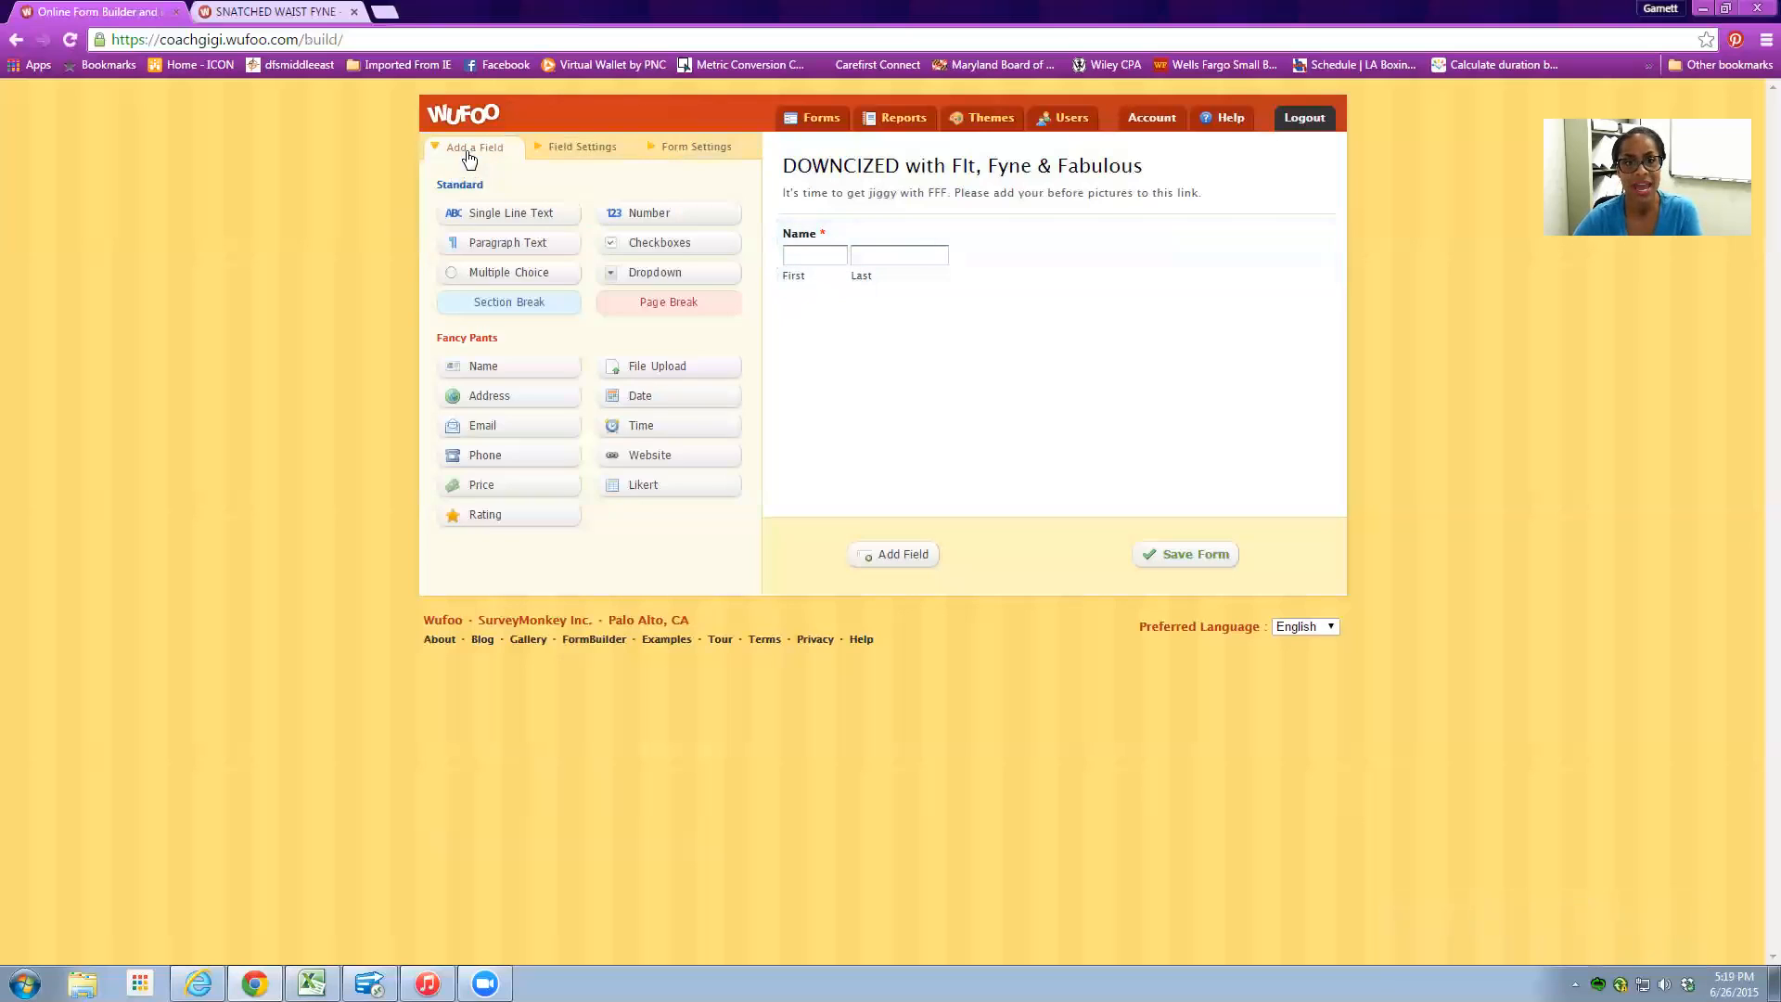
left_click(281, 13)
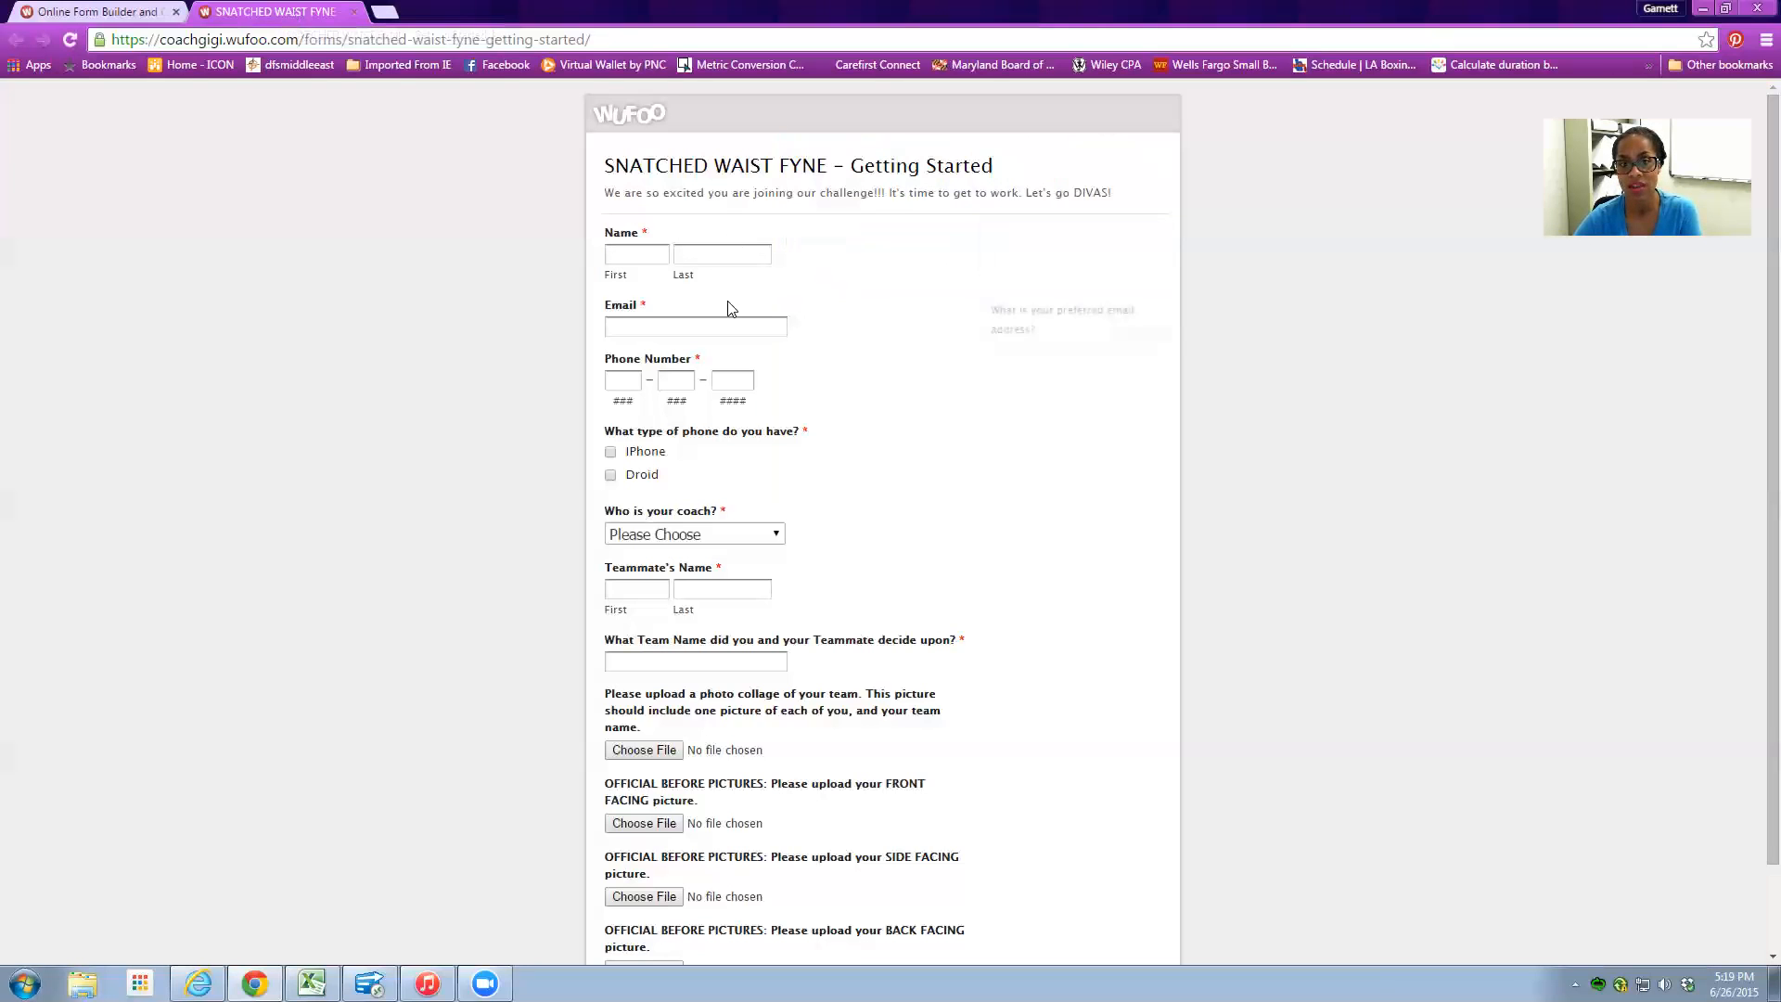
left_click(198, 13)
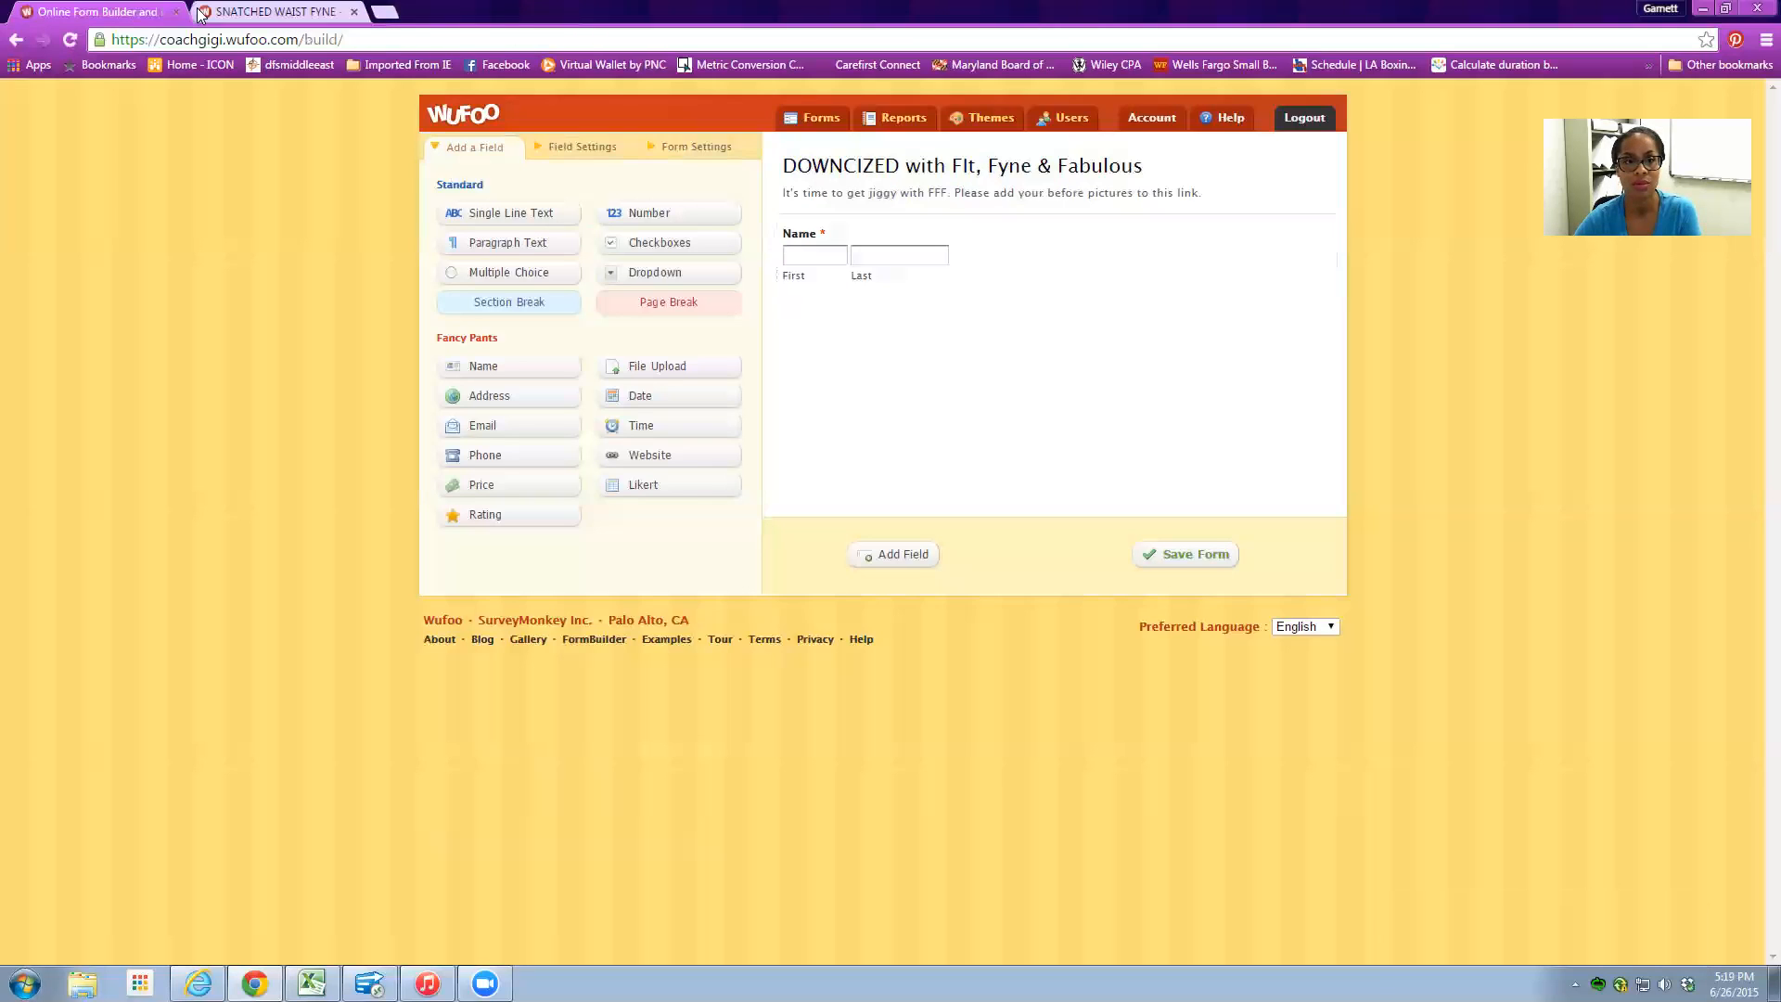
left_click(536, 432)
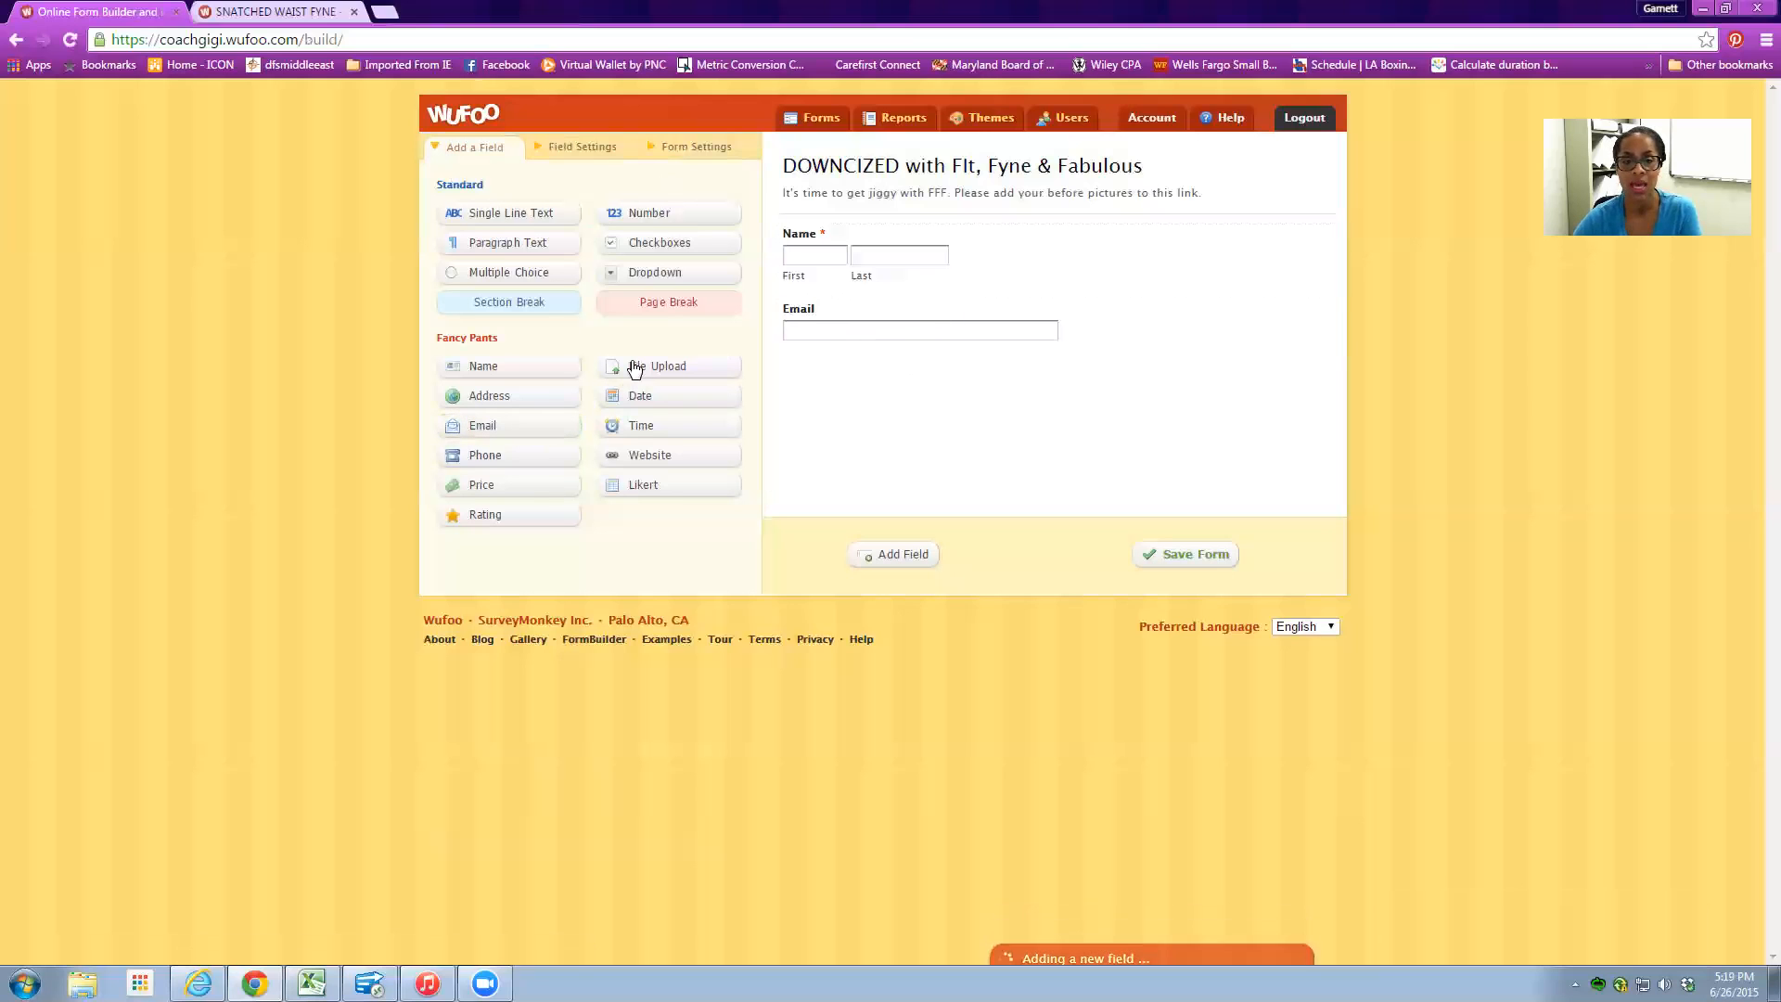
left_click(919, 316)
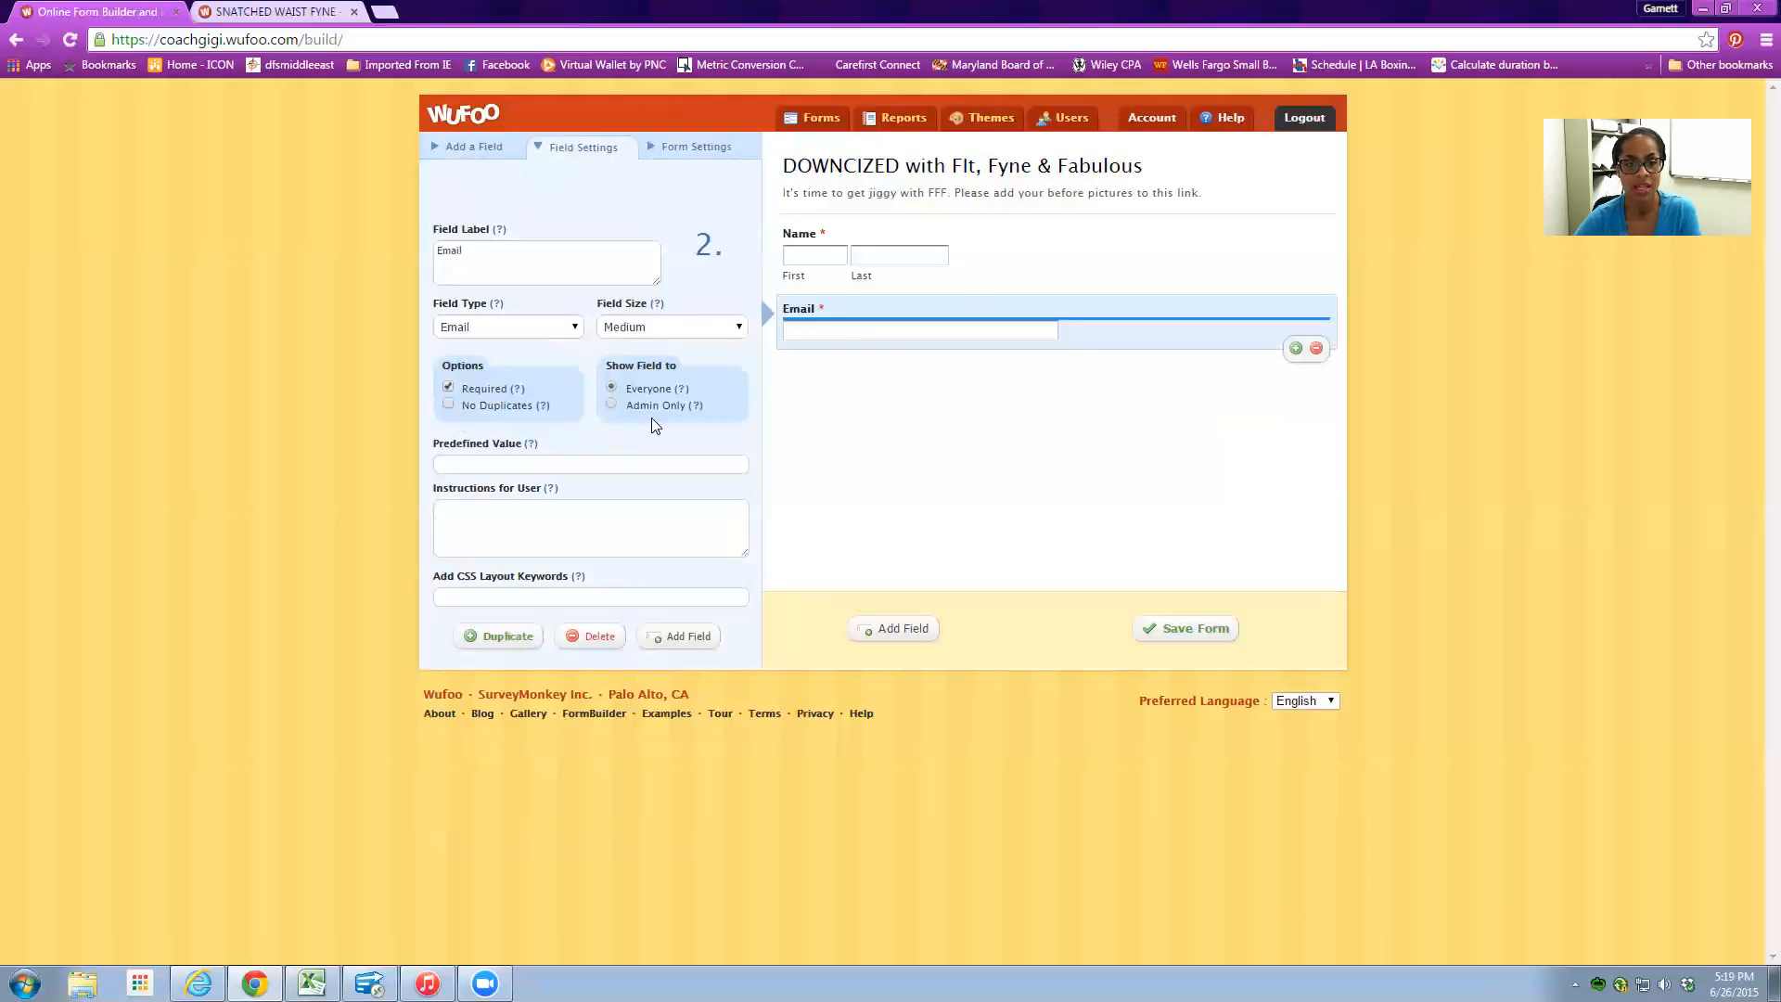
- Give the Email field the user instructions "What is your preferred email address?", following the wording on the Getting Started form
left_click(566, 523)
key("ctrl+Tab")
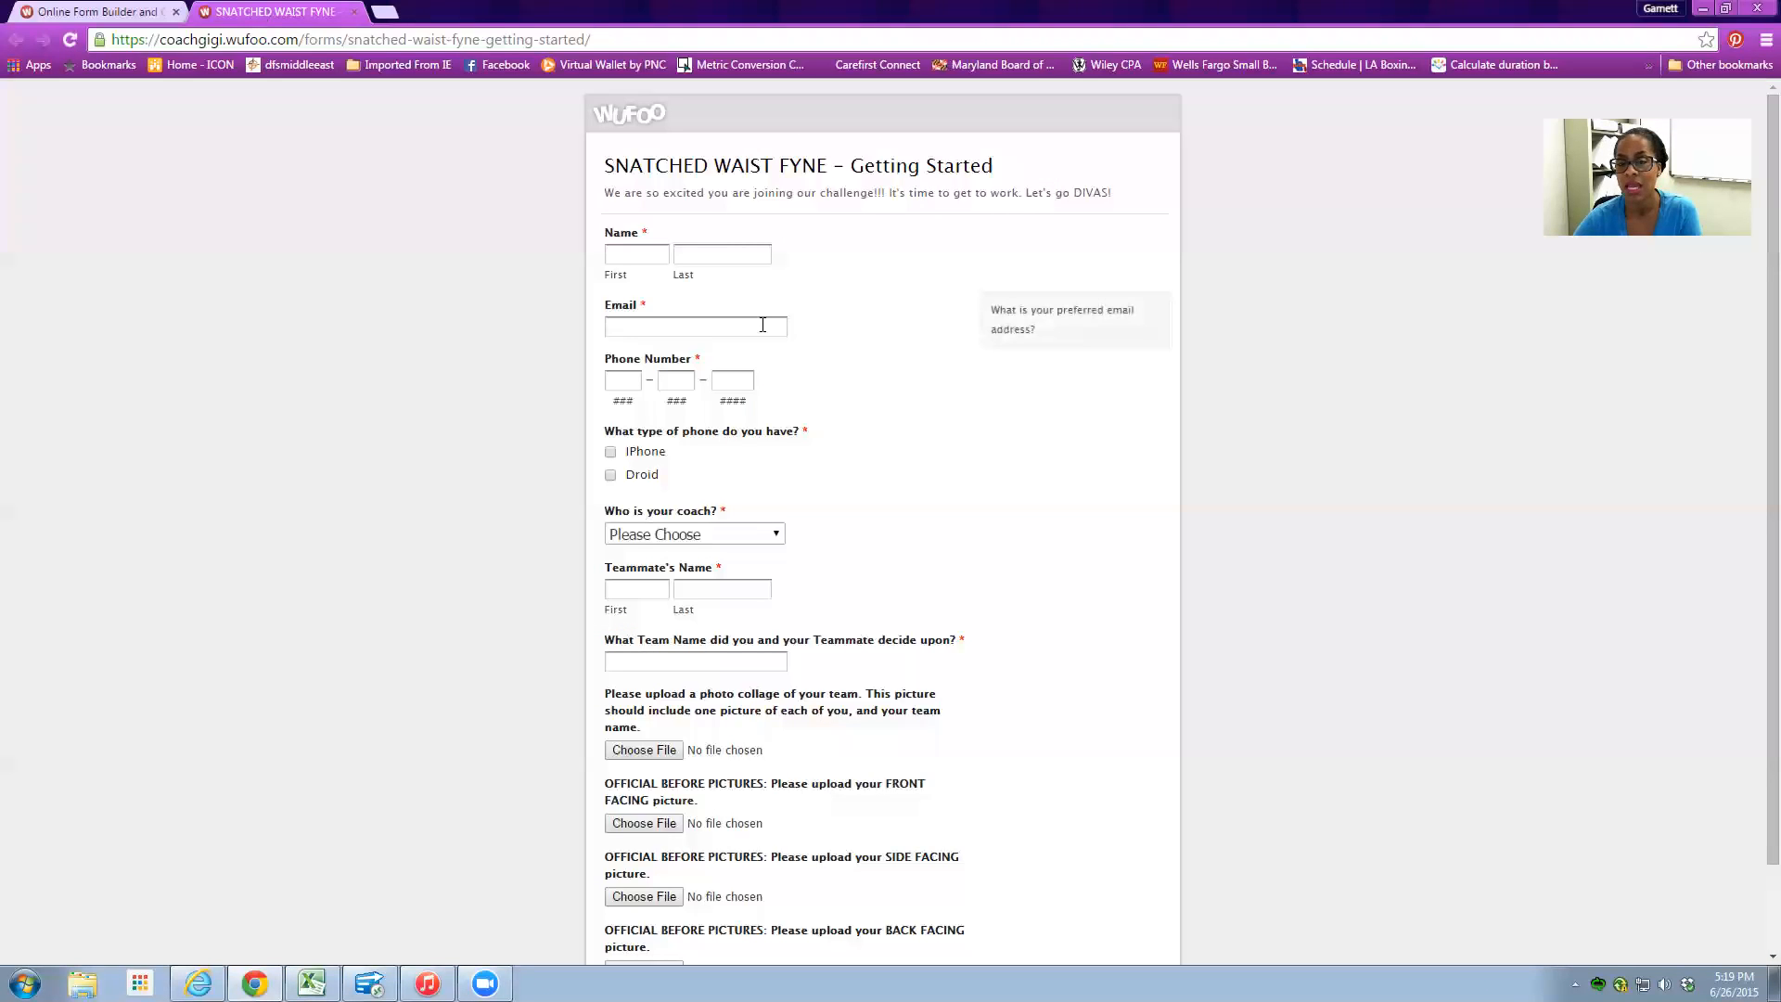
key("ctrl+Tab")
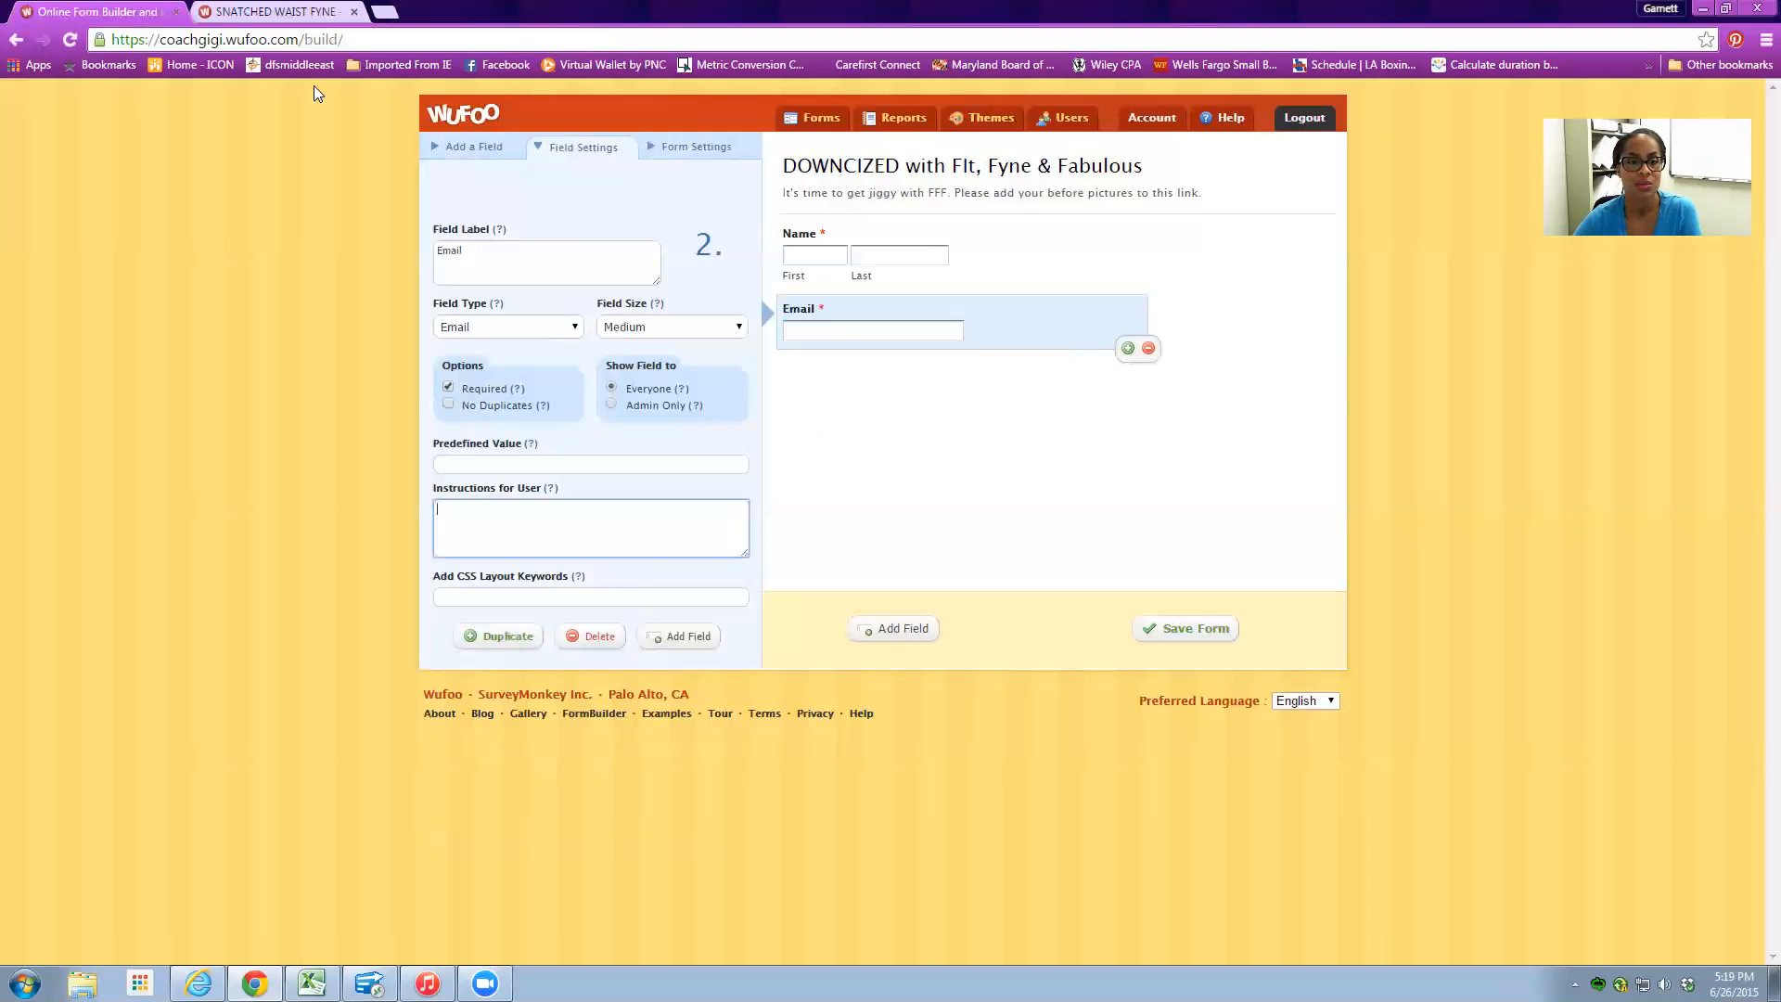
type("W")
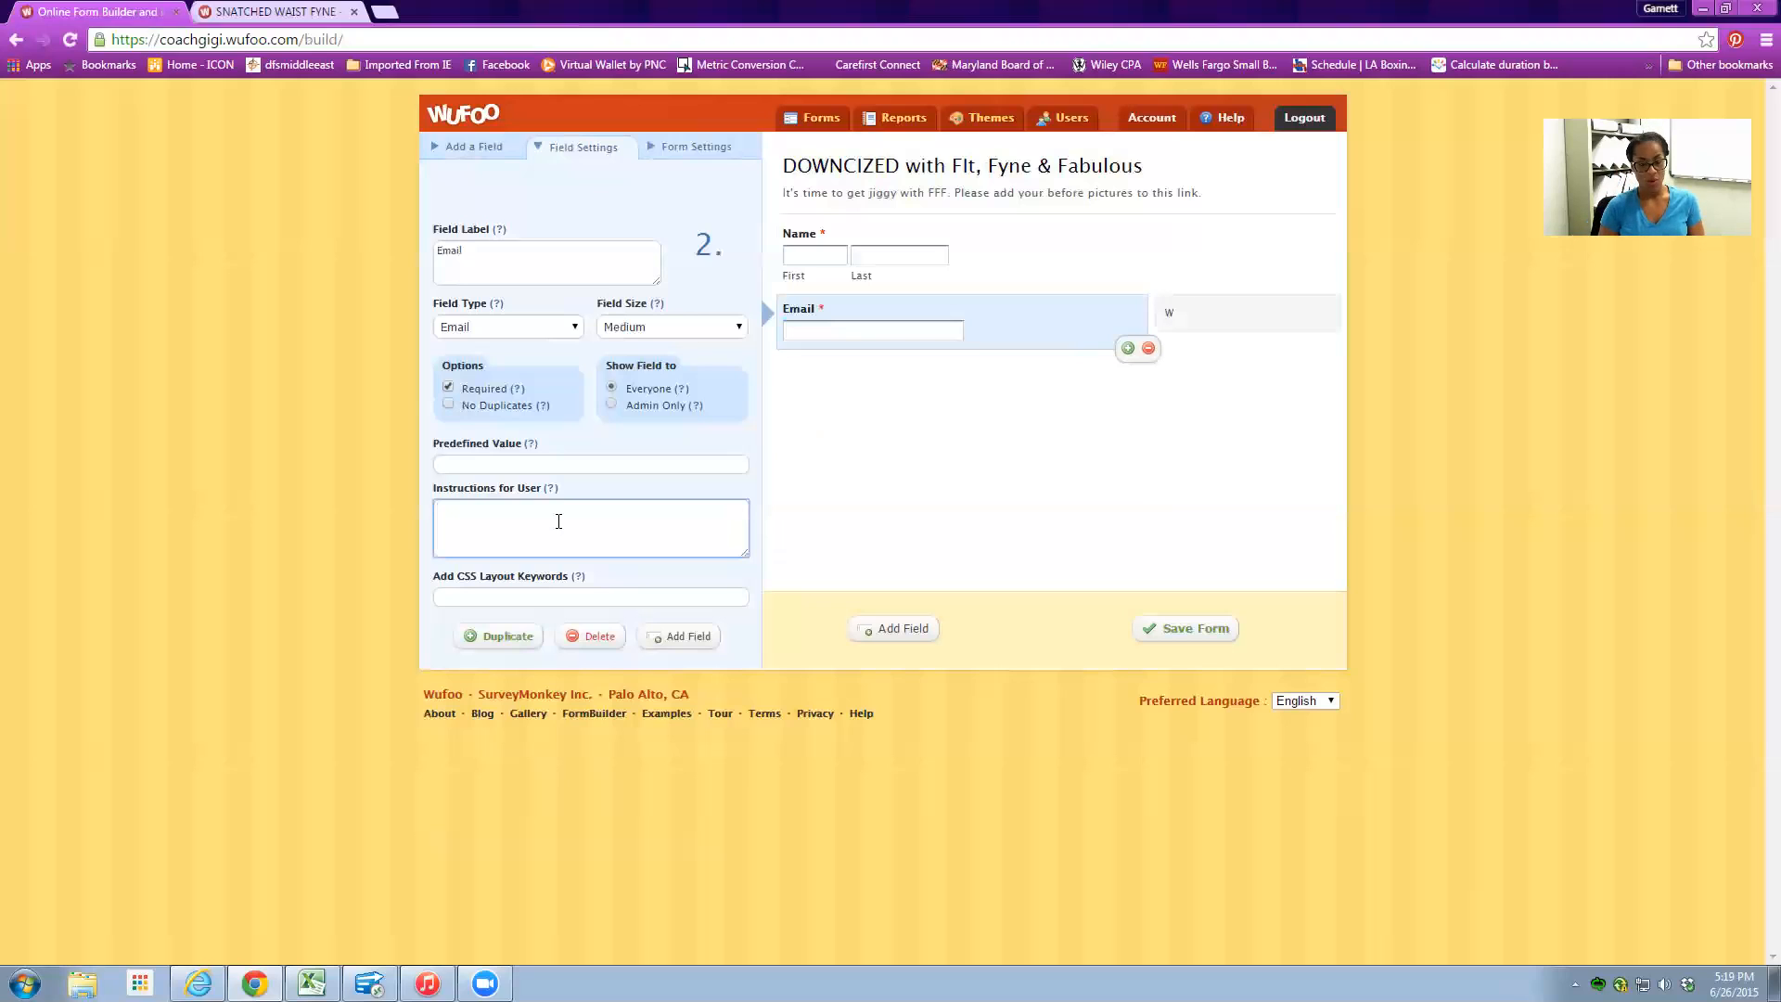
type("hat is your pre")
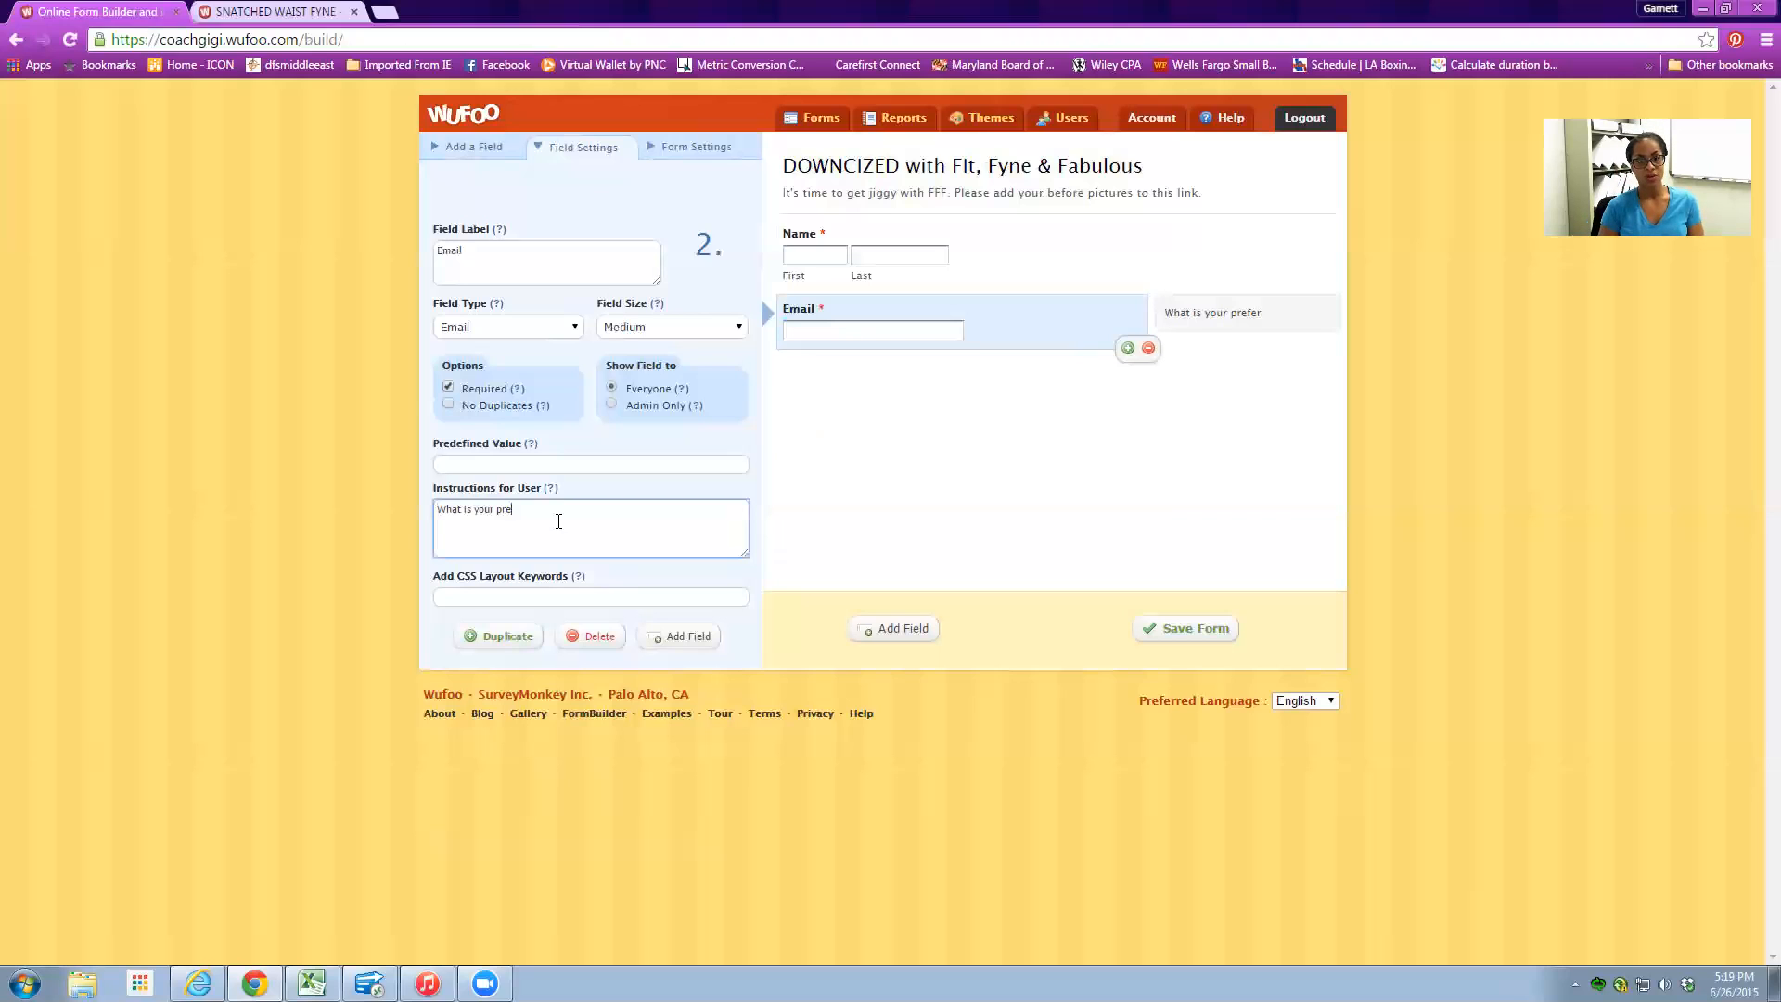
type("ferred email address?")
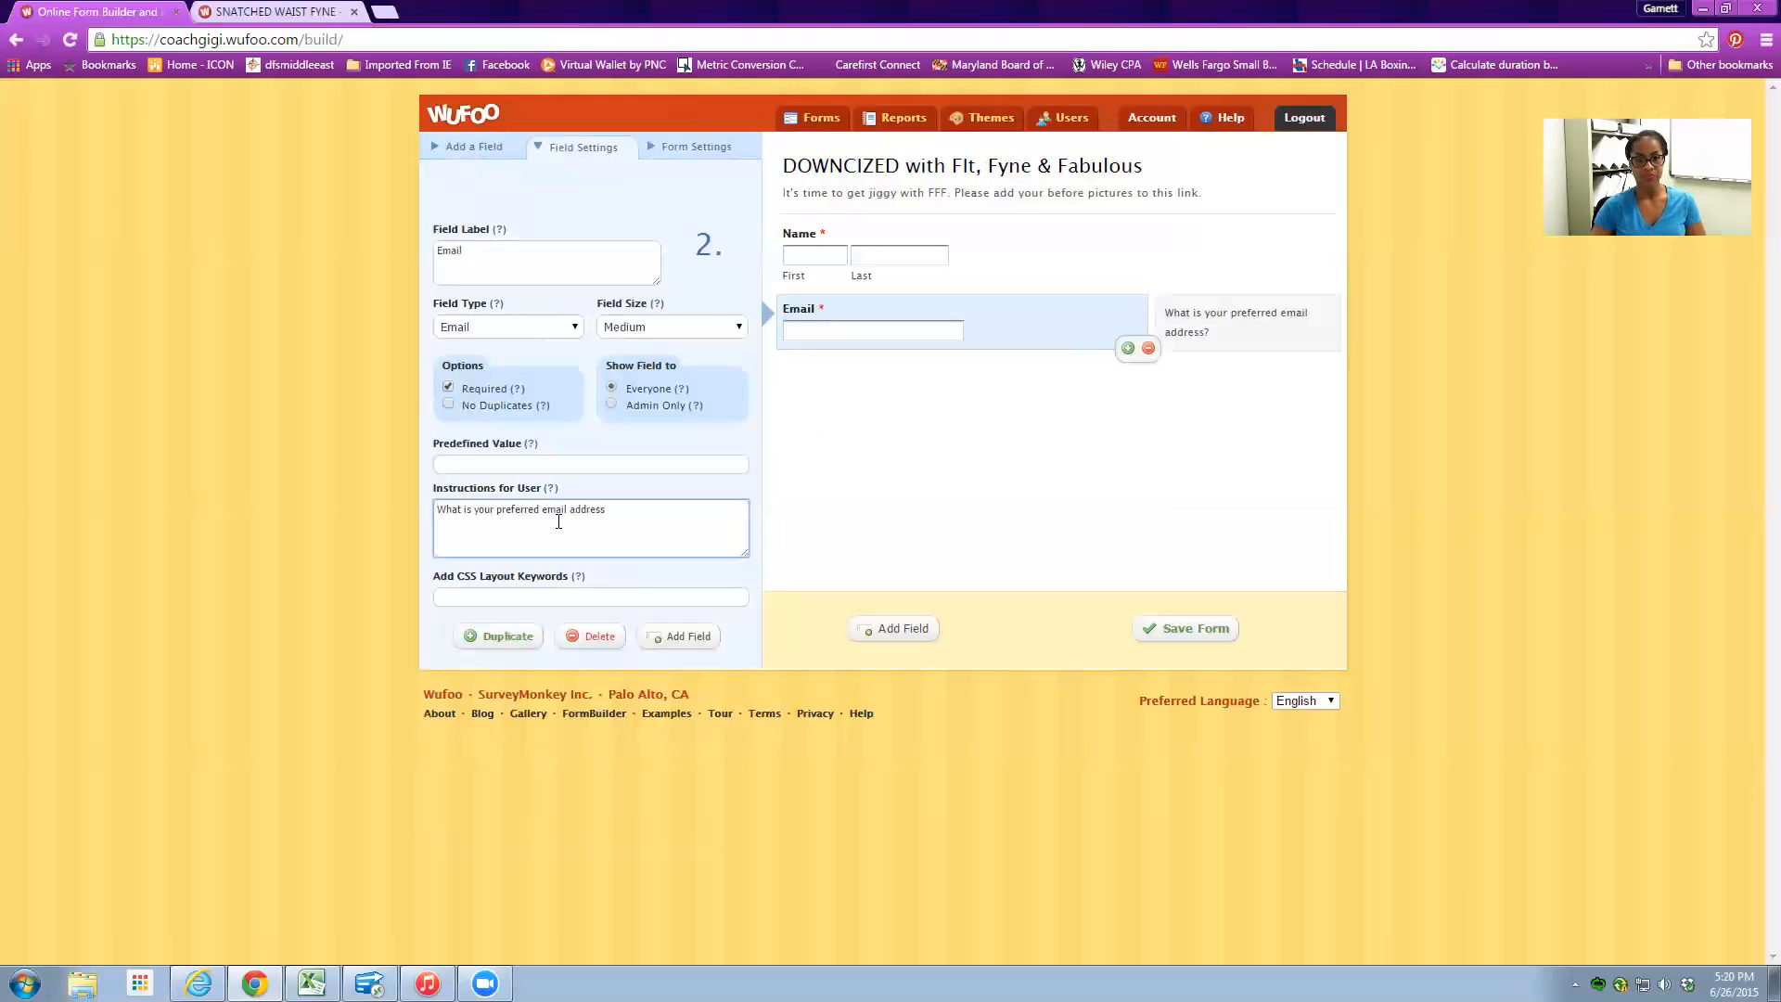
- Give the Name field the user instructions "Give your name as it appears on Facebook."
left_click(464, 149)
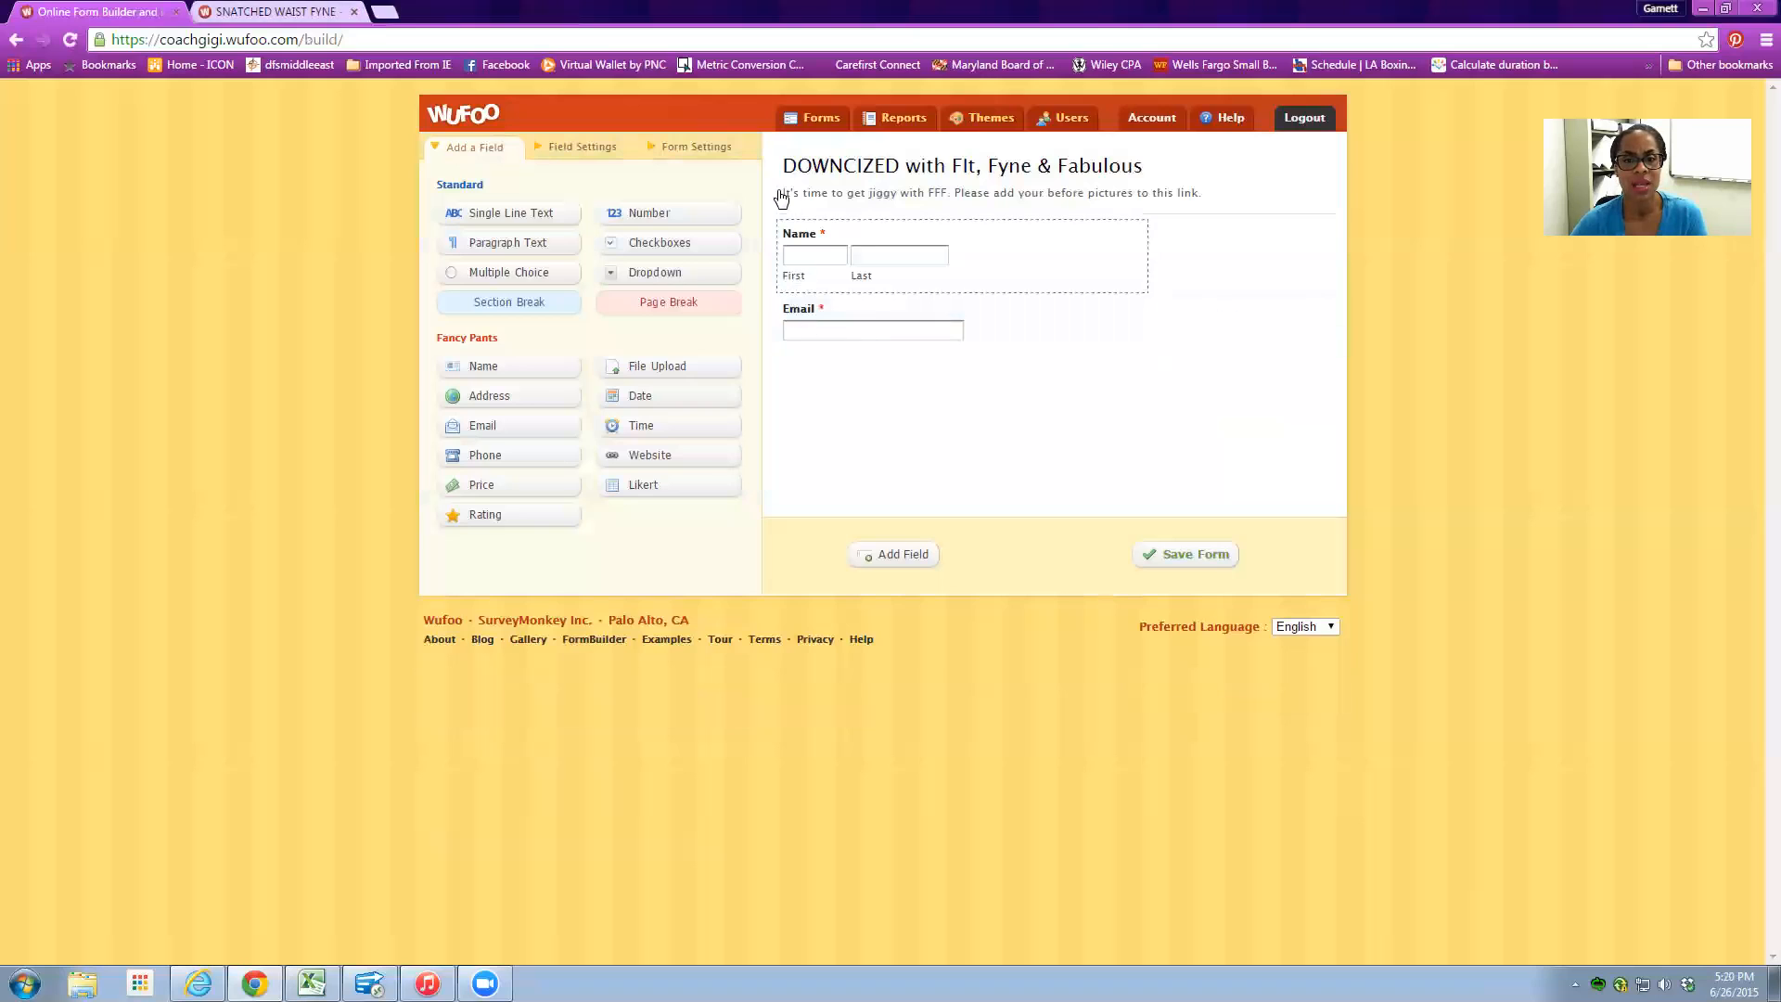
key("ctrl+Tab")
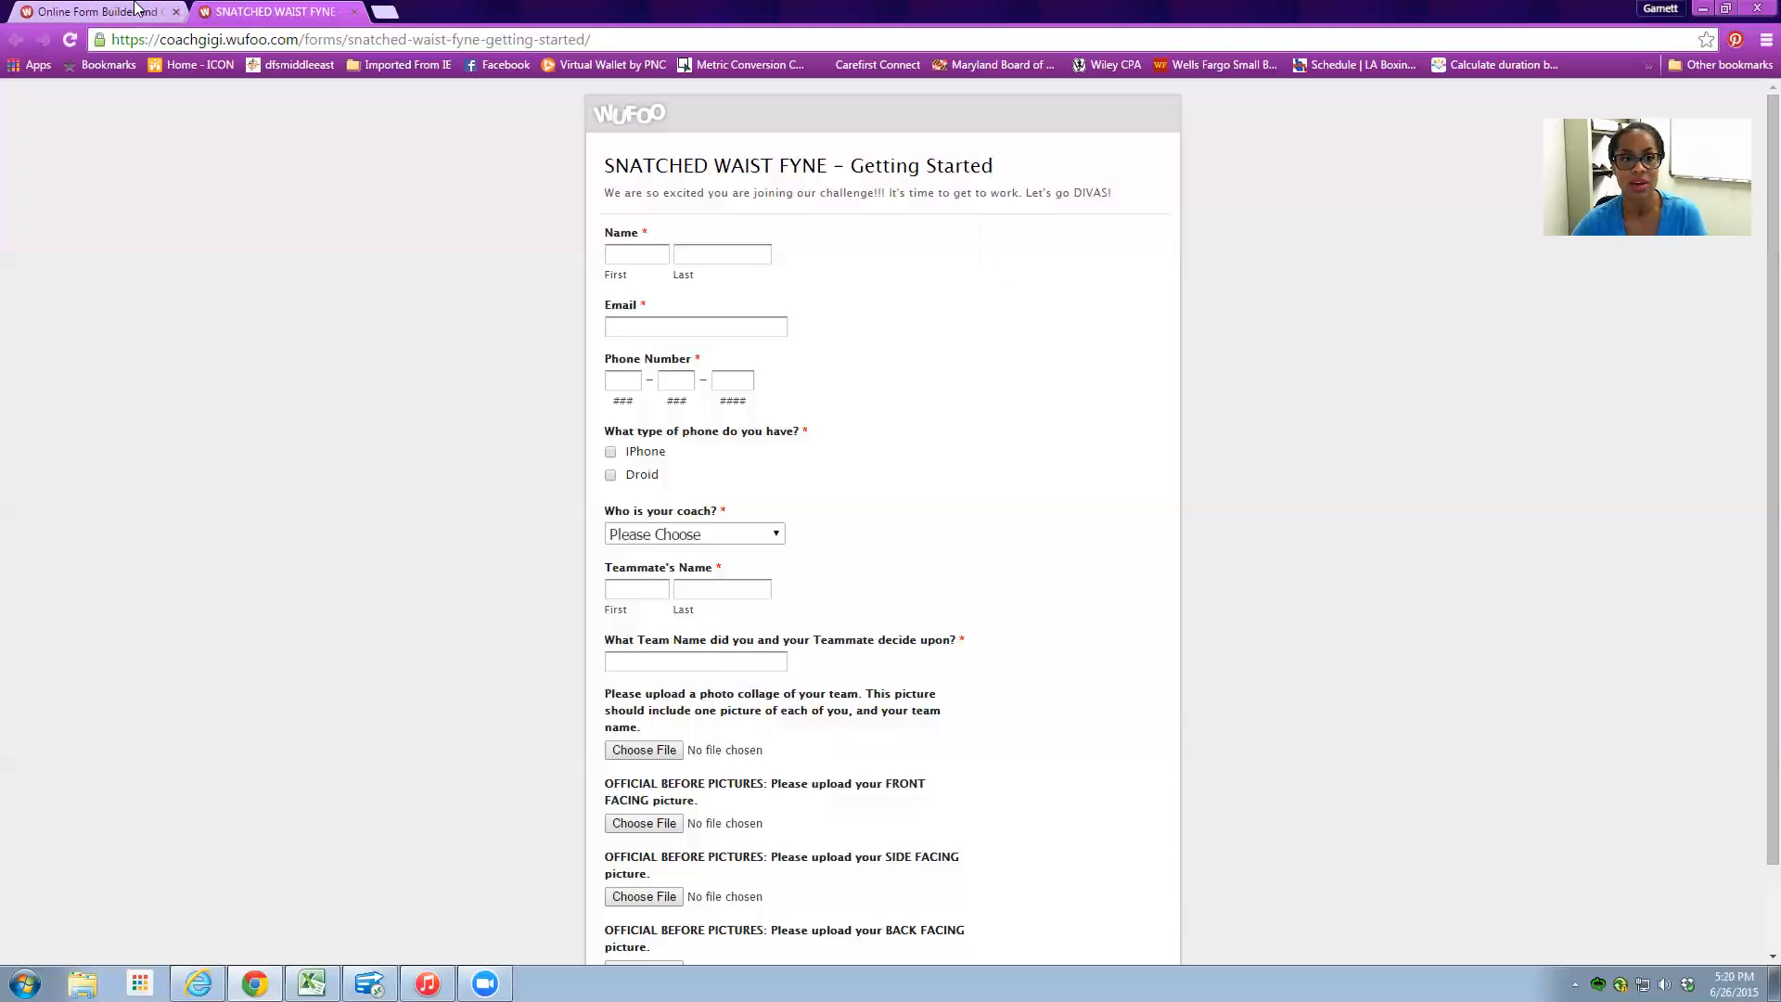
key("ctrl+Tab")
left_click(1041, 238)
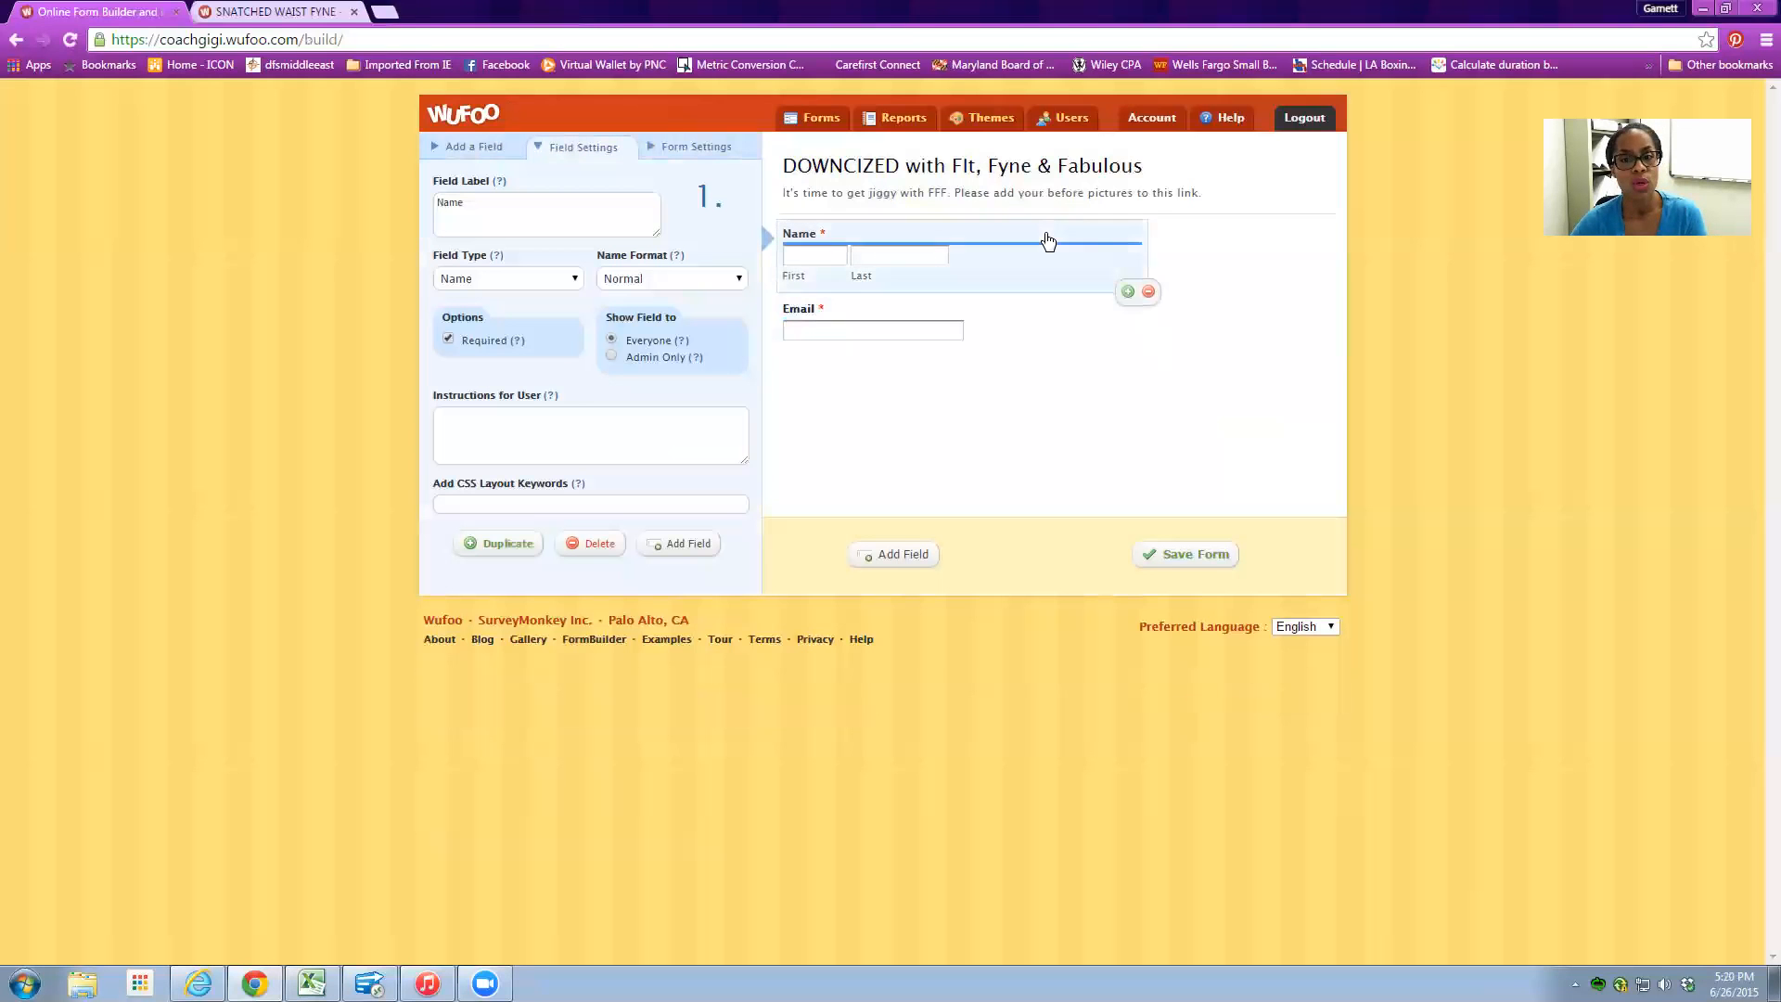
left_click(514, 432)
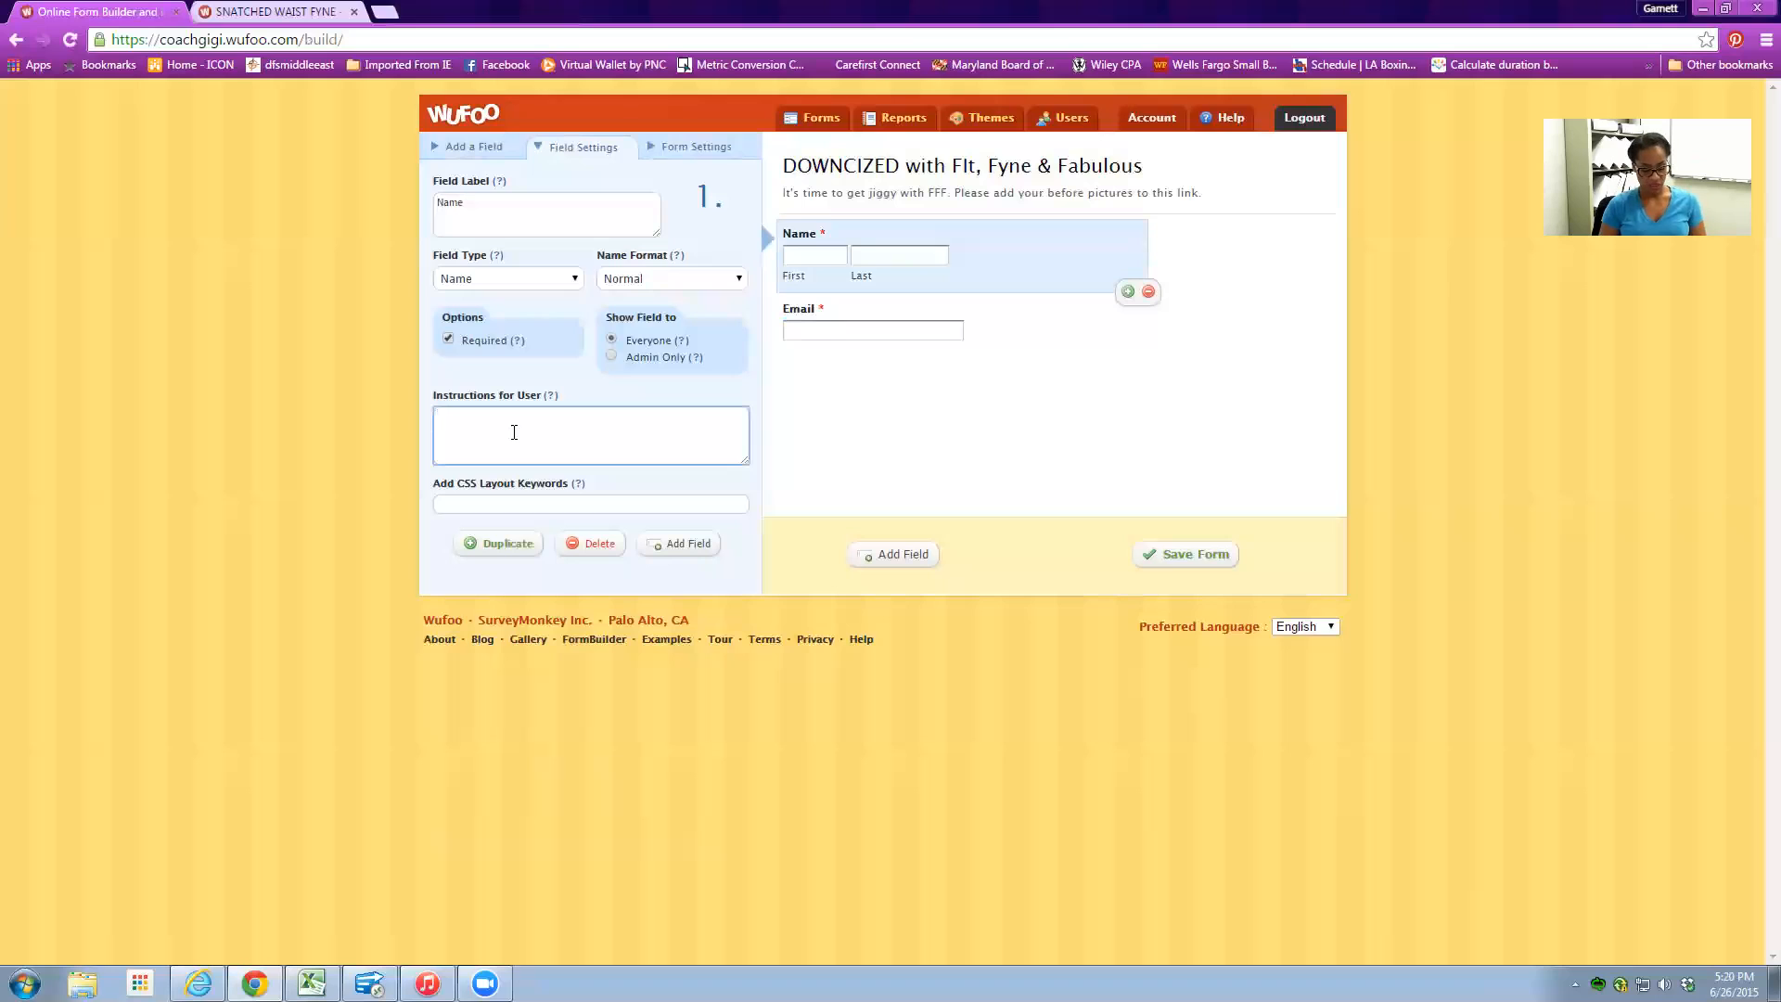
type("s")
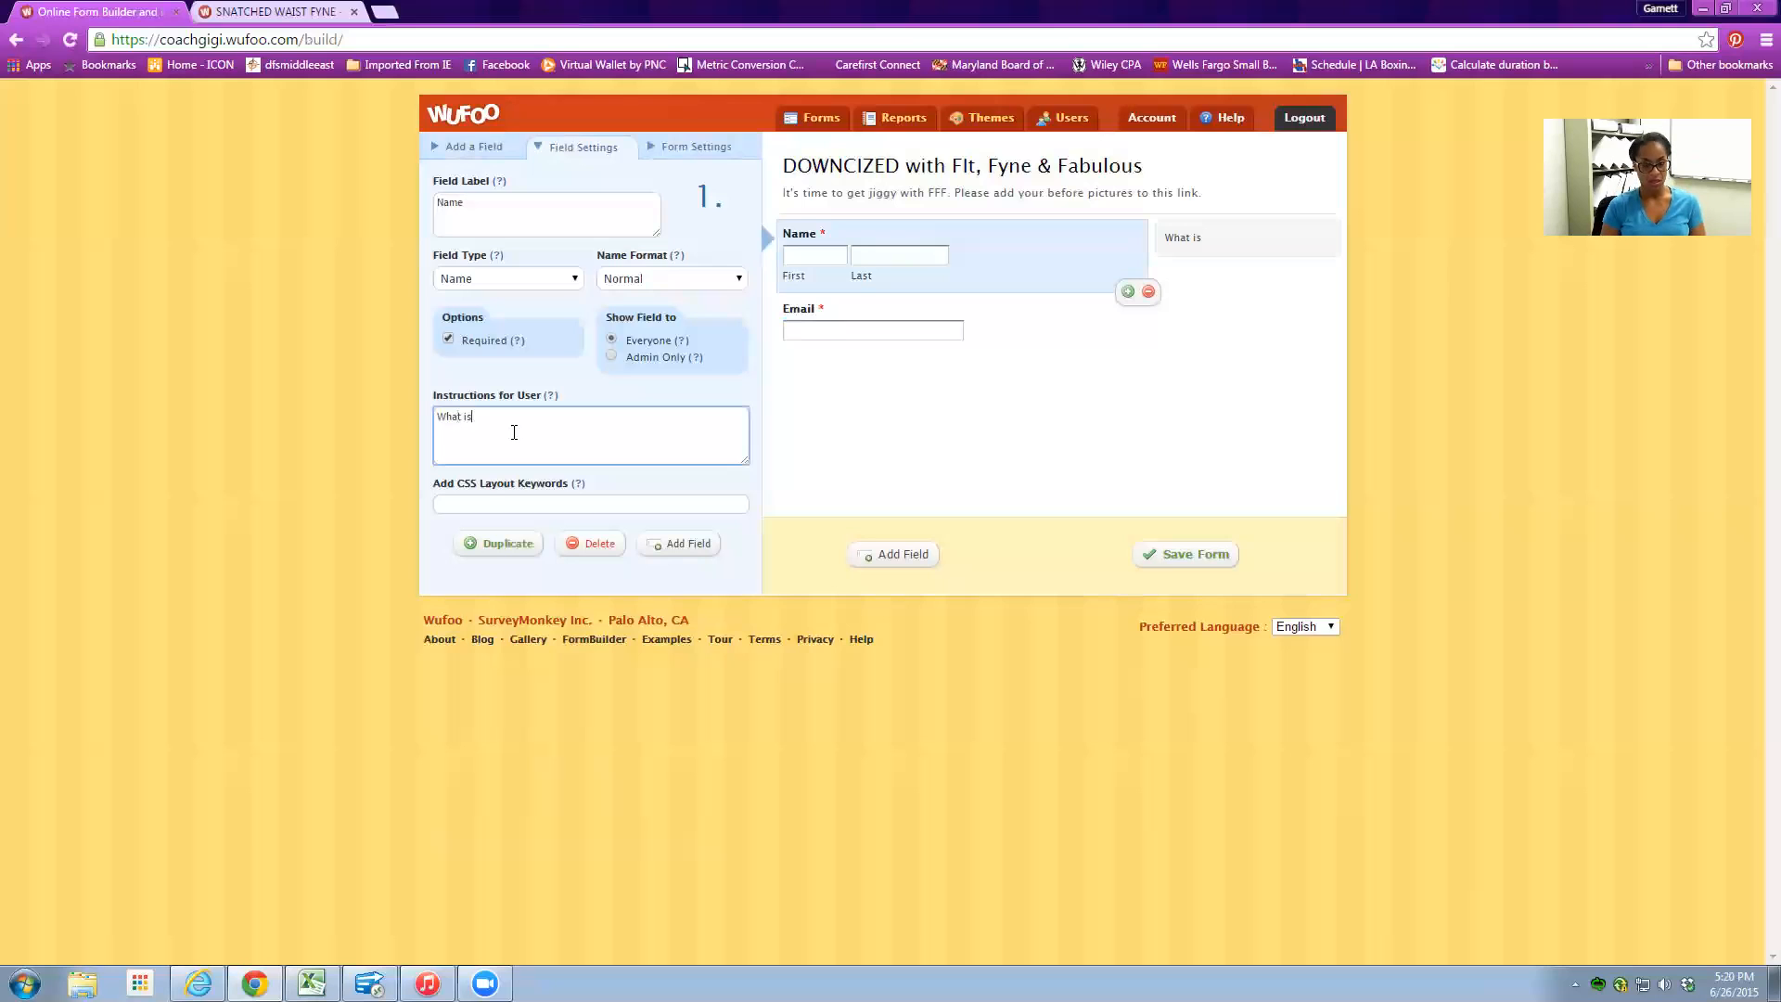
key("BackSpace")
type("G")
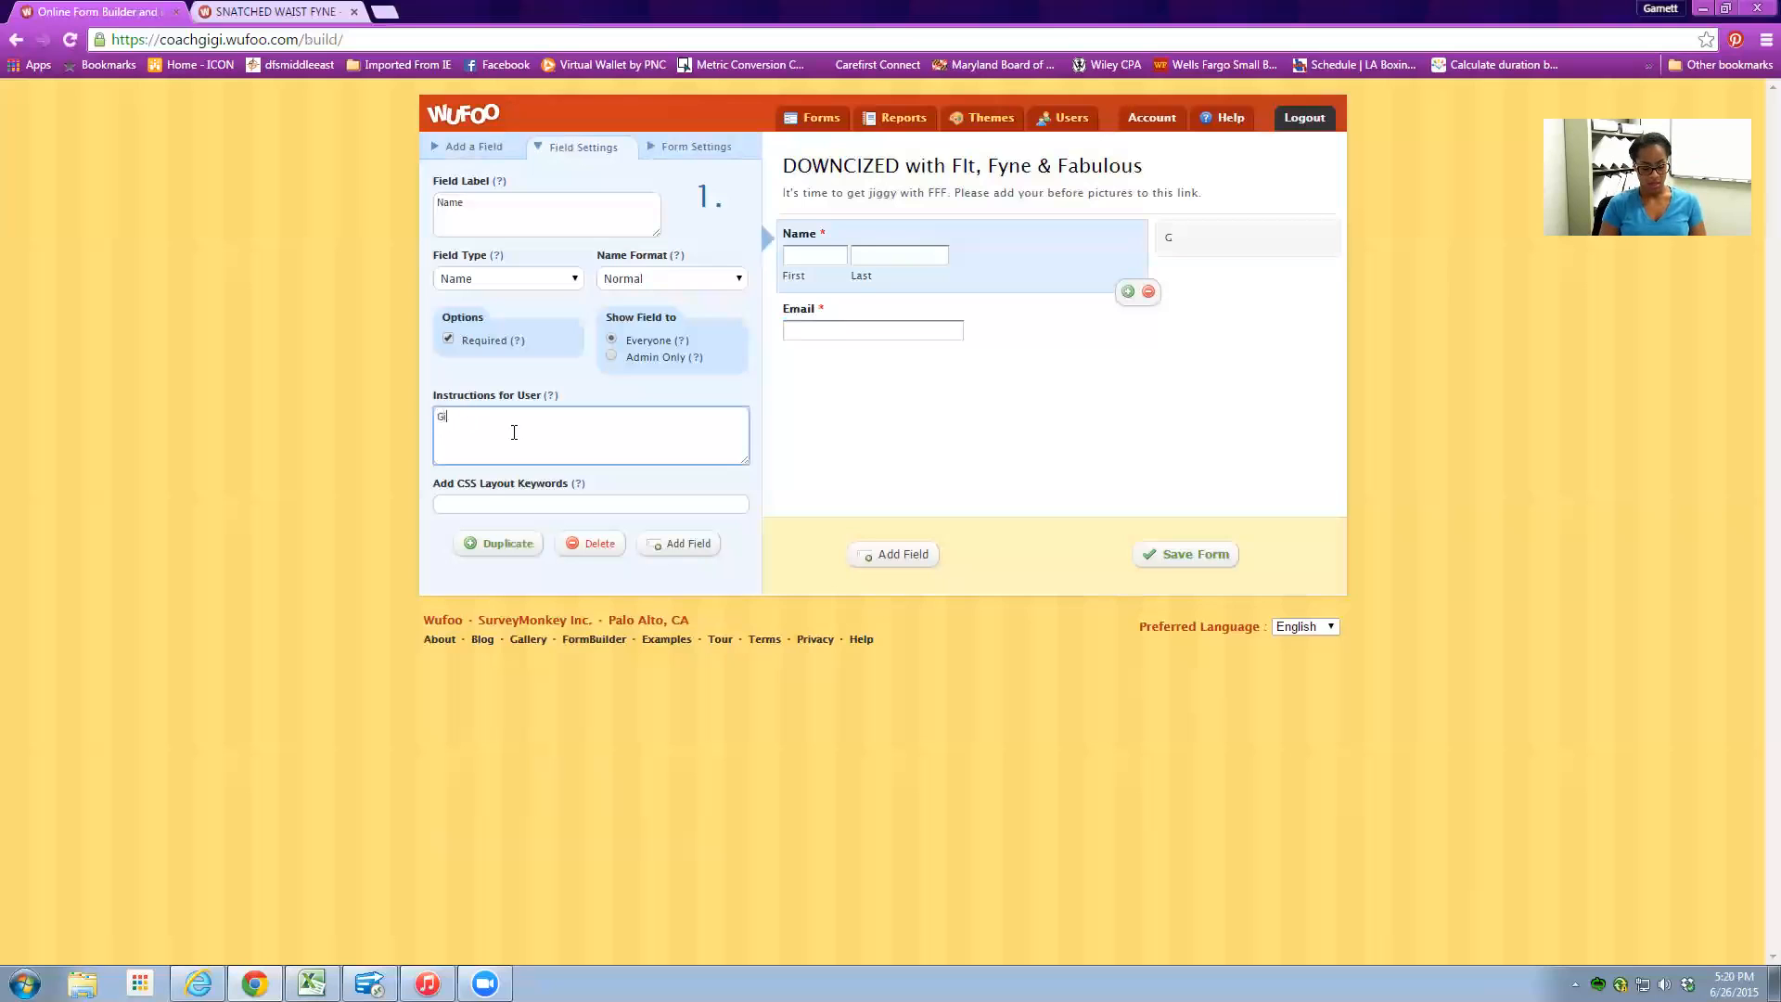
type("ive you r name")
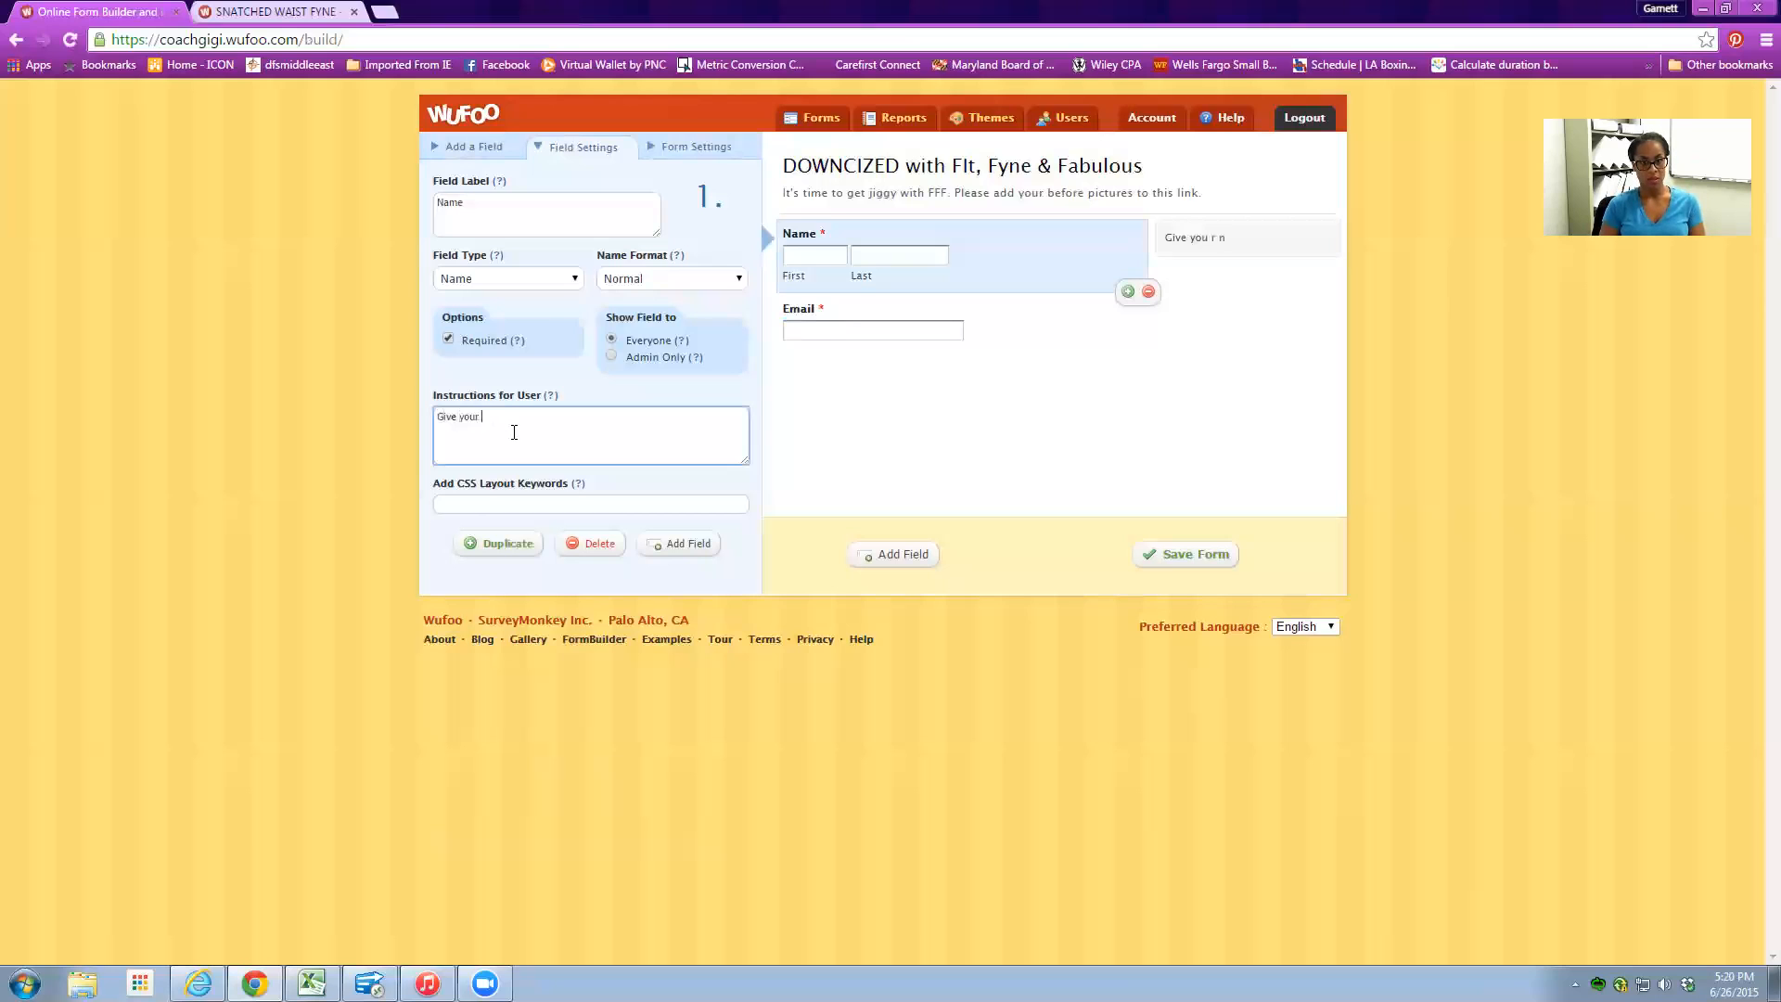
type(" as it appears on F")
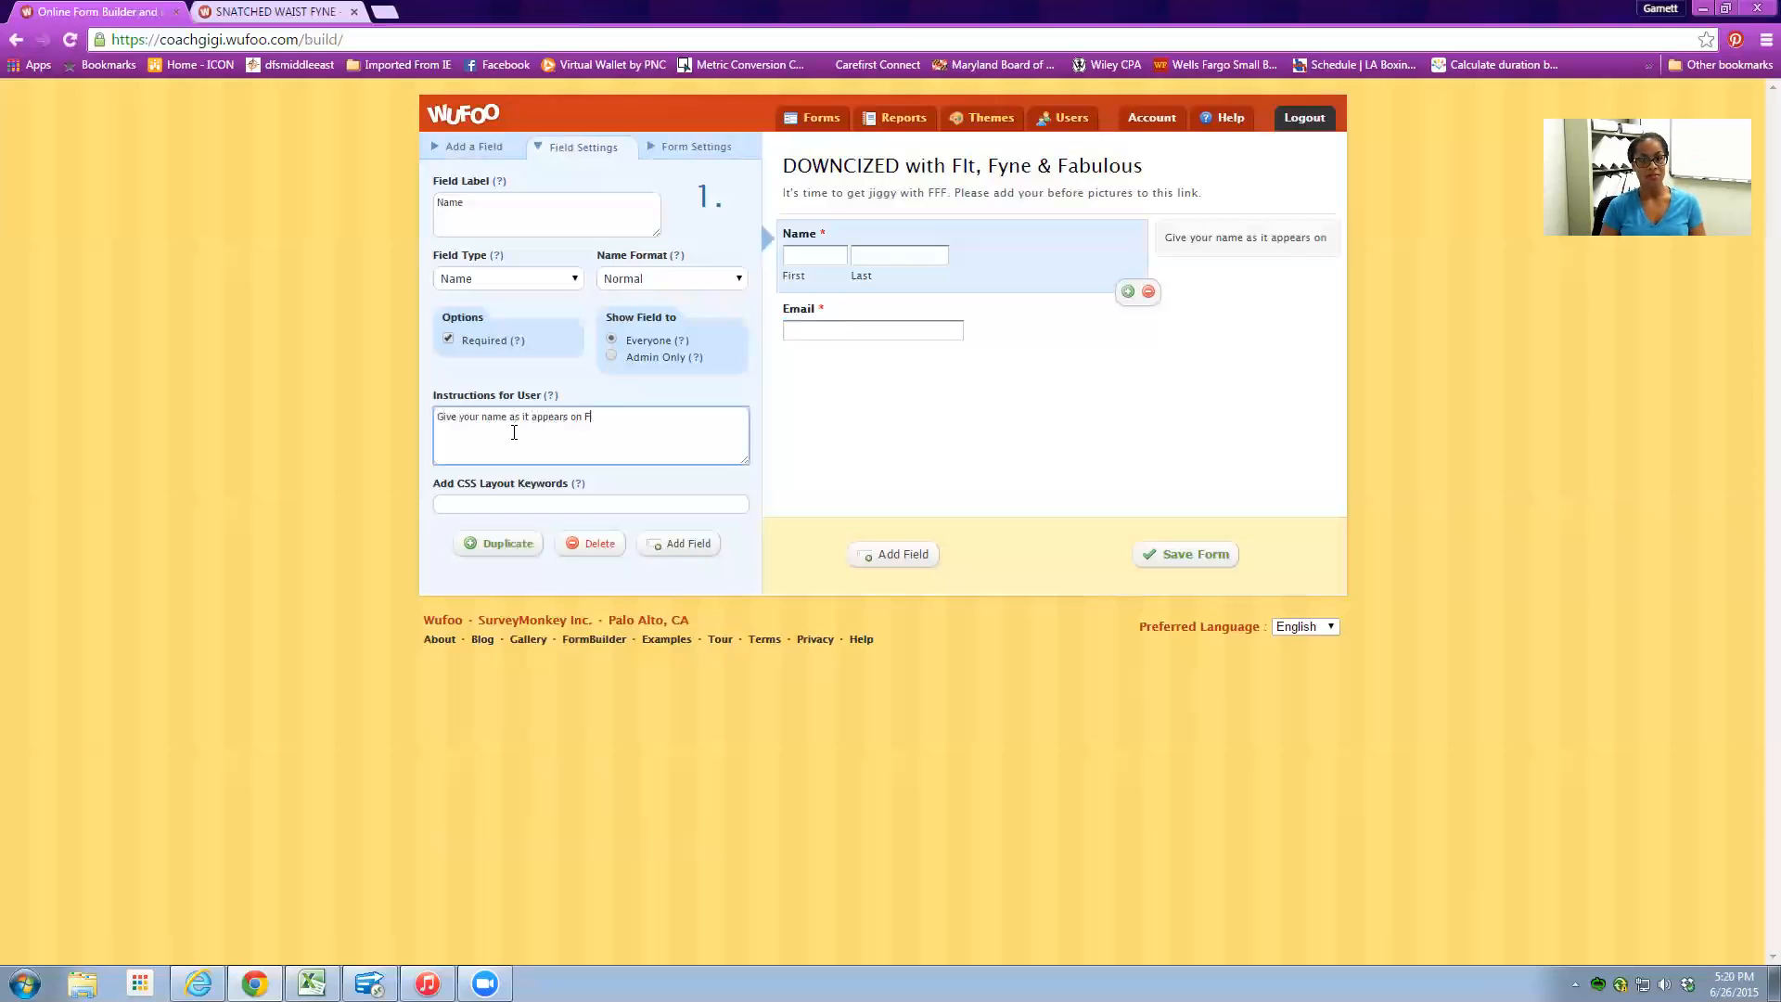
type("acebook.")
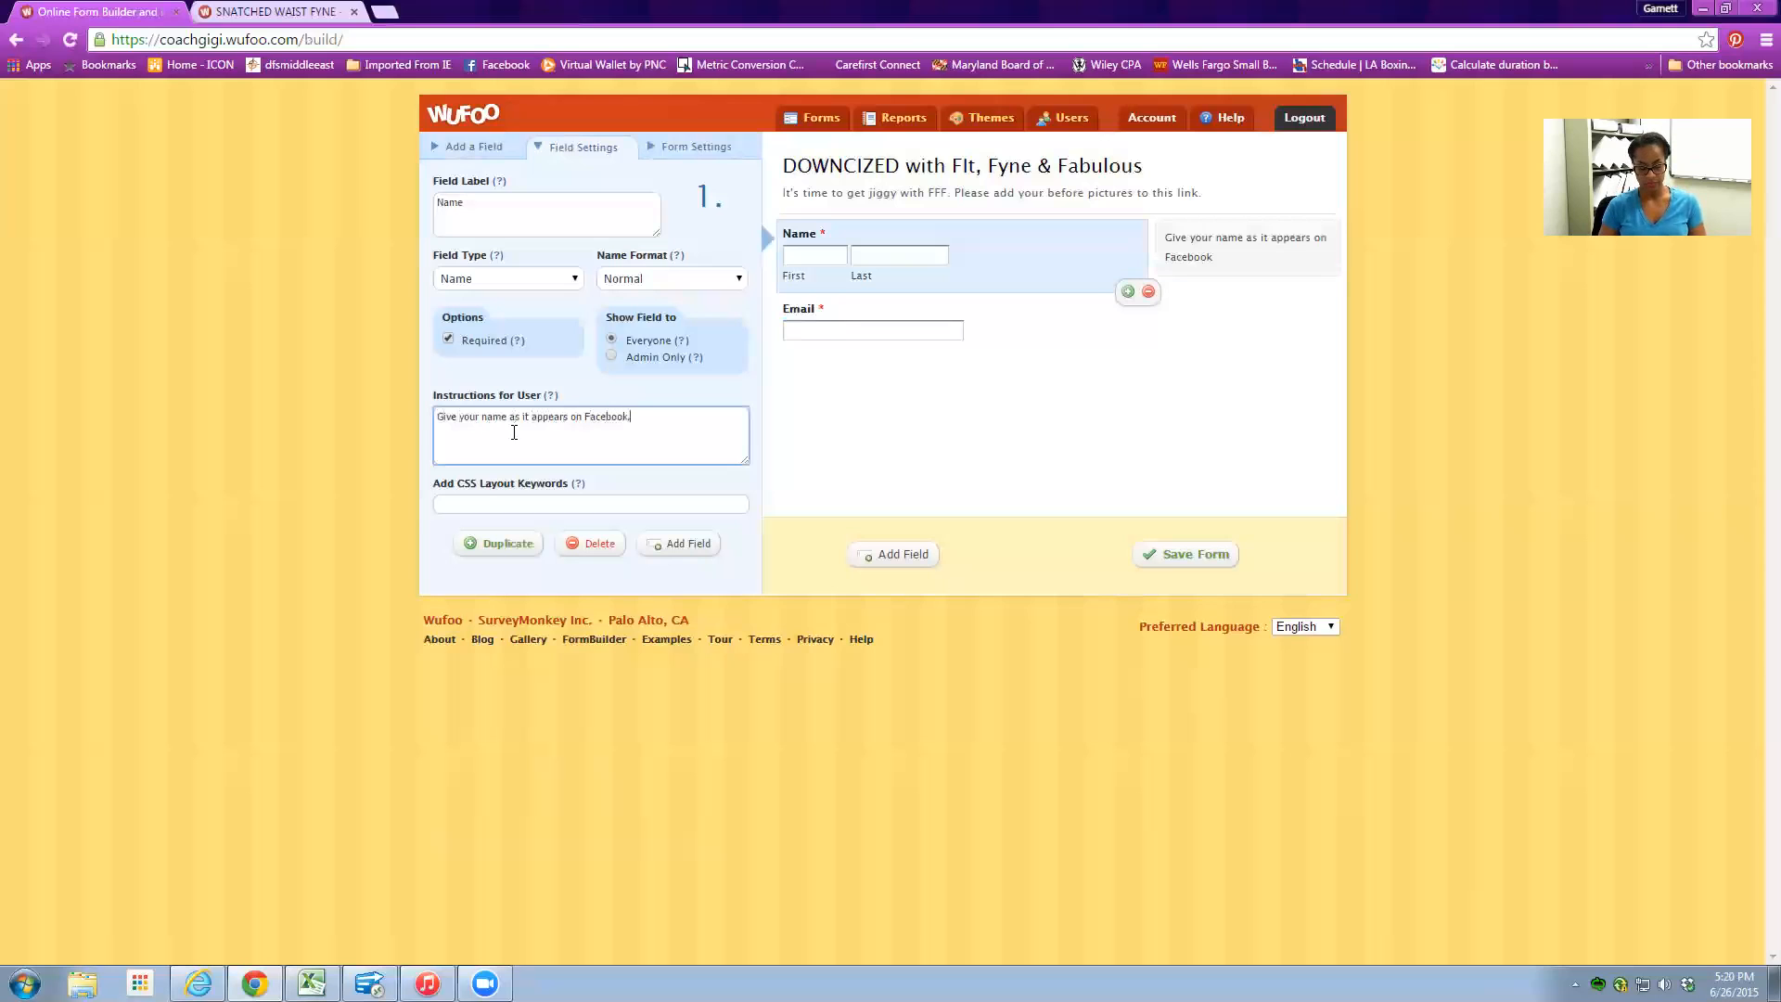
- Check the Getting Started form for its next question, and add a required Phone field below Email
left_click(473, 146)
left_click(274, 11)
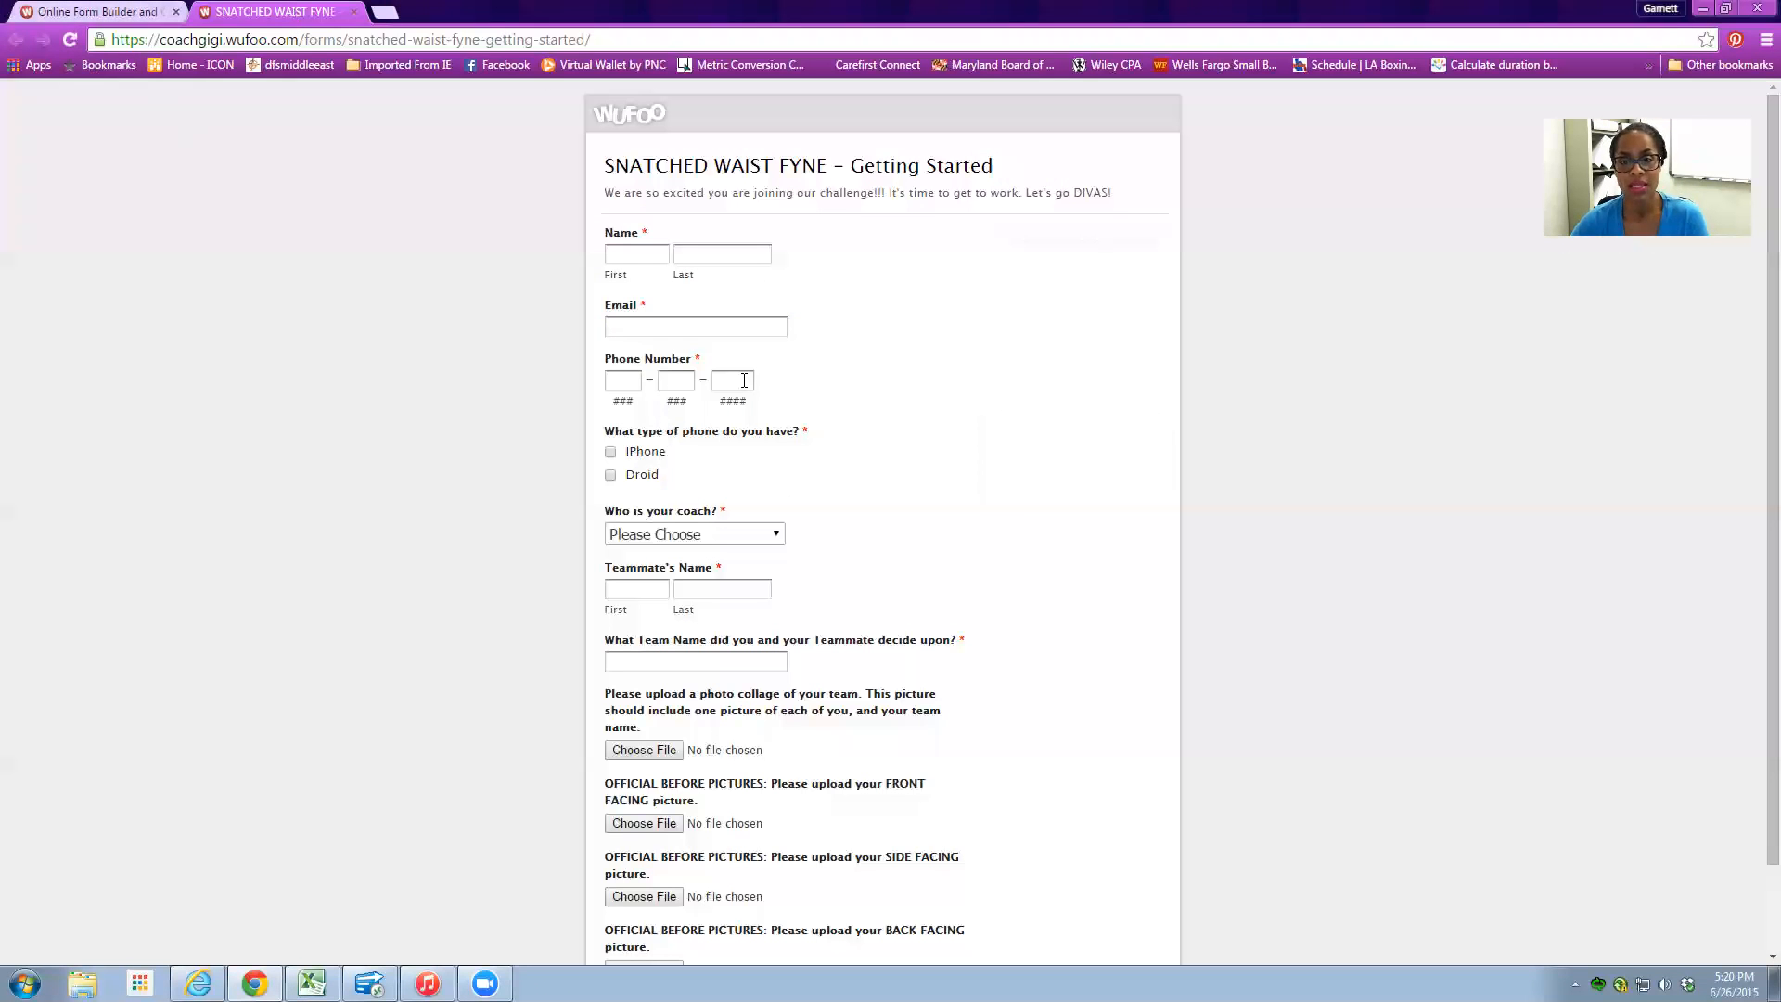
left_click(119, 11)
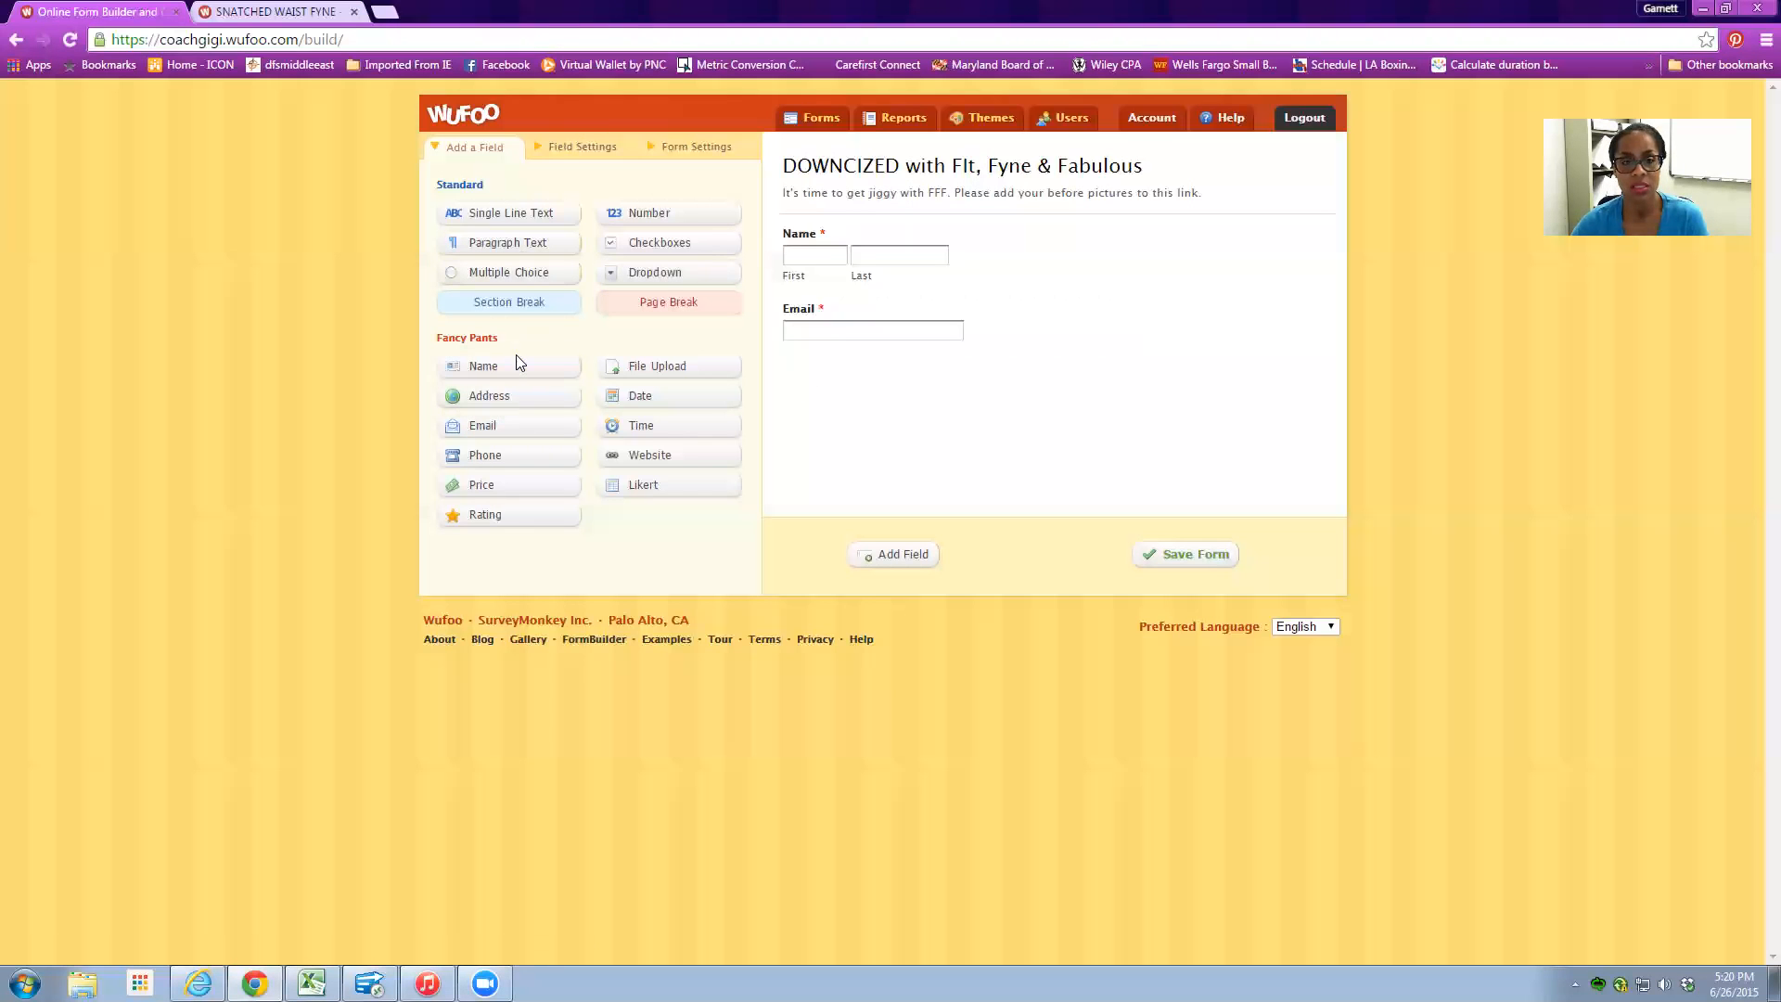
left_click(489, 459)
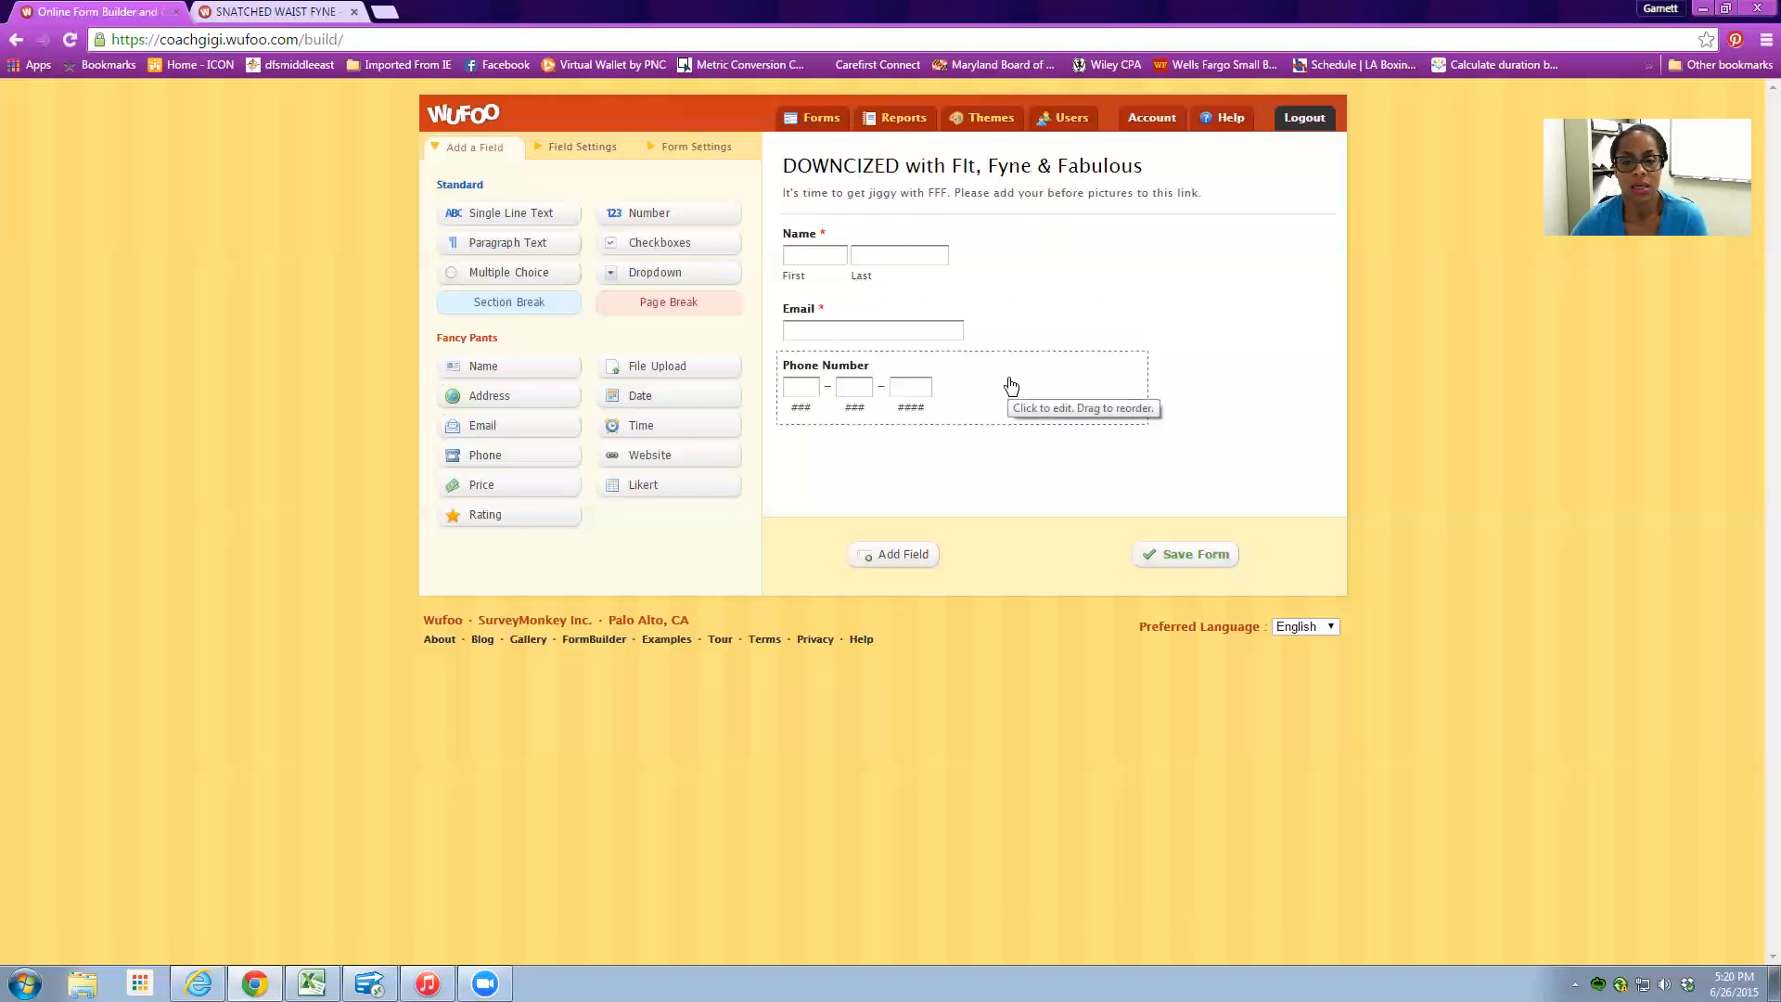
left_click(1010, 387)
left_click(448, 446)
- Following the Getting Started form, add a Checkboxes field below Phone Number and label it "What kind of phone do you have?"
left_click(482, 148)
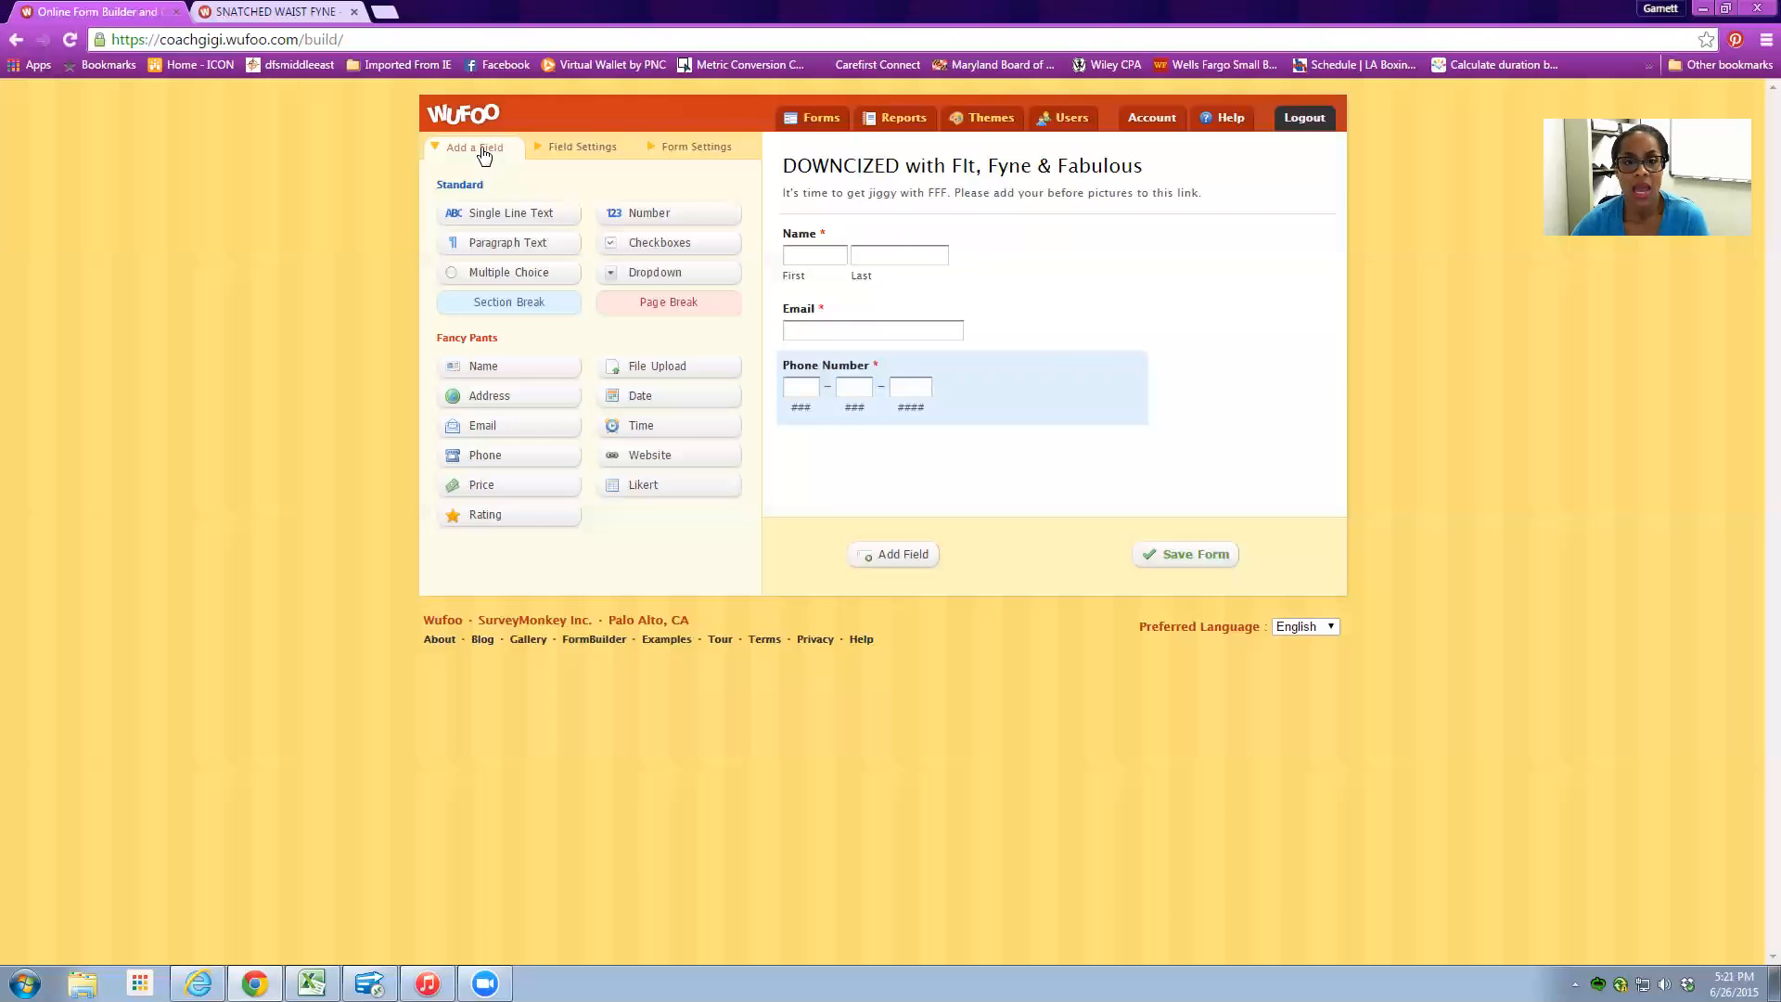
left_click(290, 12)
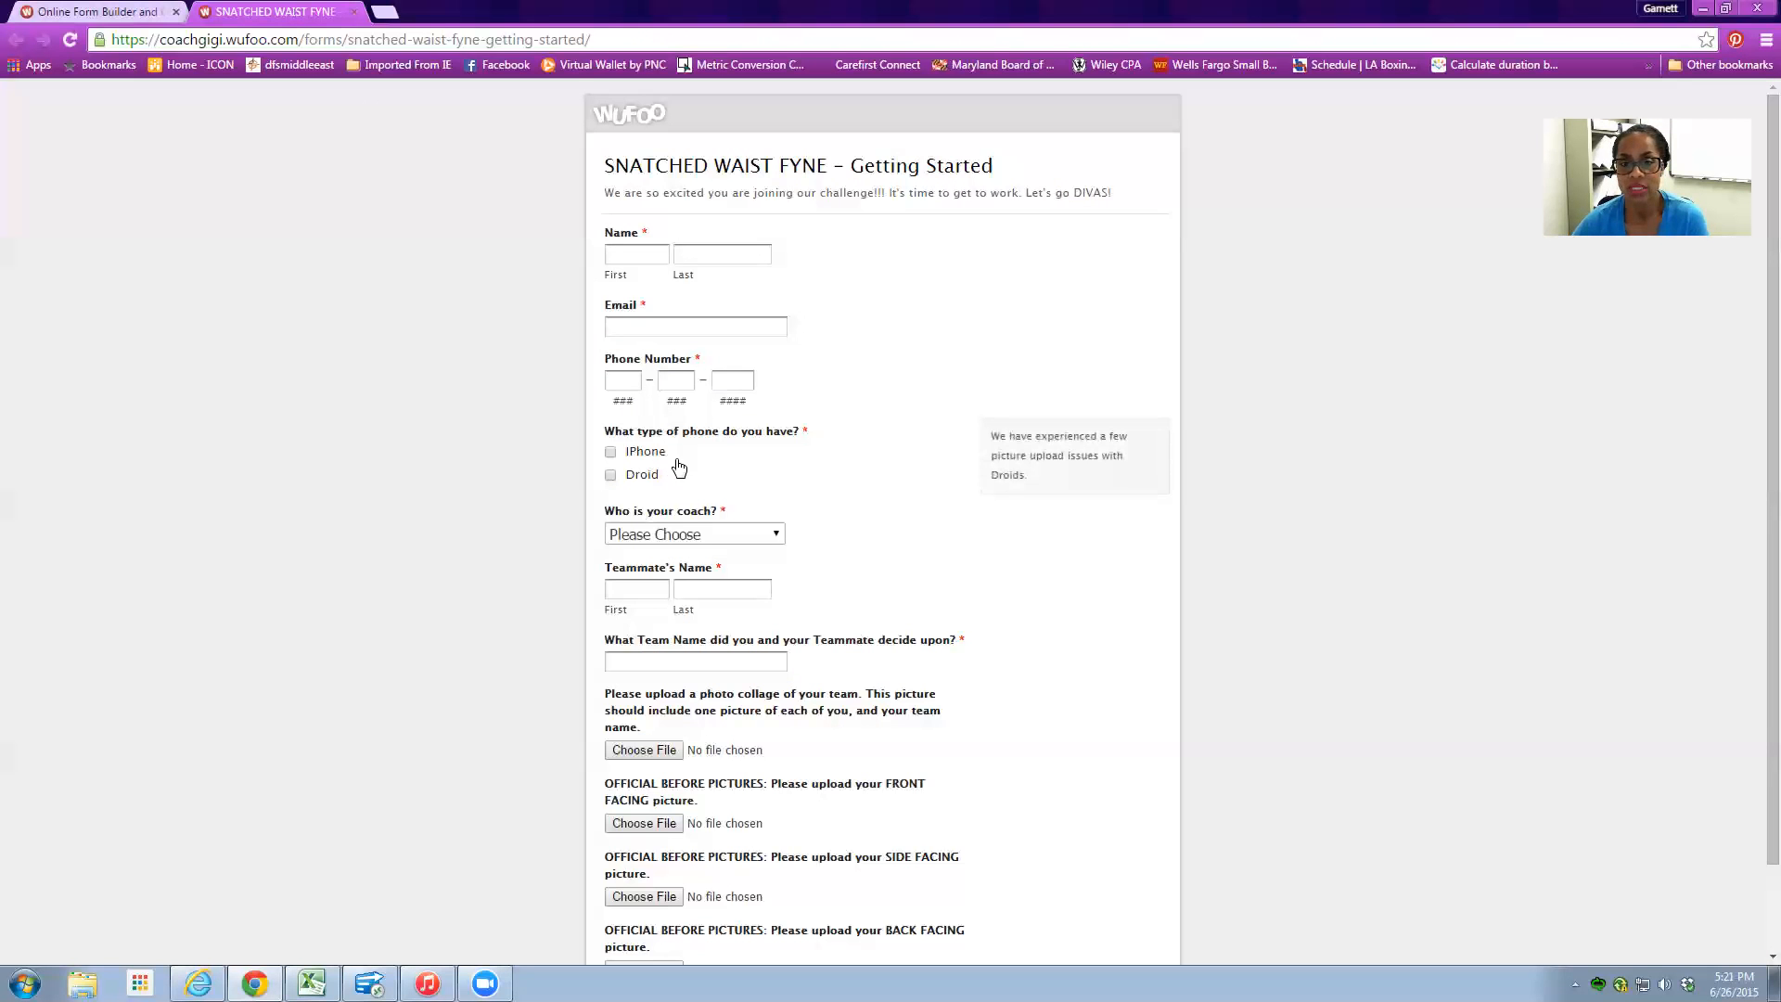
left_click(74, 12)
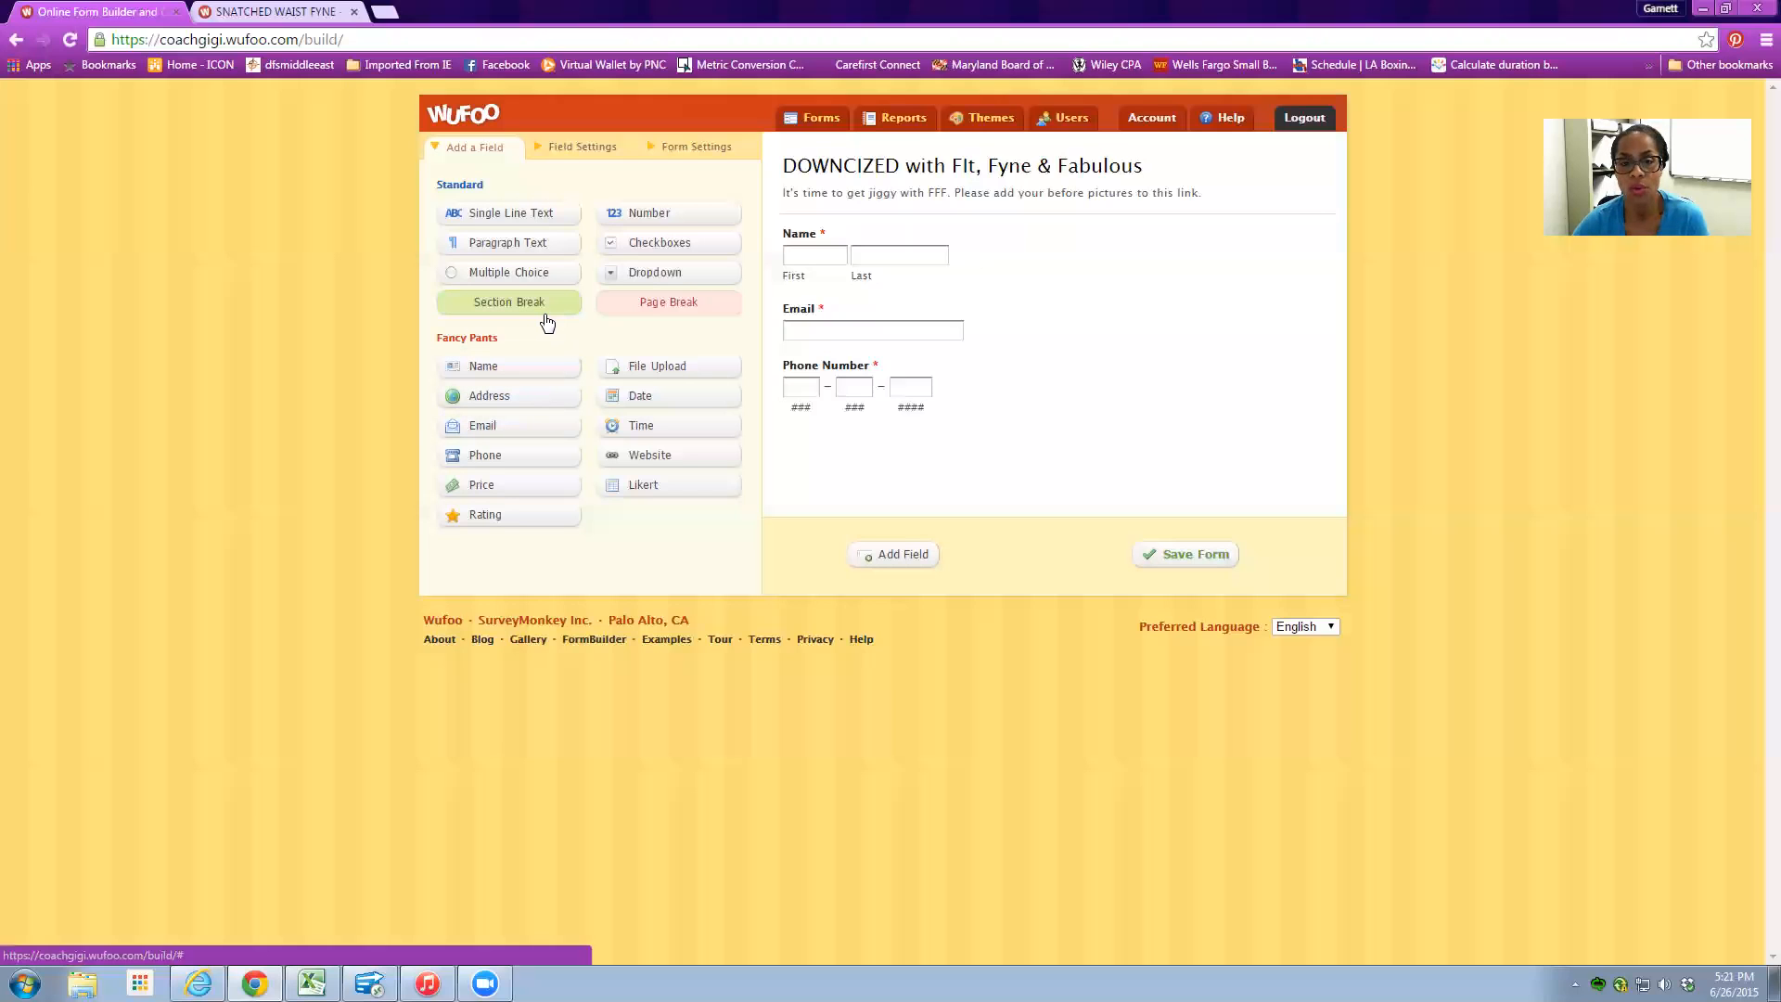
left_click(668, 246)
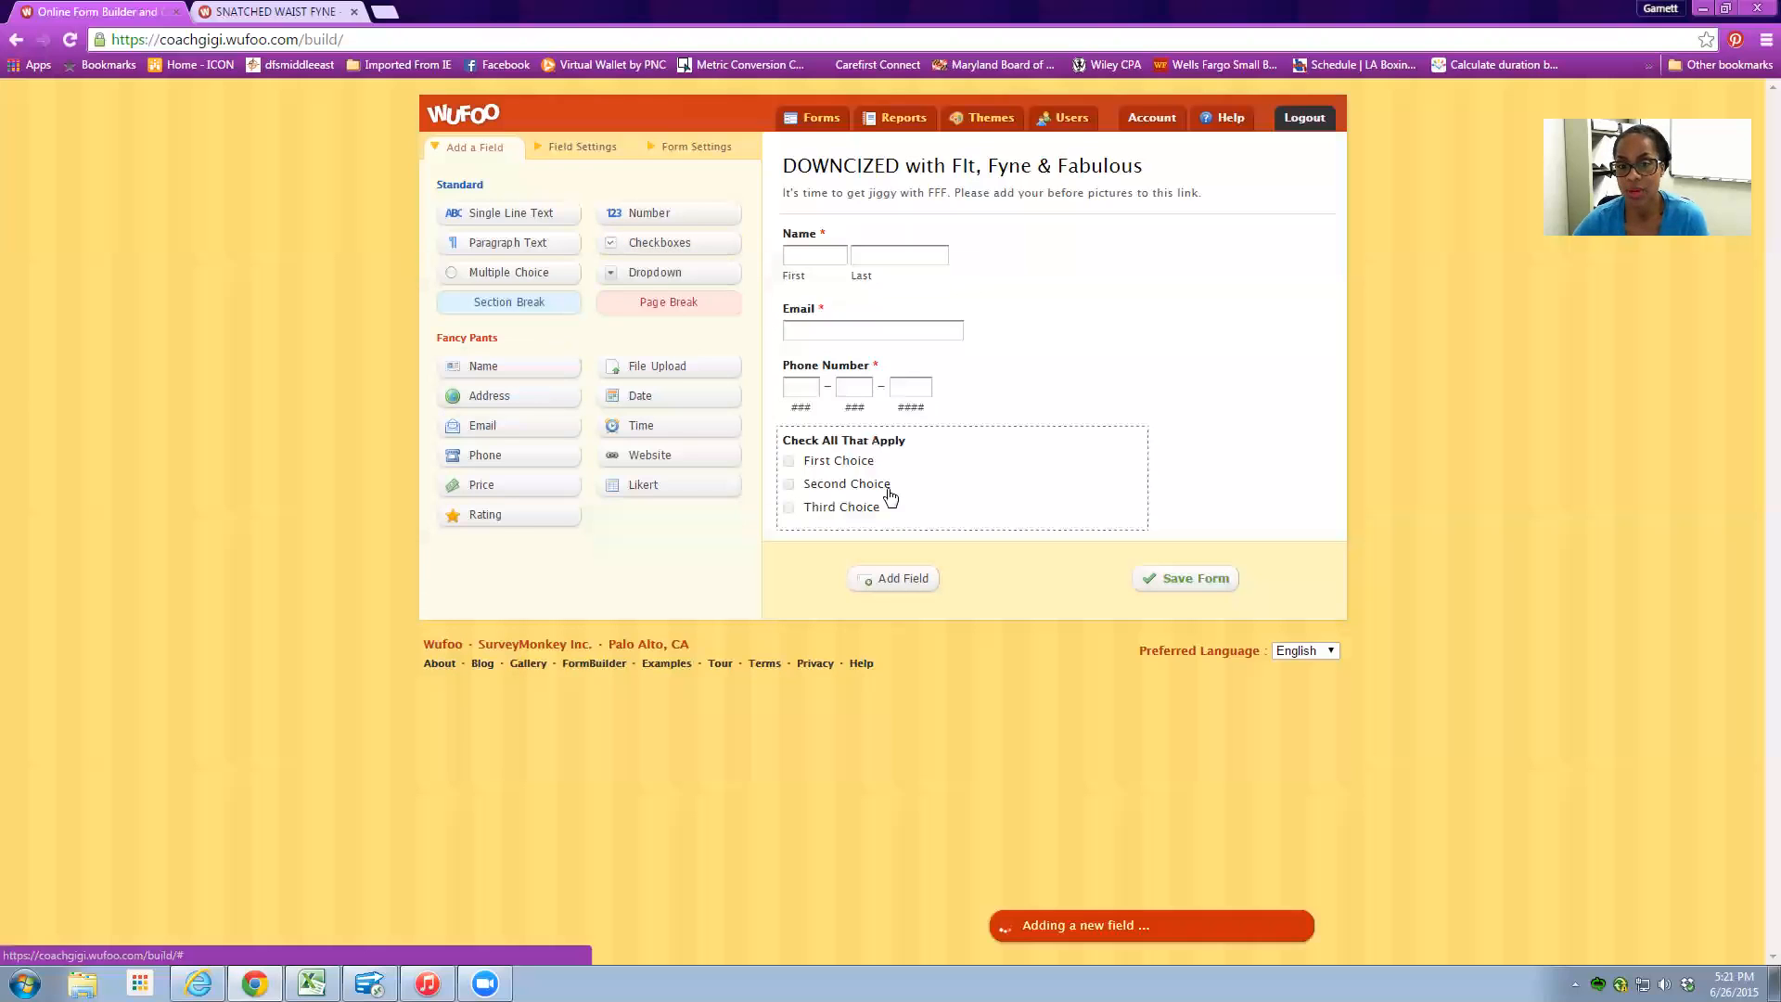
left_click(848, 449)
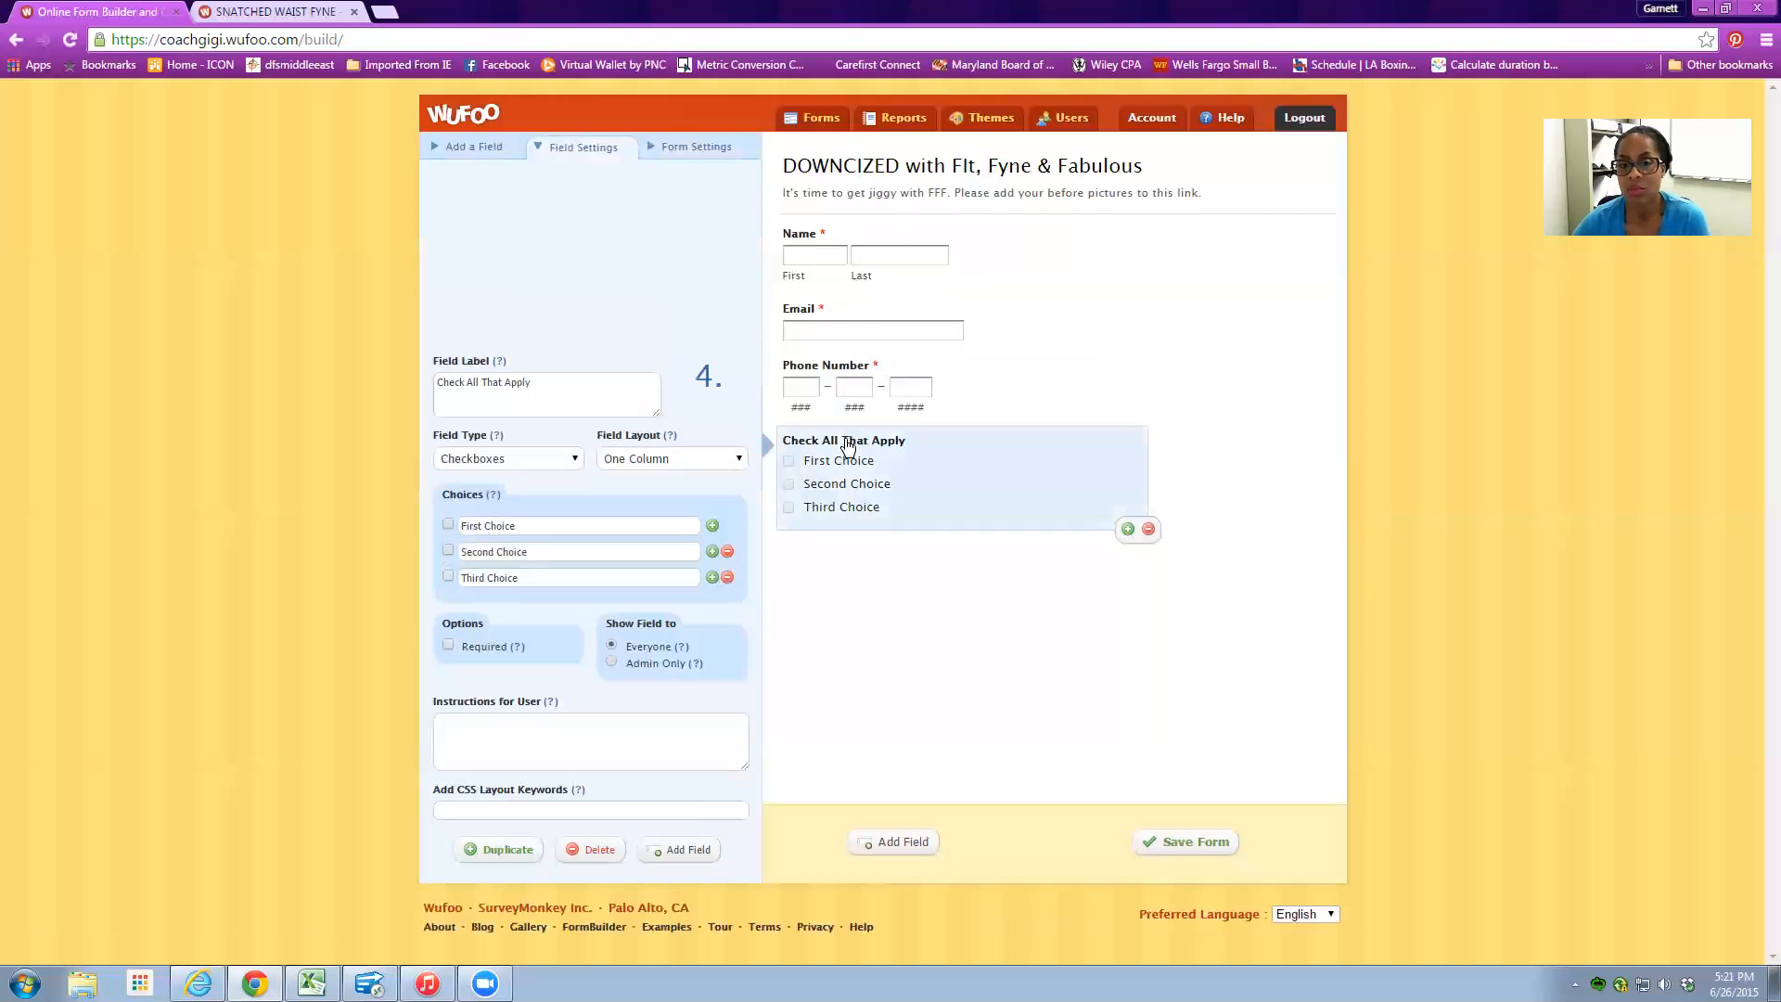
left_click_drag(521, 375, 373, 377)
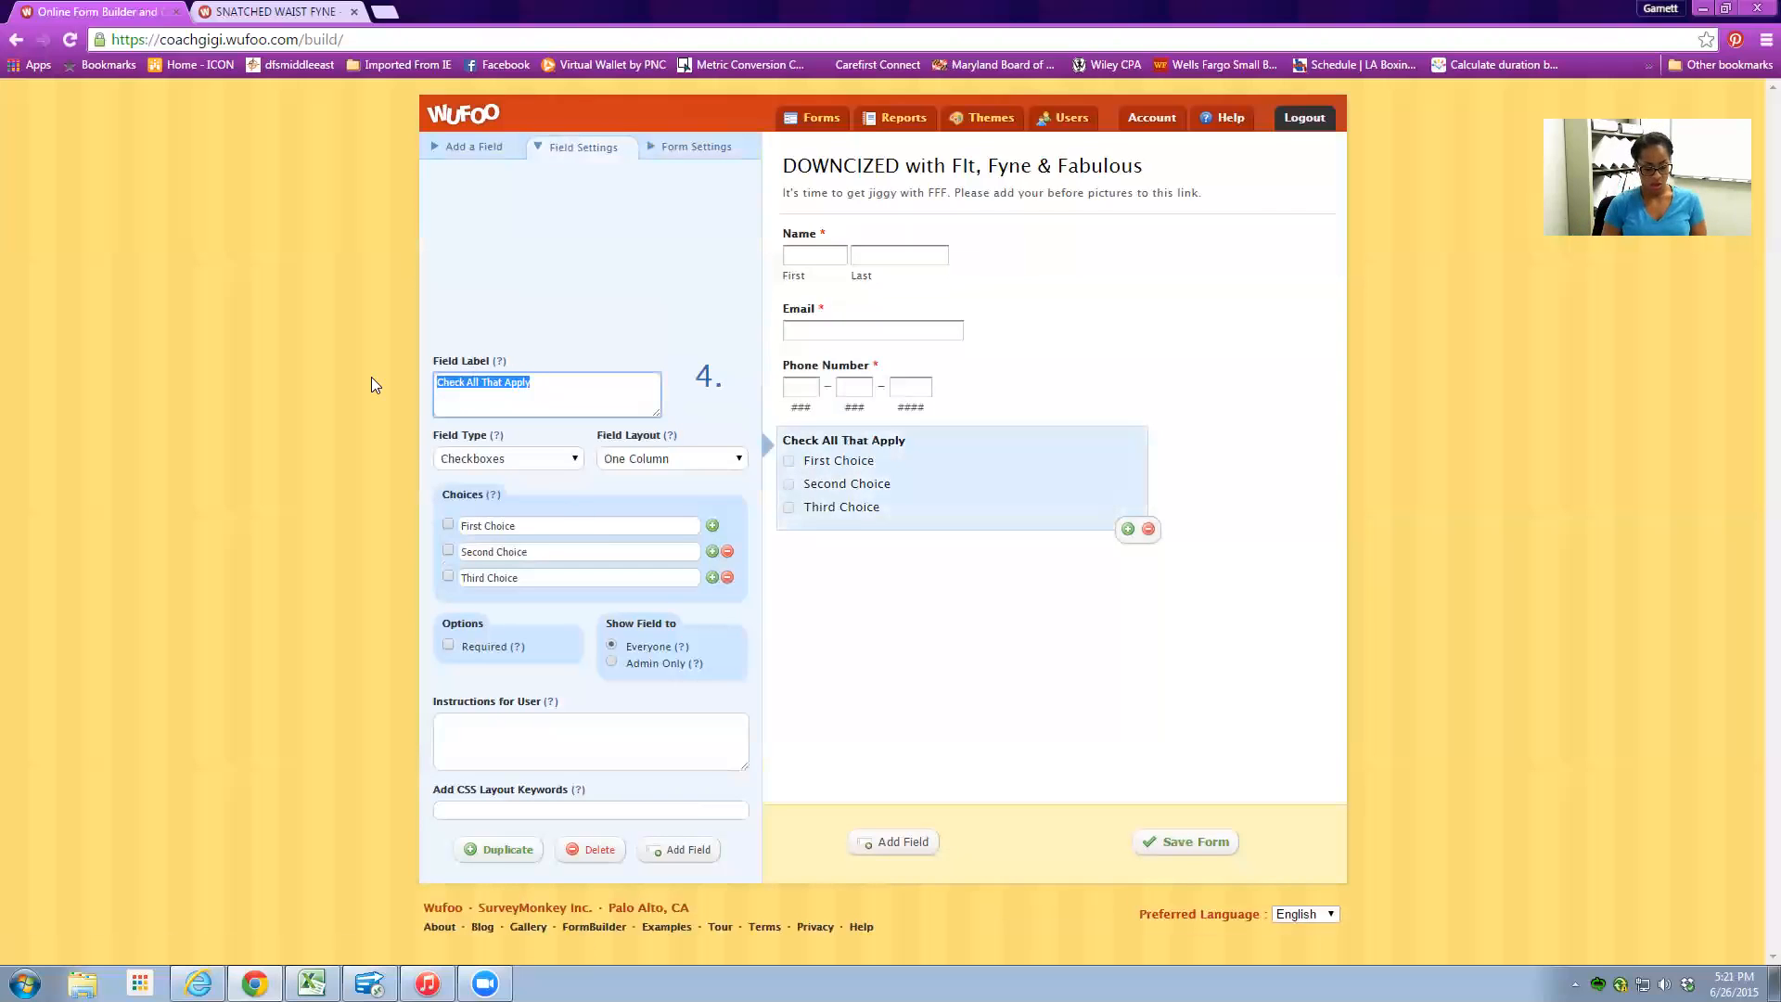
type("What kin")
type("d of ")
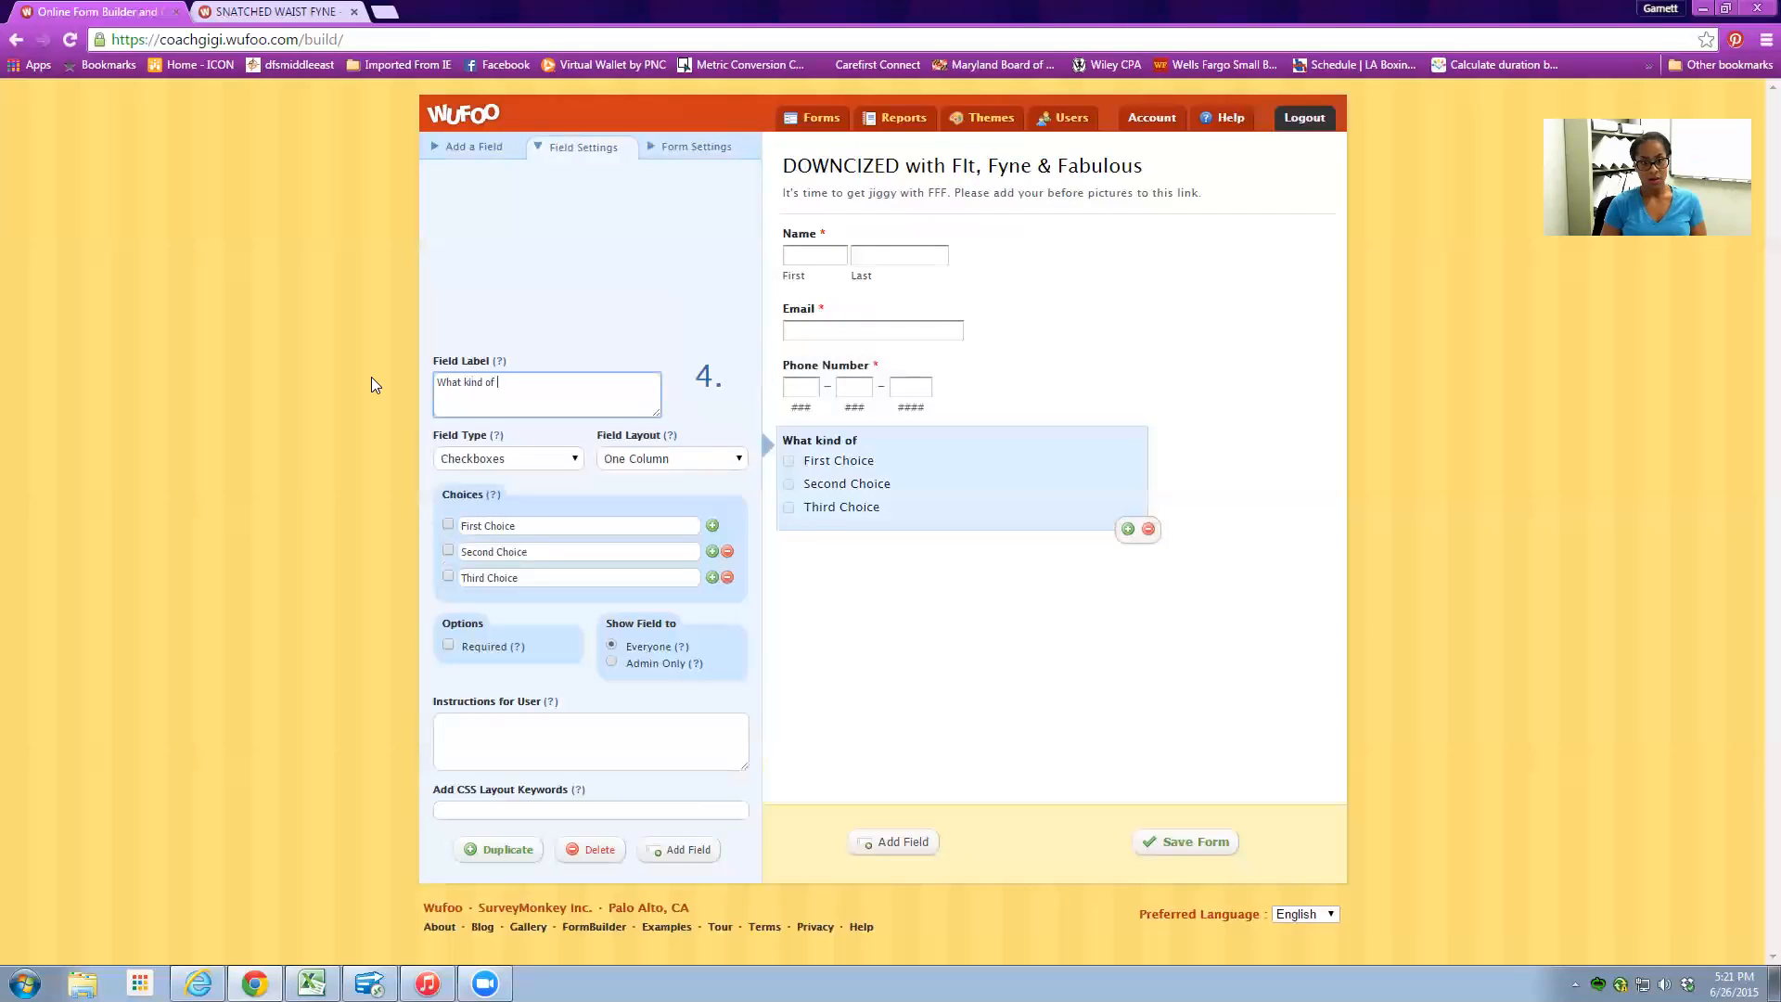
type("phone do you have?")
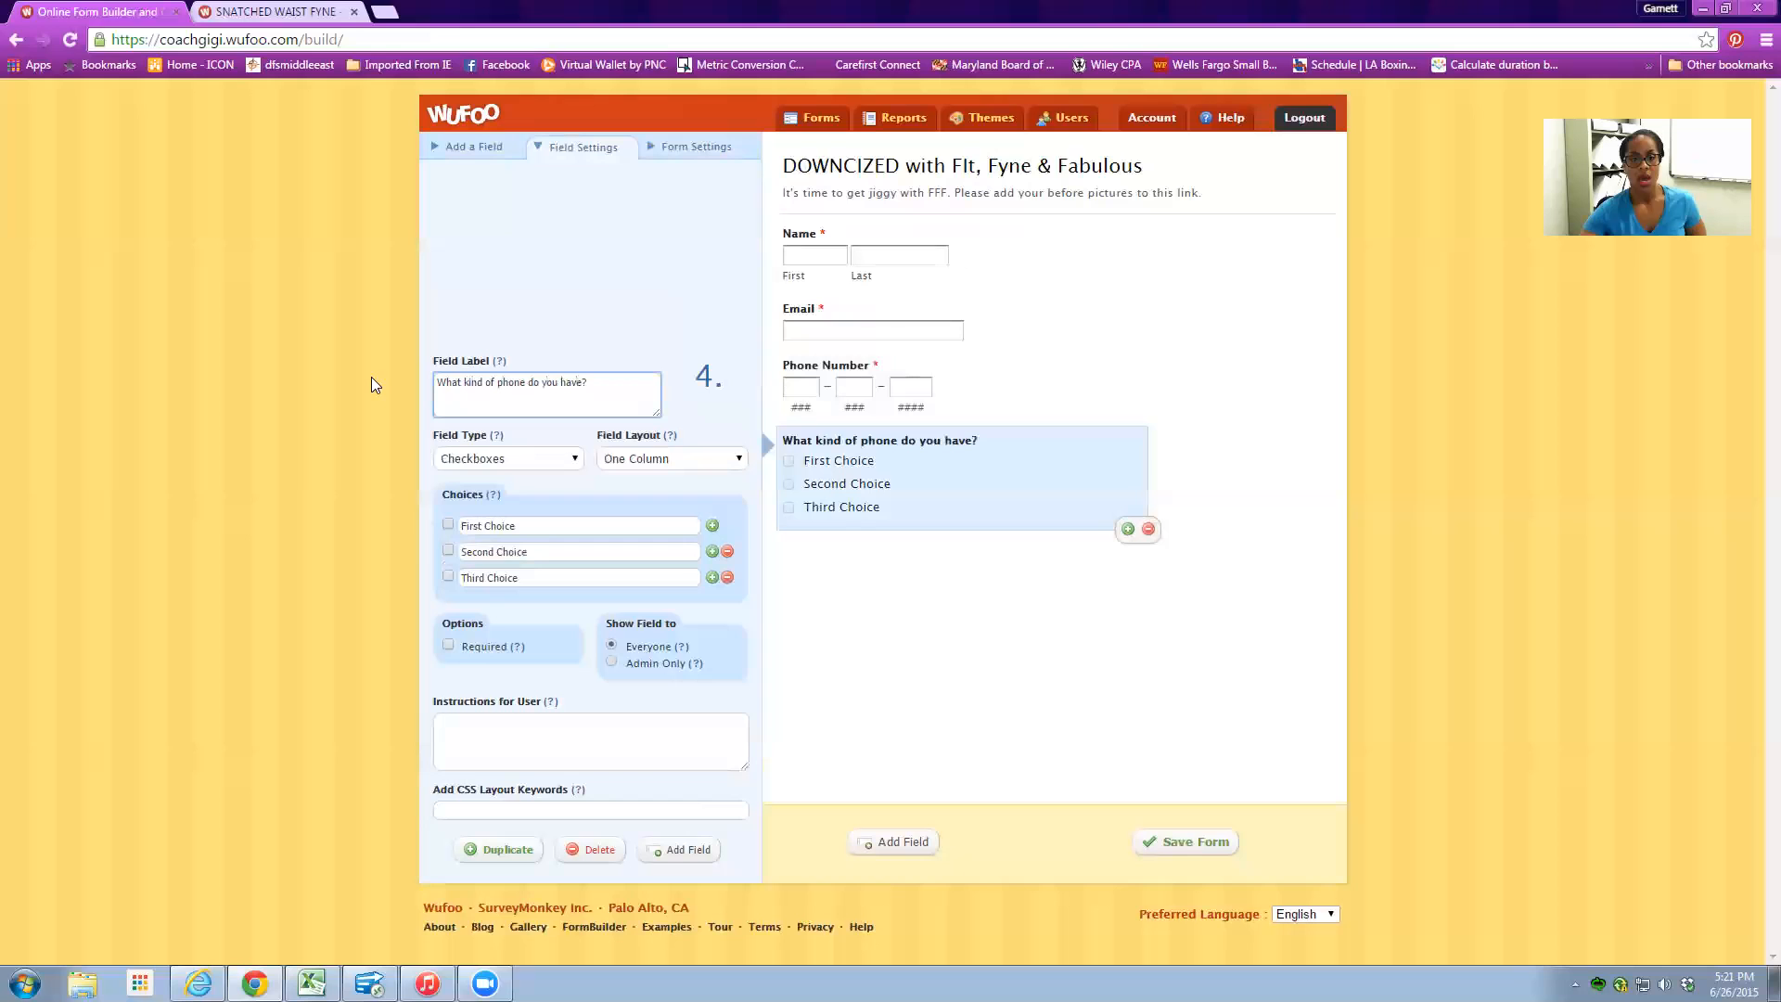
- Set the phone question's choices to "Iphone" and "Droid", remove the third choice, and make the field required
left_click(525, 525)
left_click_drag(525, 525, 408, 528)
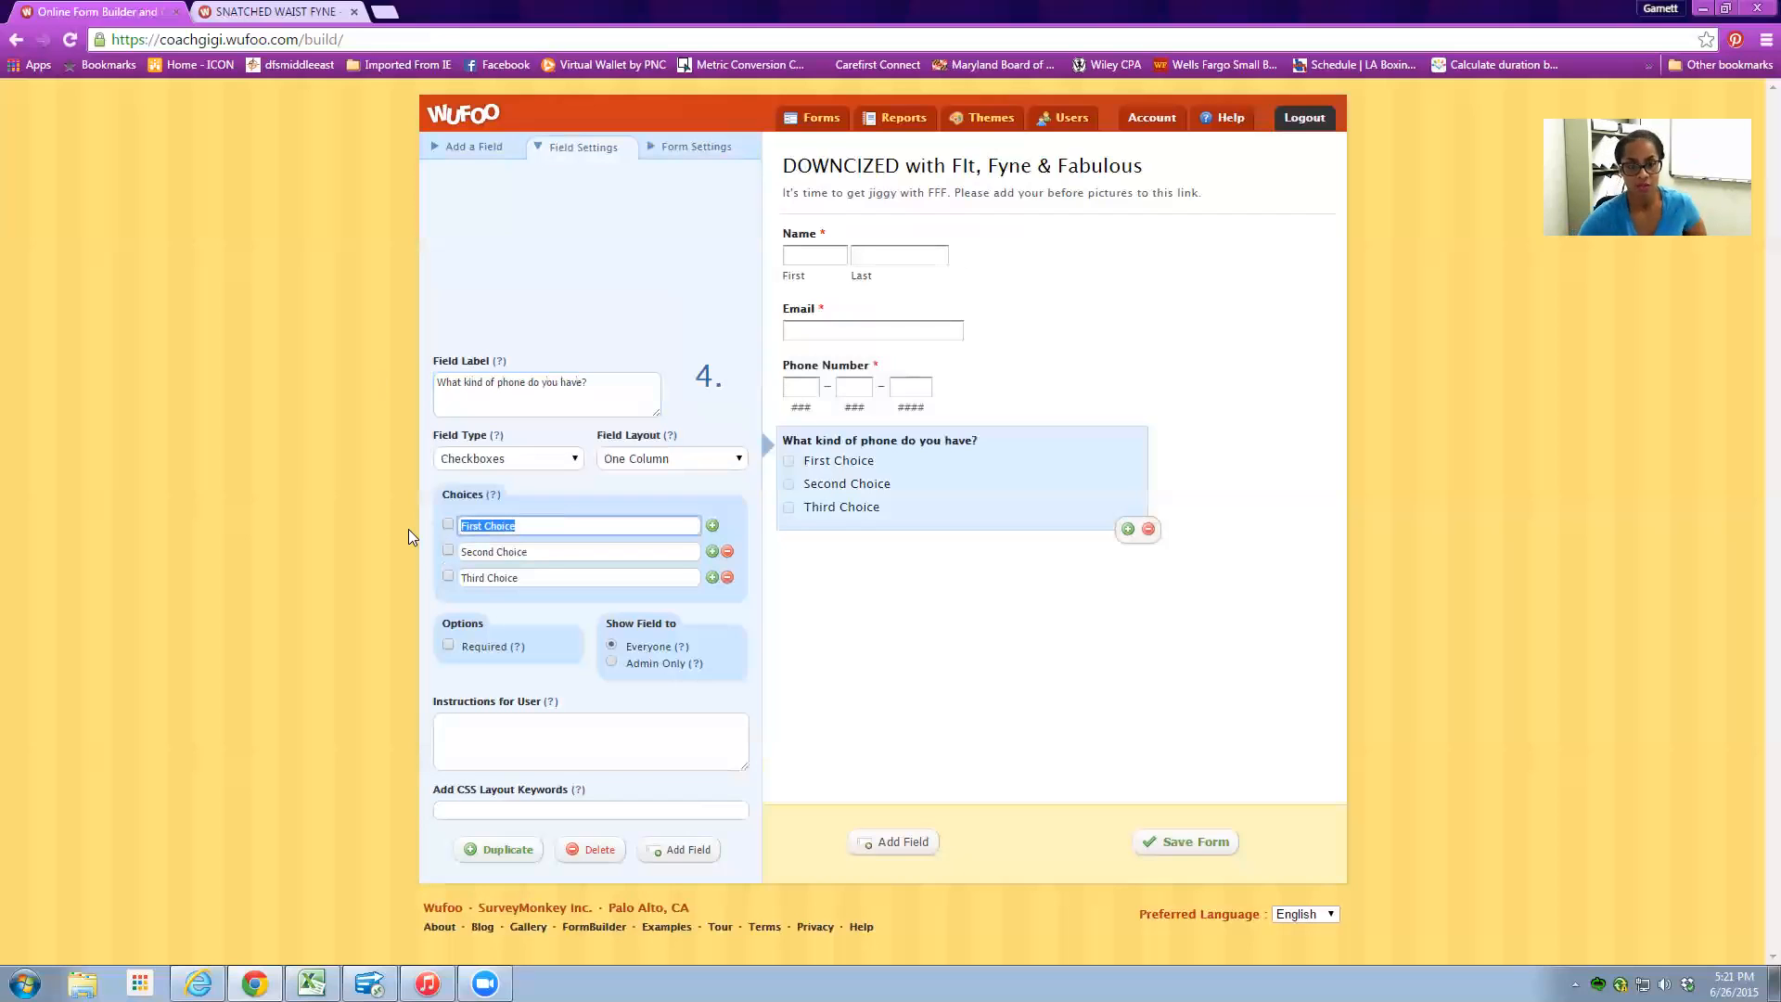
type("Iphone")
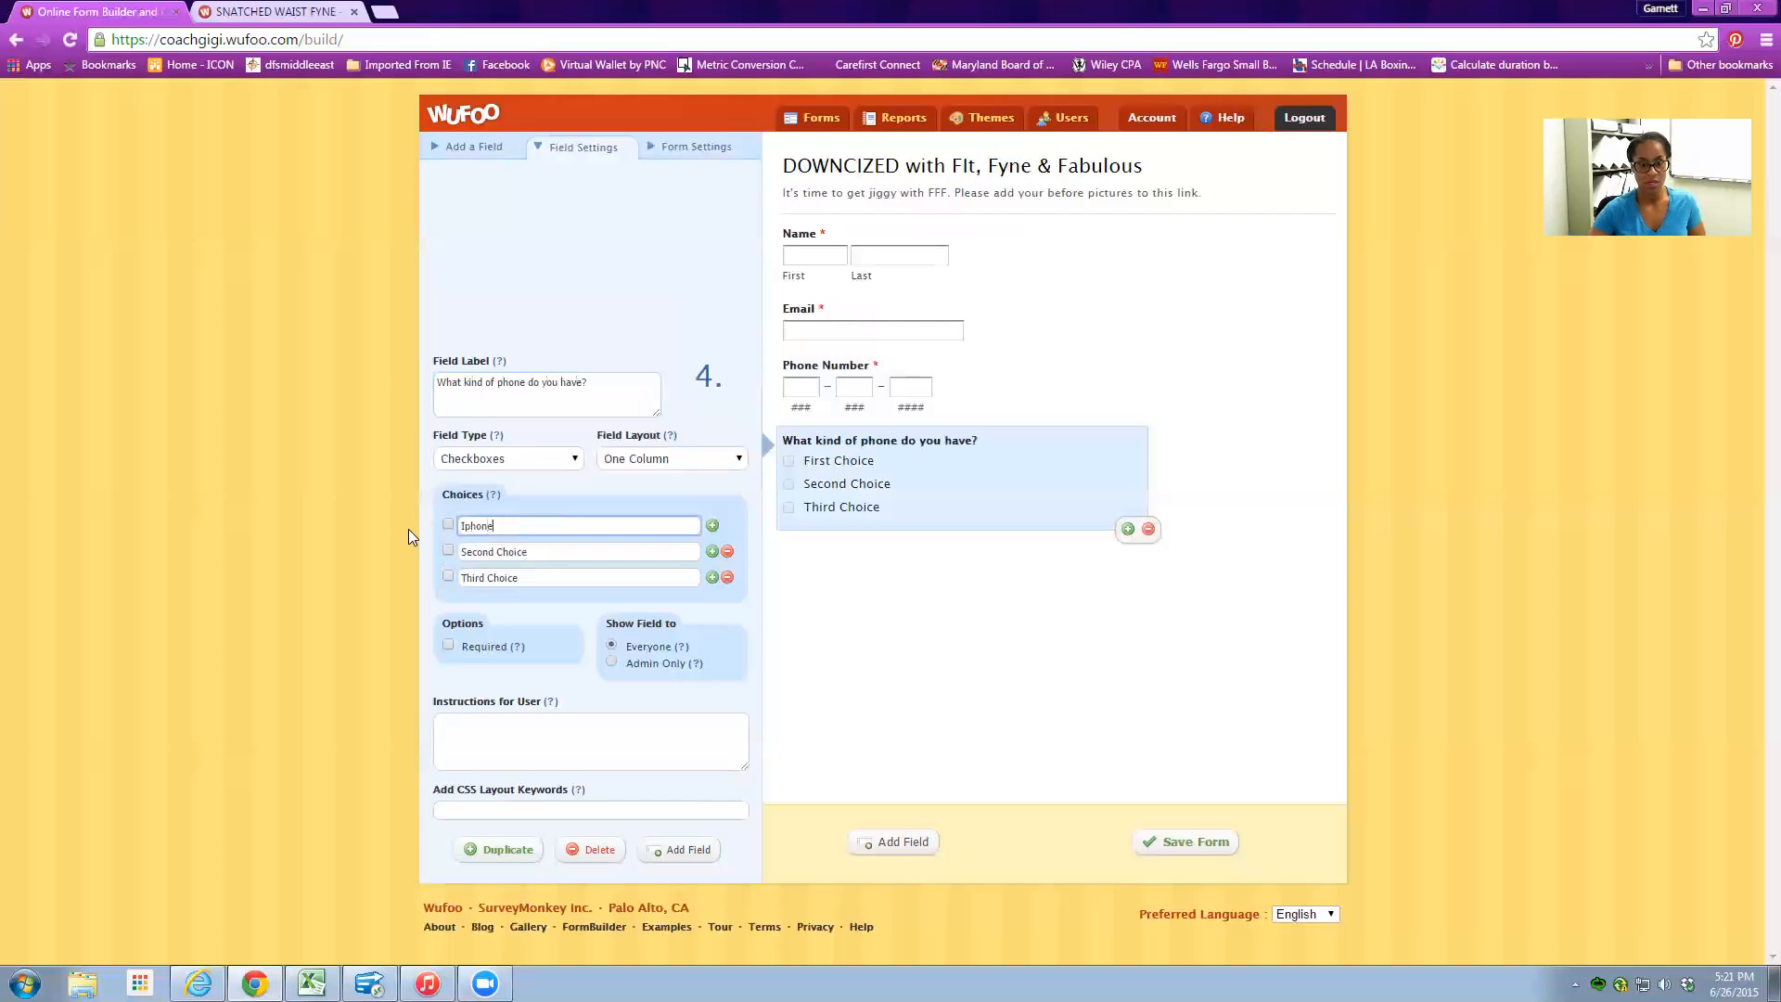
key("Tab")
type("Droid")
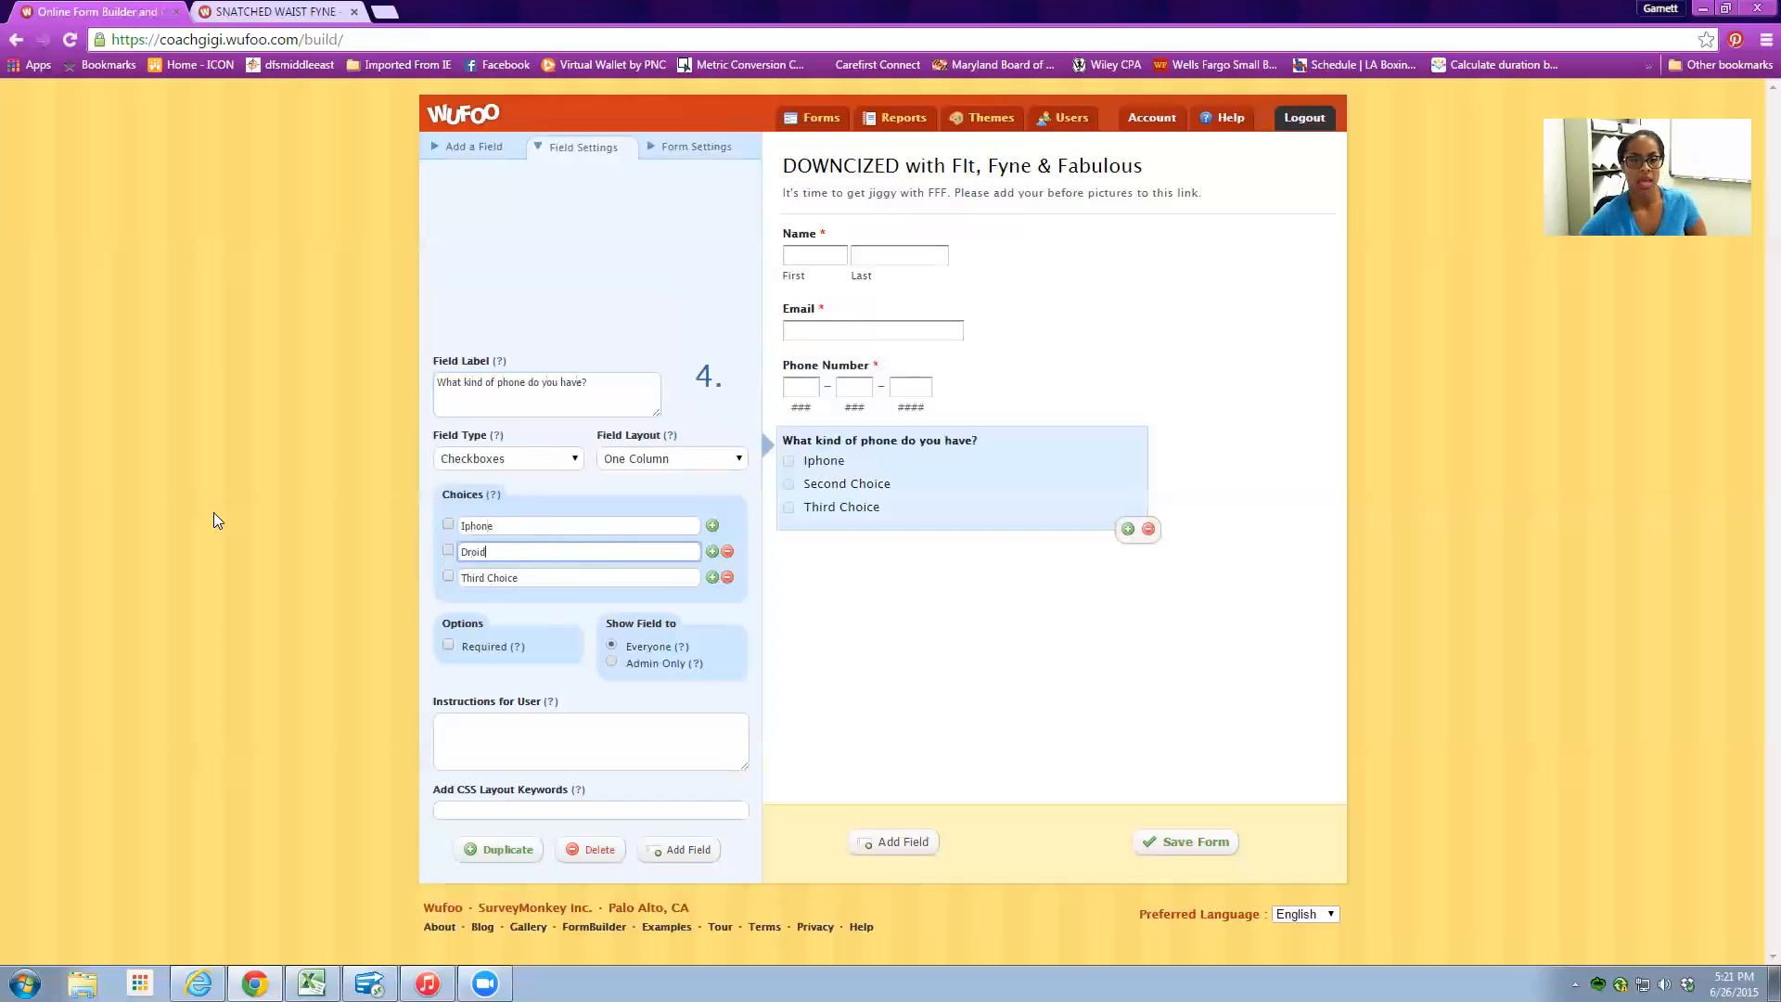
left_click(726, 577)
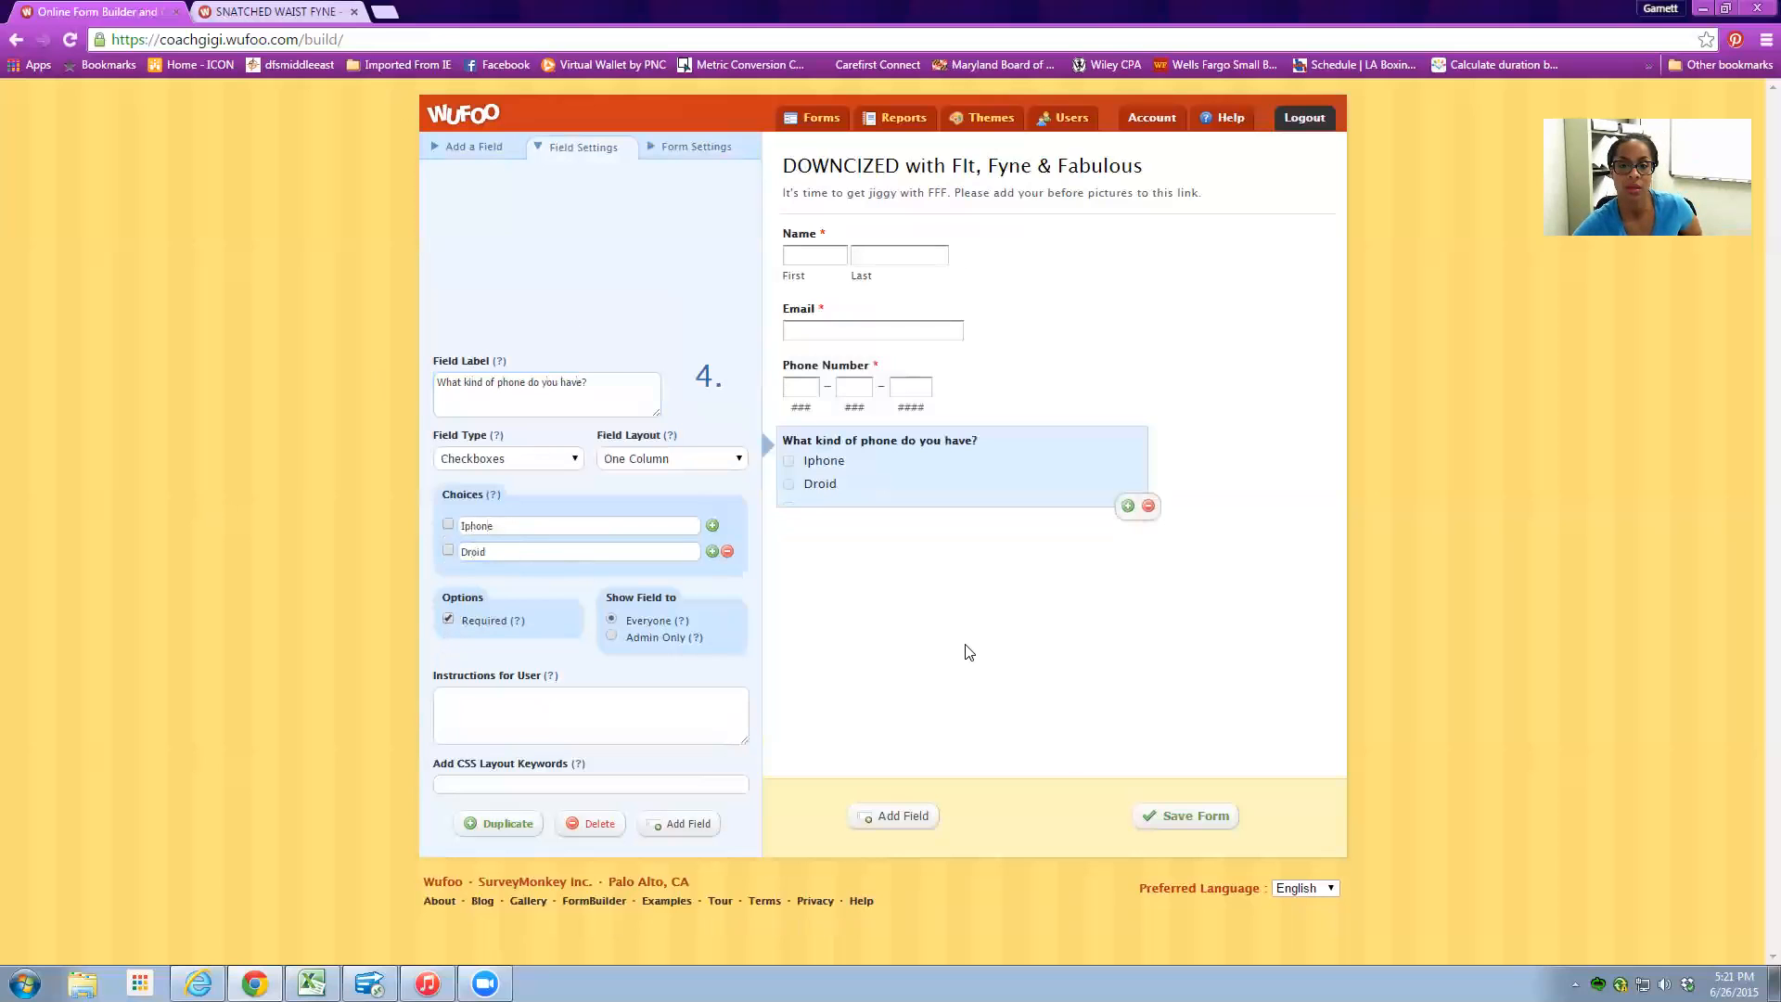
- Review the coach question on the Getting Started form, and add a Dropdown field labelled "Who is your Coach?" below the phone question
left_click(461, 147)
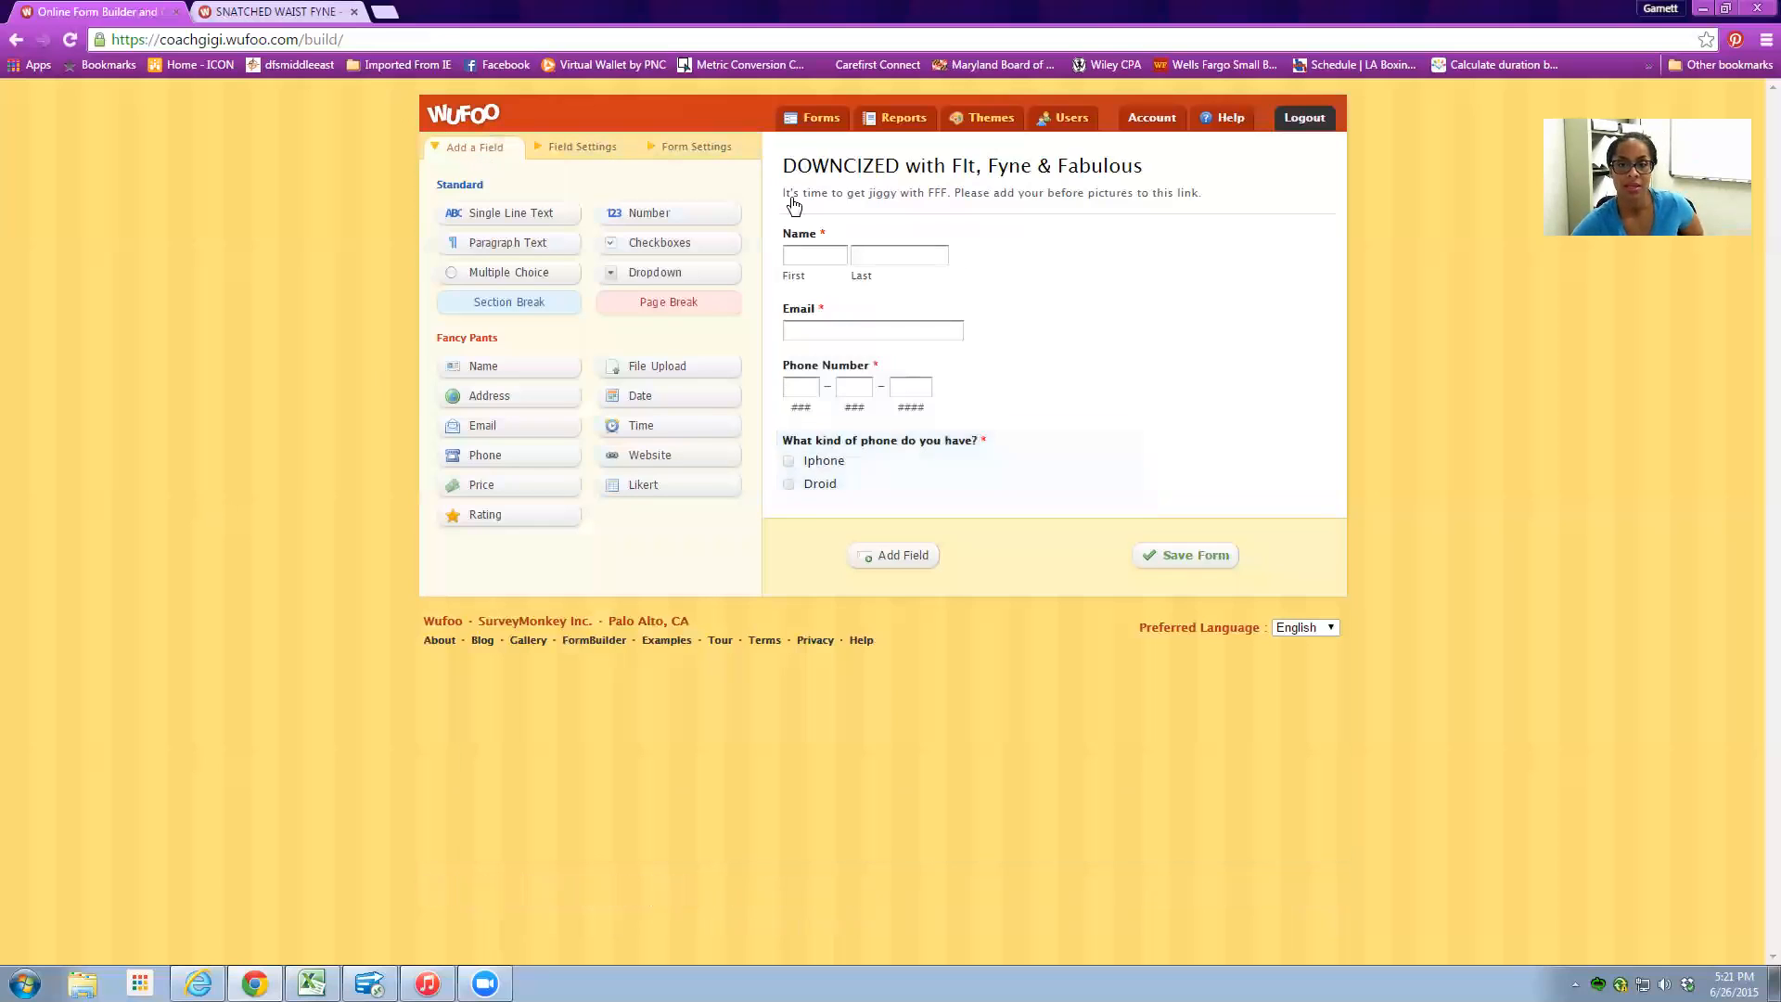
left_click(287, 13)
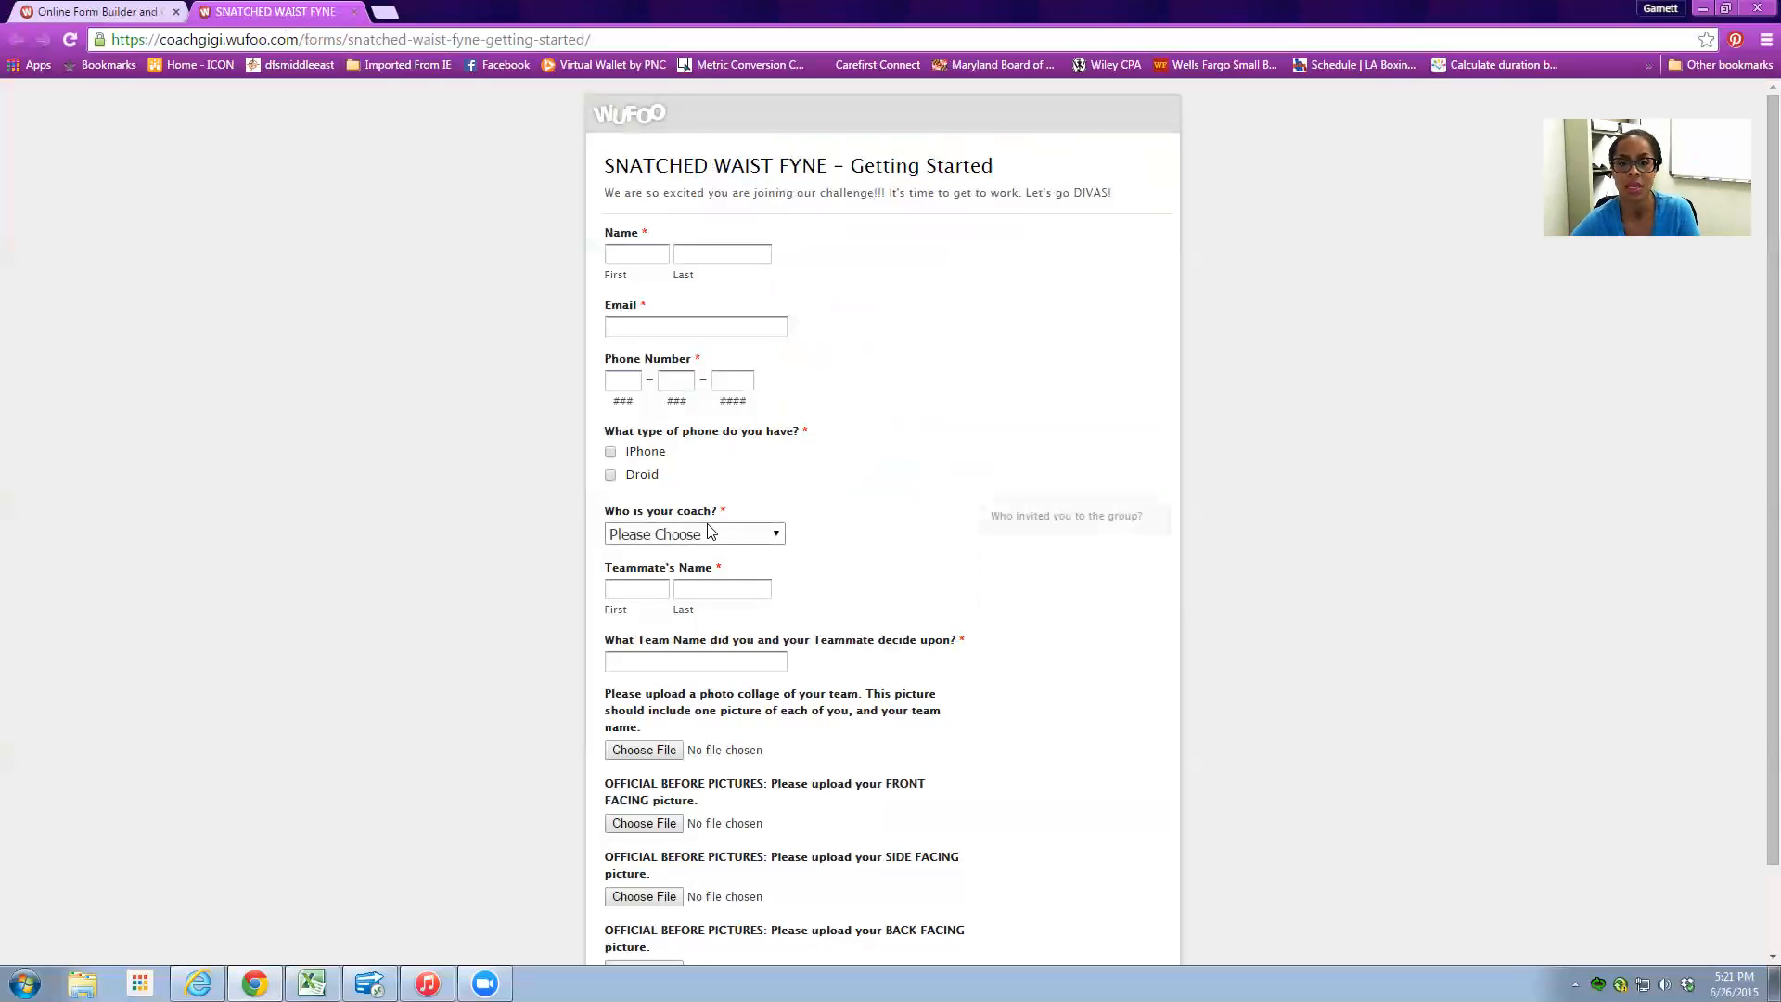
left_click(139, 11)
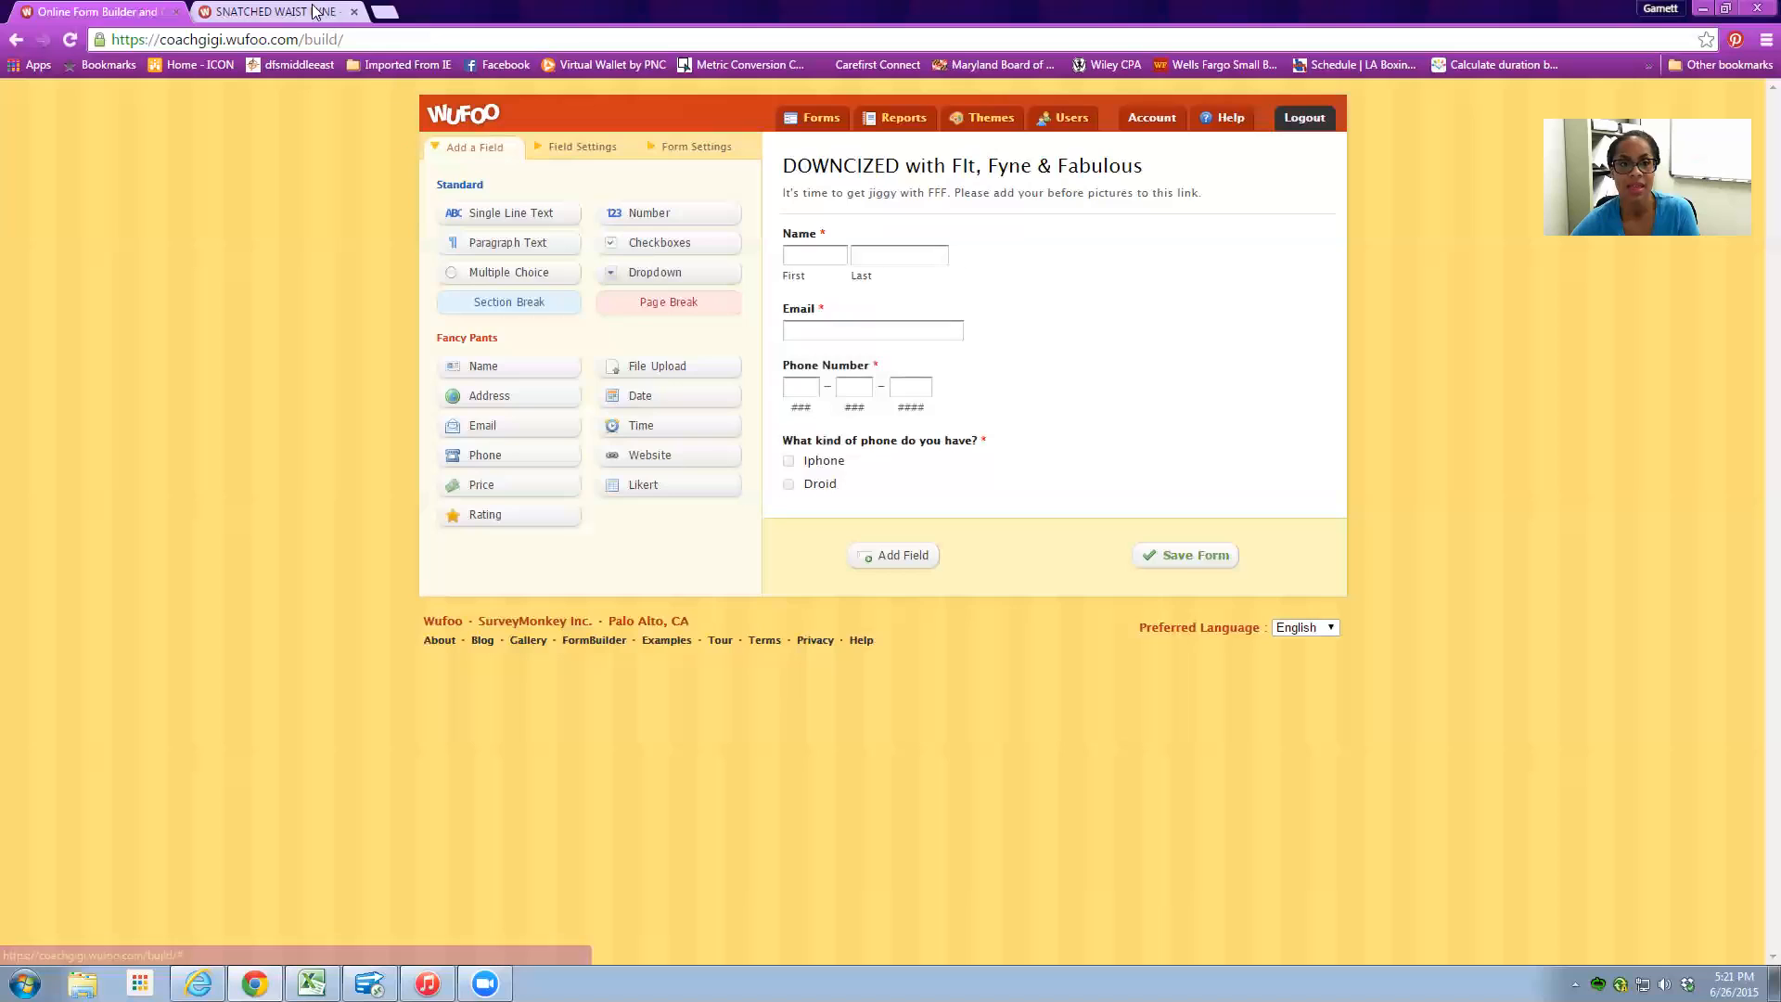
key("ctrl+Tab")
left_click(760, 531)
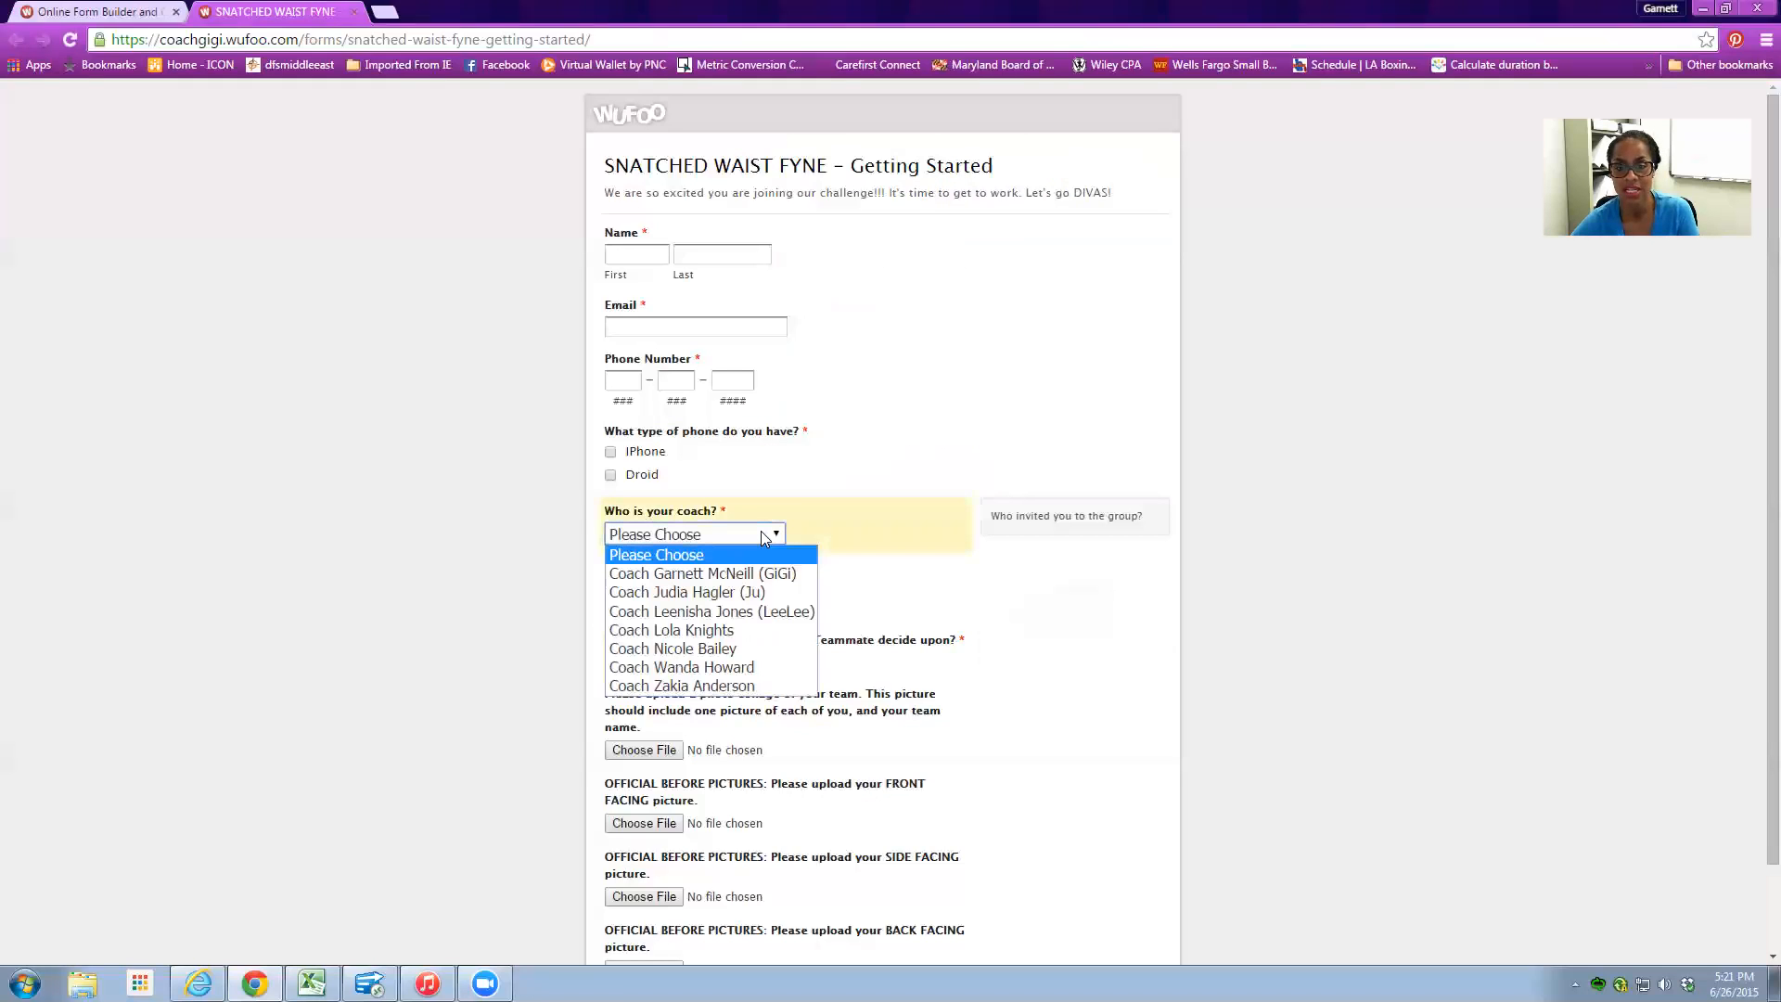
left_click(761, 530)
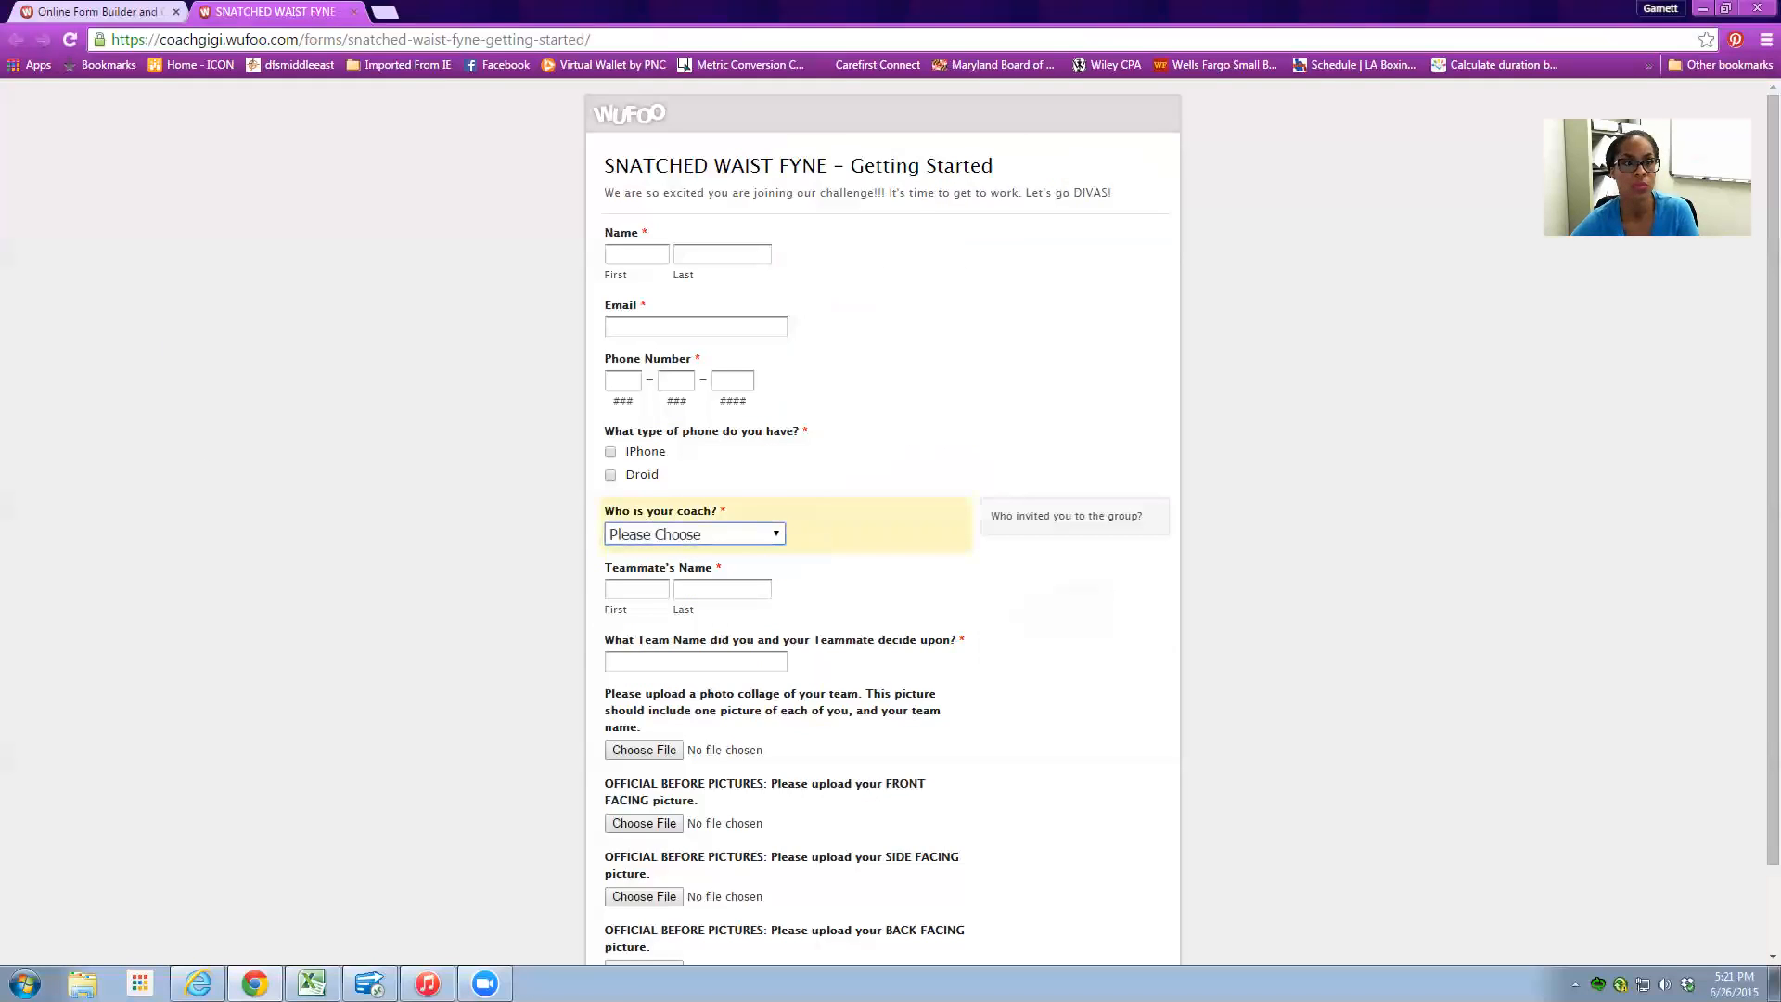
key("ctrl+Tab")
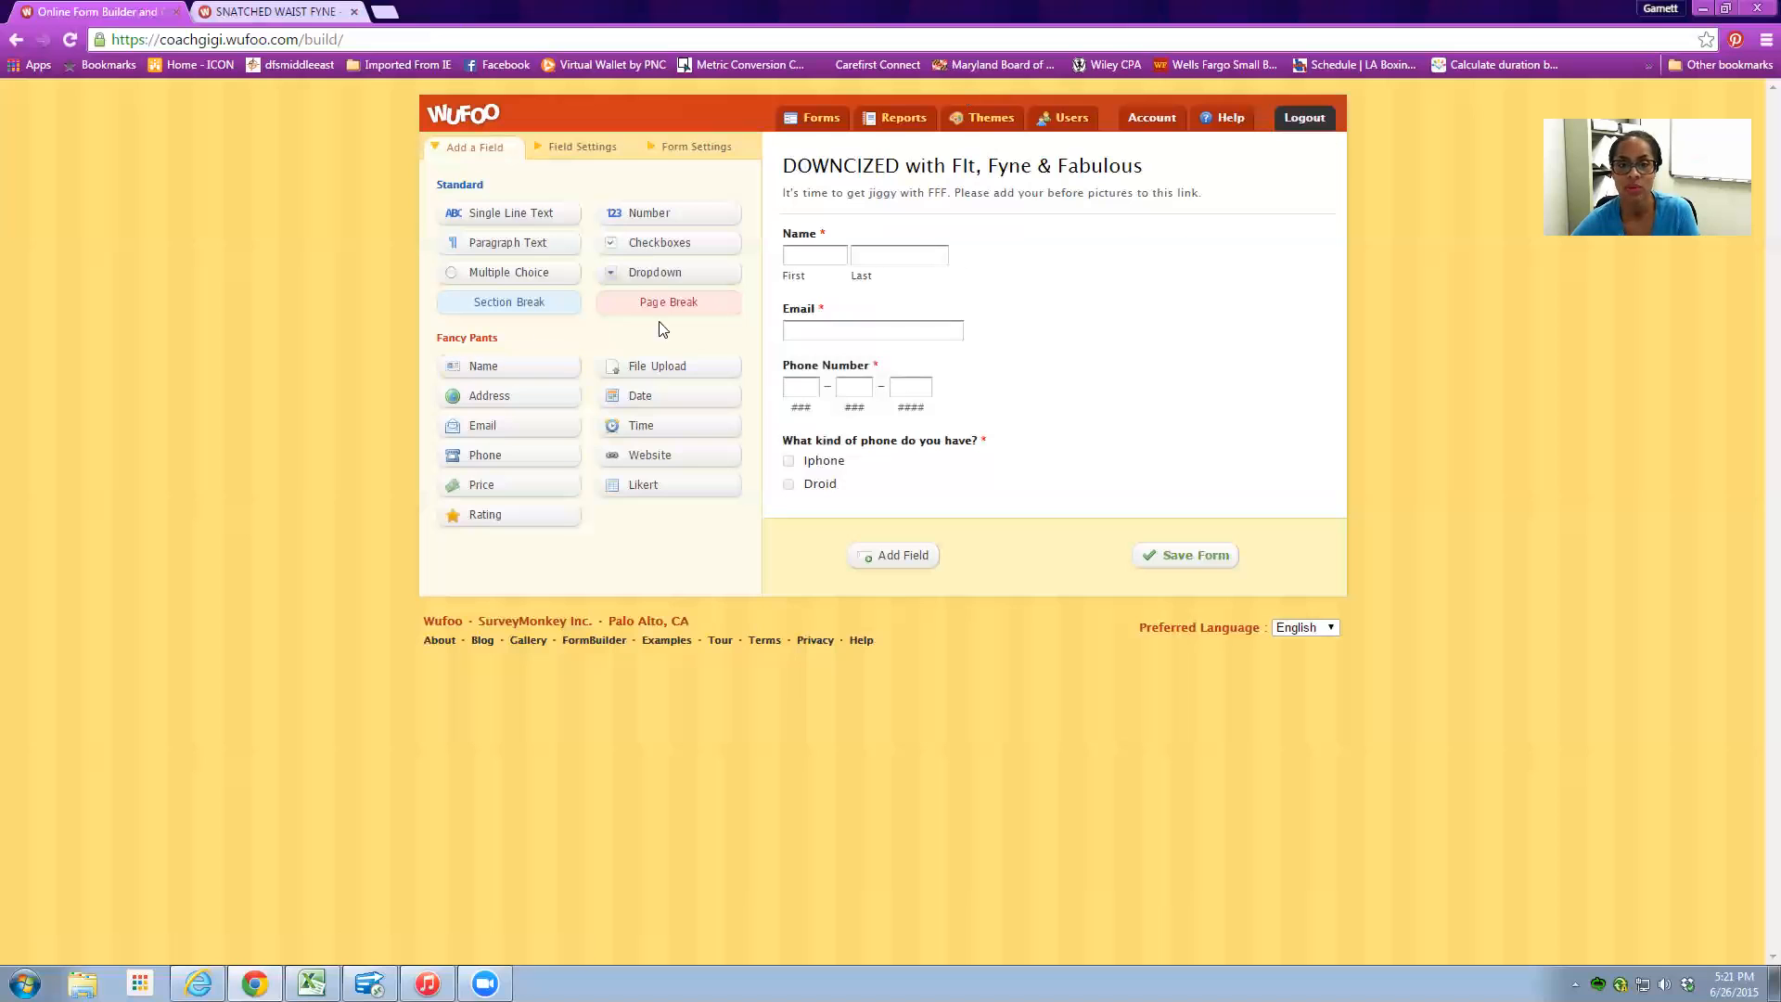
left_click(681, 273)
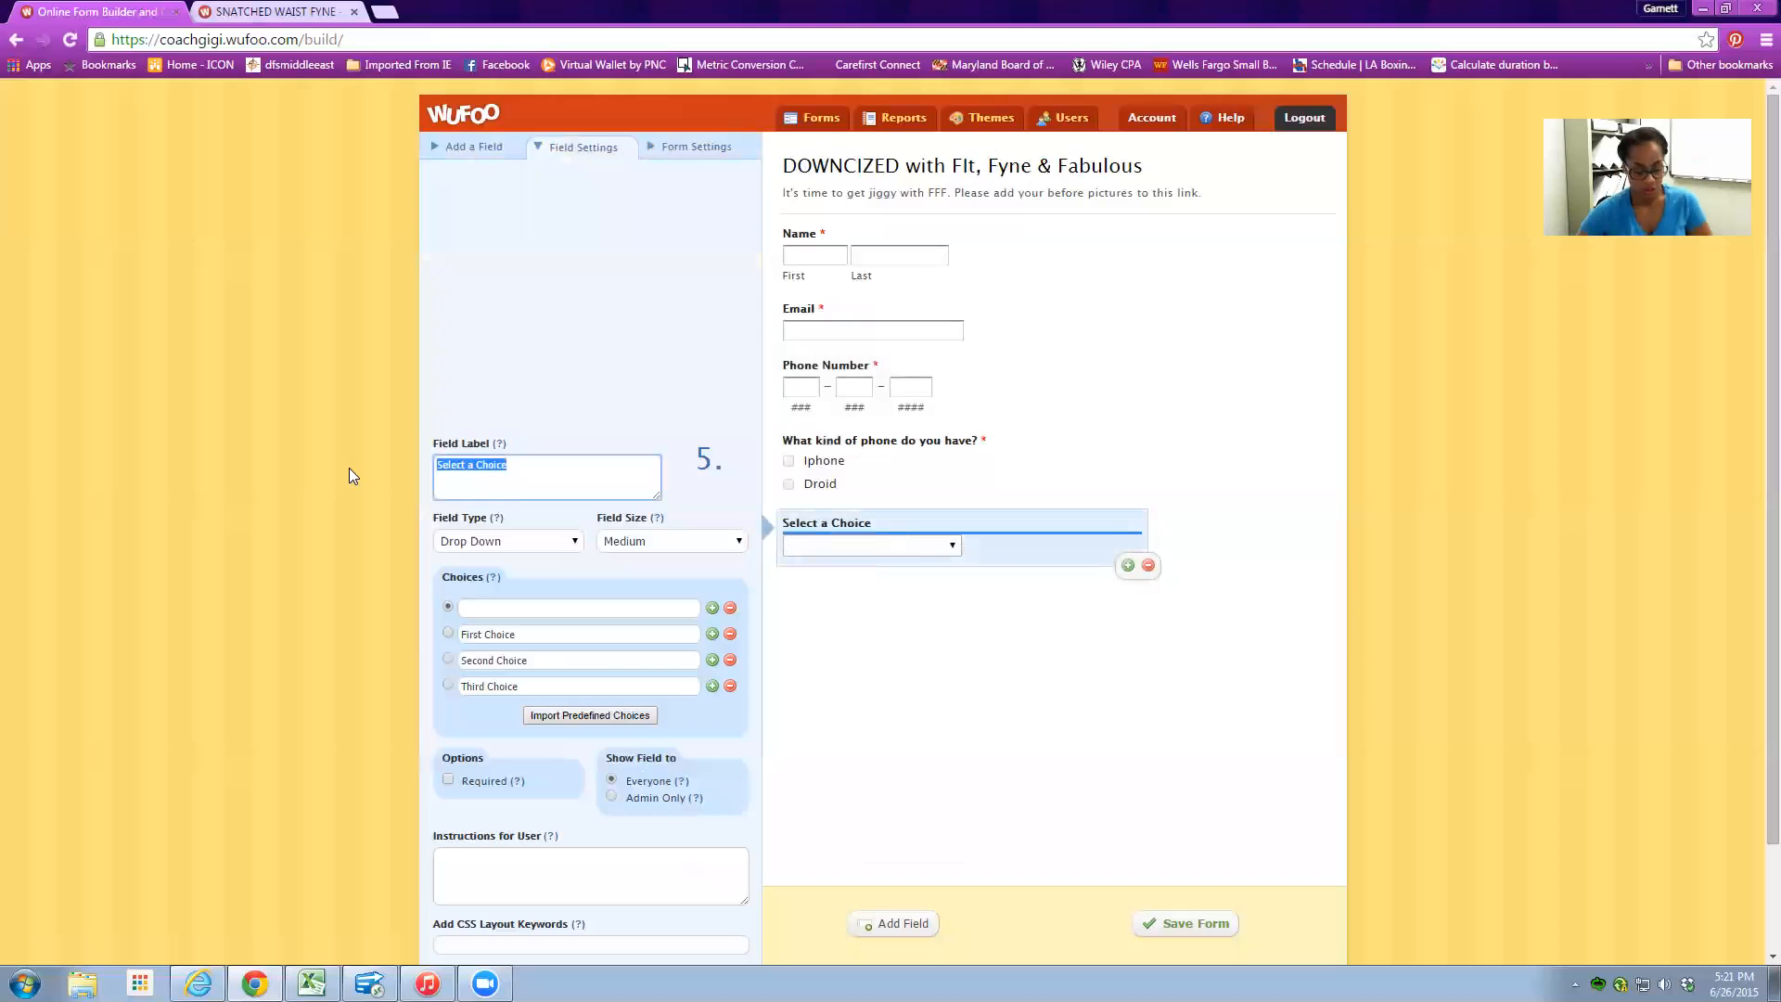
type("Who is yo")
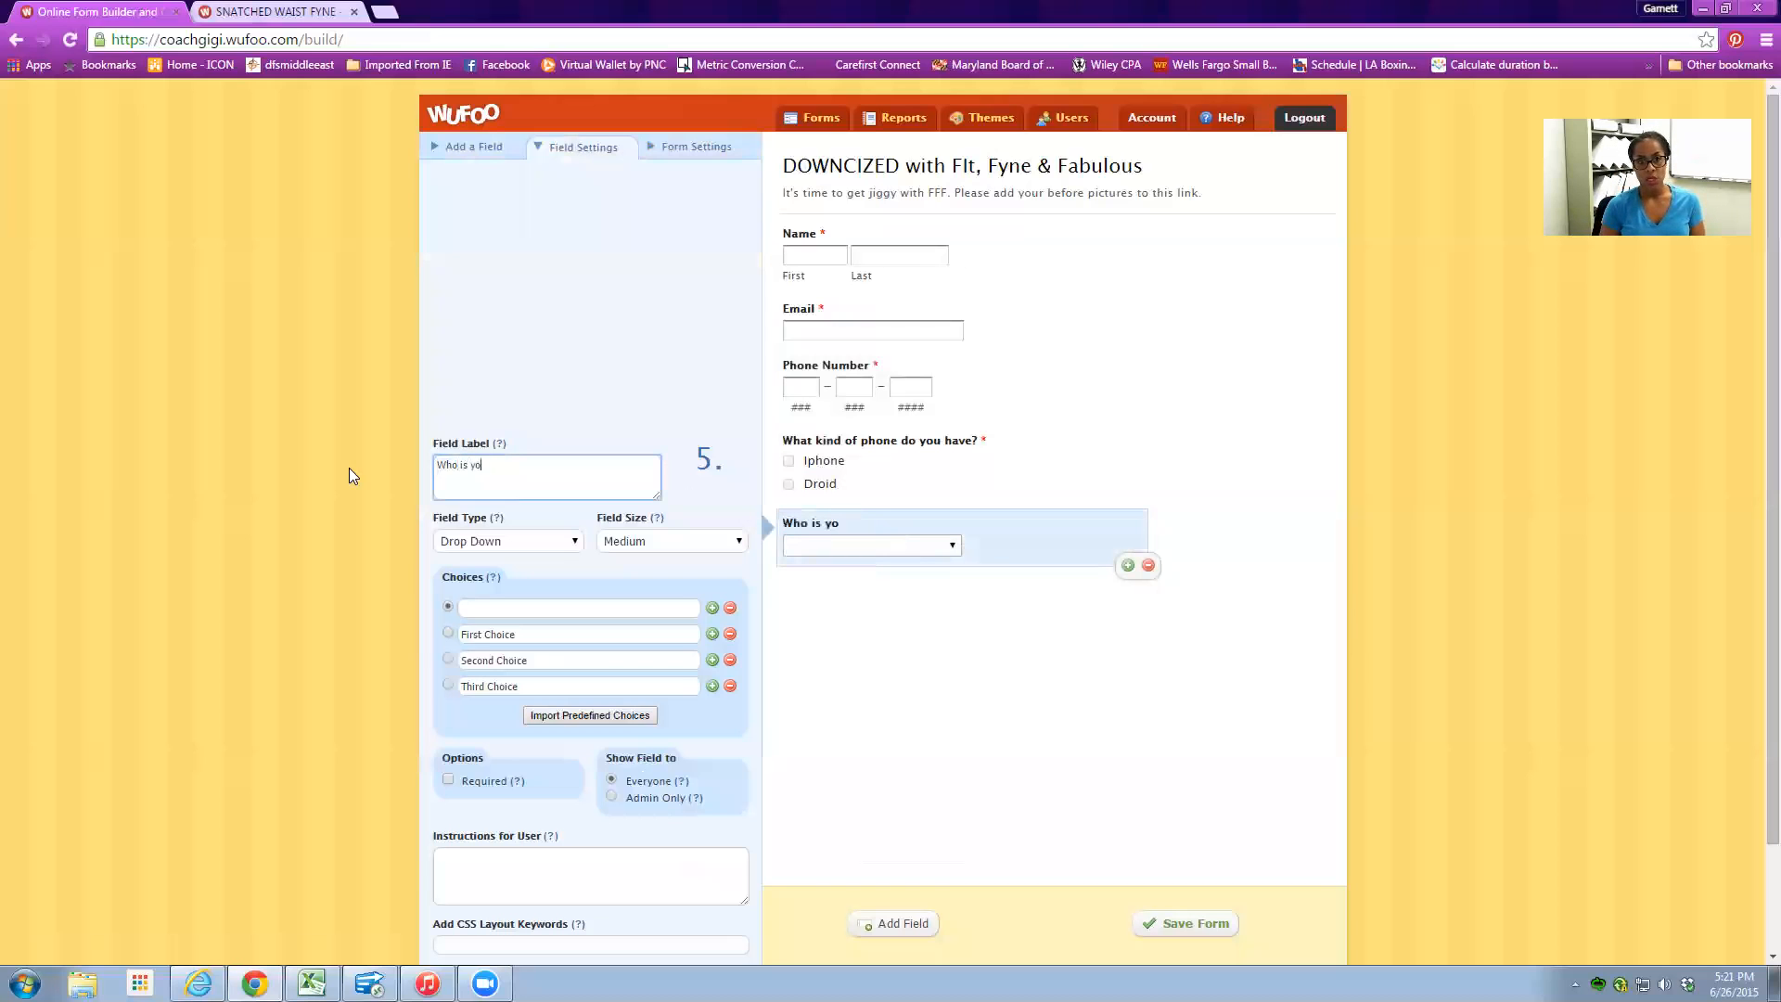
type("ur Coach?")
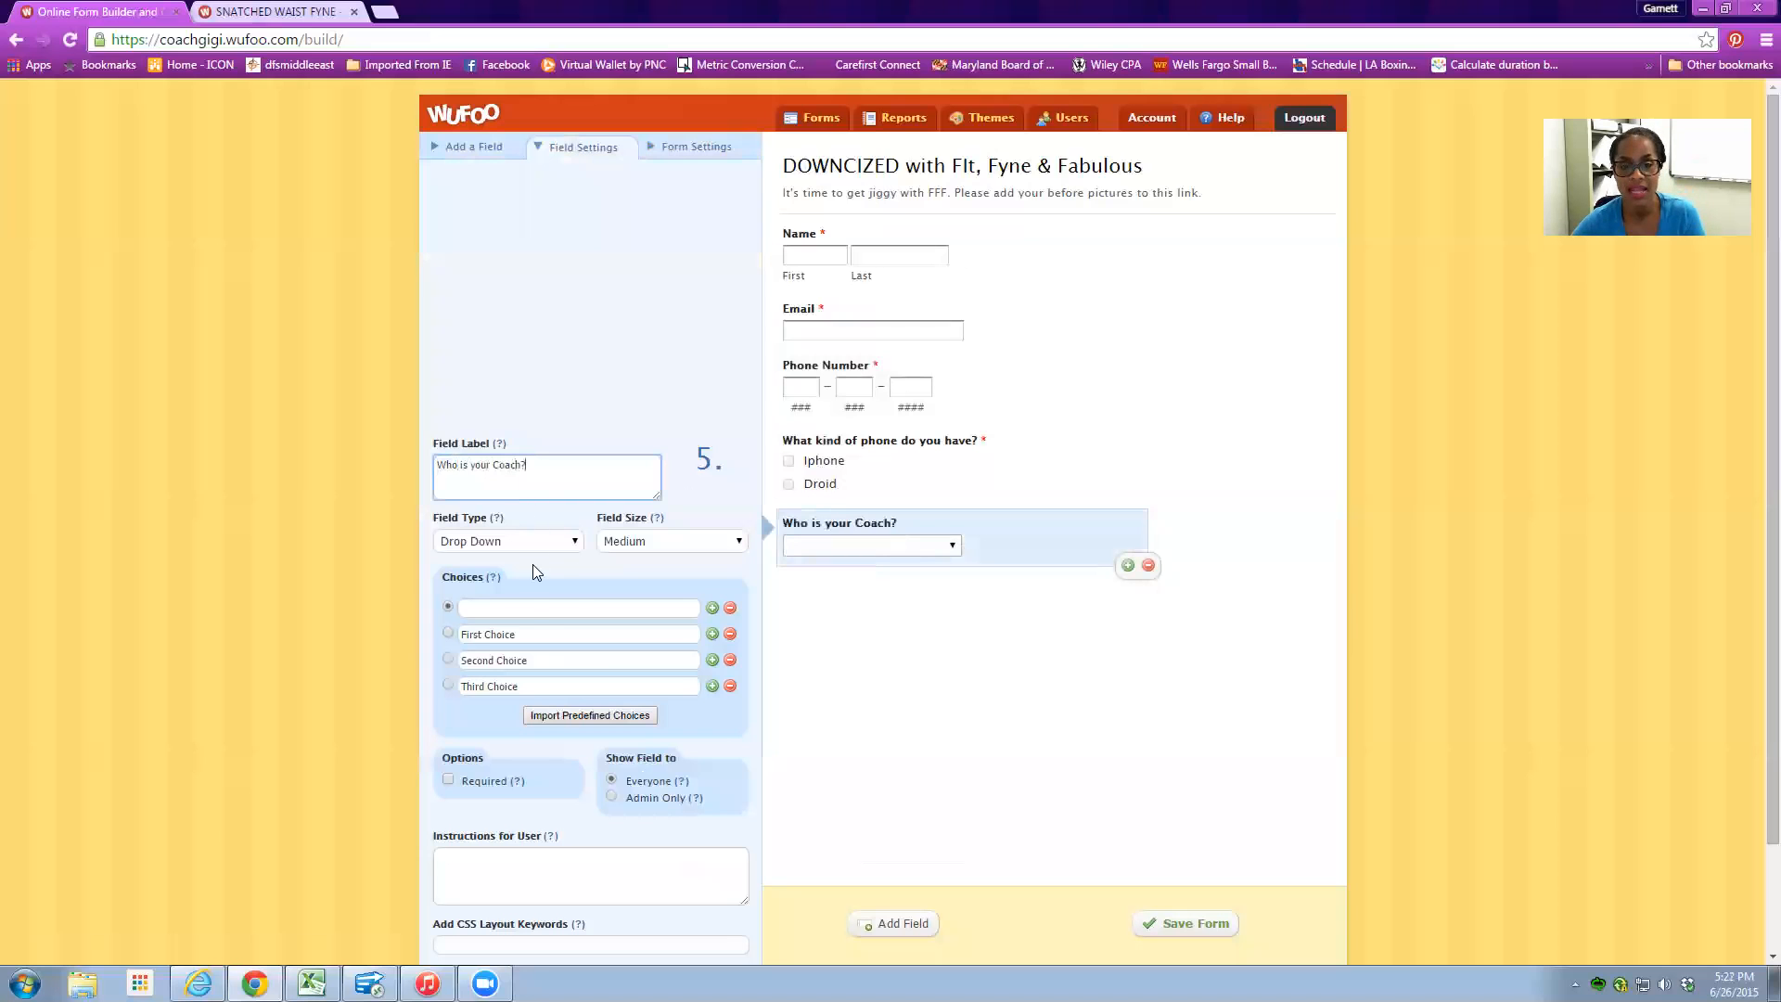
- Check the coach question on the Getting Started form, and set the coach dropdown's first choice to "Please Choose"
left_click(532, 610)
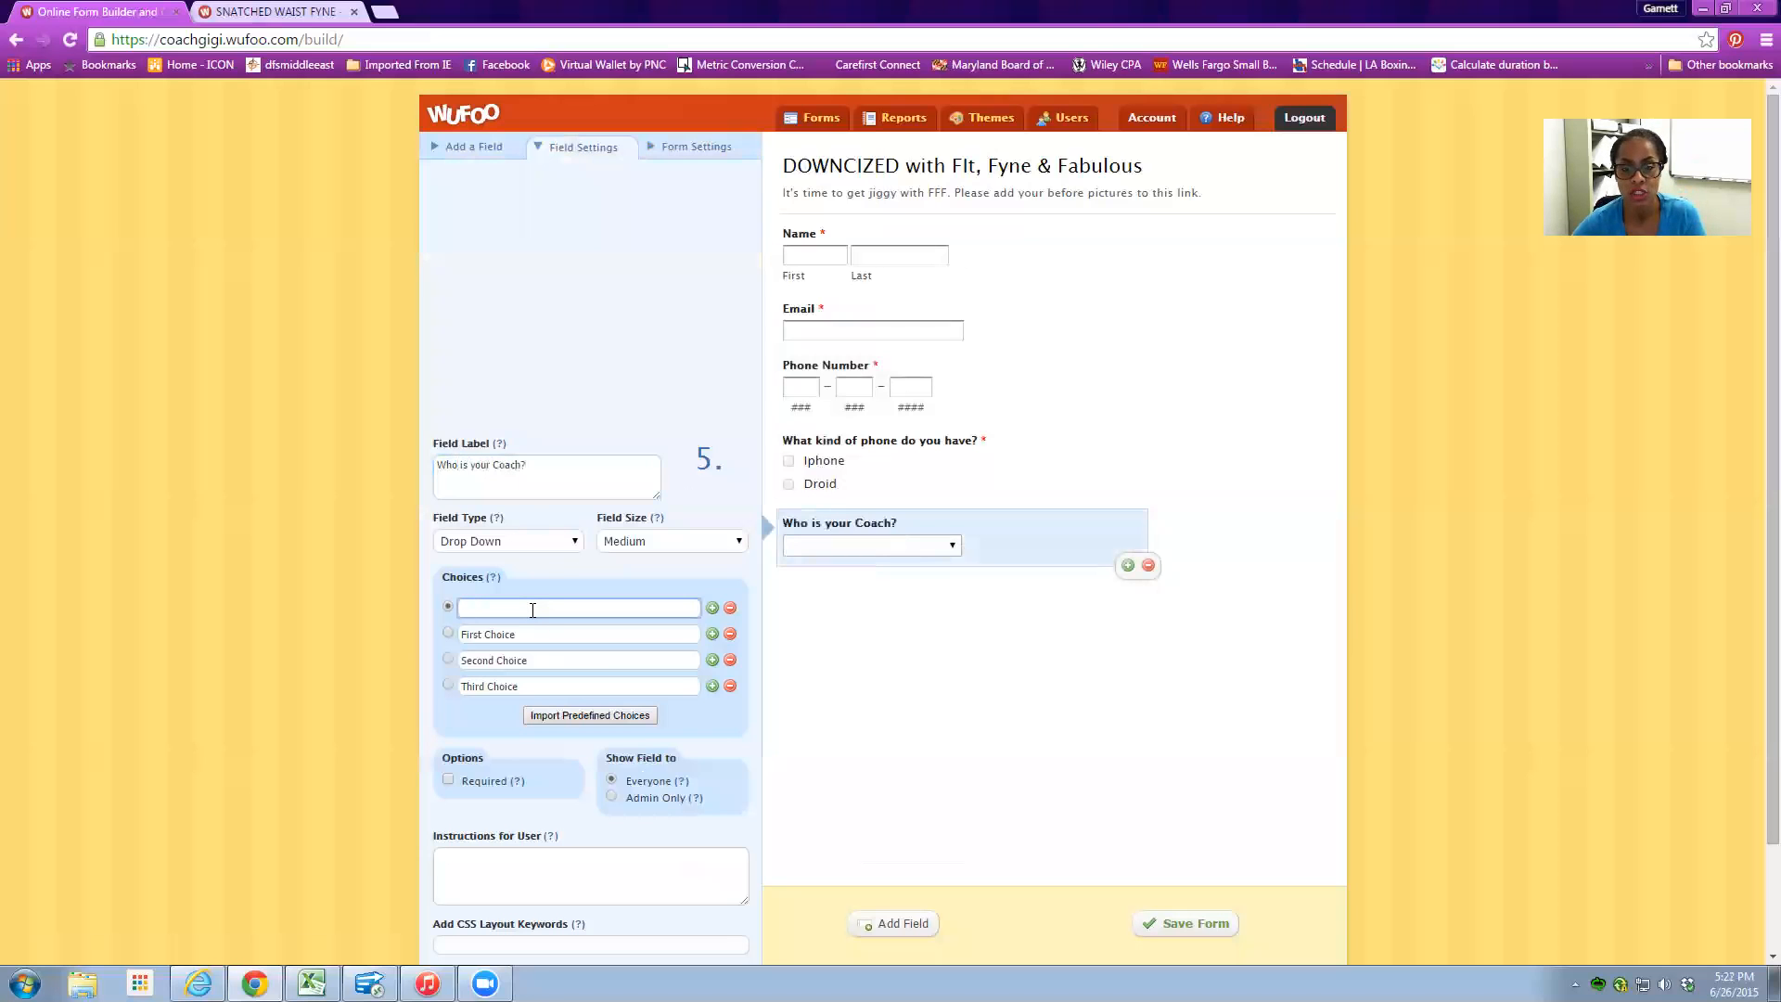
left_click(279, 12)
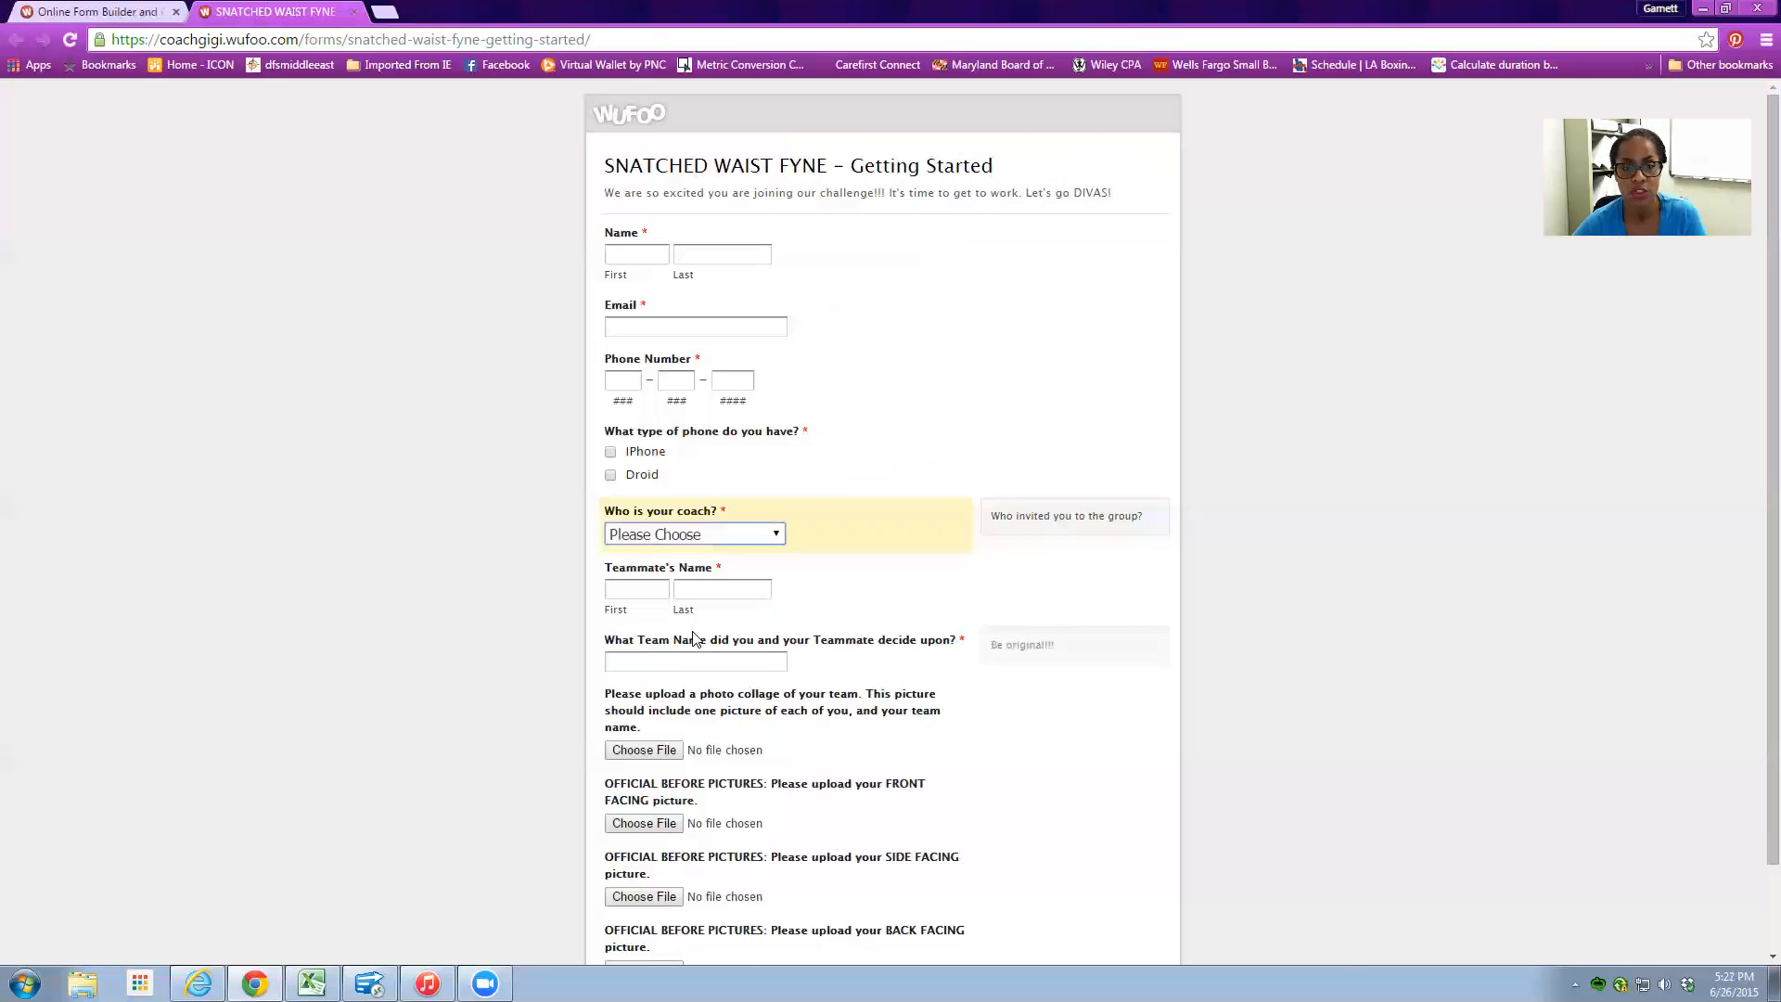
left_click(137, 13)
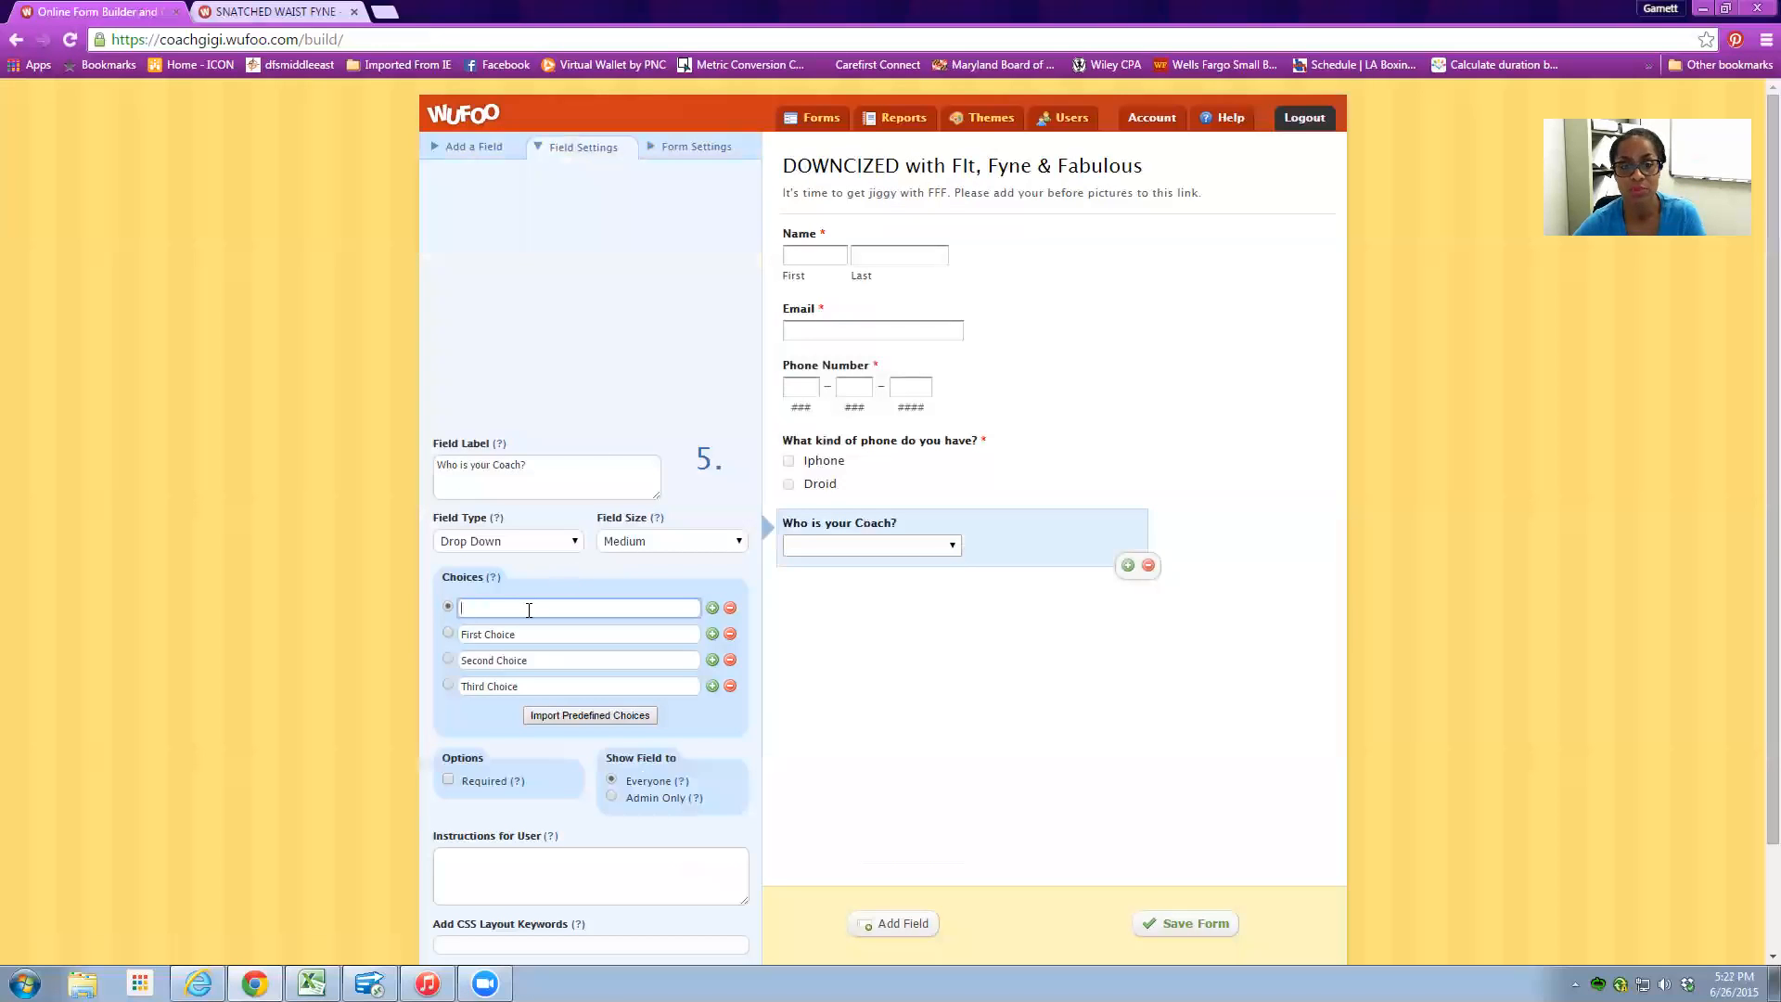
type("Please Choose")
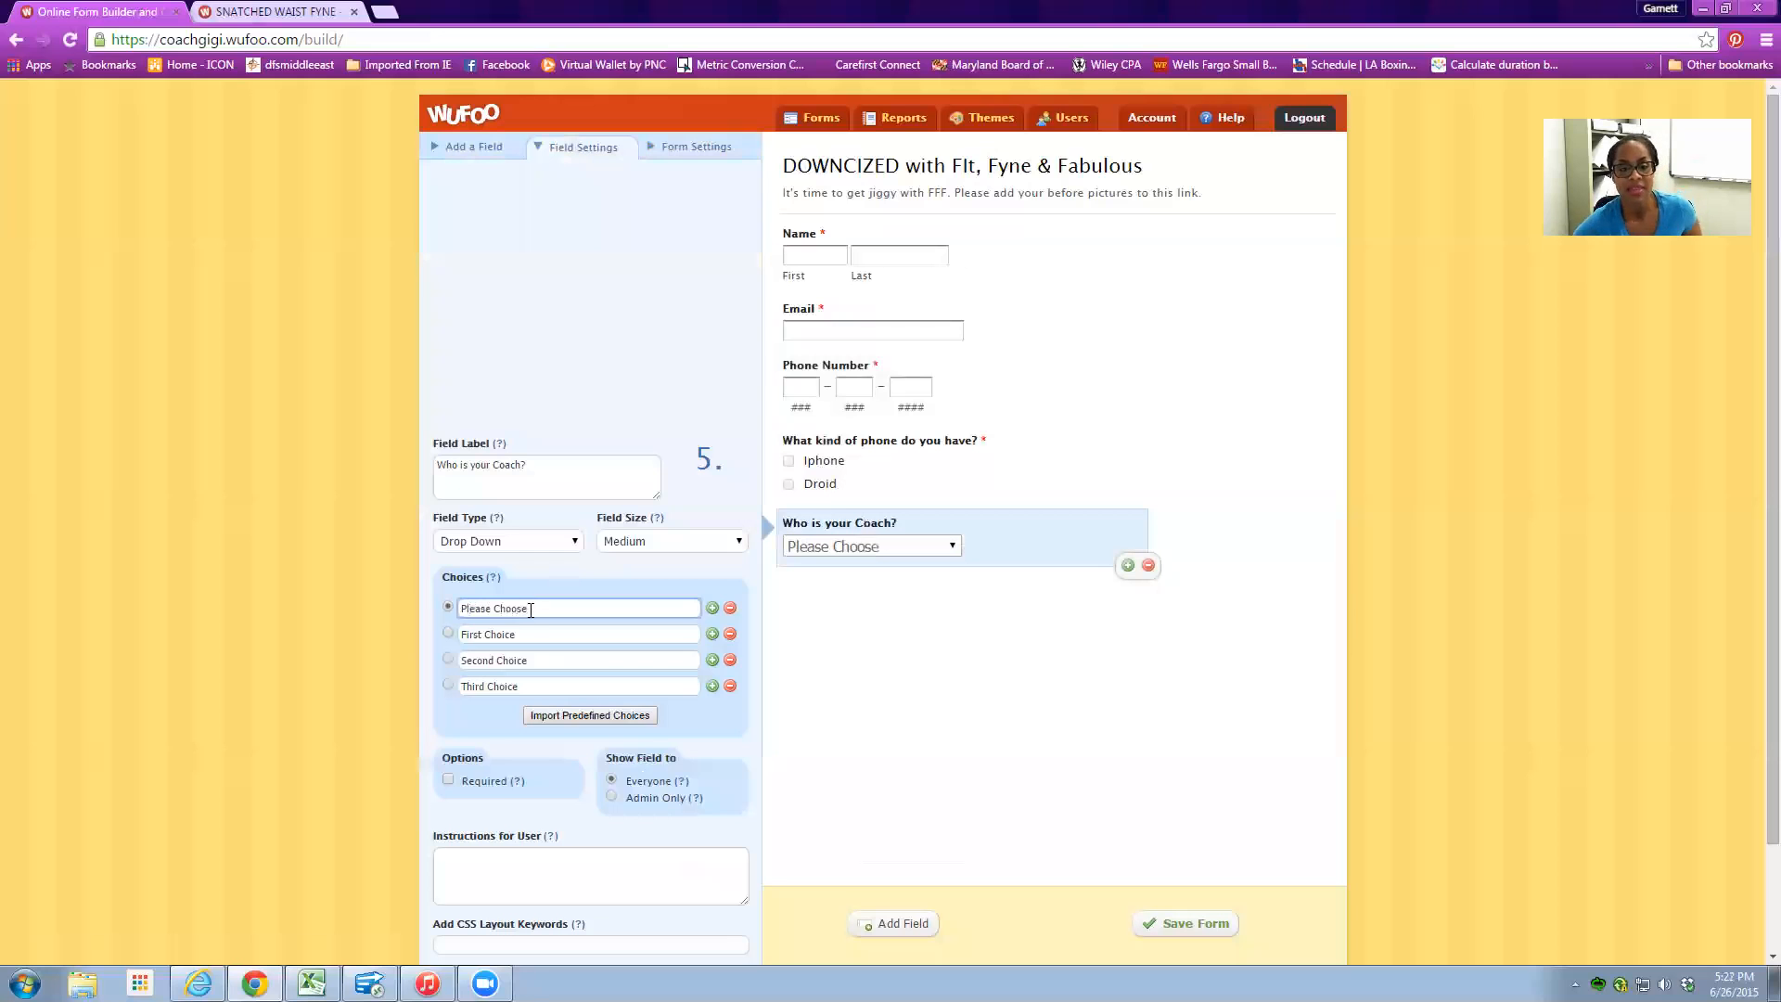
- Replace the coach dropdown's three remaining placeholder choices with coaches' names, and add one more choice with a fourth coach's name
key("Tab")
type("Co")
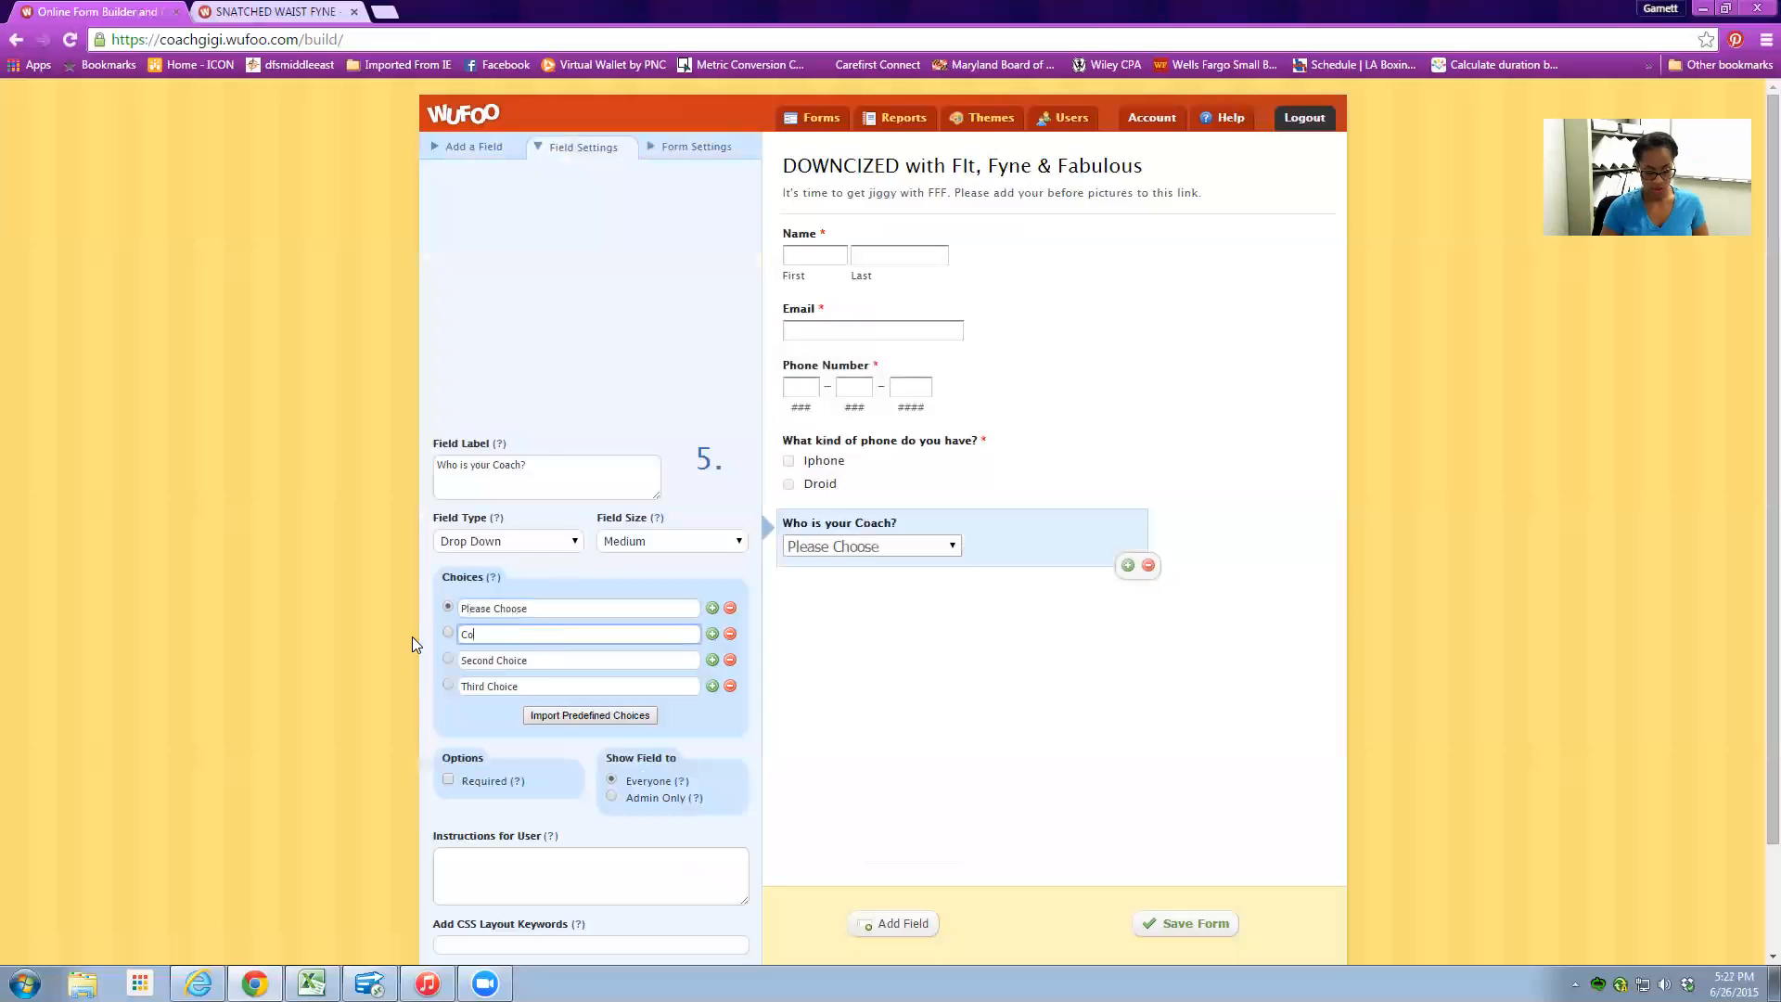
type("ach GiGi")
key("Tab")
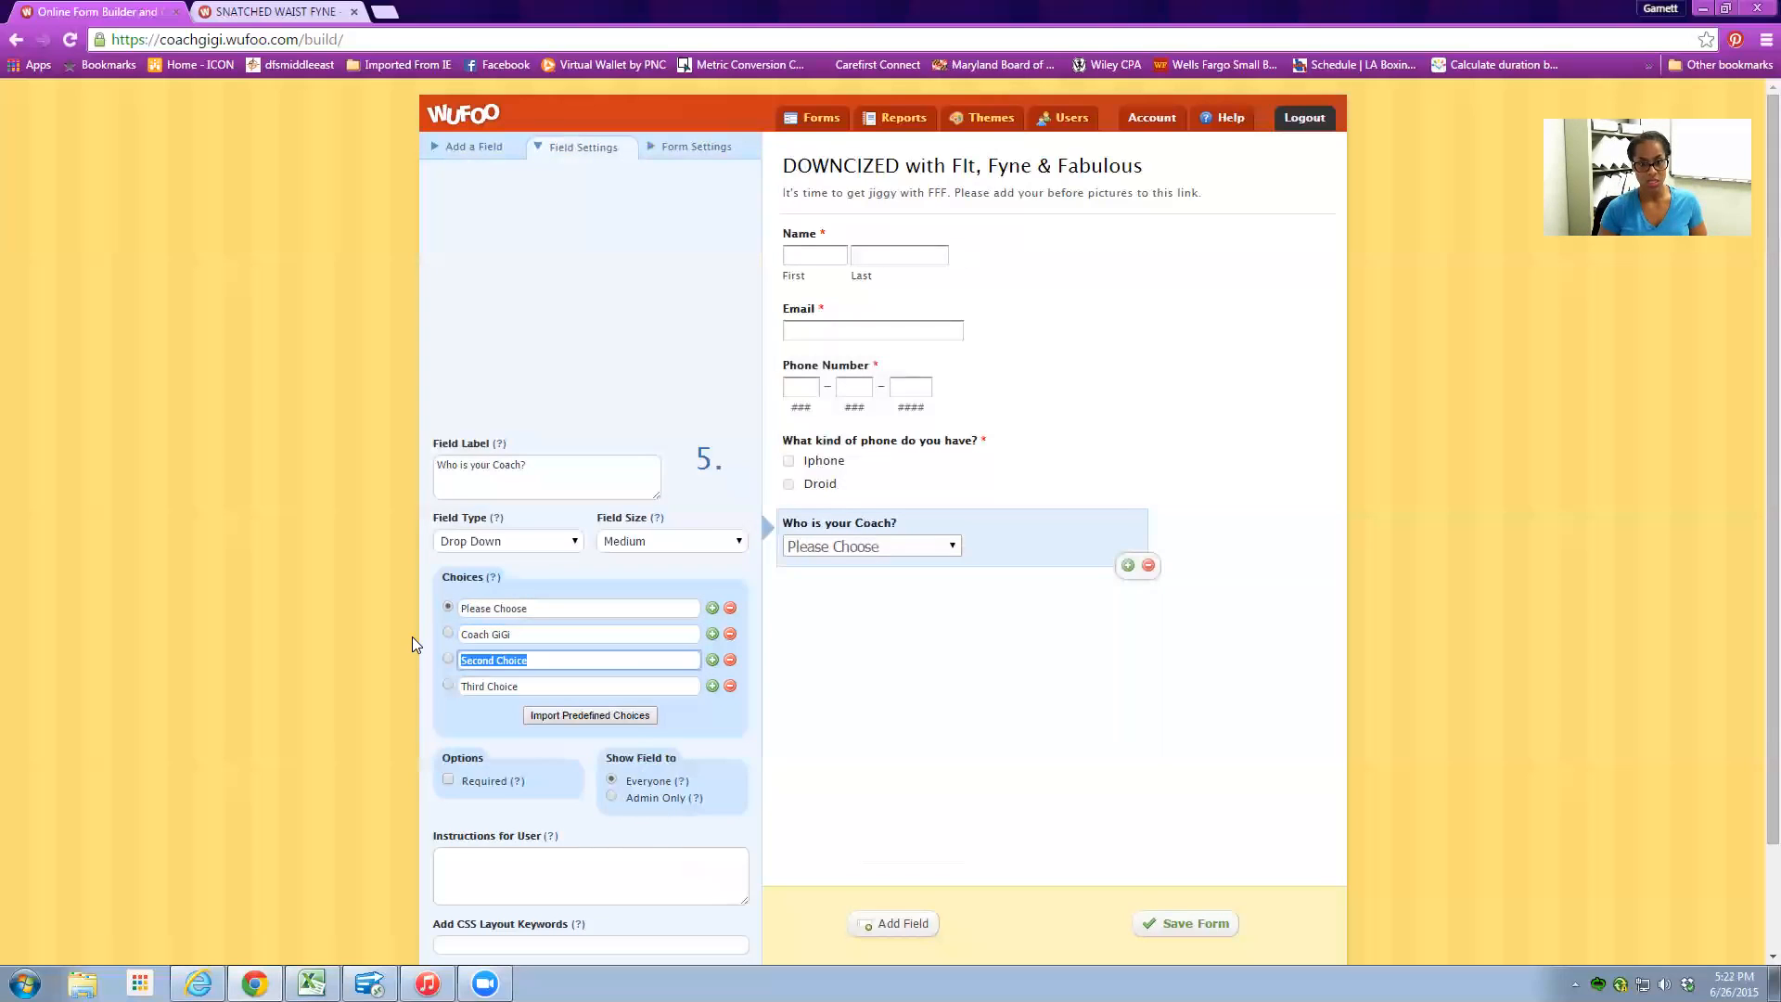
type("Coach Bo")
key("Tab")
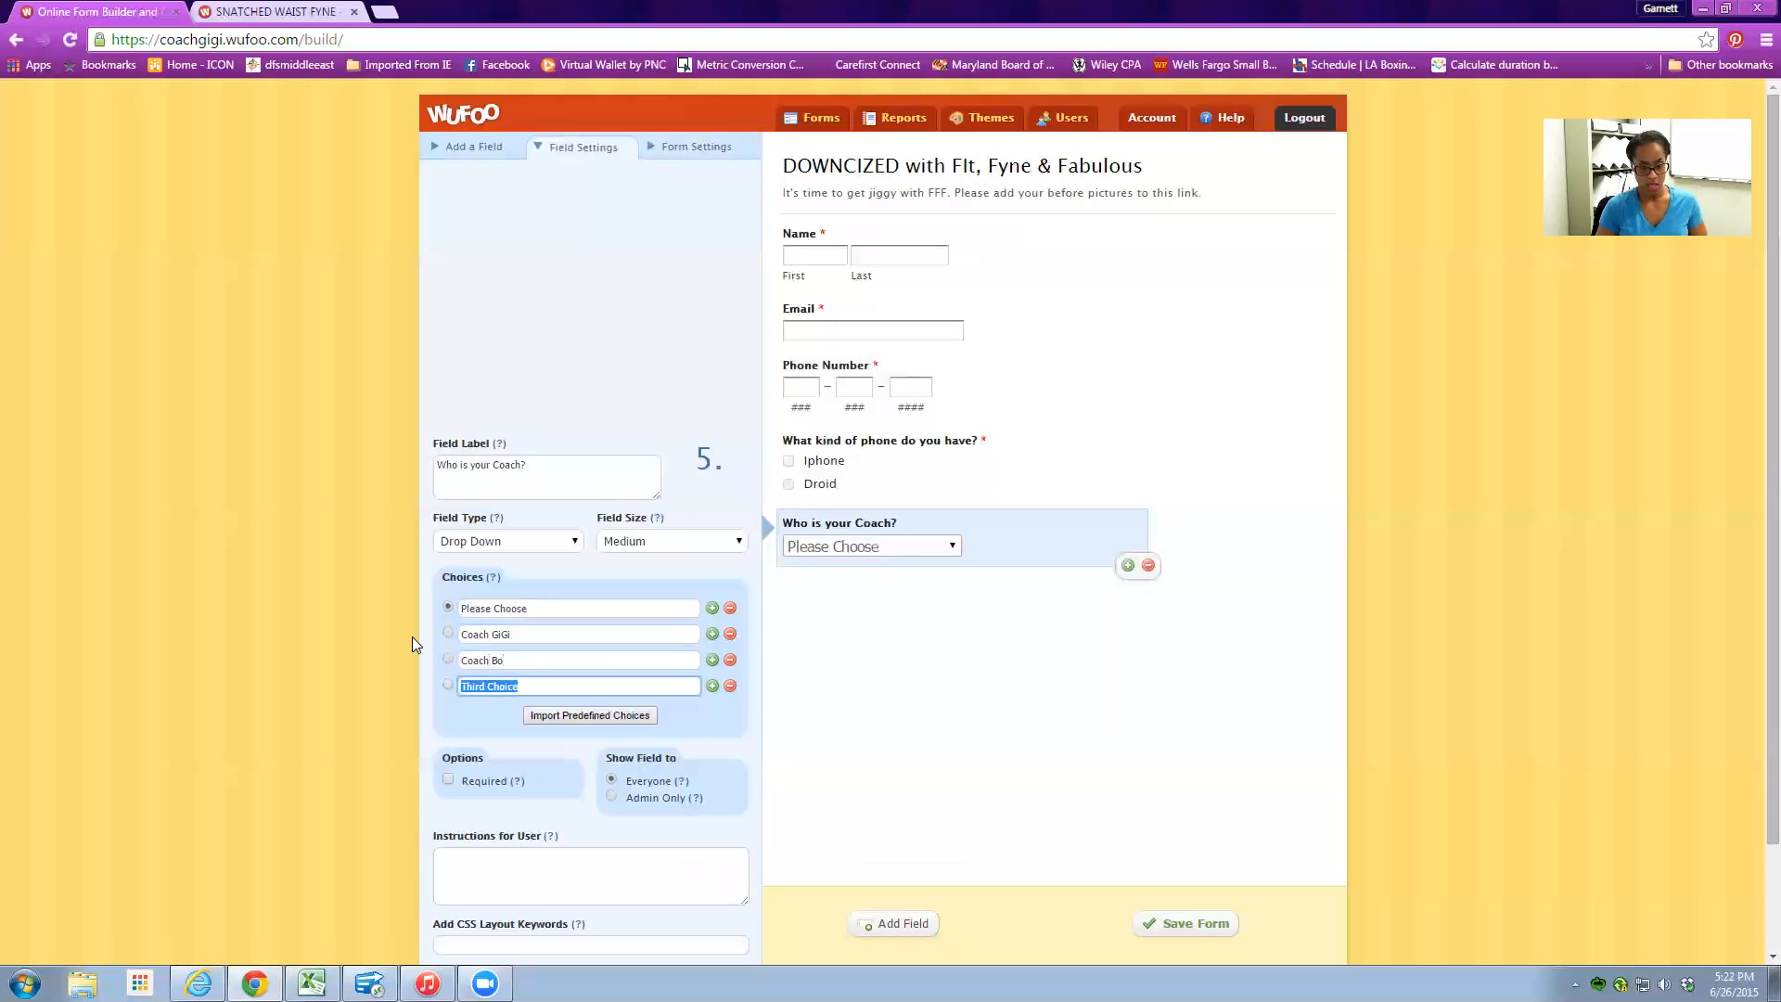
type("Coach Tynica")
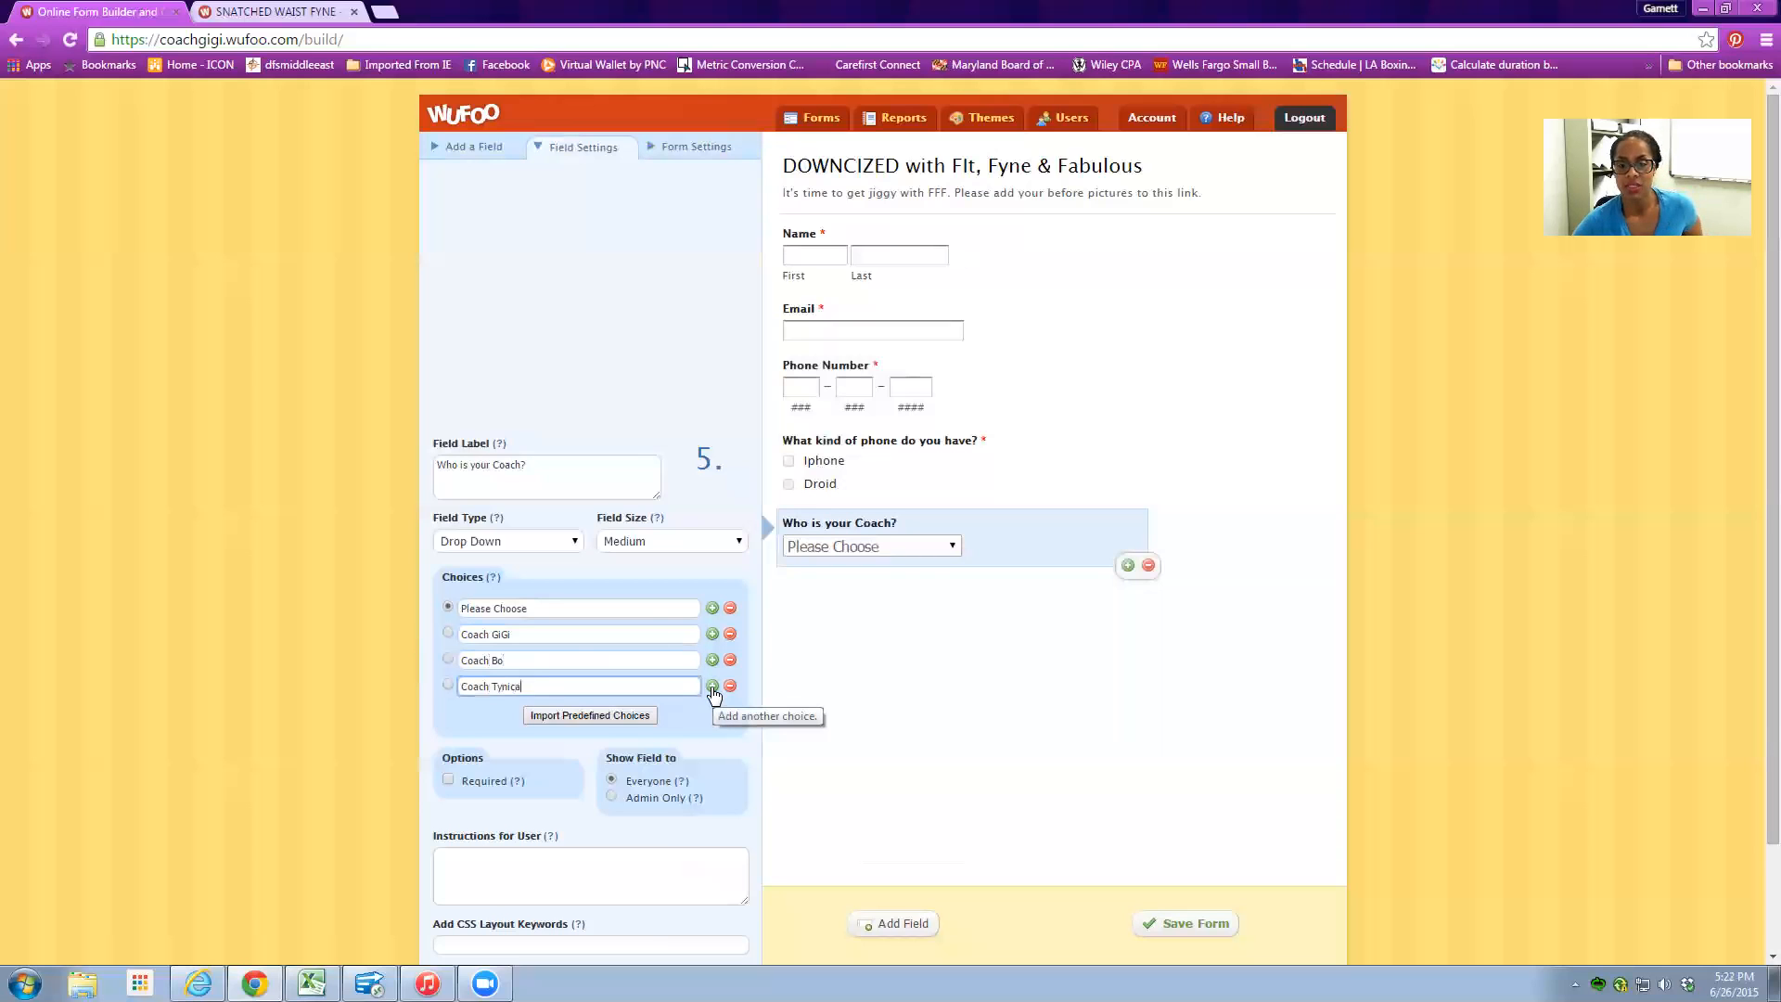
left_click(712, 686)
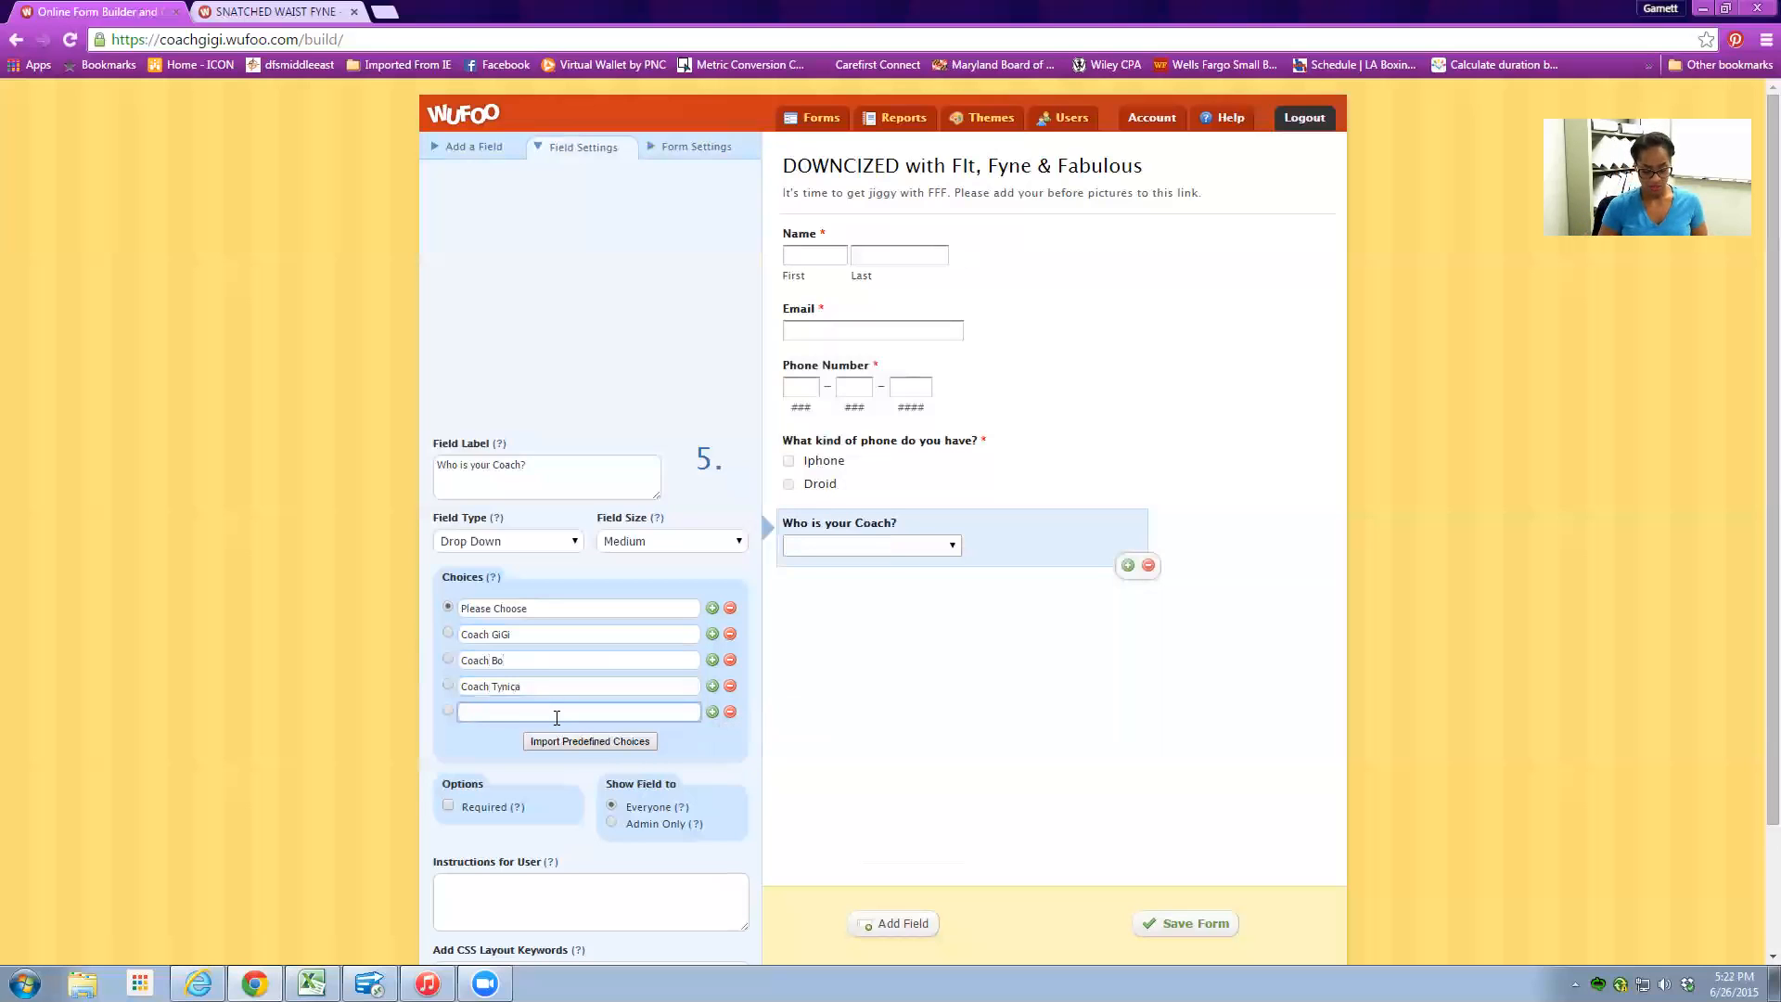
type("Coach TywFit")
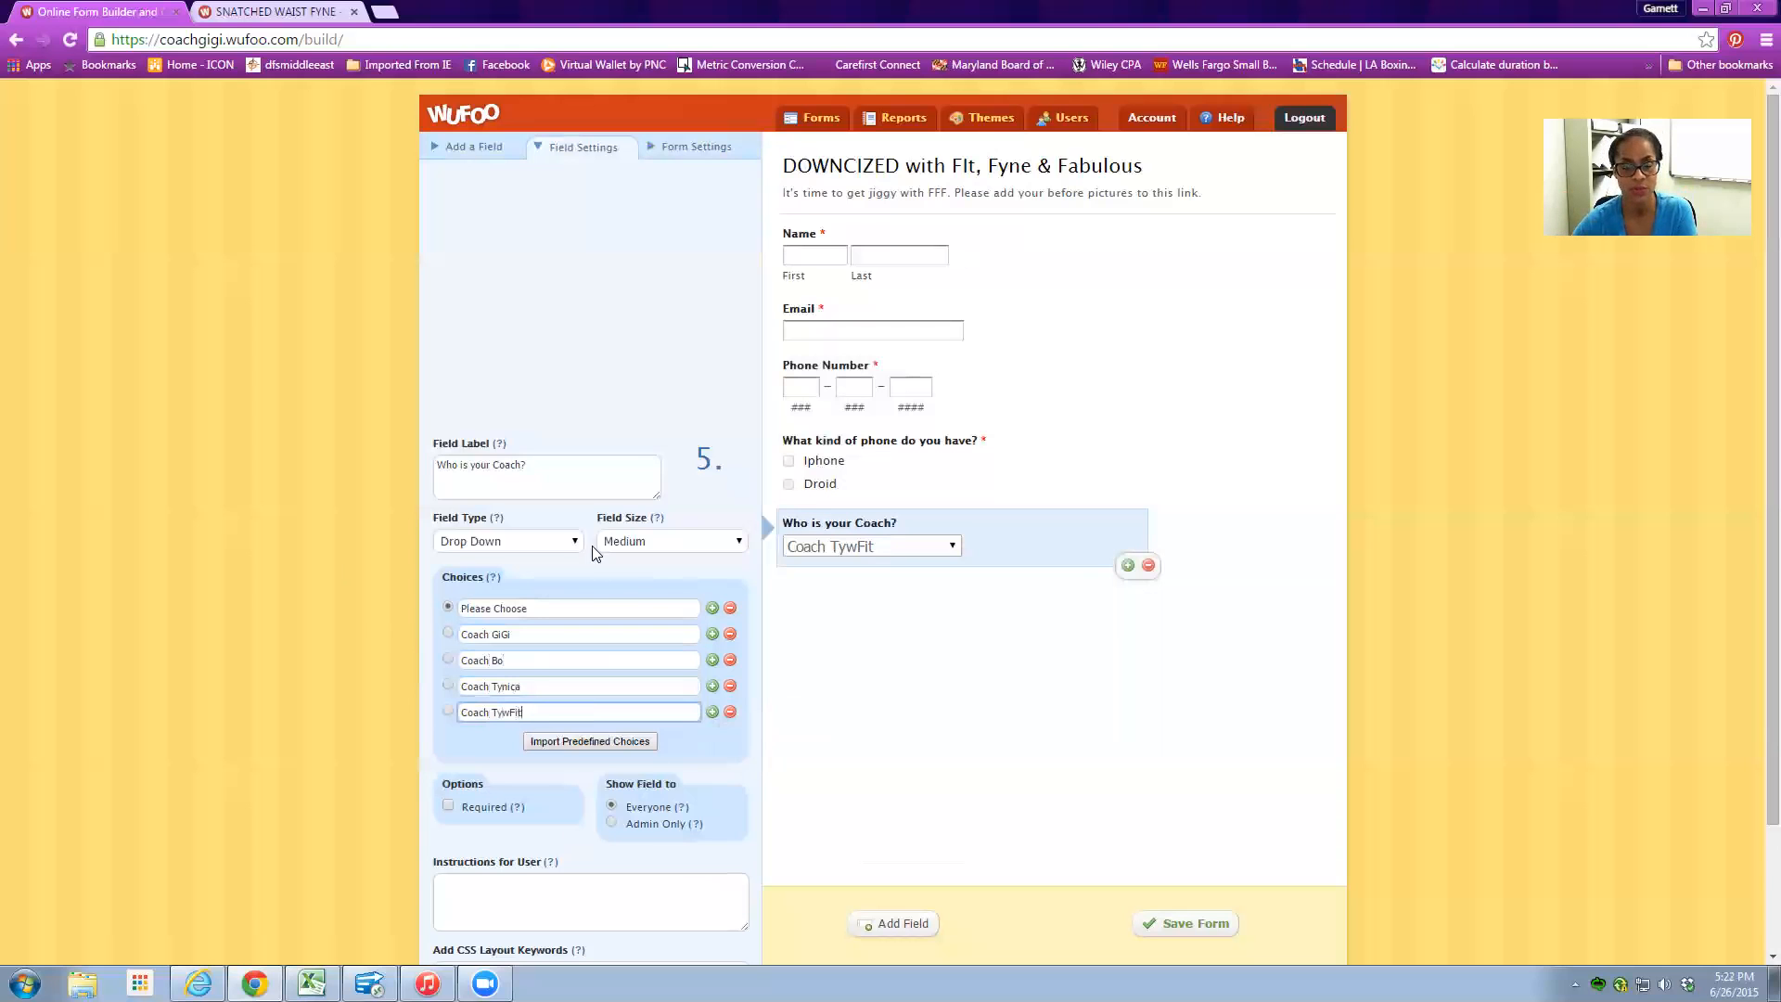
left_click(500, 155)
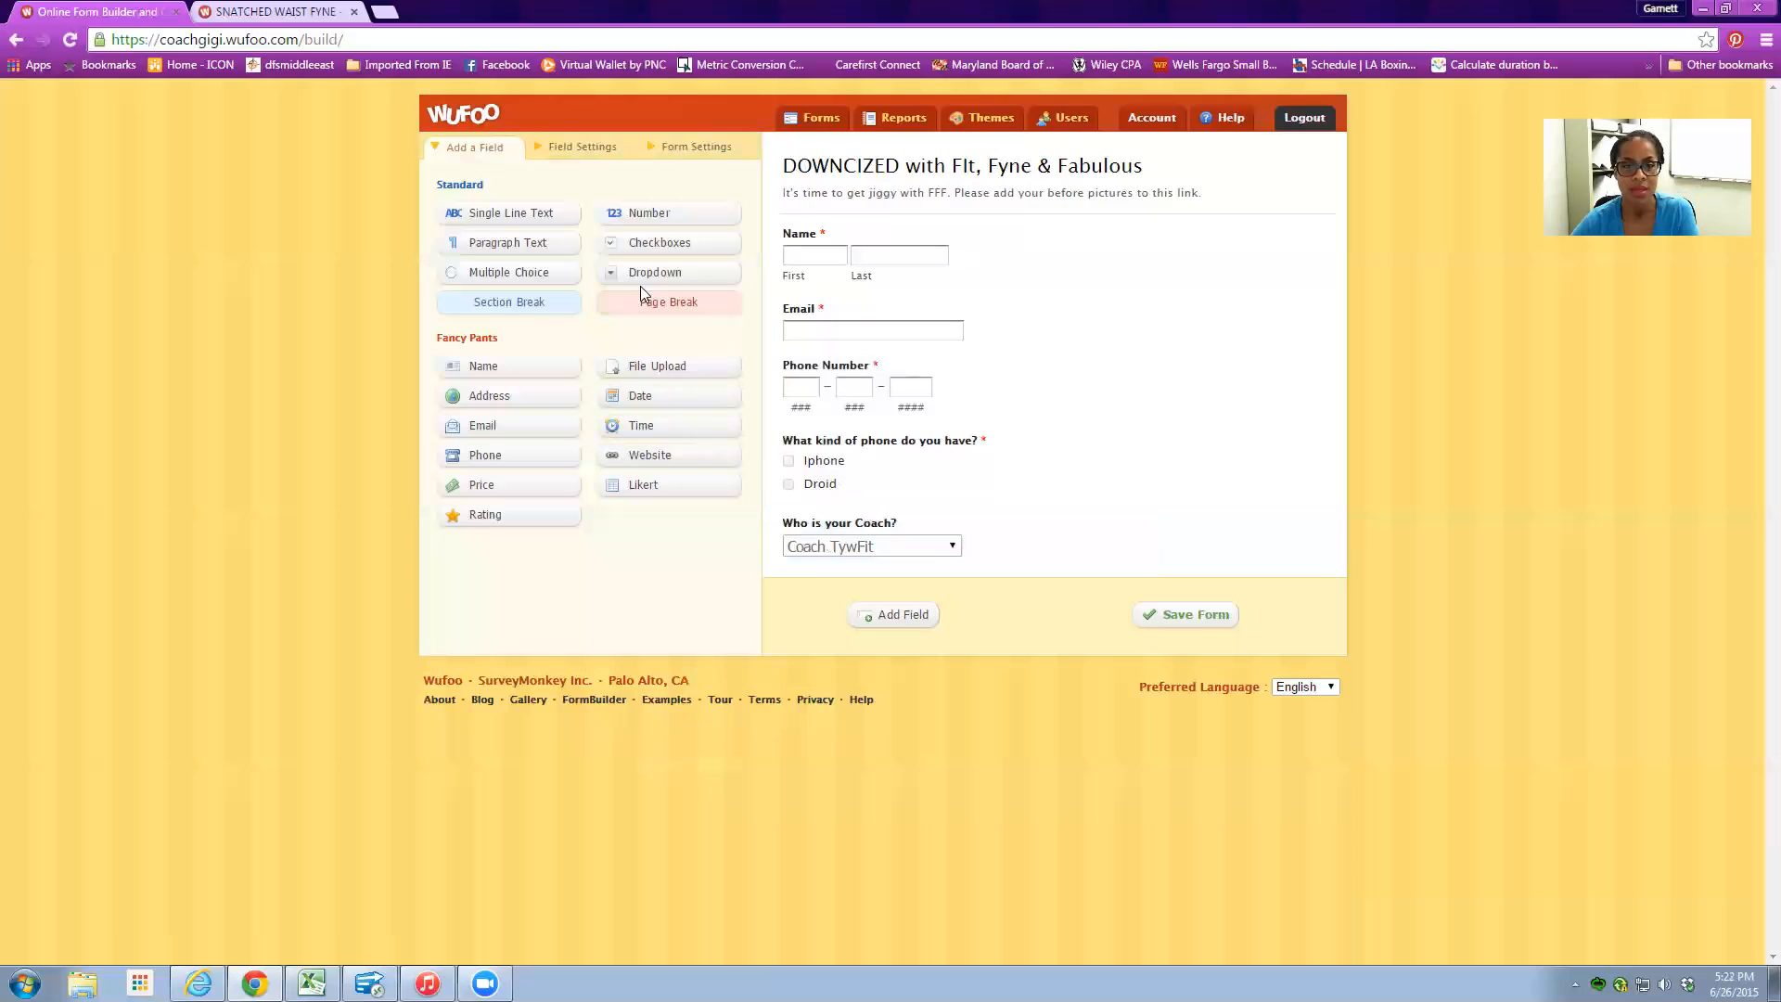
left_click(855, 536)
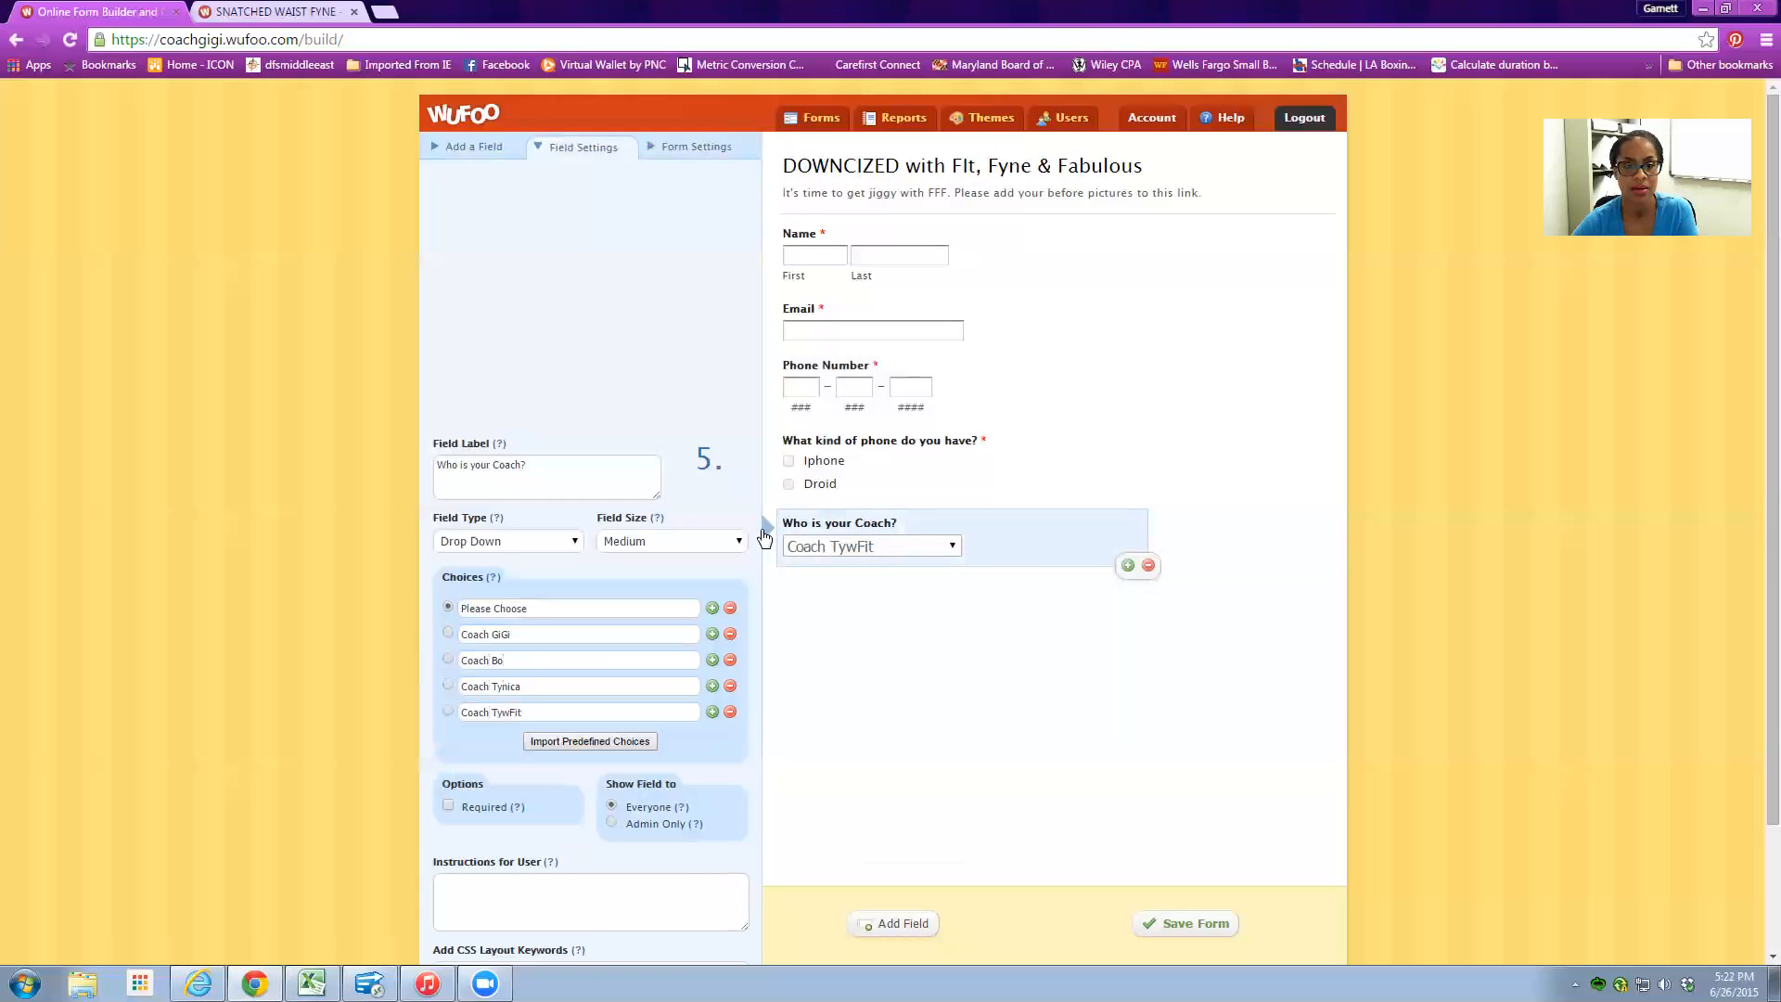
left_click(507, 608)
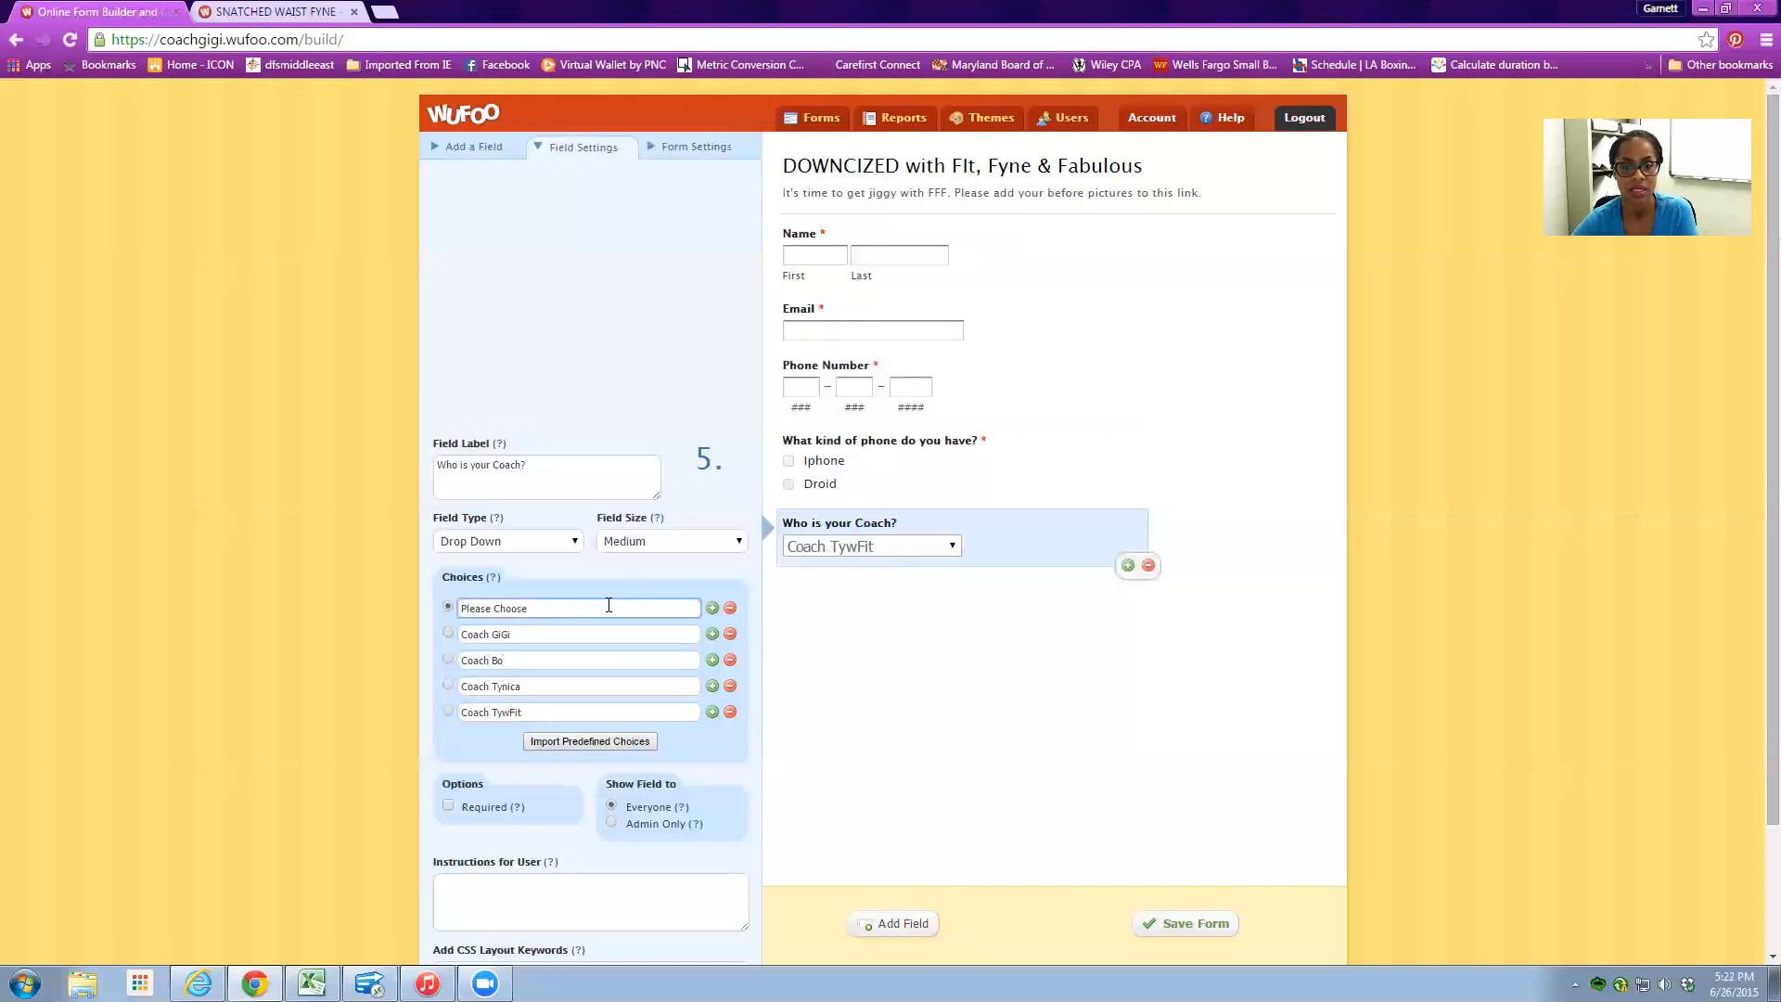
left_click(584, 633)
left_click(549, 607)
scroll(714, 826, "down", 2)
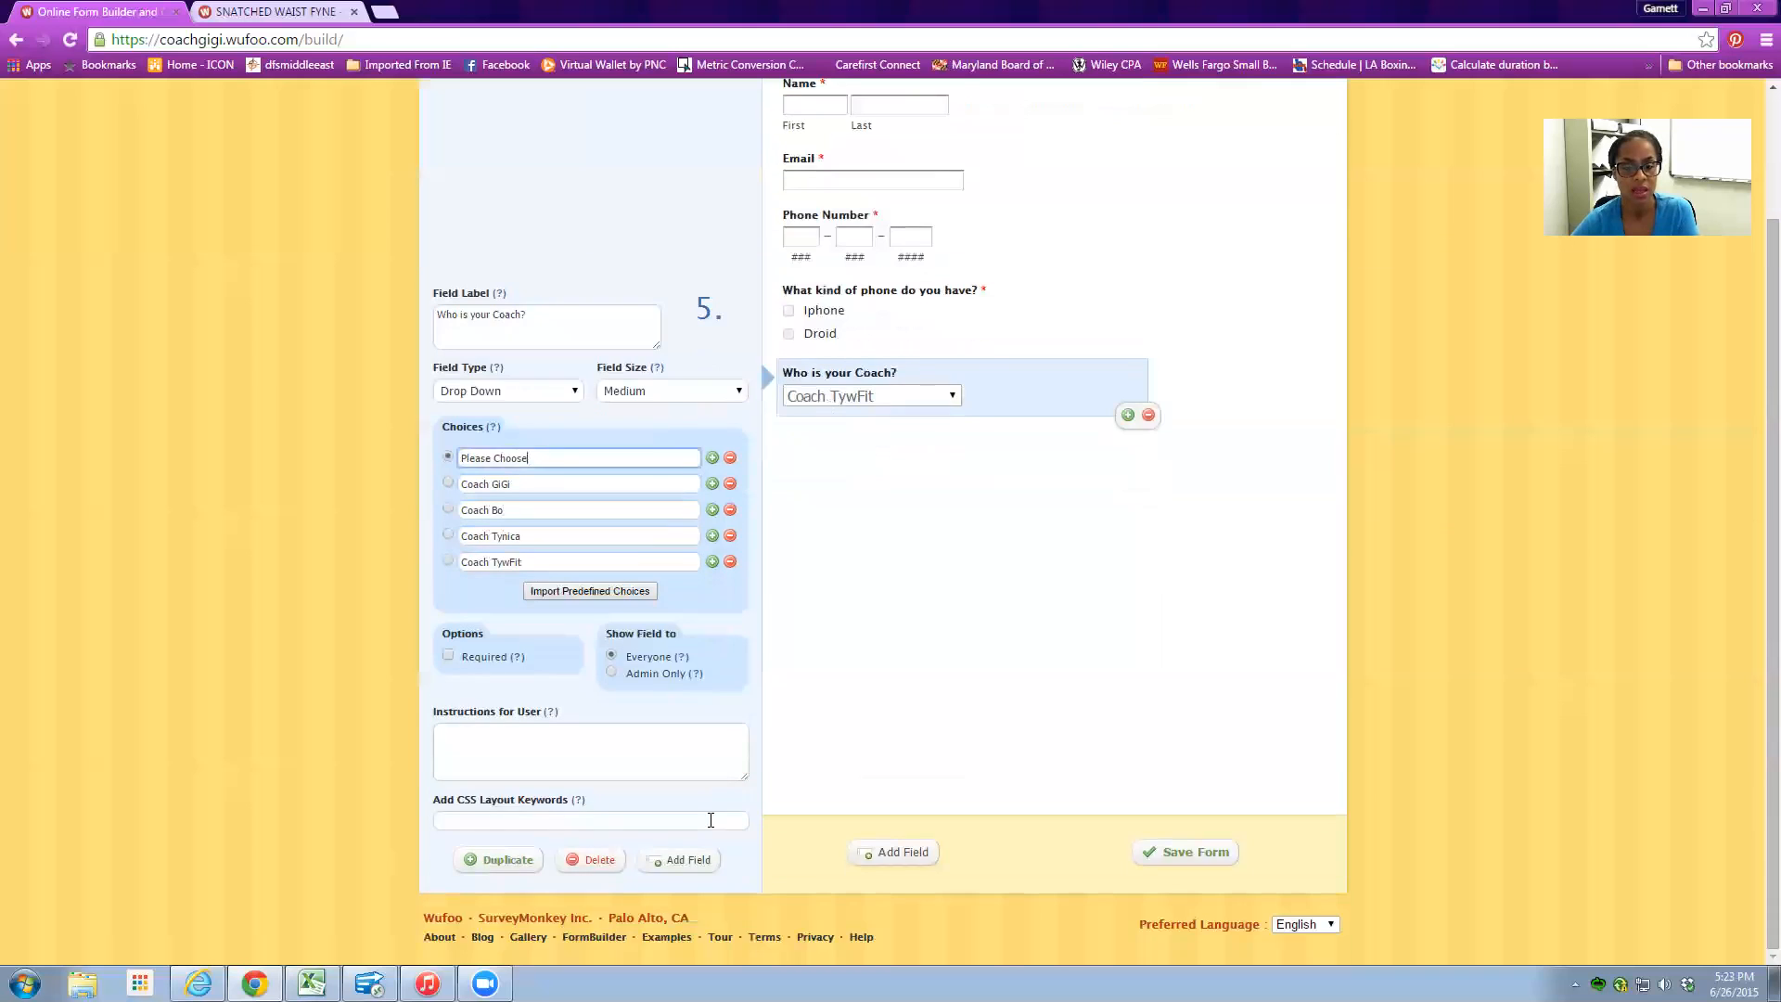
scroll(446, 111, "up", 2)
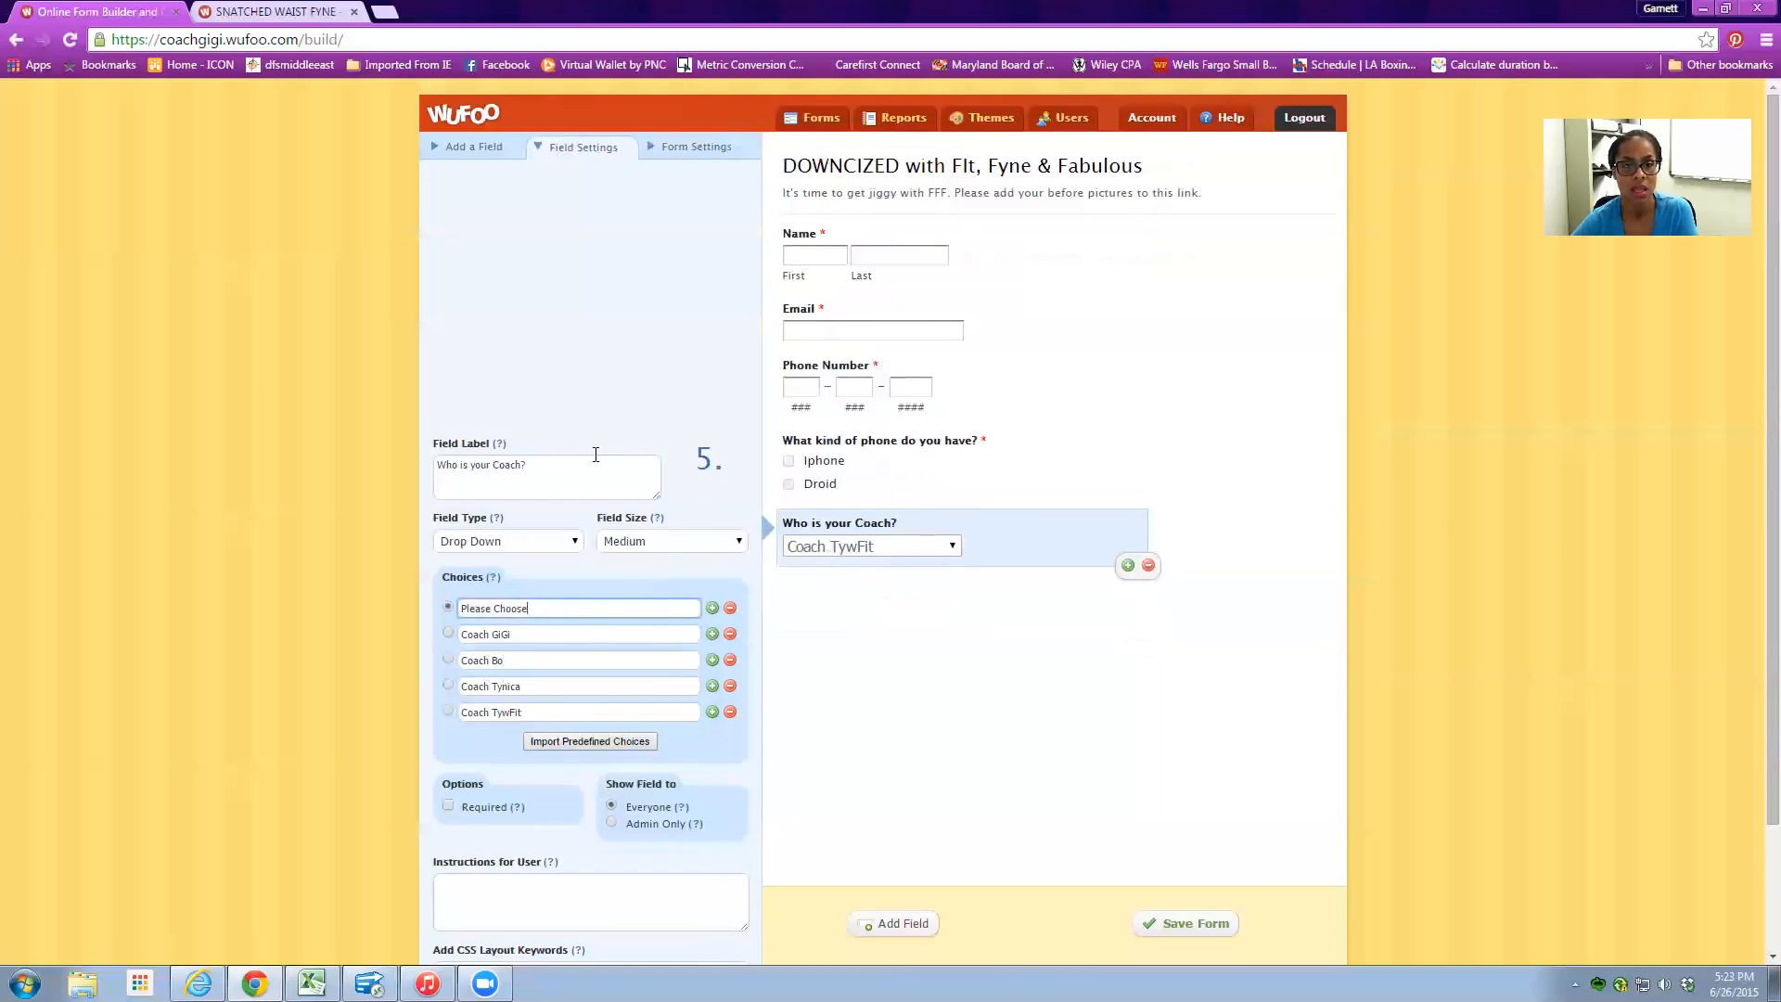
- Check the Getting Started form for the question after the coach dropdown, and add a Name field below "Who is your Coach?"
left_click(447, 152)
left_click(266, 13)
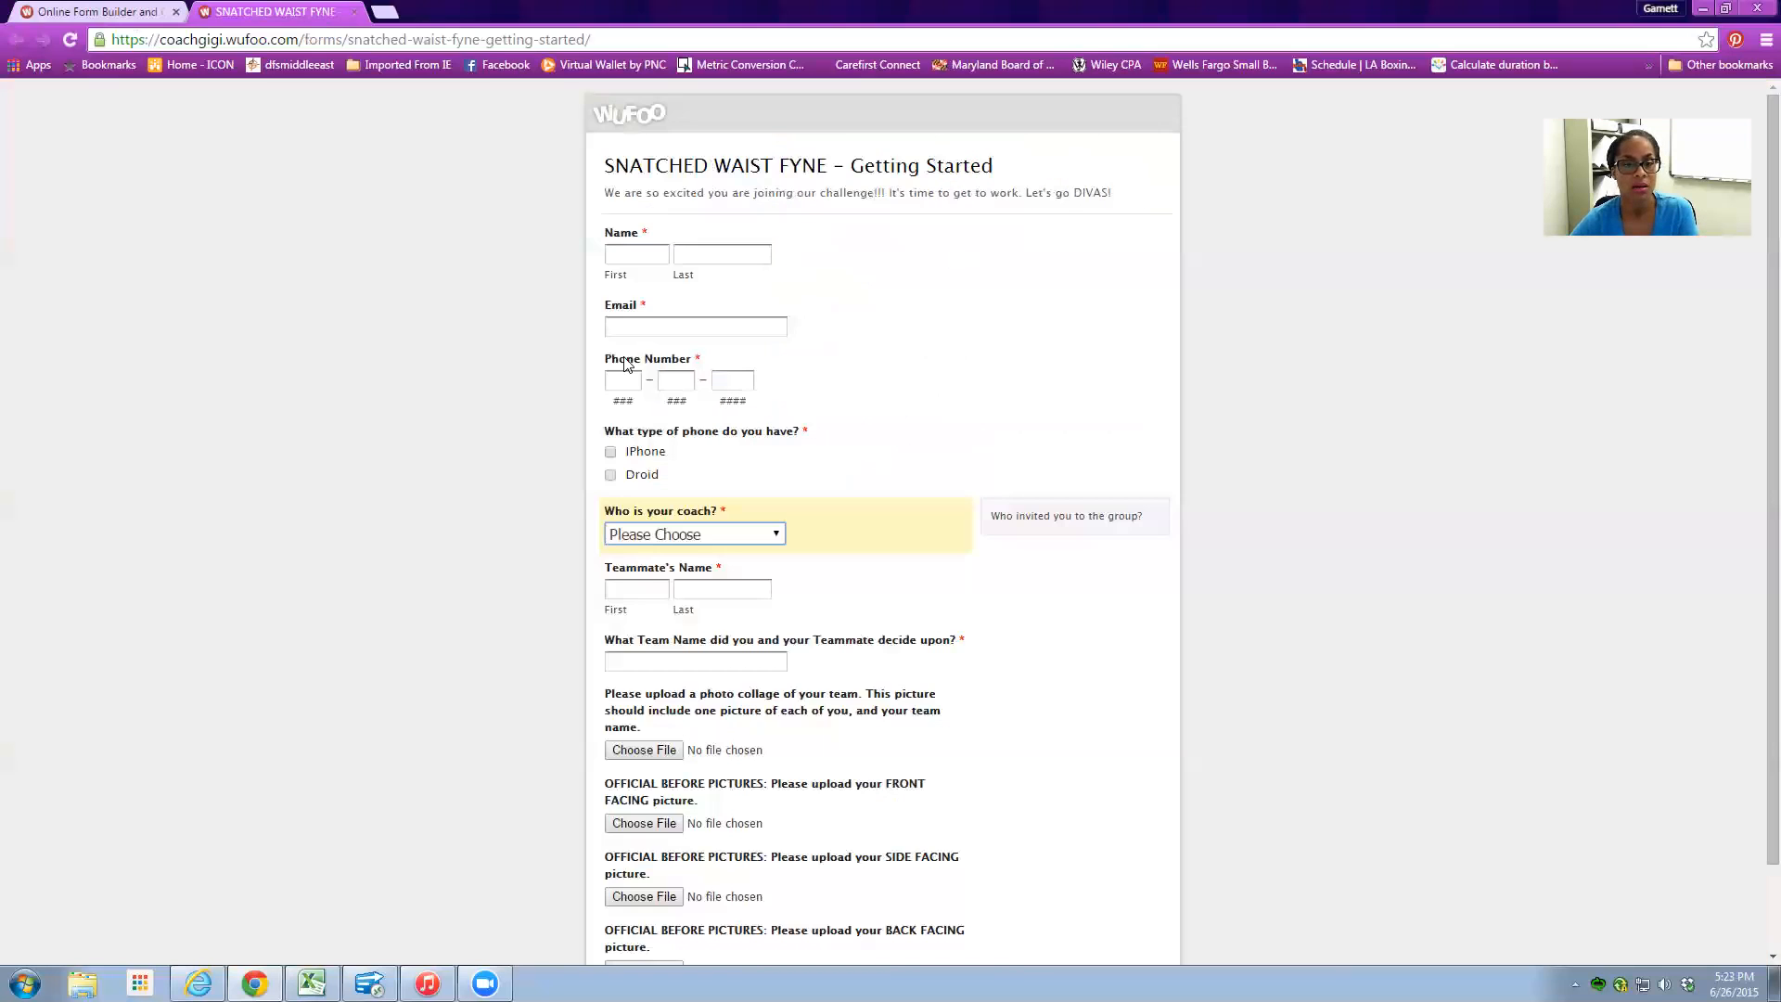
left_click(97, 11)
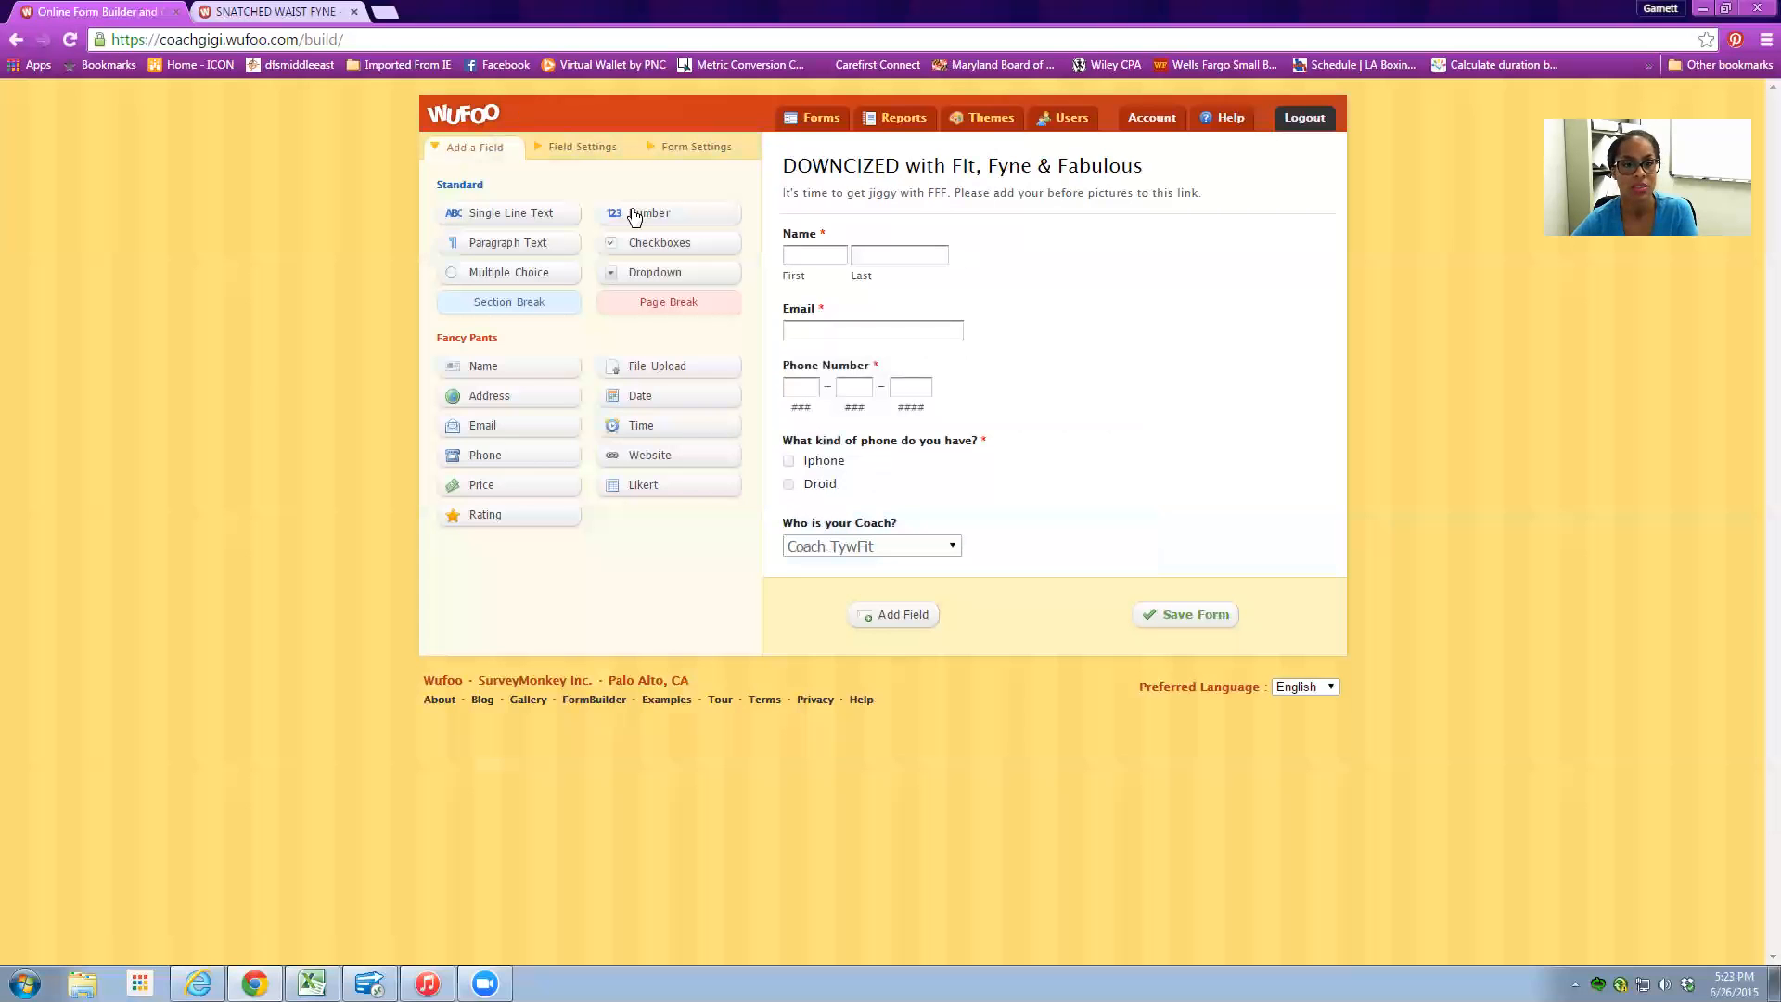
left_click(514, 374)
left_click(867, 598)
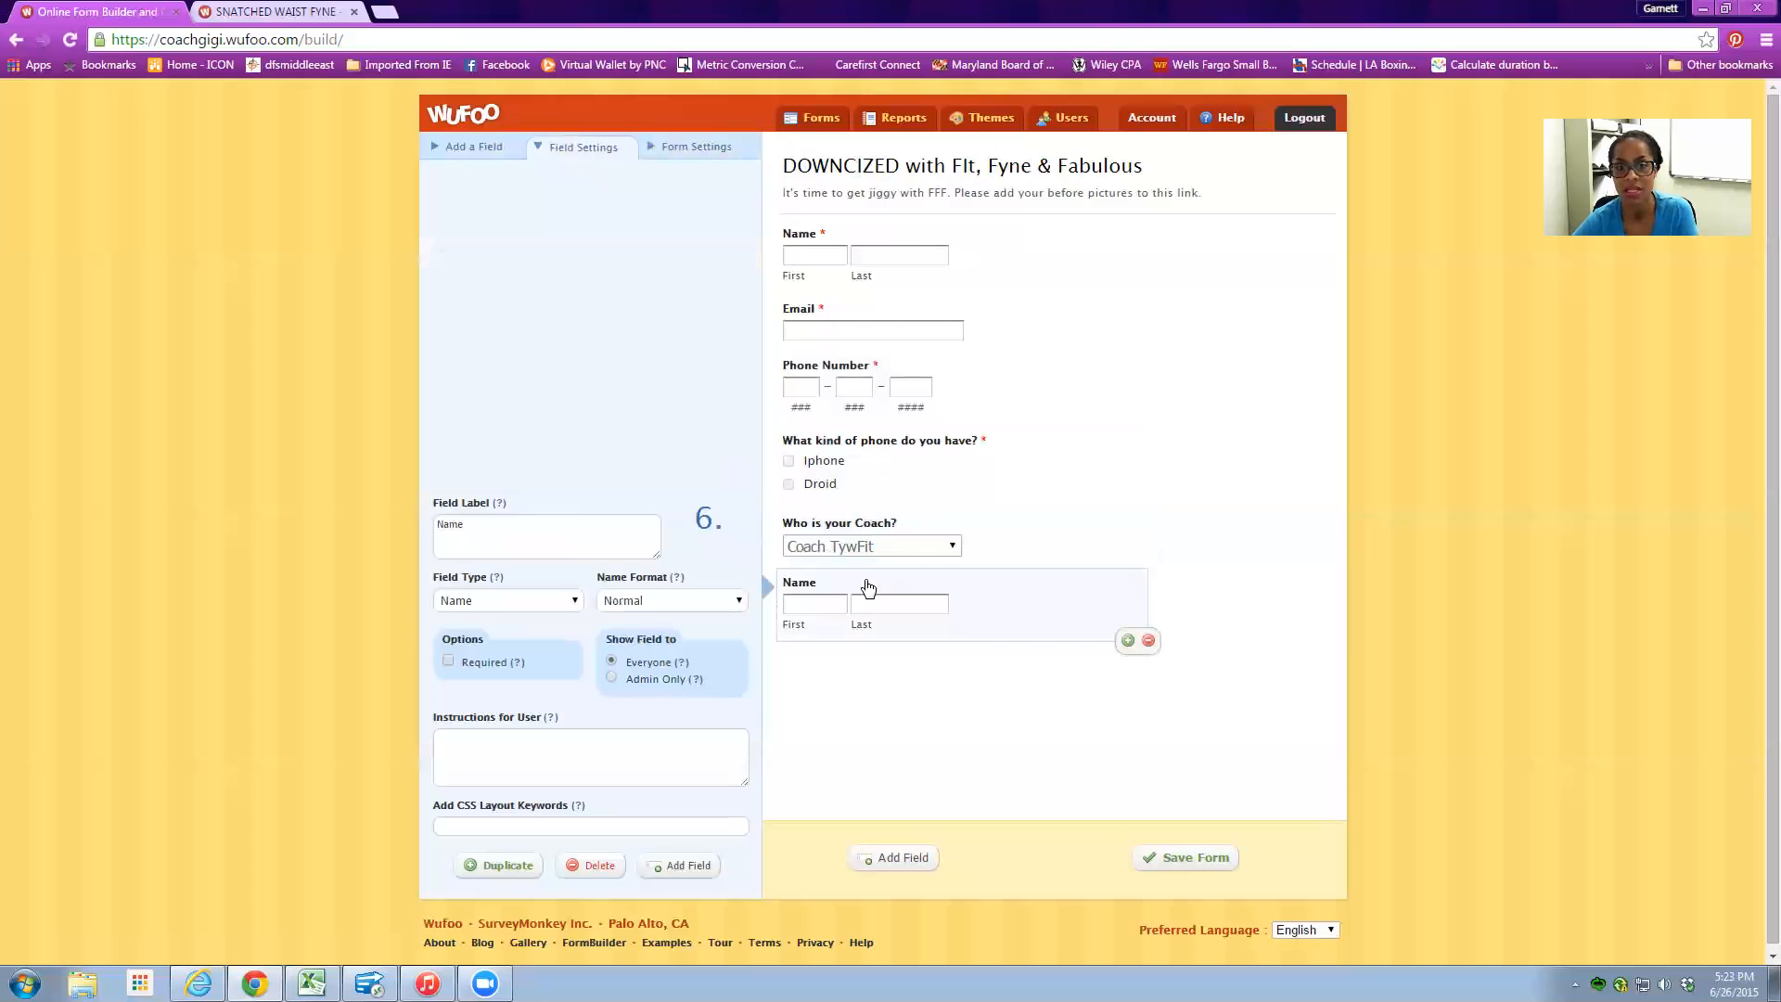
- Label the new name field "Teammate's Name" and make it required
double_click(478, 521)
type("Teammate's Name")
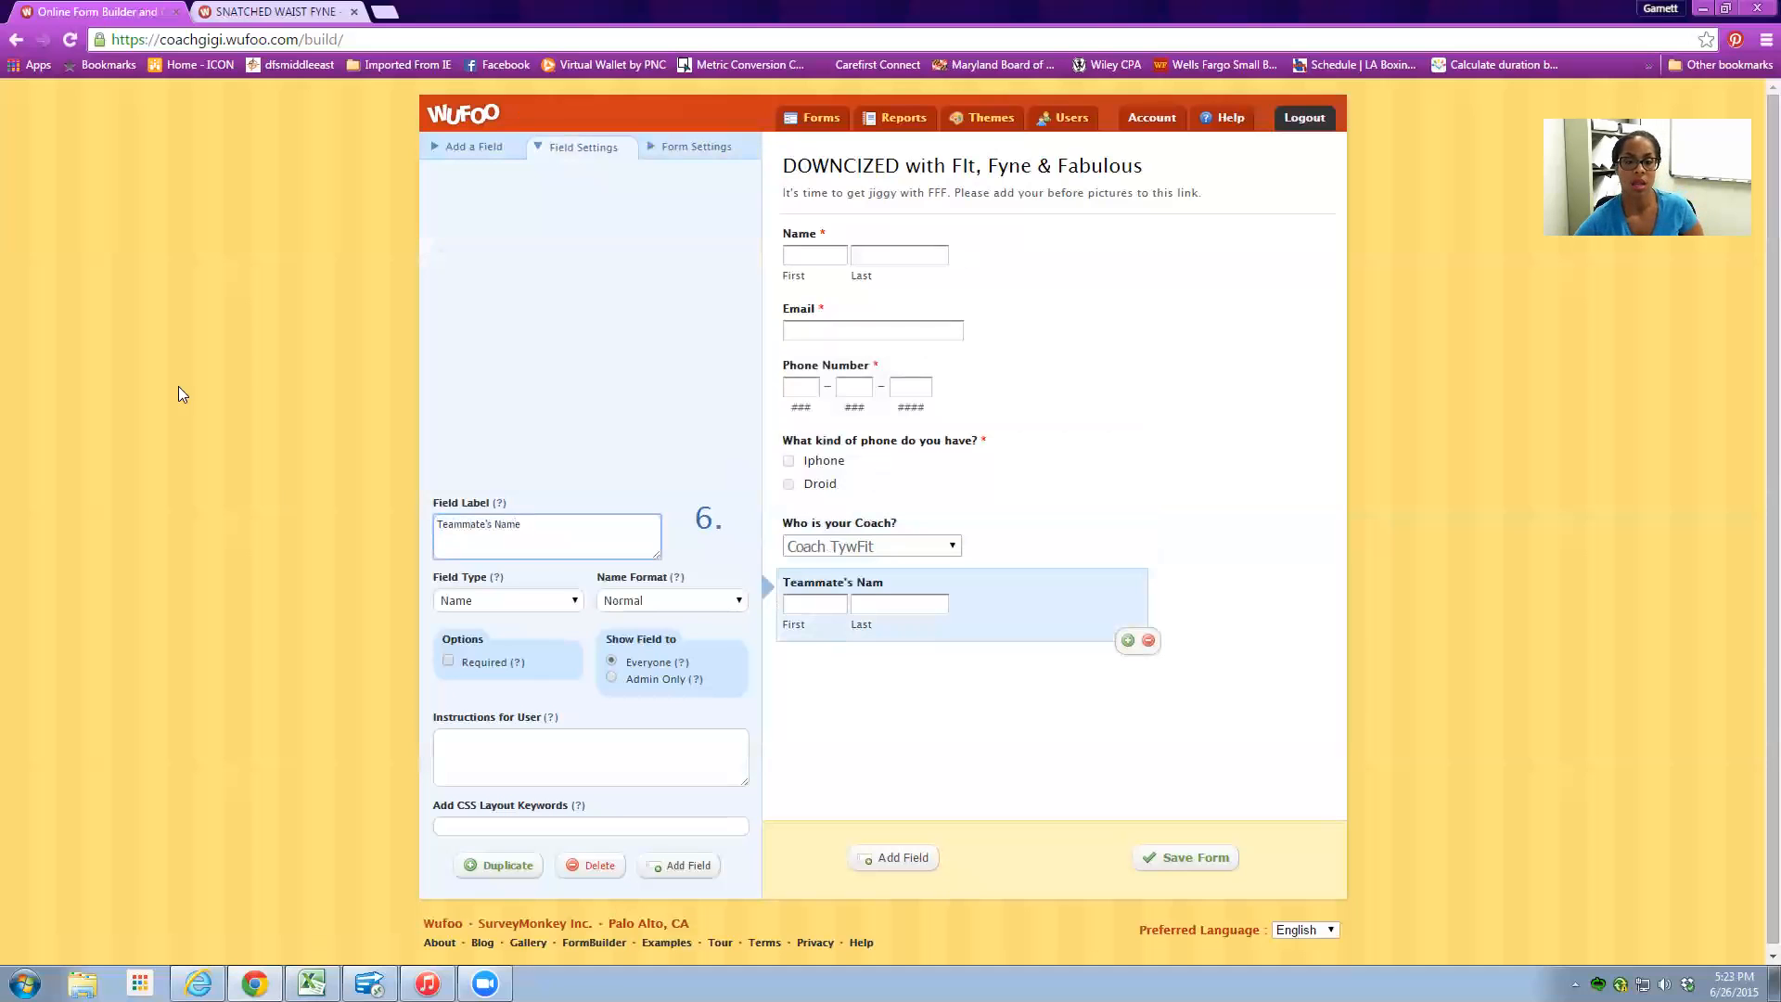
left_click(448, 662)
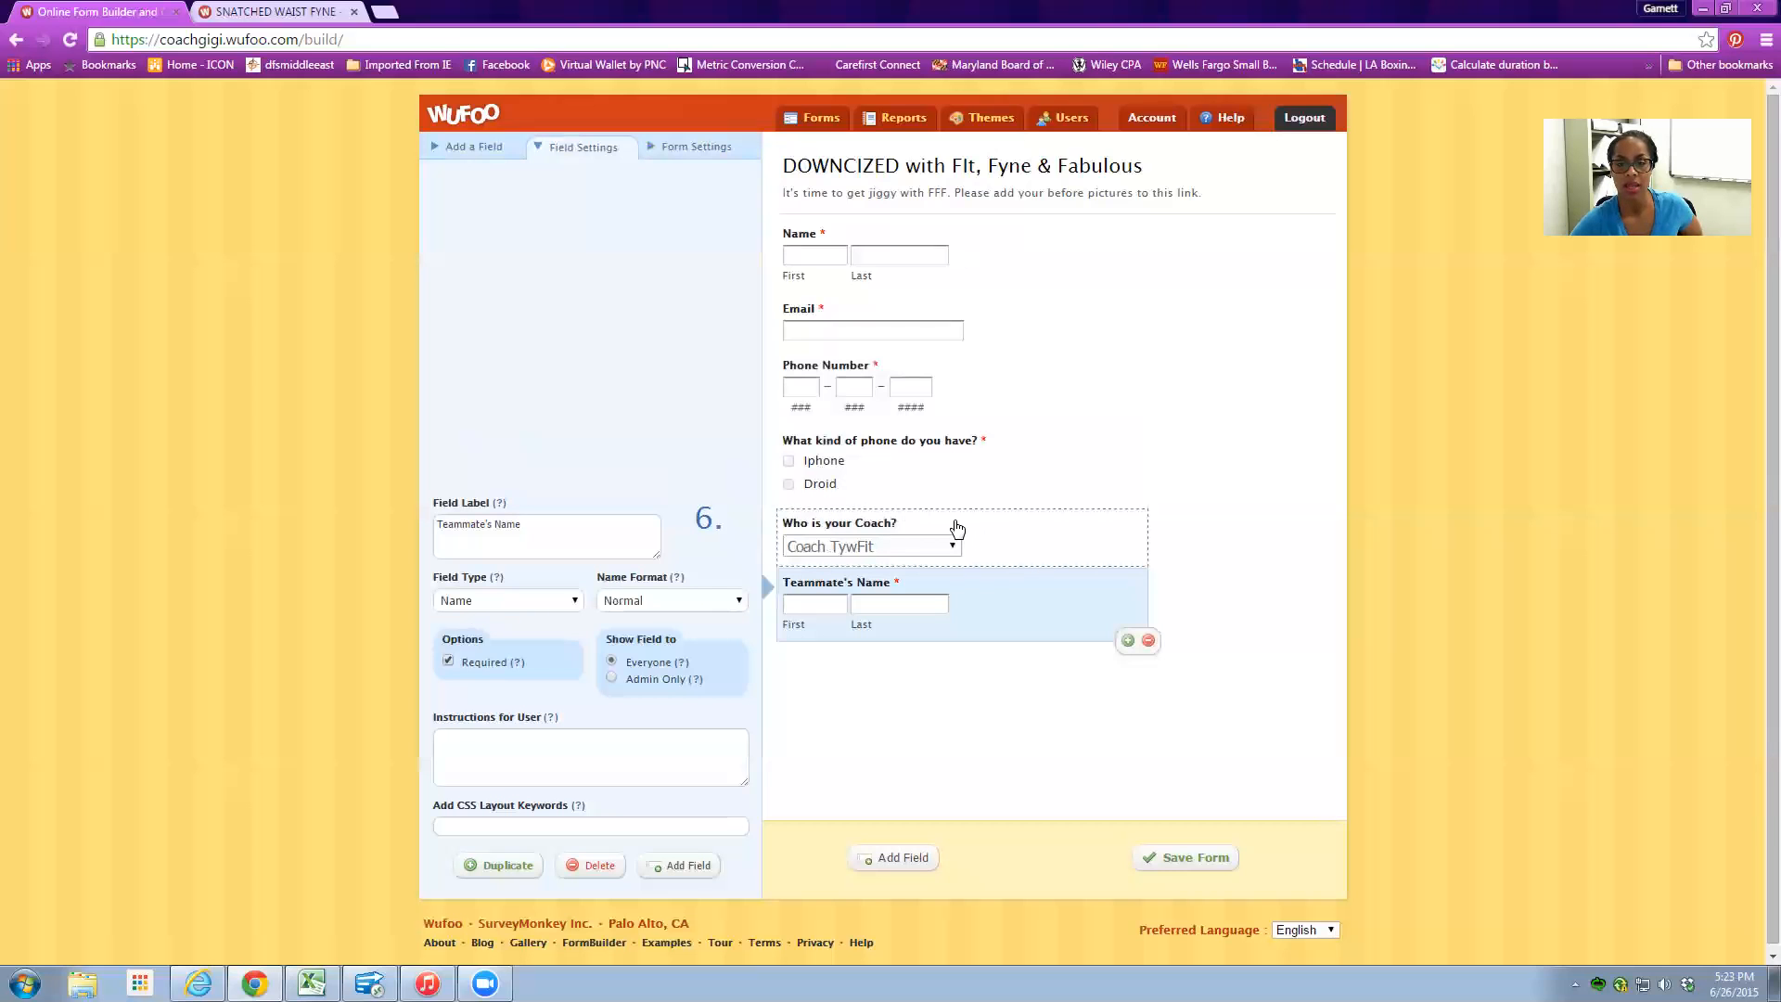
- Make the "Who is your Coach?" dropdown a required field
left_click(928, 527)
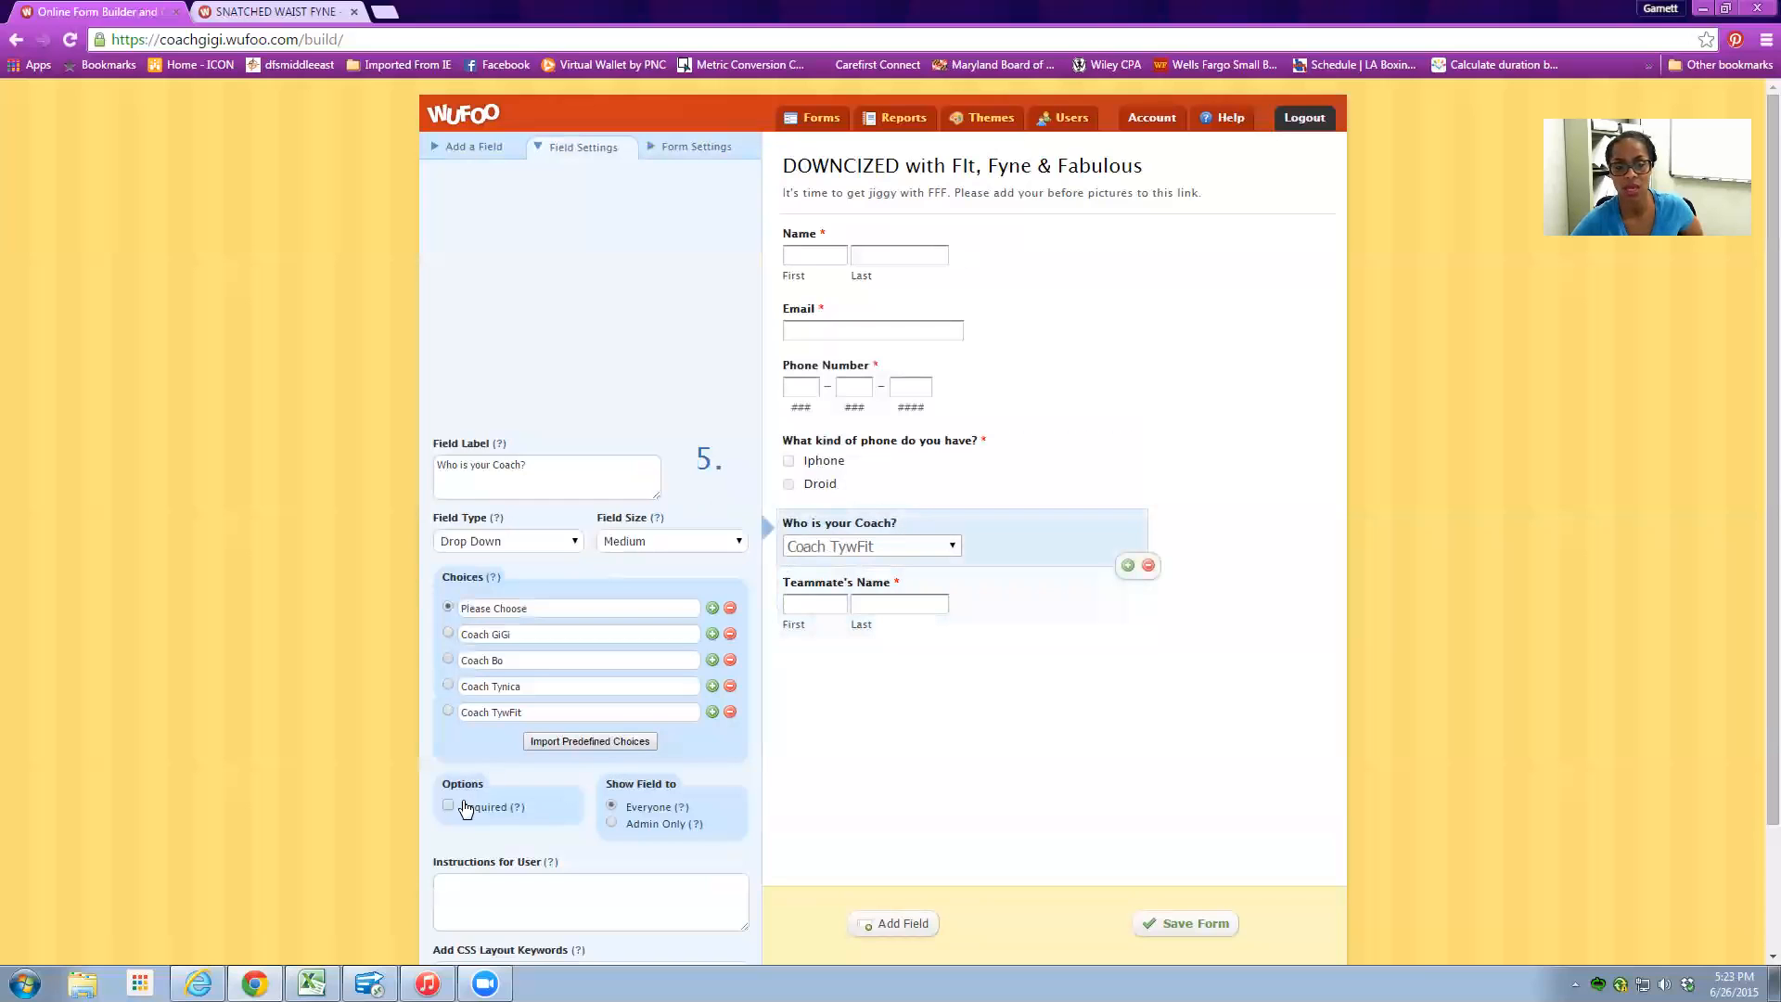
left_click(449, 806)
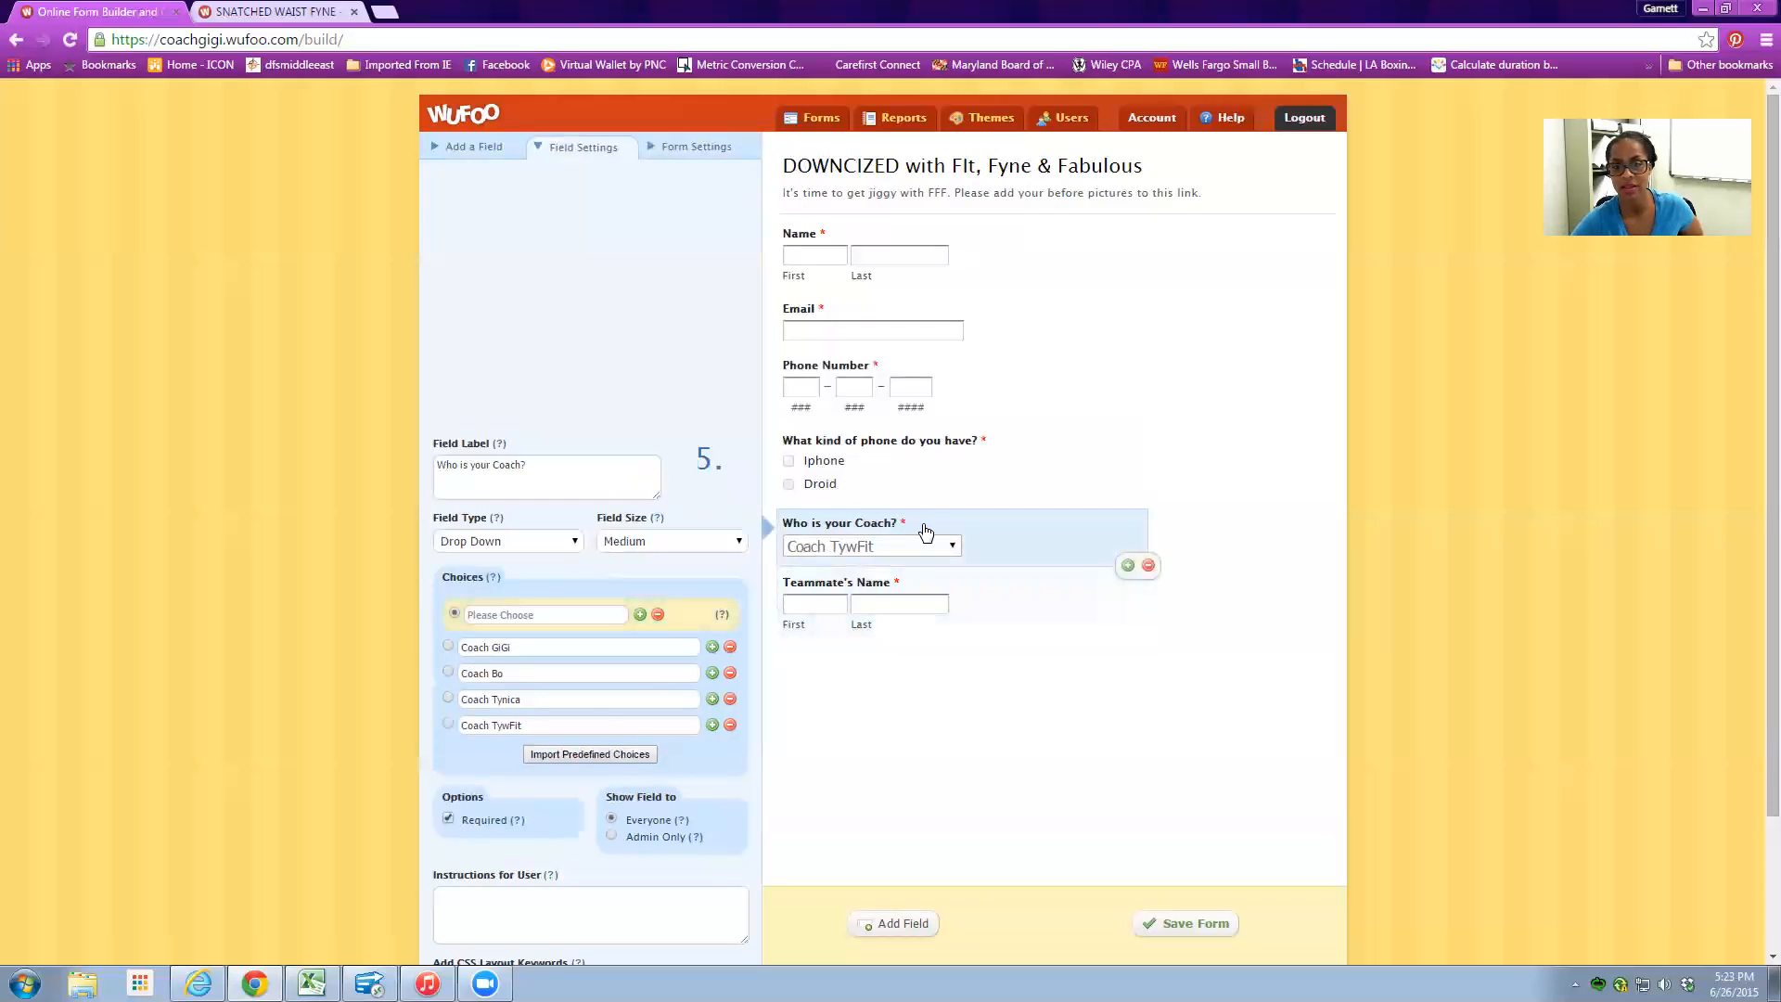
left_click(470, 151)
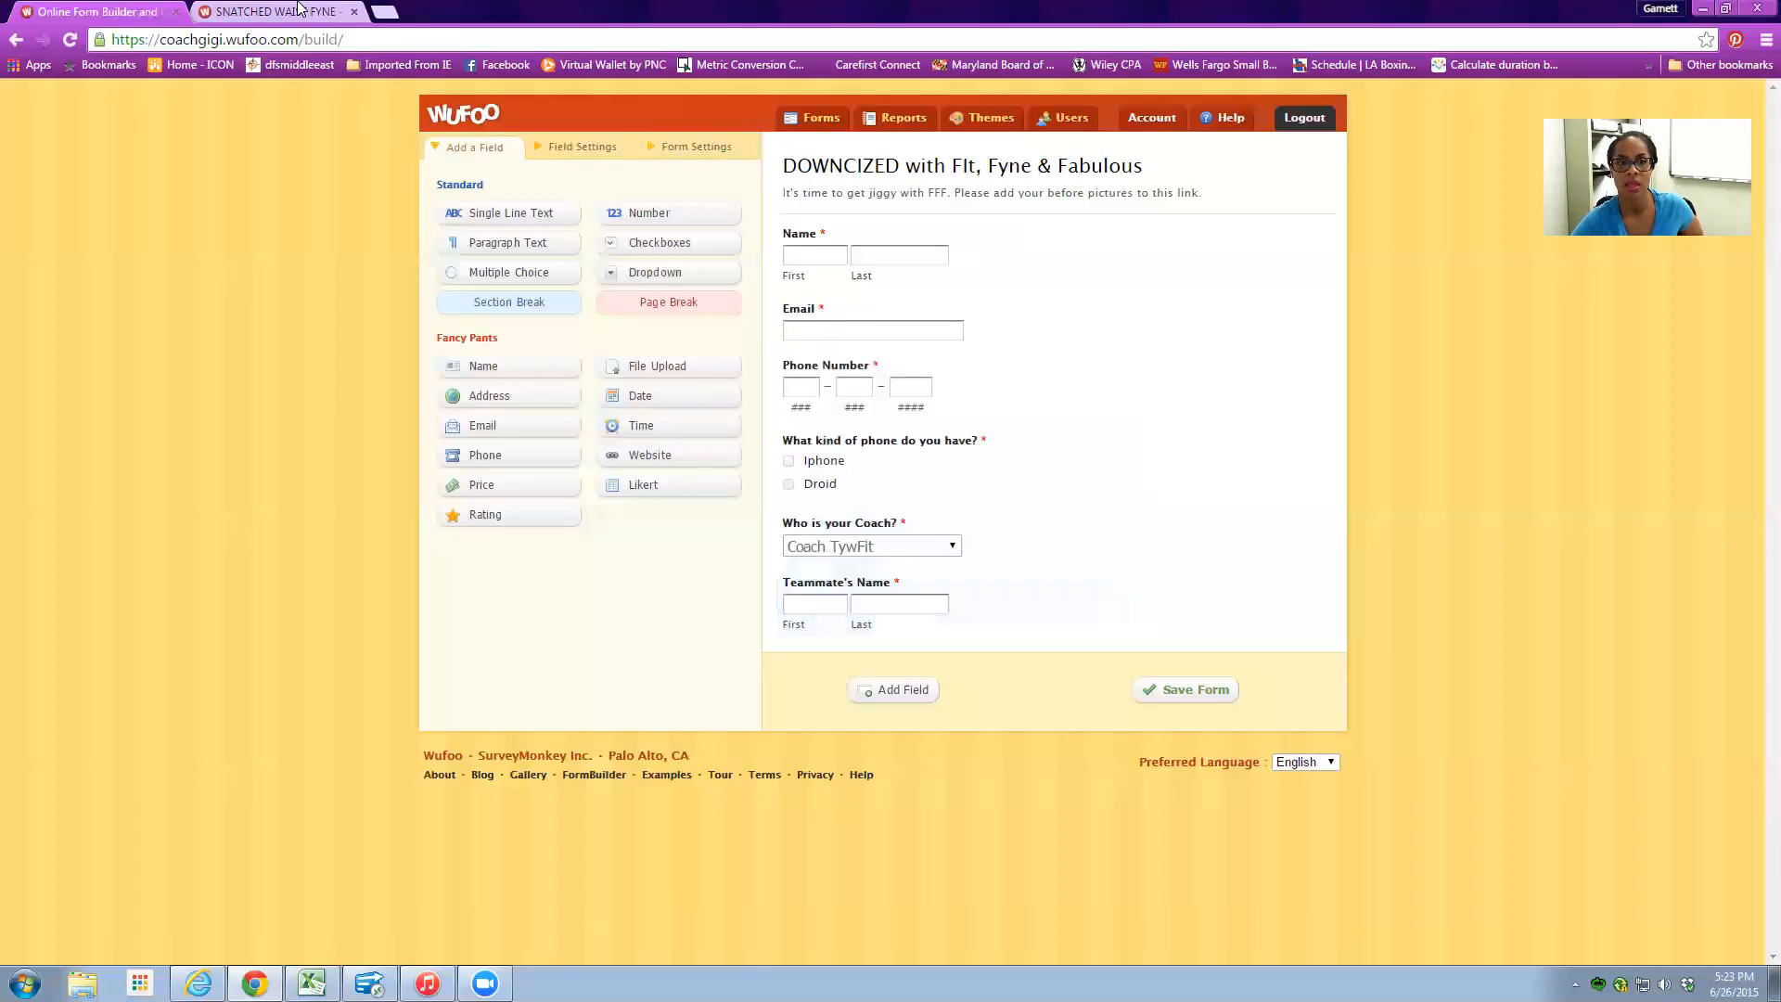
- Following the Getting Started form, add the user instructions "Who invited you to the group?" to the "Who is your Coach?" field
left_click(275, 11)
scroll(756, 621, "down", 2)
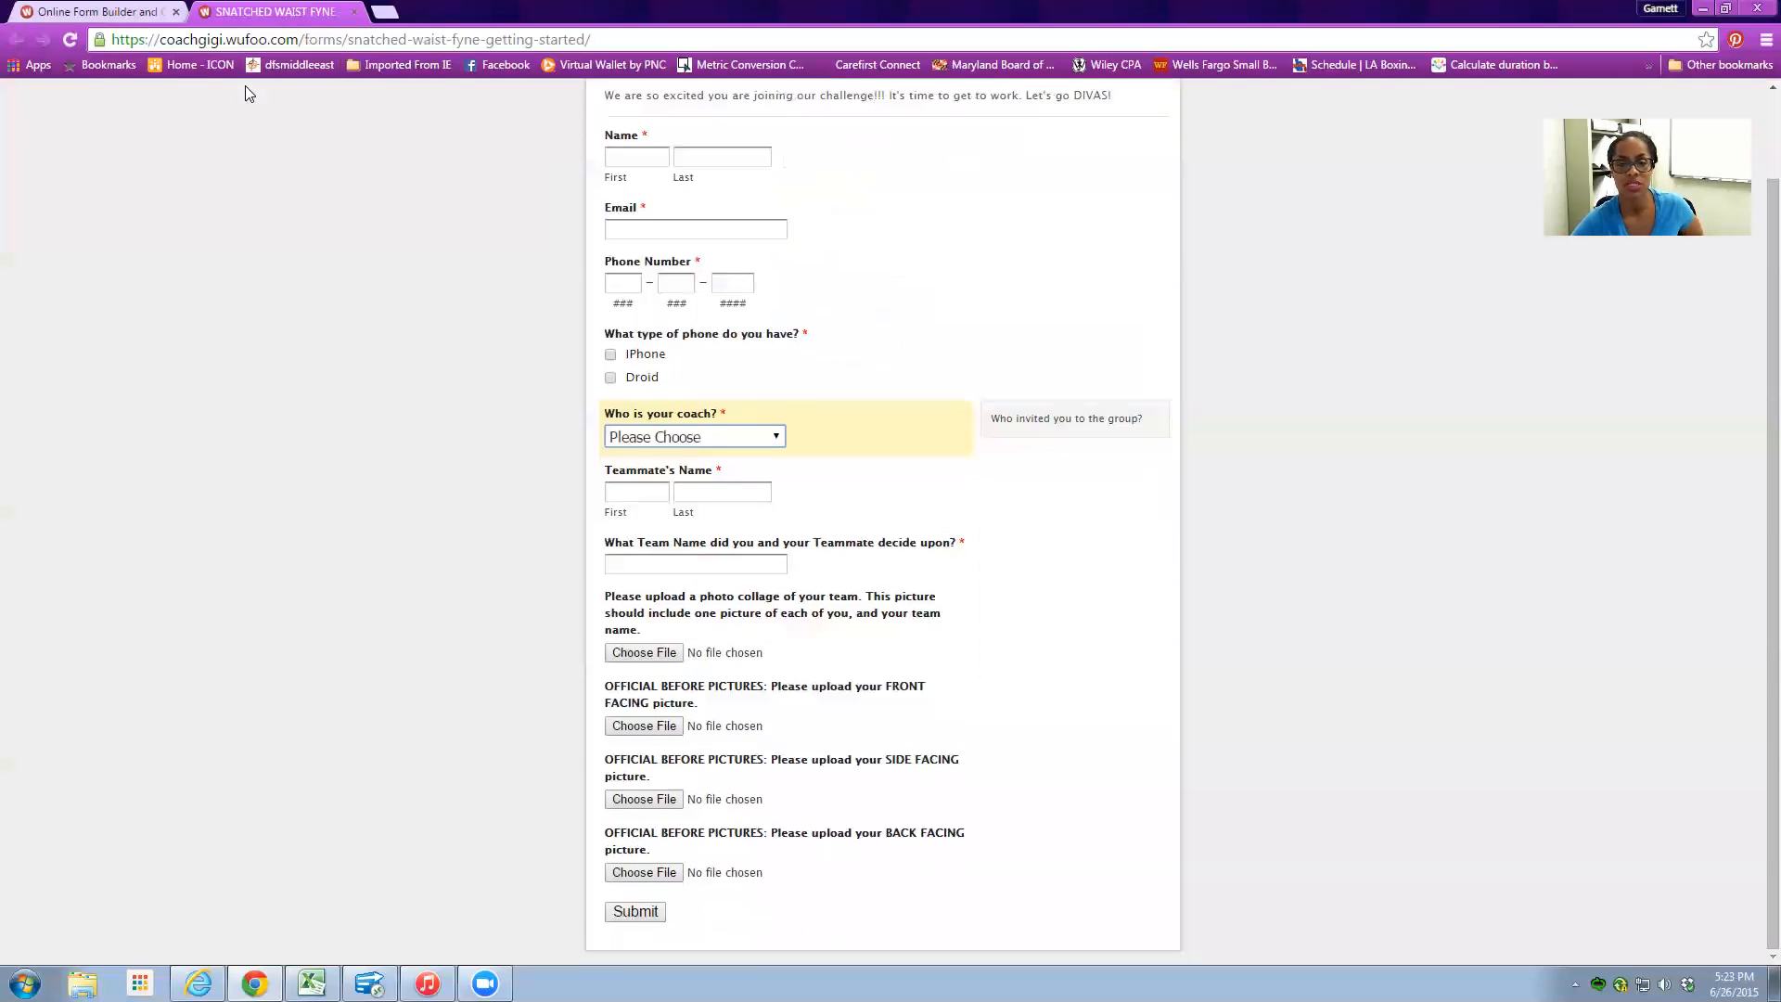
left_click(106, 13)
left_click(287, 11)
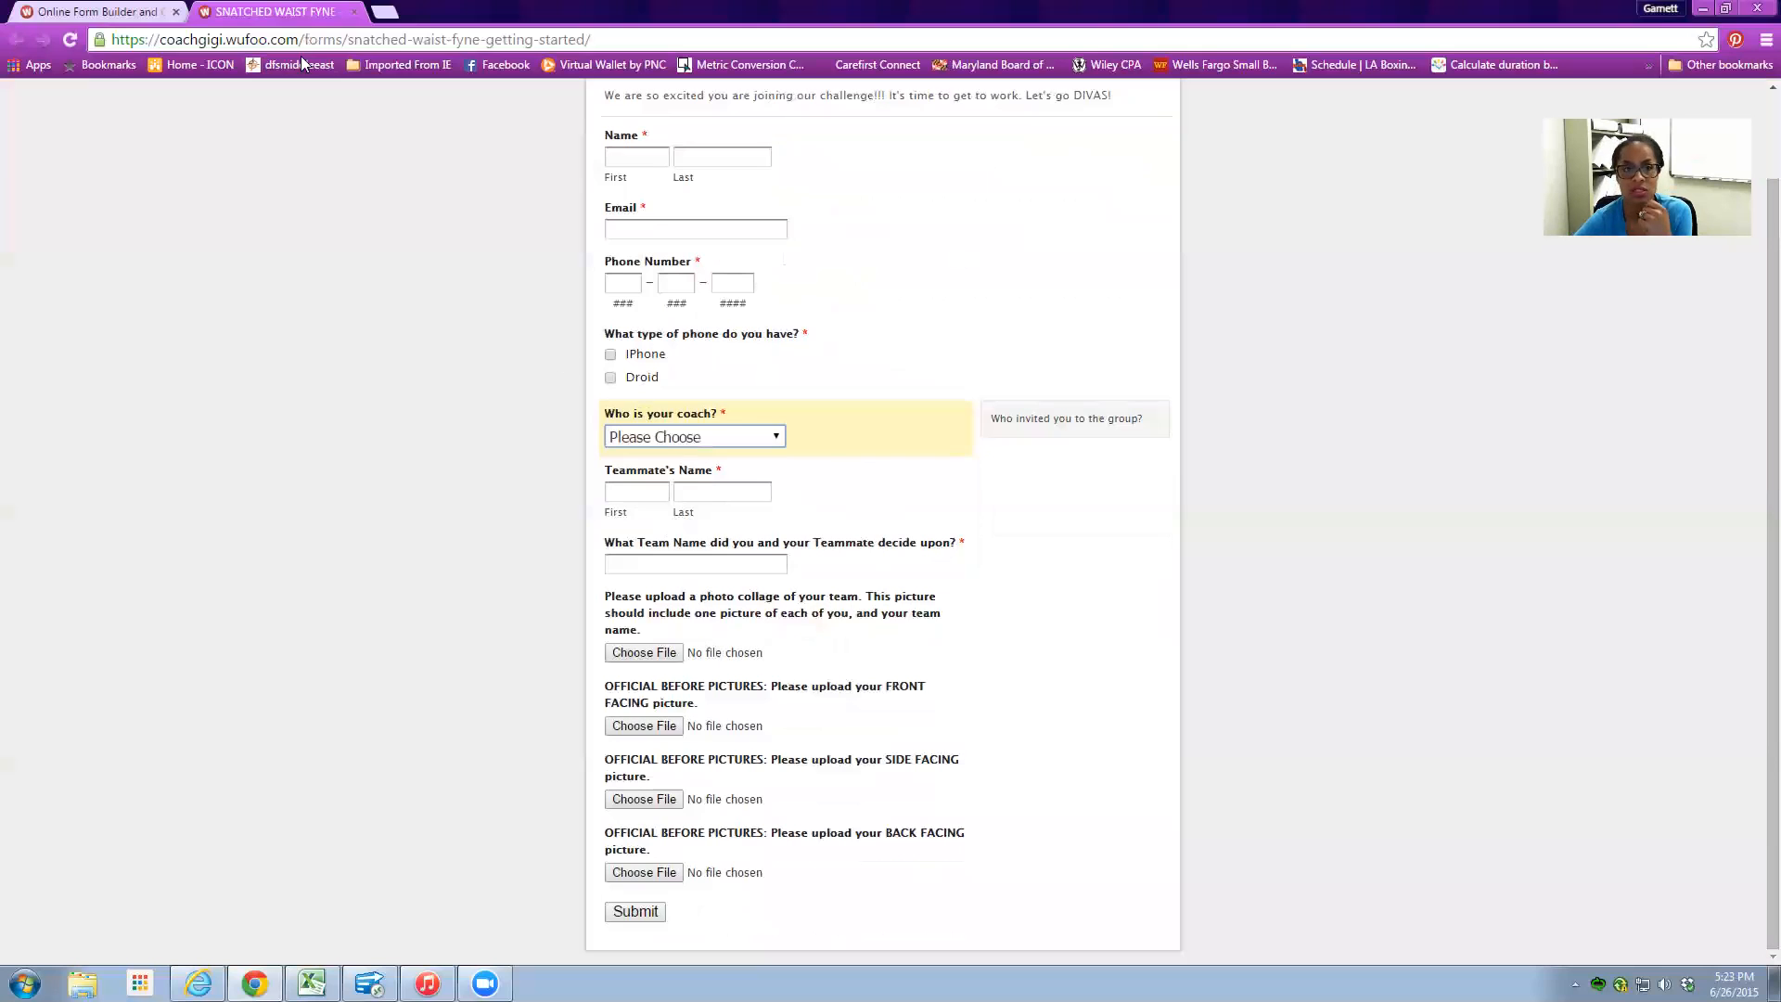
left_click(101, 12)
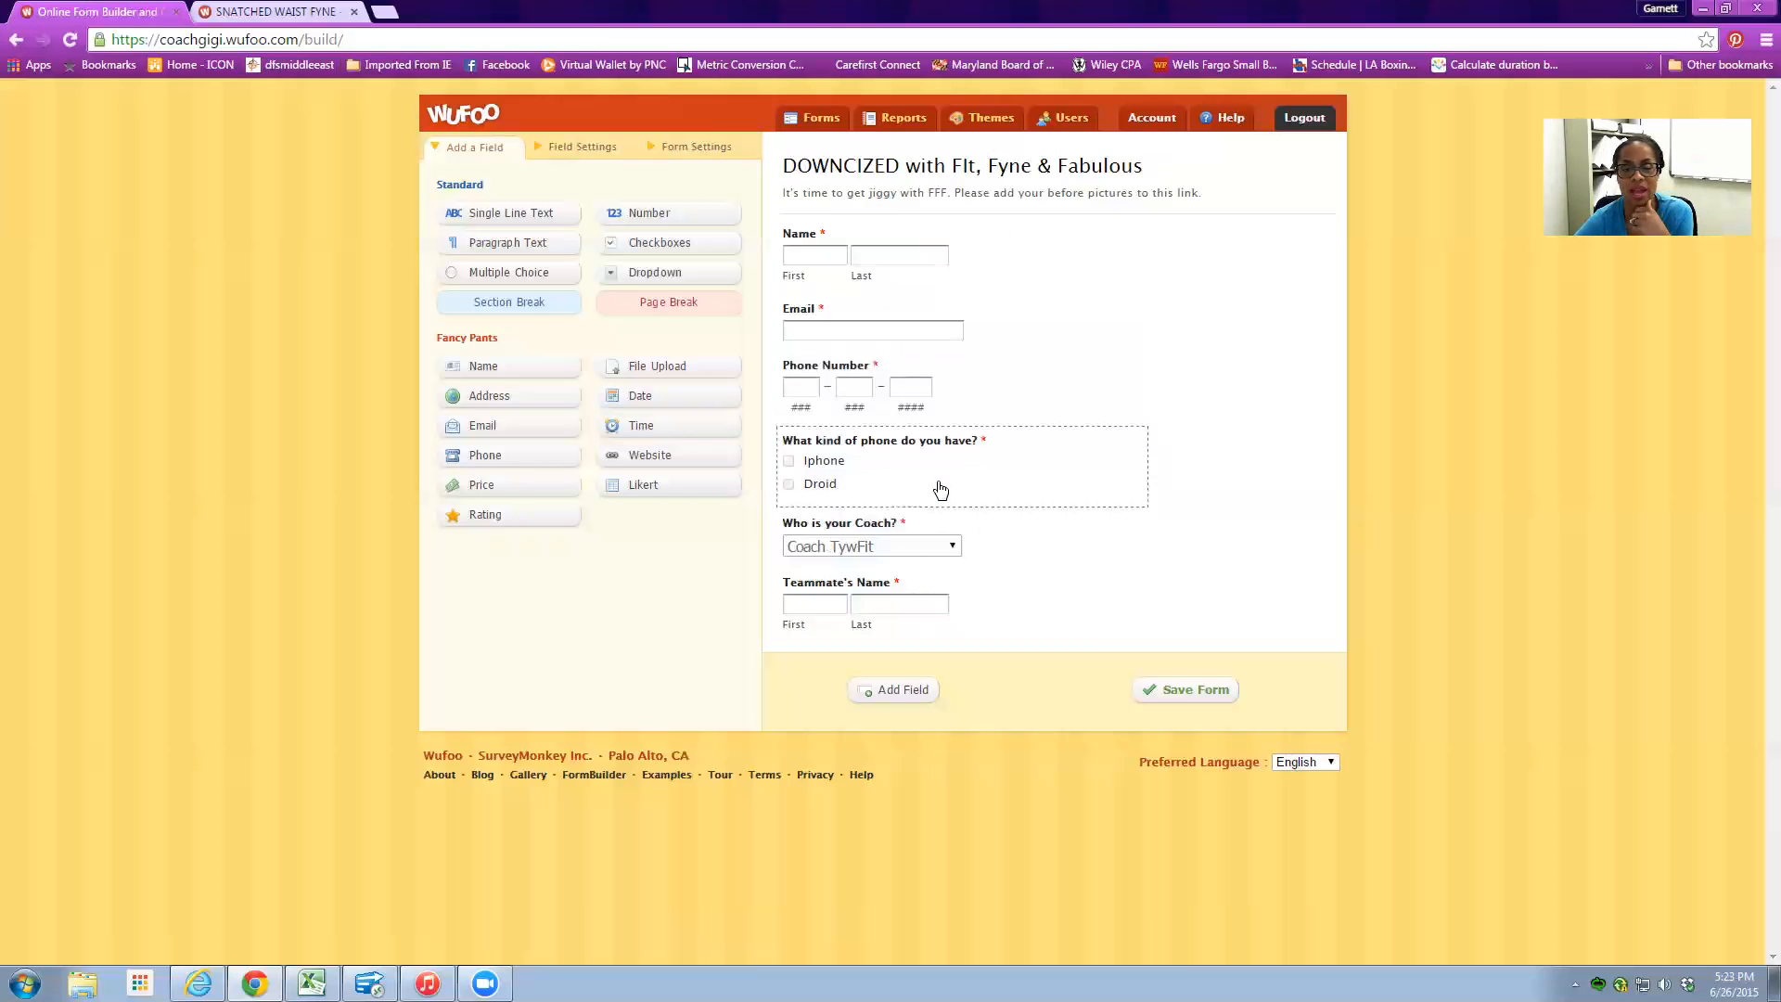
left_click(918, 533)
left_click(557, 475)
left_click(554, 899)
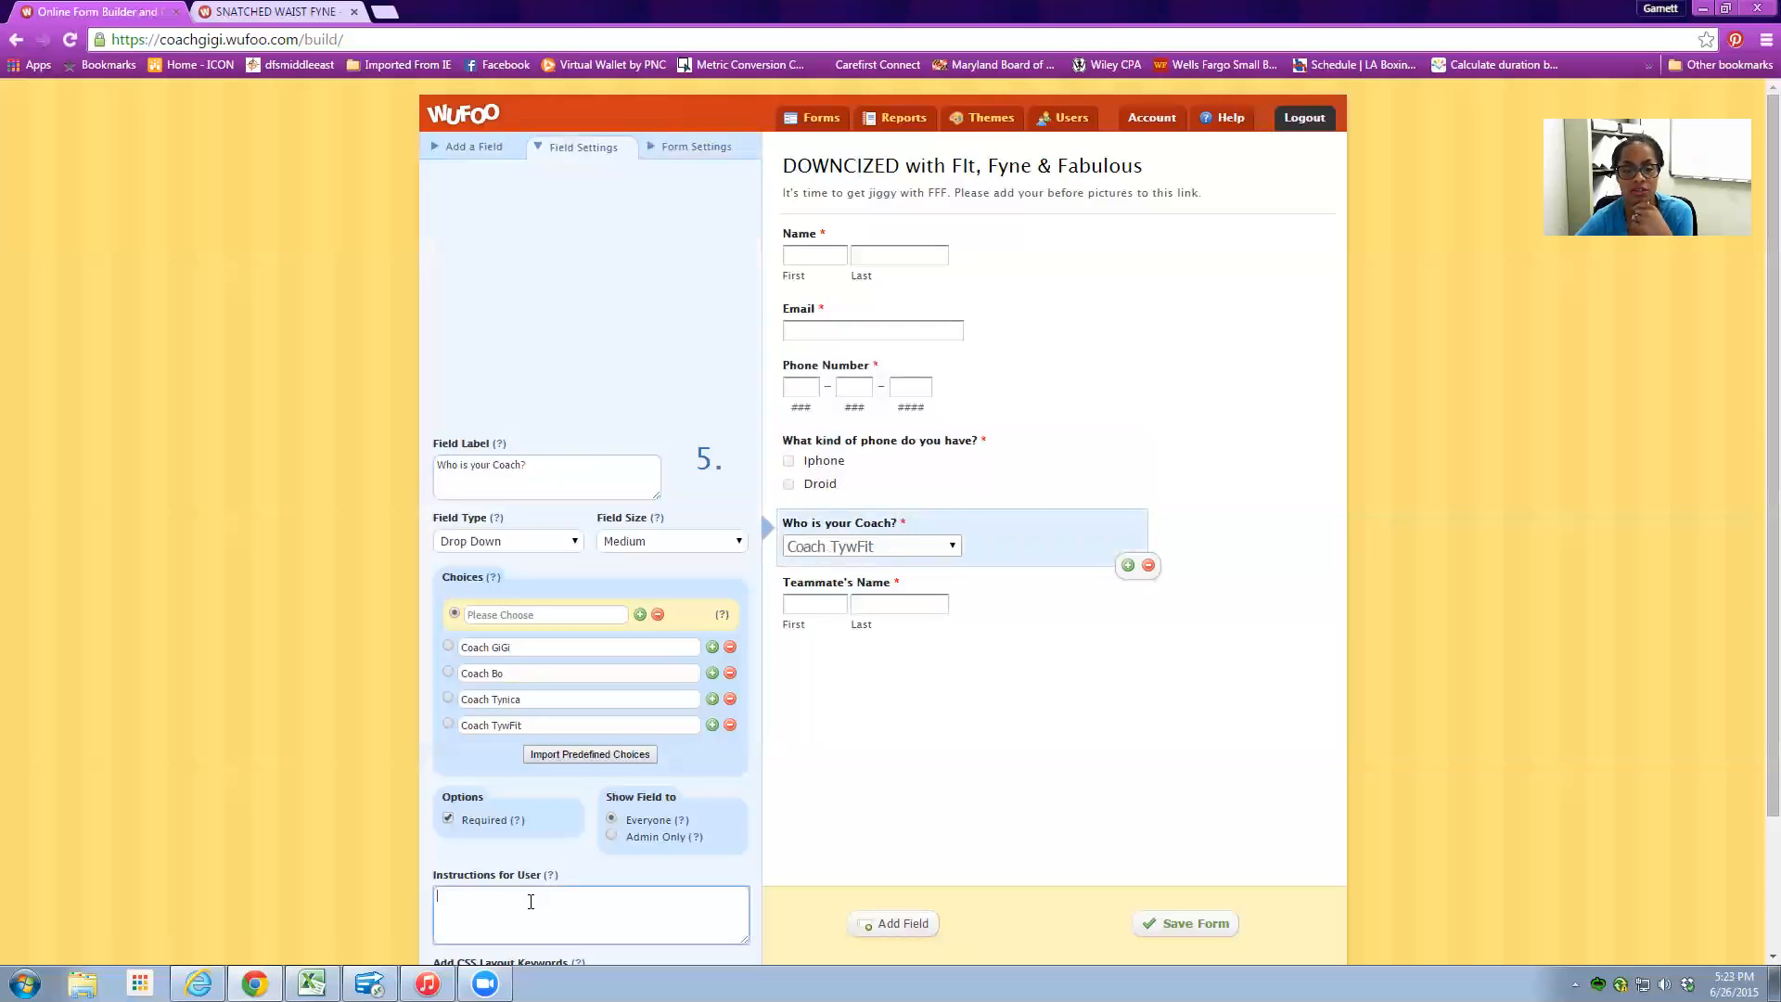
type("W")
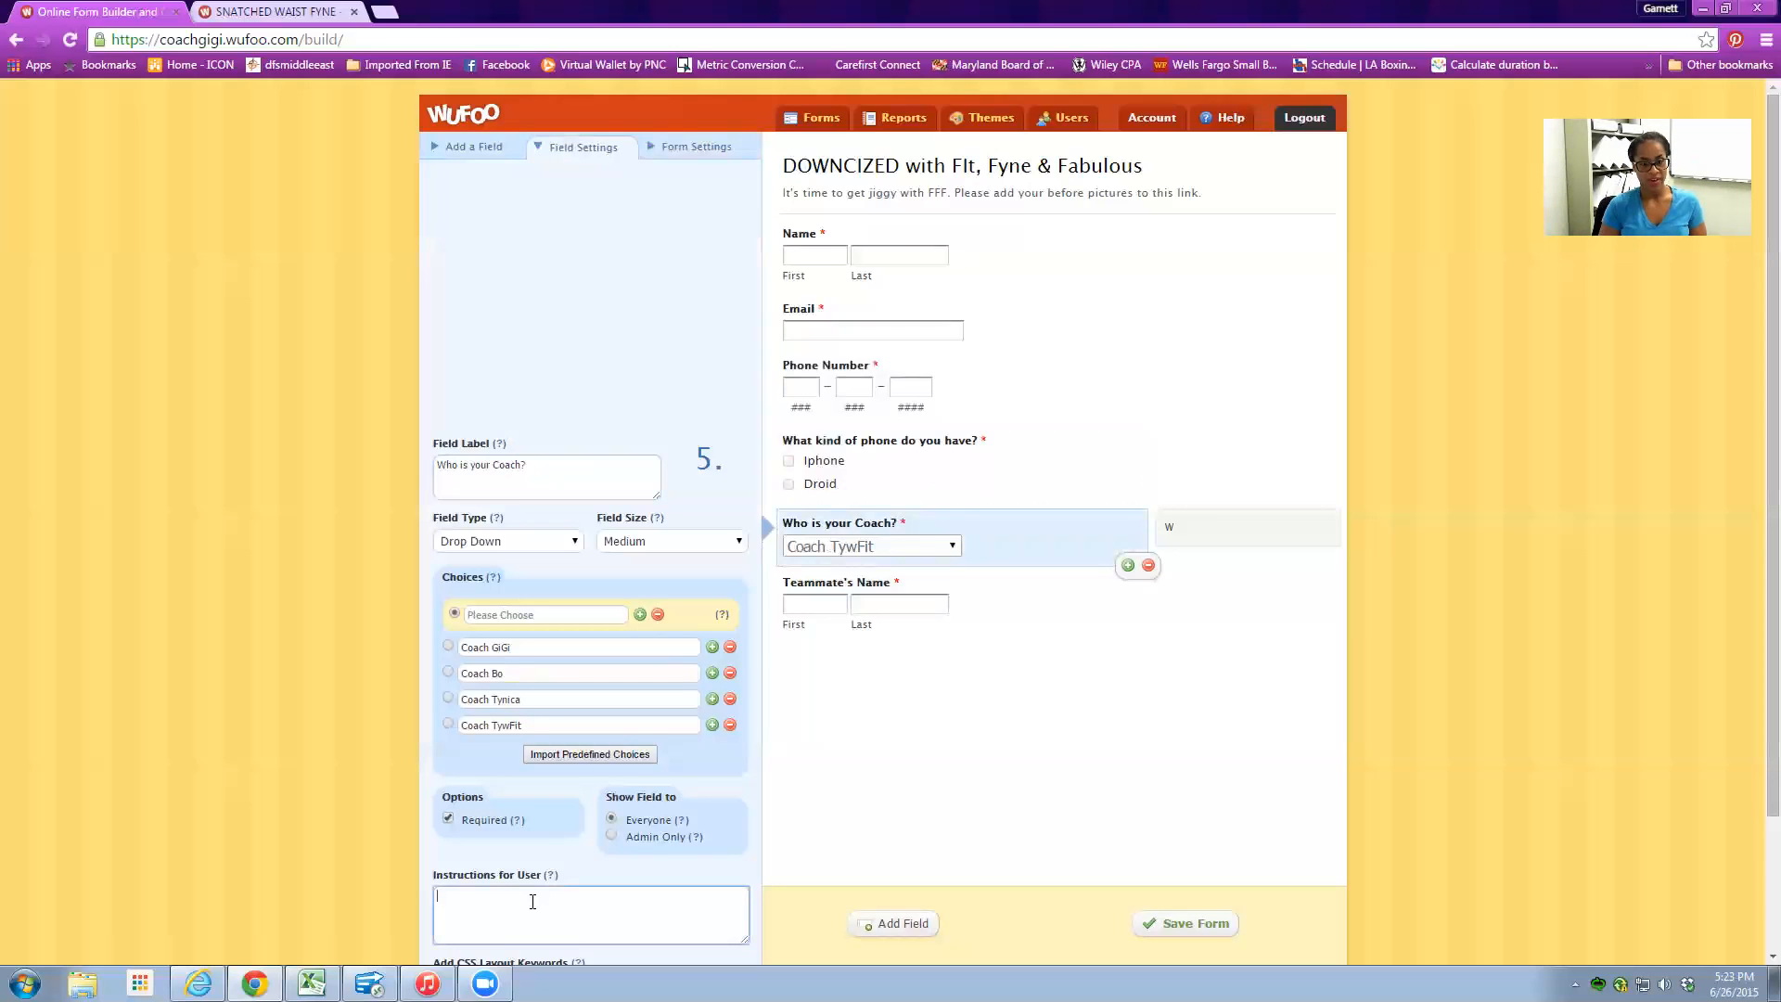
type("ho invited you to the group?")
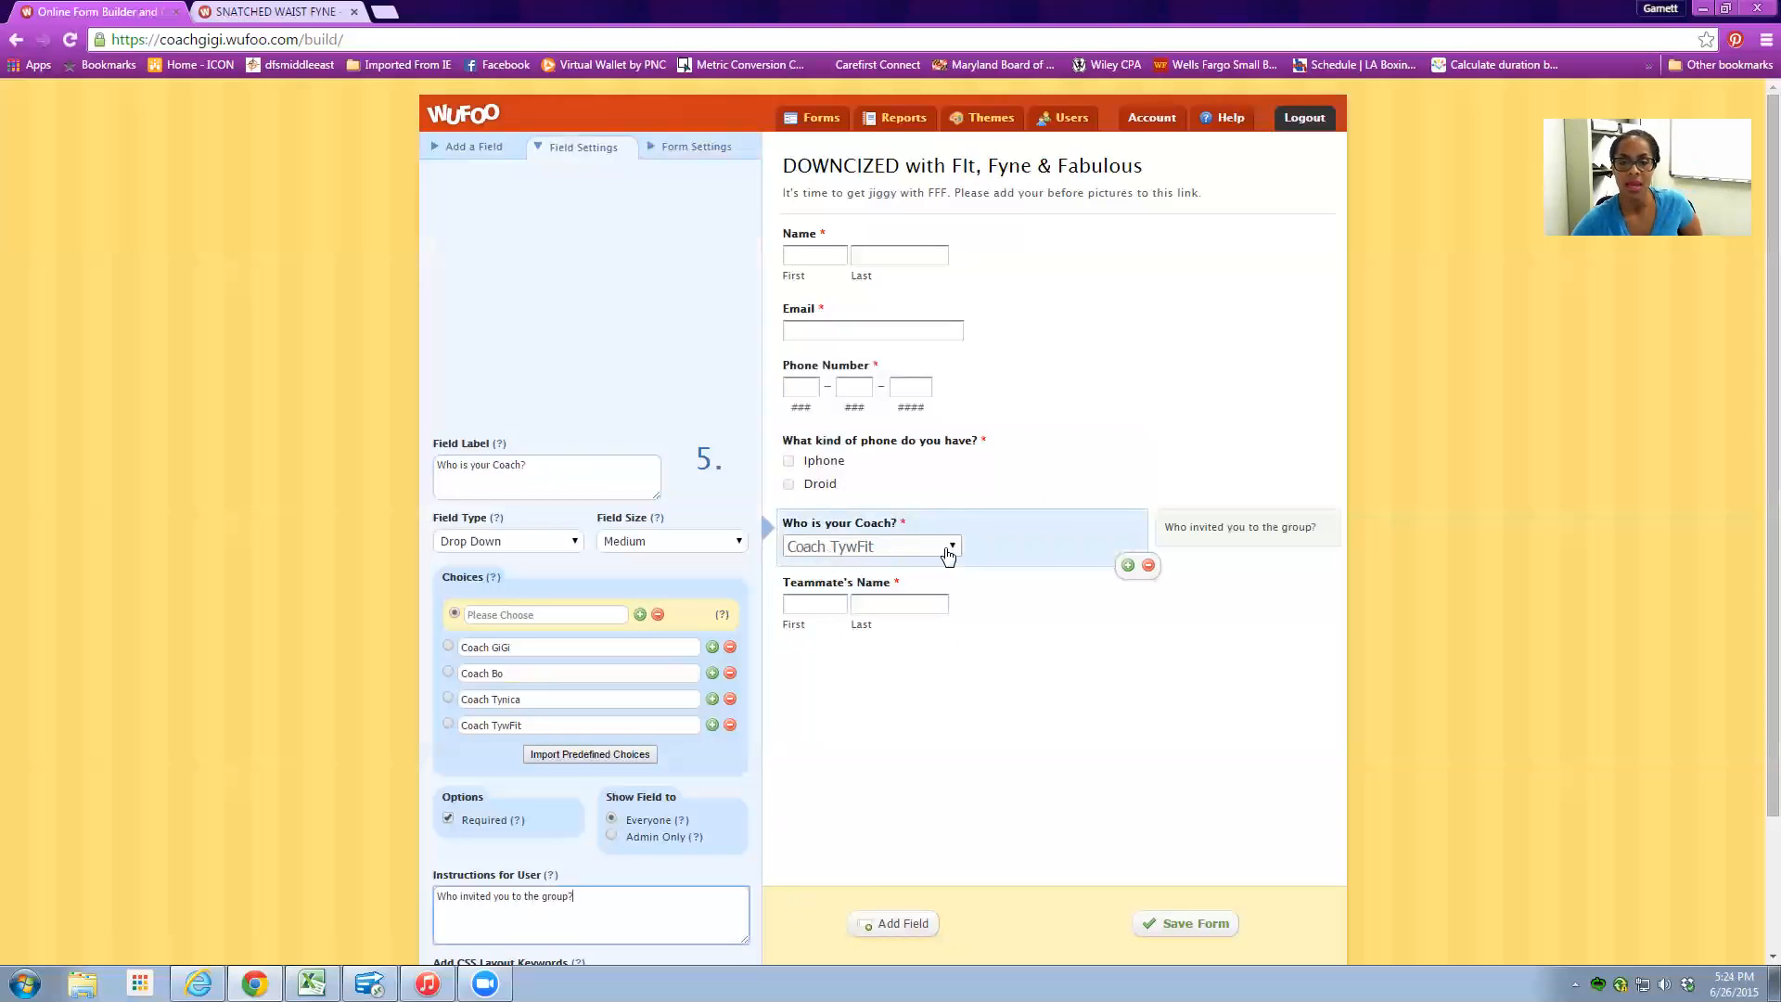
- Add the user instructions "Their name as it appears on Facebook" to the Teammate's Name field
left_click(983, 598)
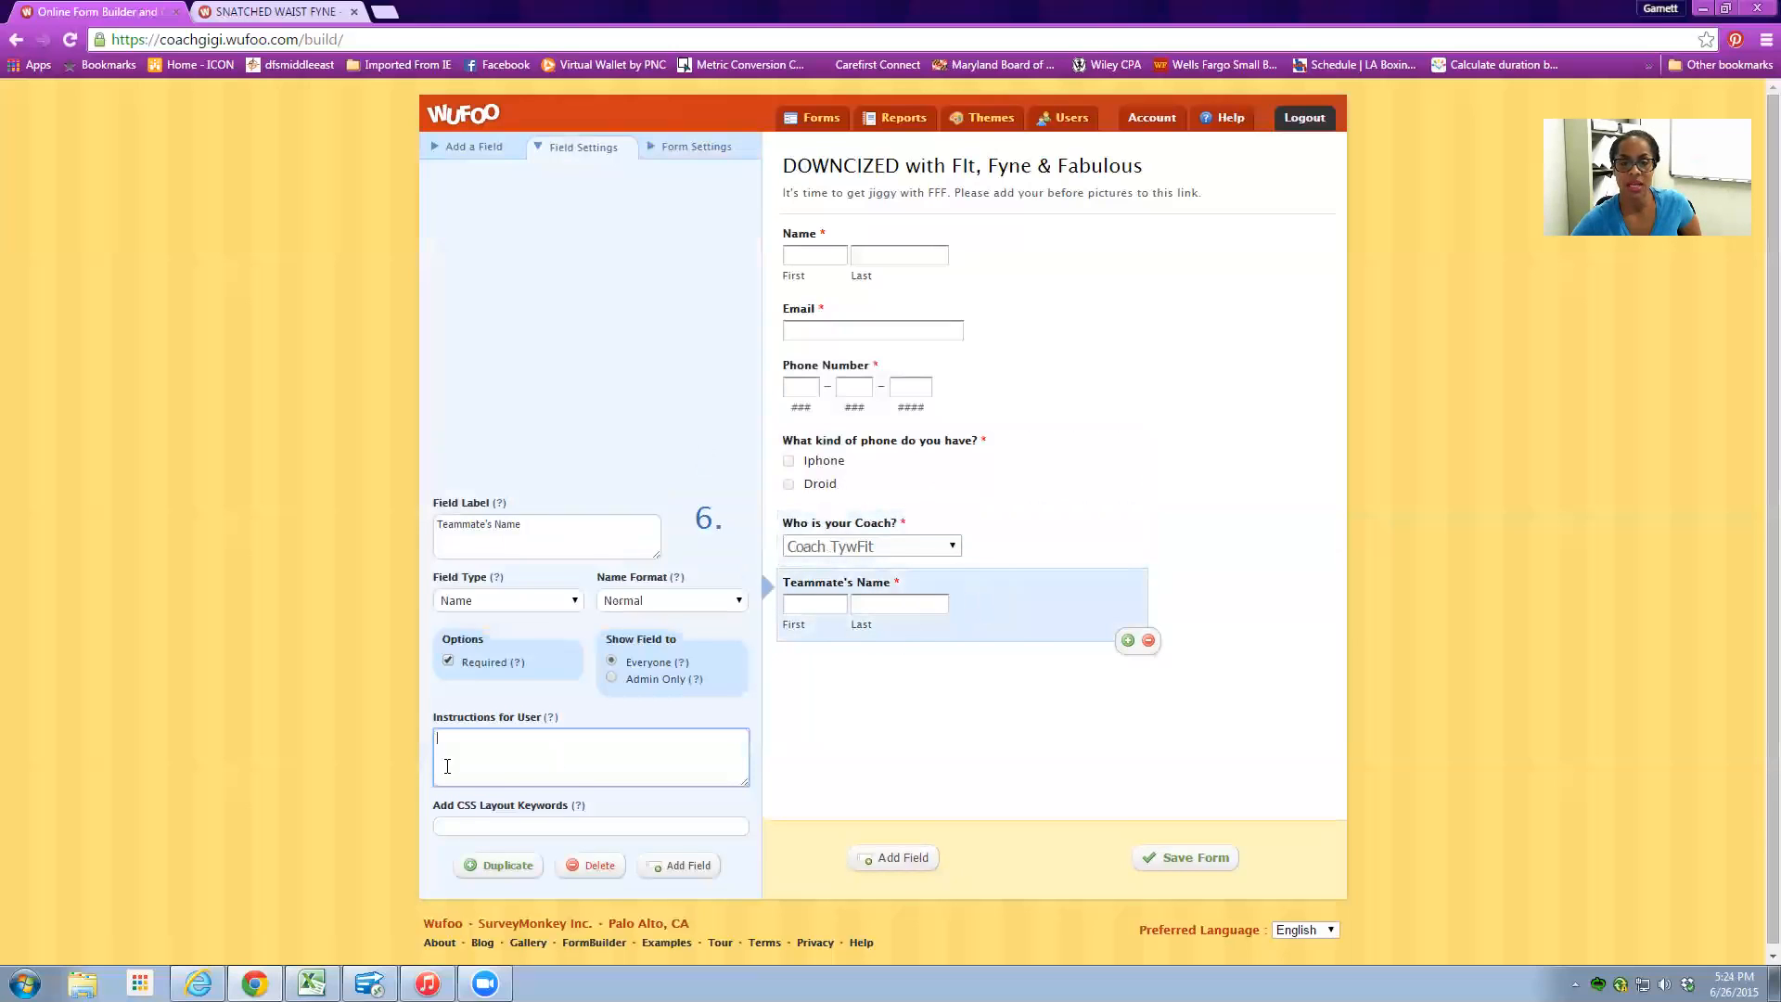
type("Please out")
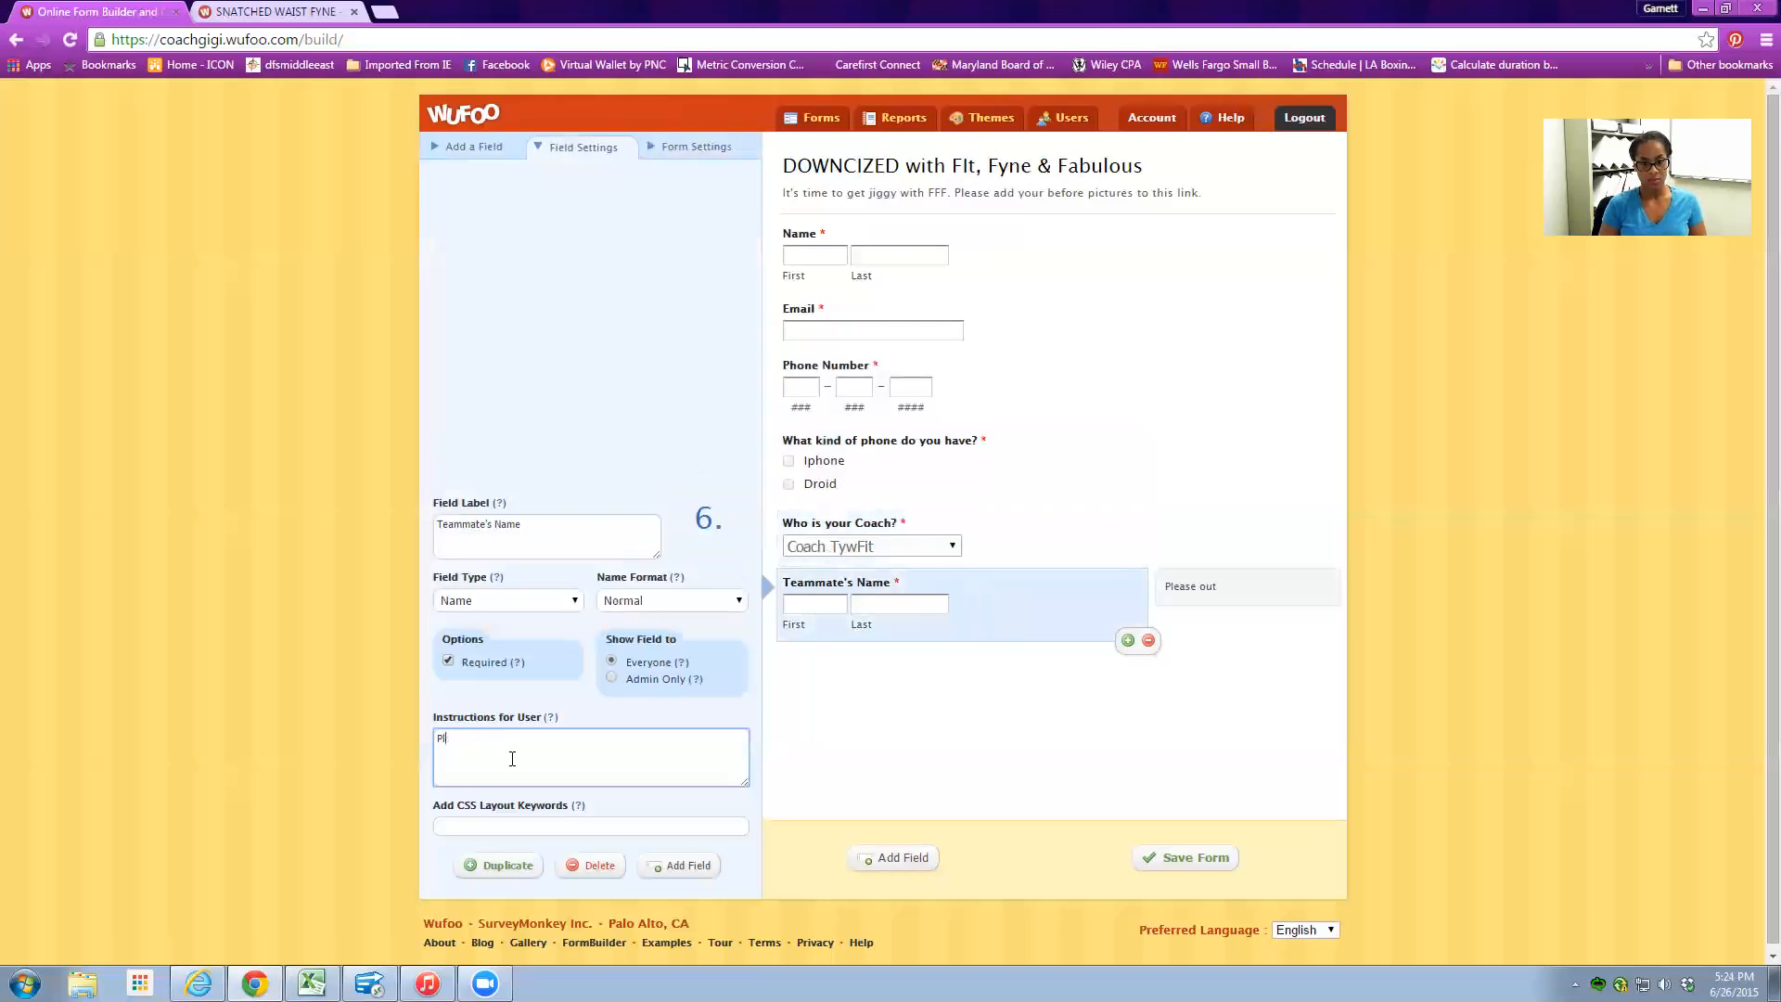
key("BackSpace")
type("The name")
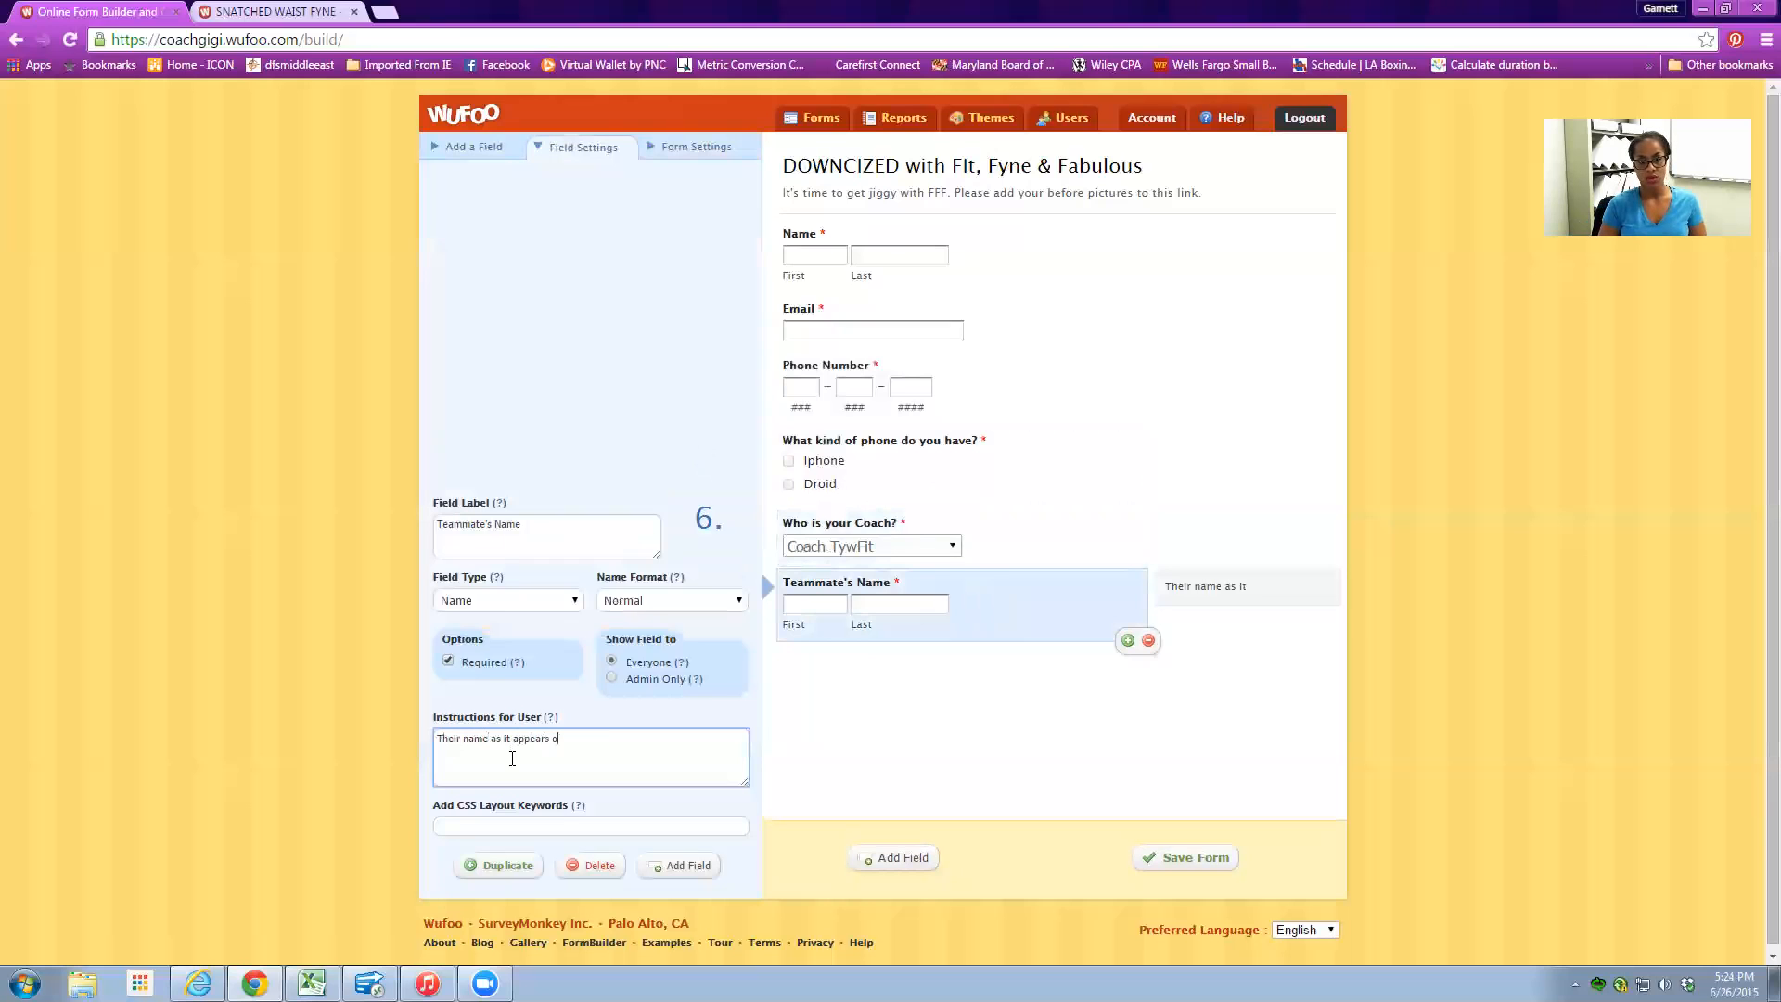
key("BackSpace")
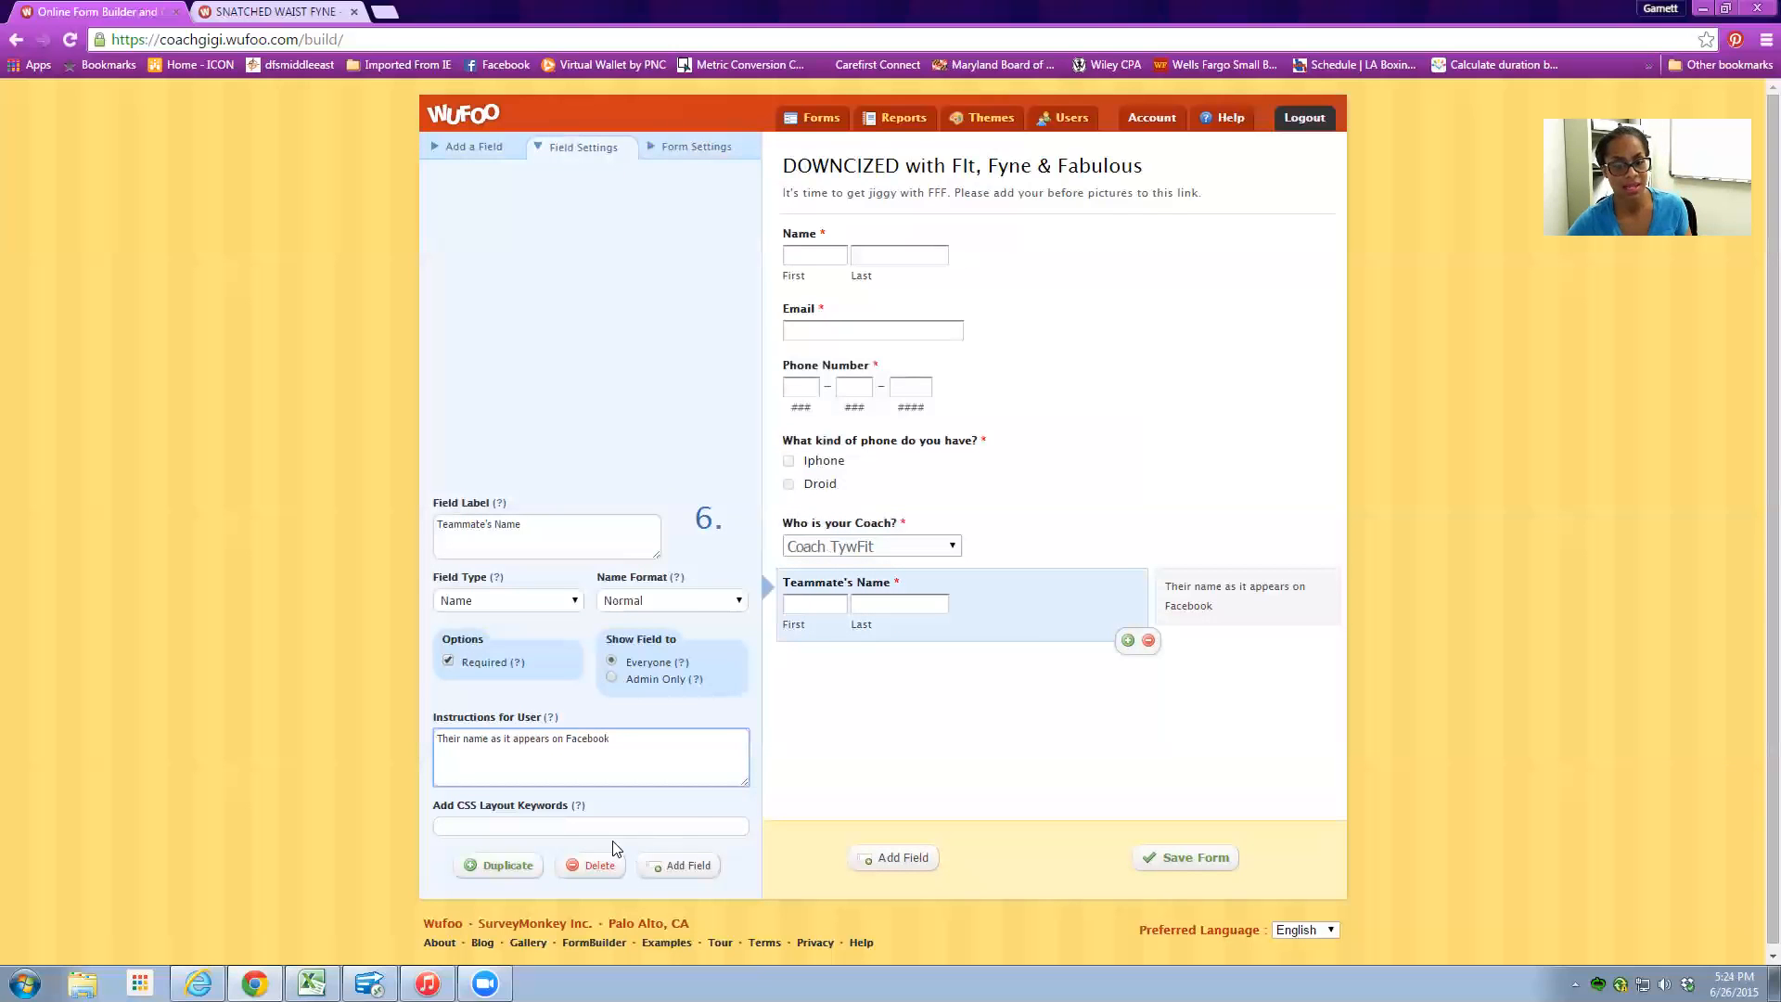
- Check the Getting Started form for the next question and add a single line text field after Teammate's Name
left_click(481, 153)
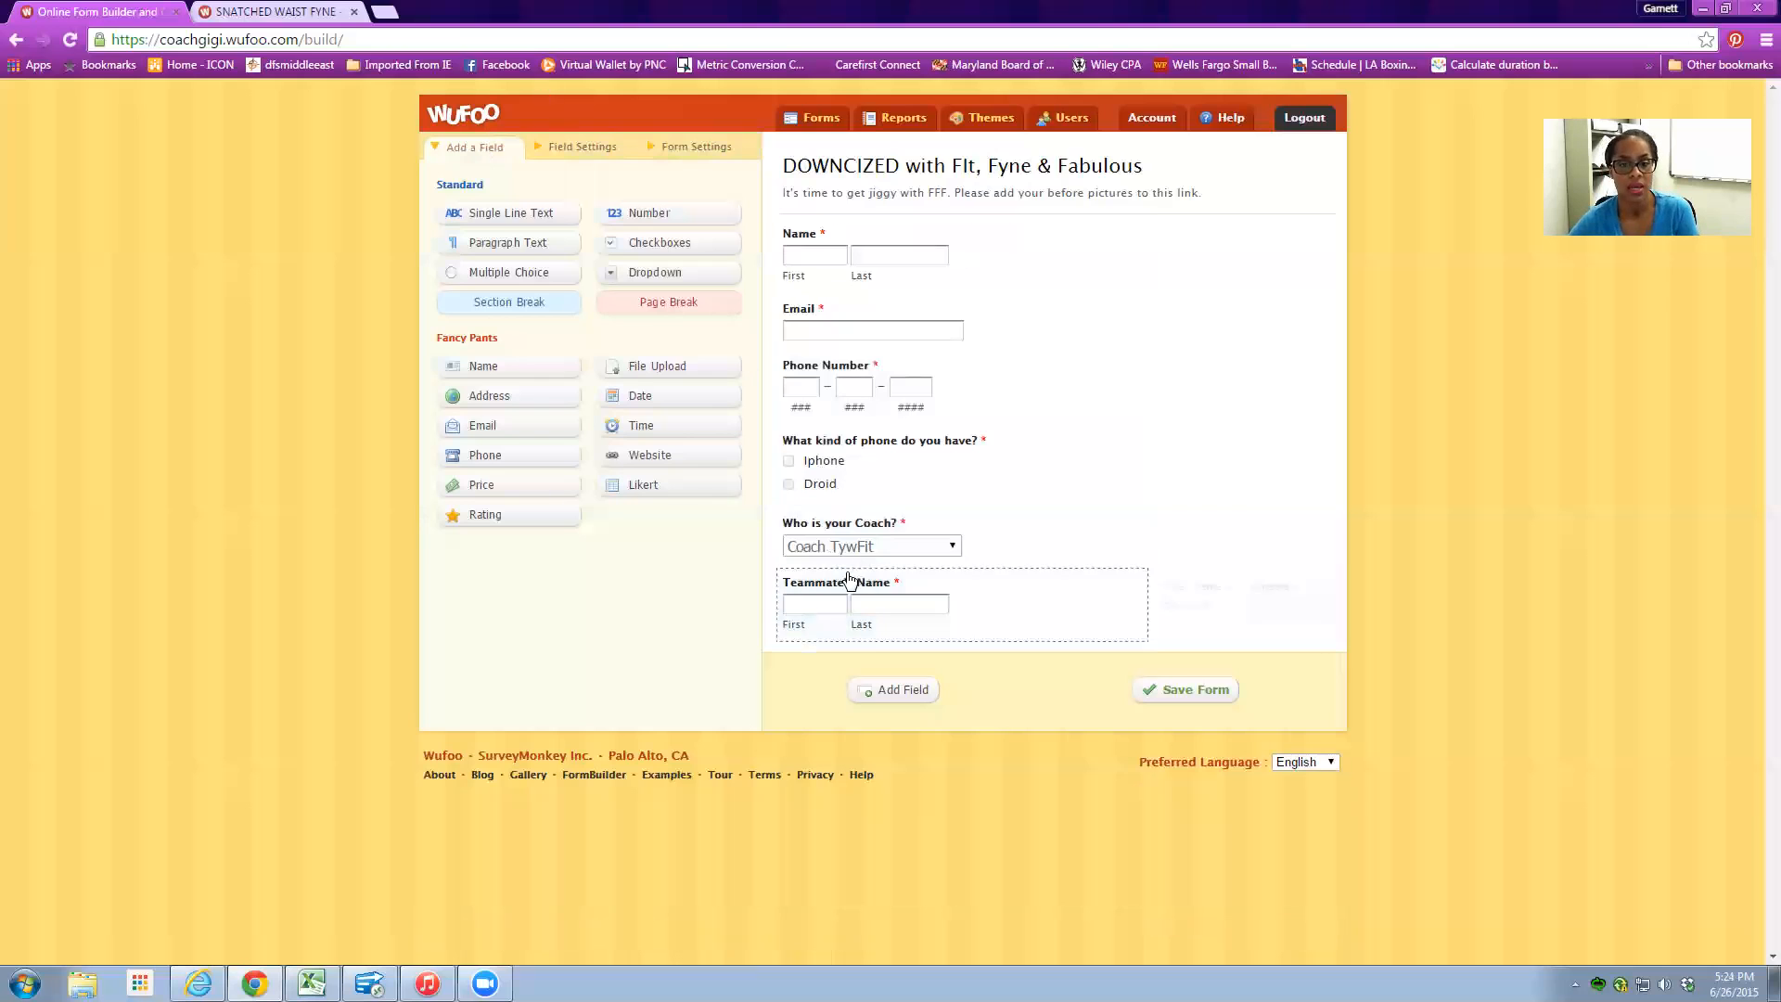
left_click(255, 11)
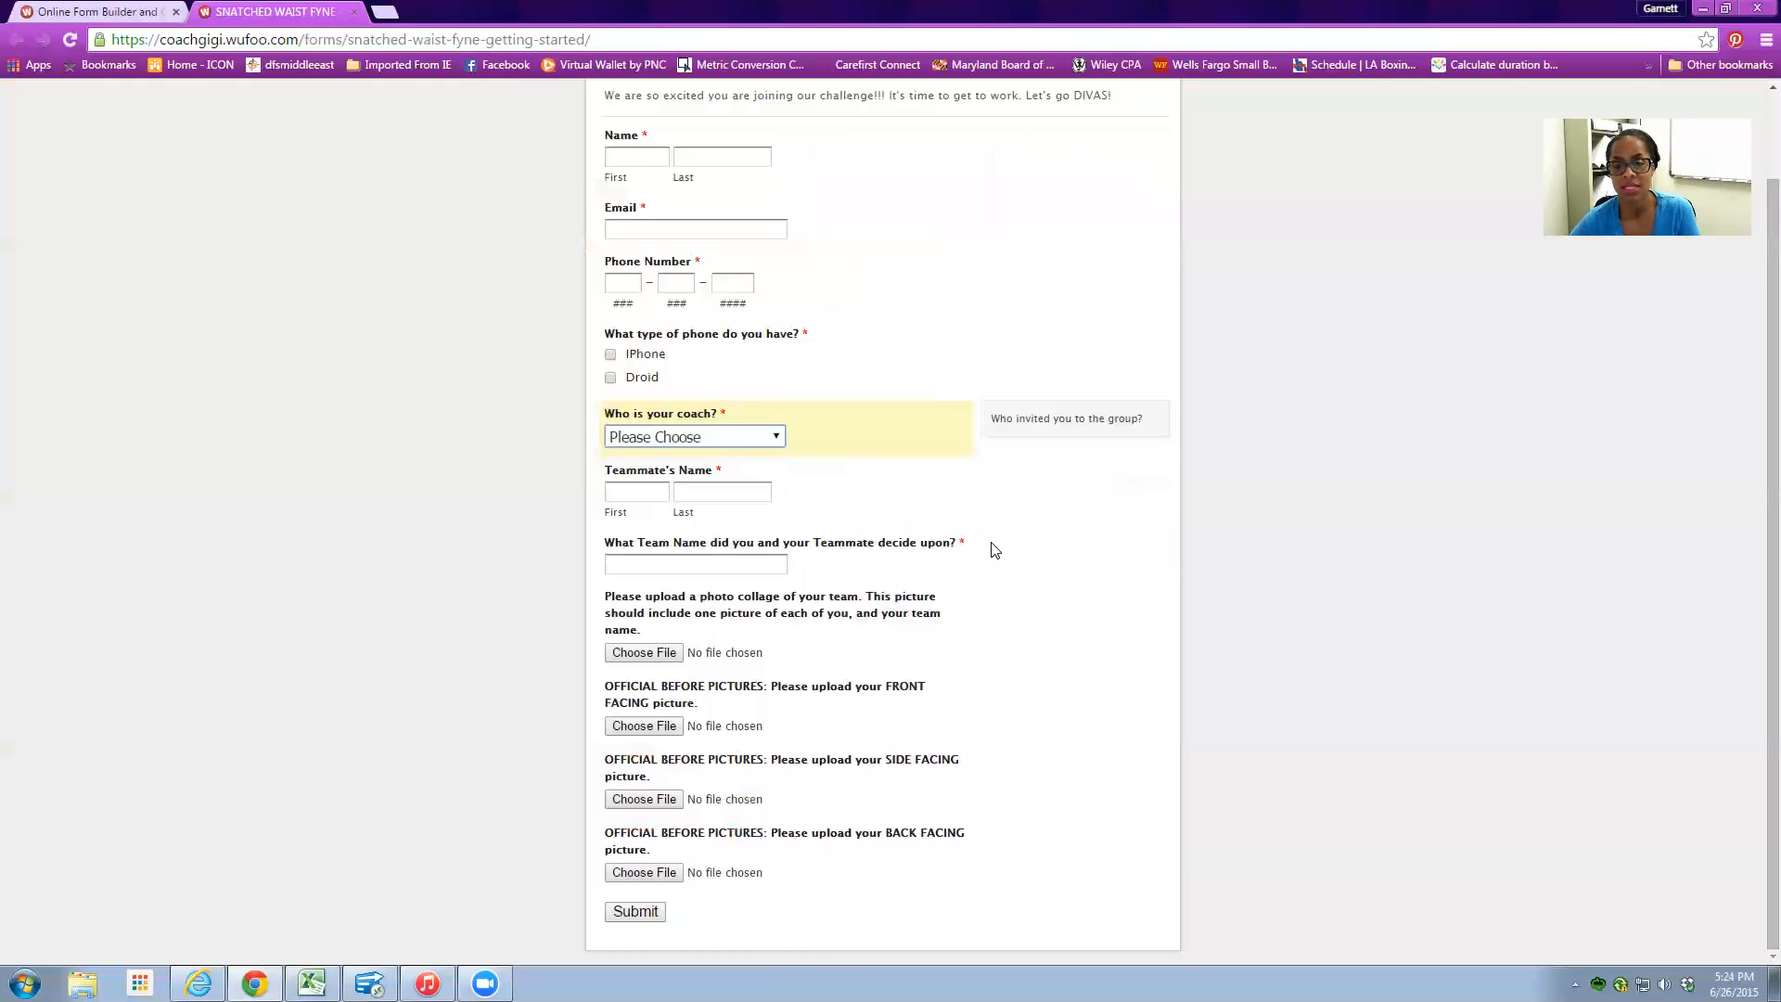
left_click(97, 11)
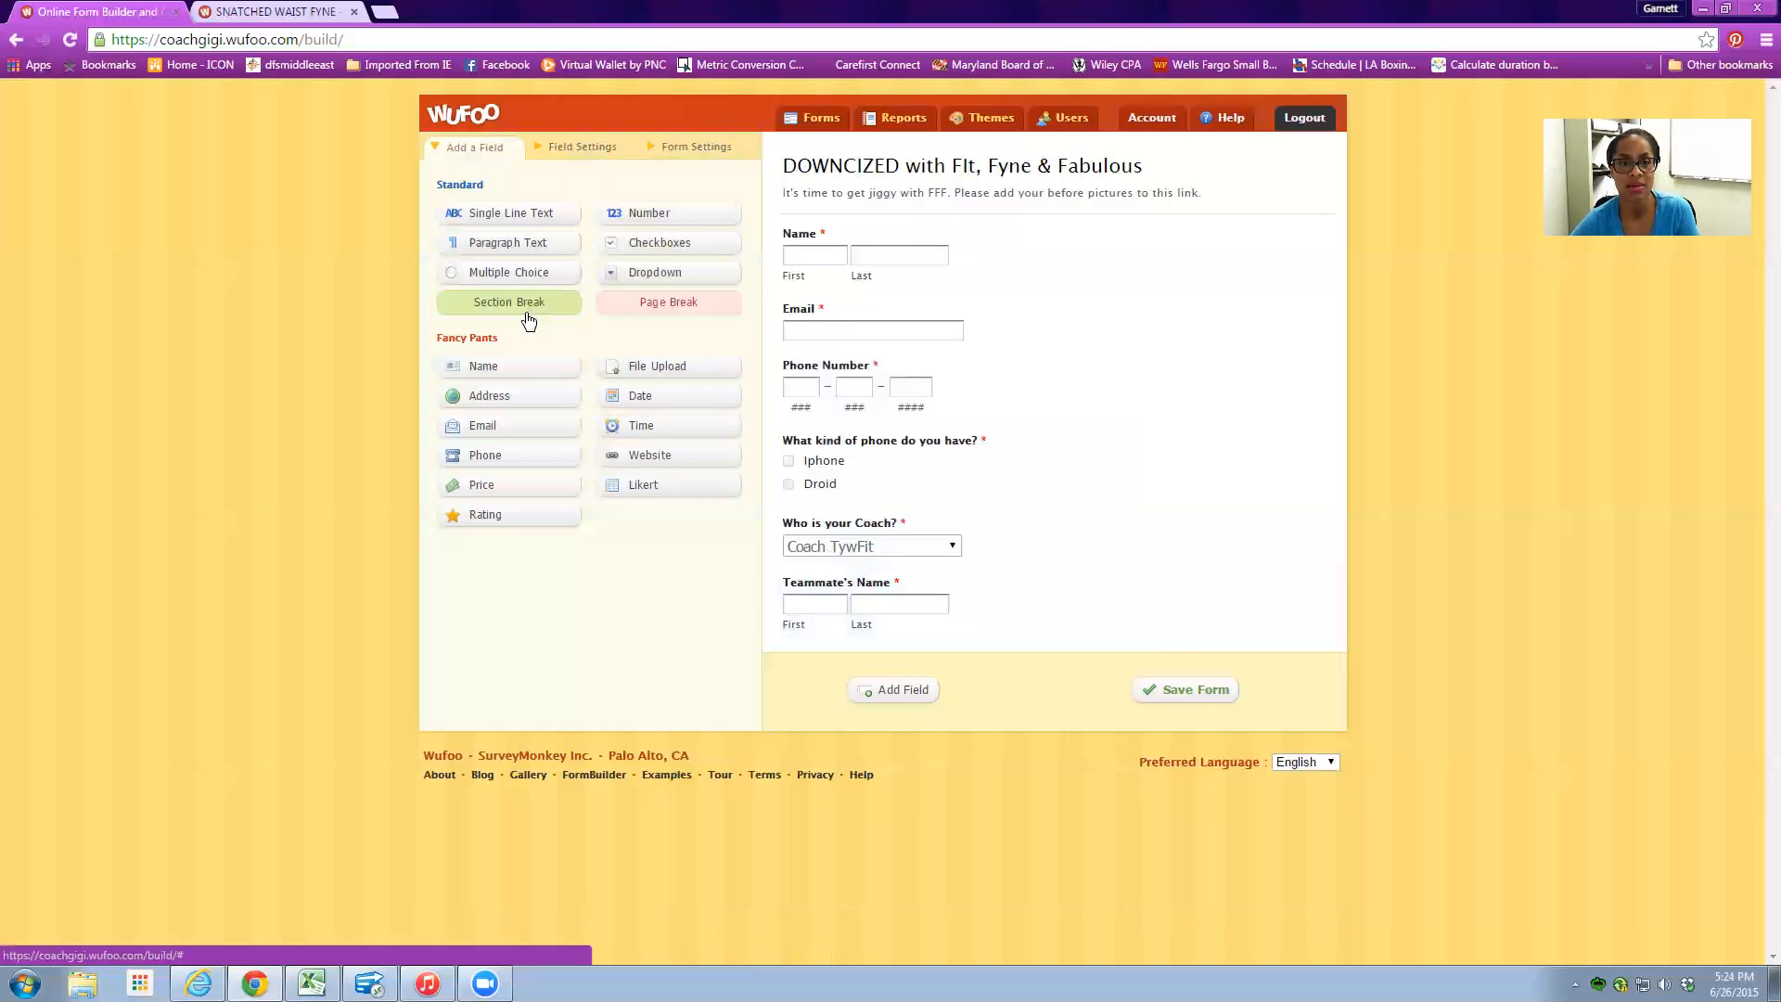
left_click(521, 225)
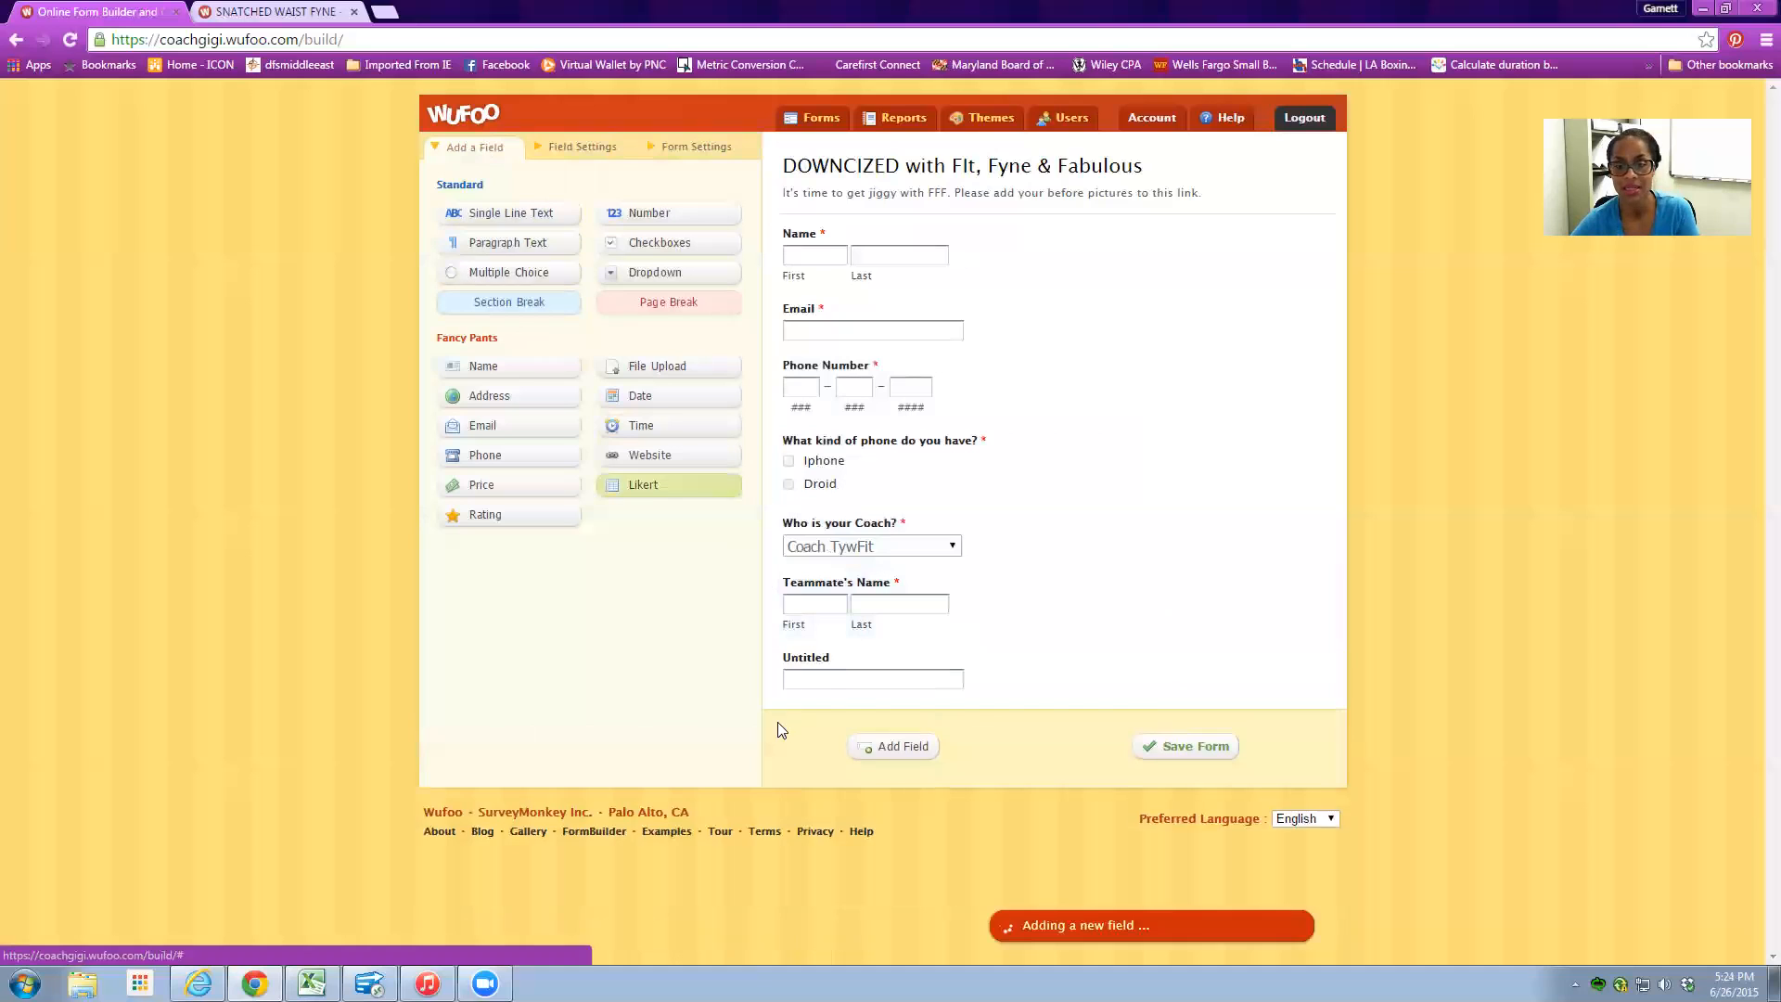
- Label the new text field "What team name did you decide upon?" and make it required
left_click(830, 674)
triple_click(529, 599)
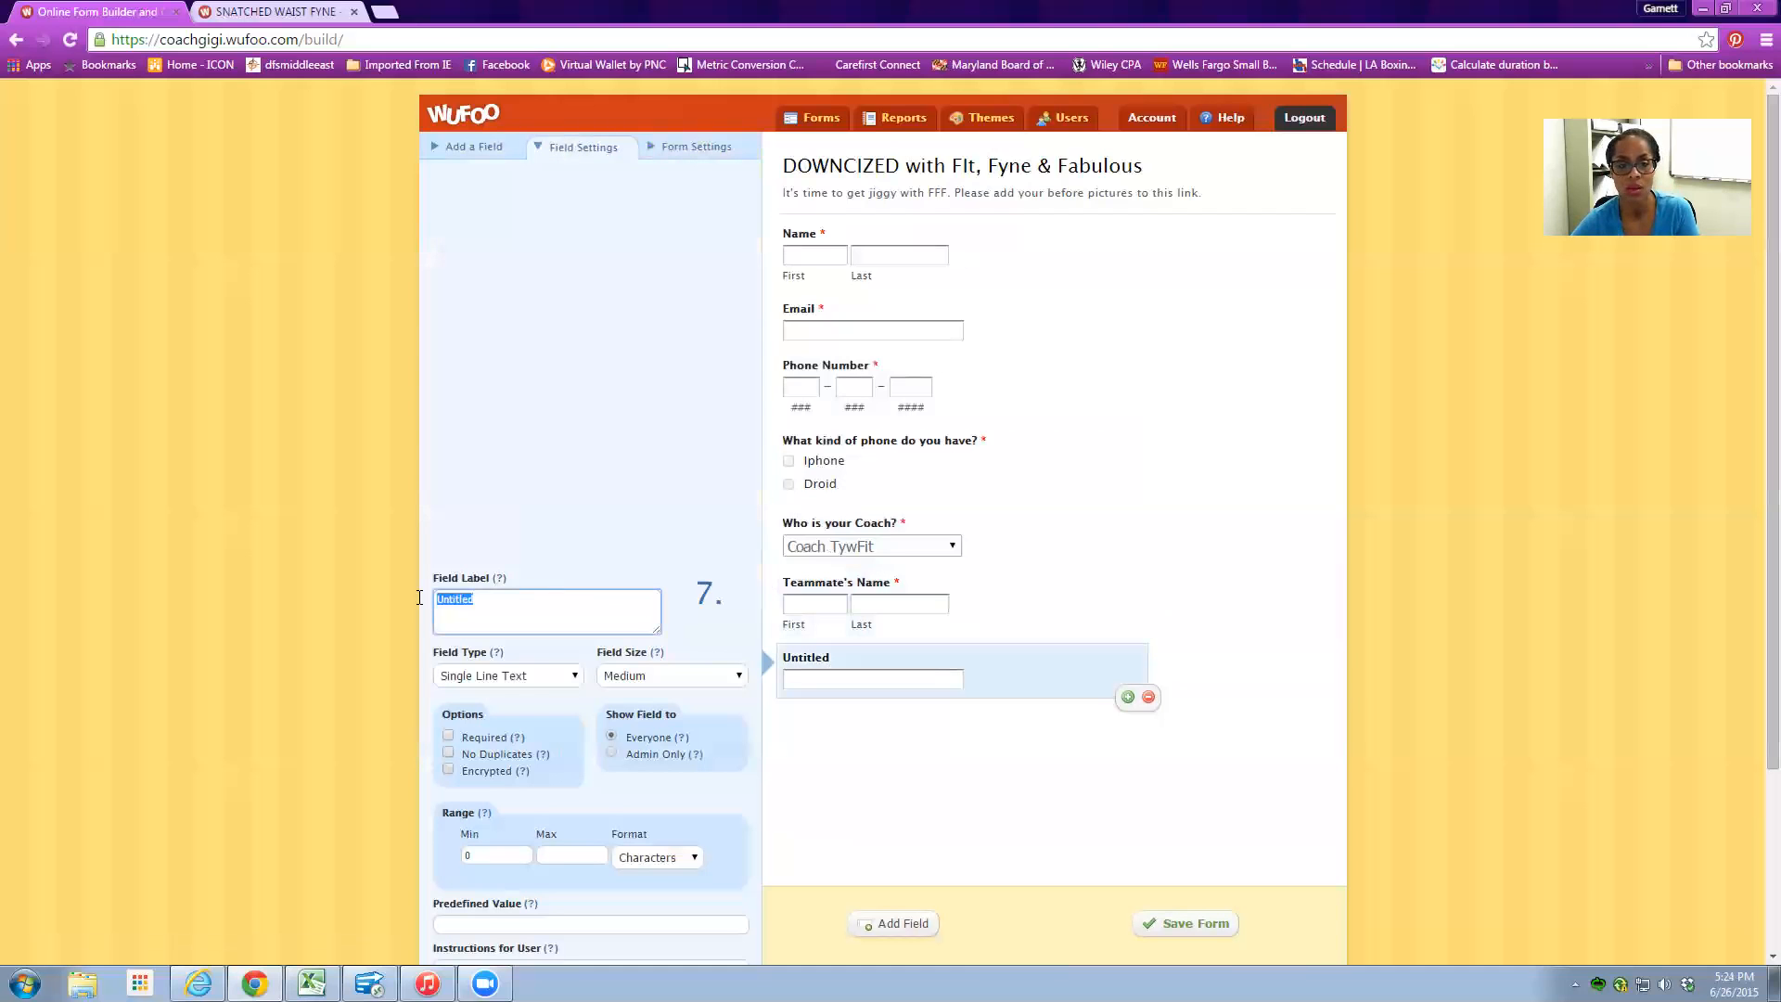
type("What t")
type("eam name")
type("d yo")
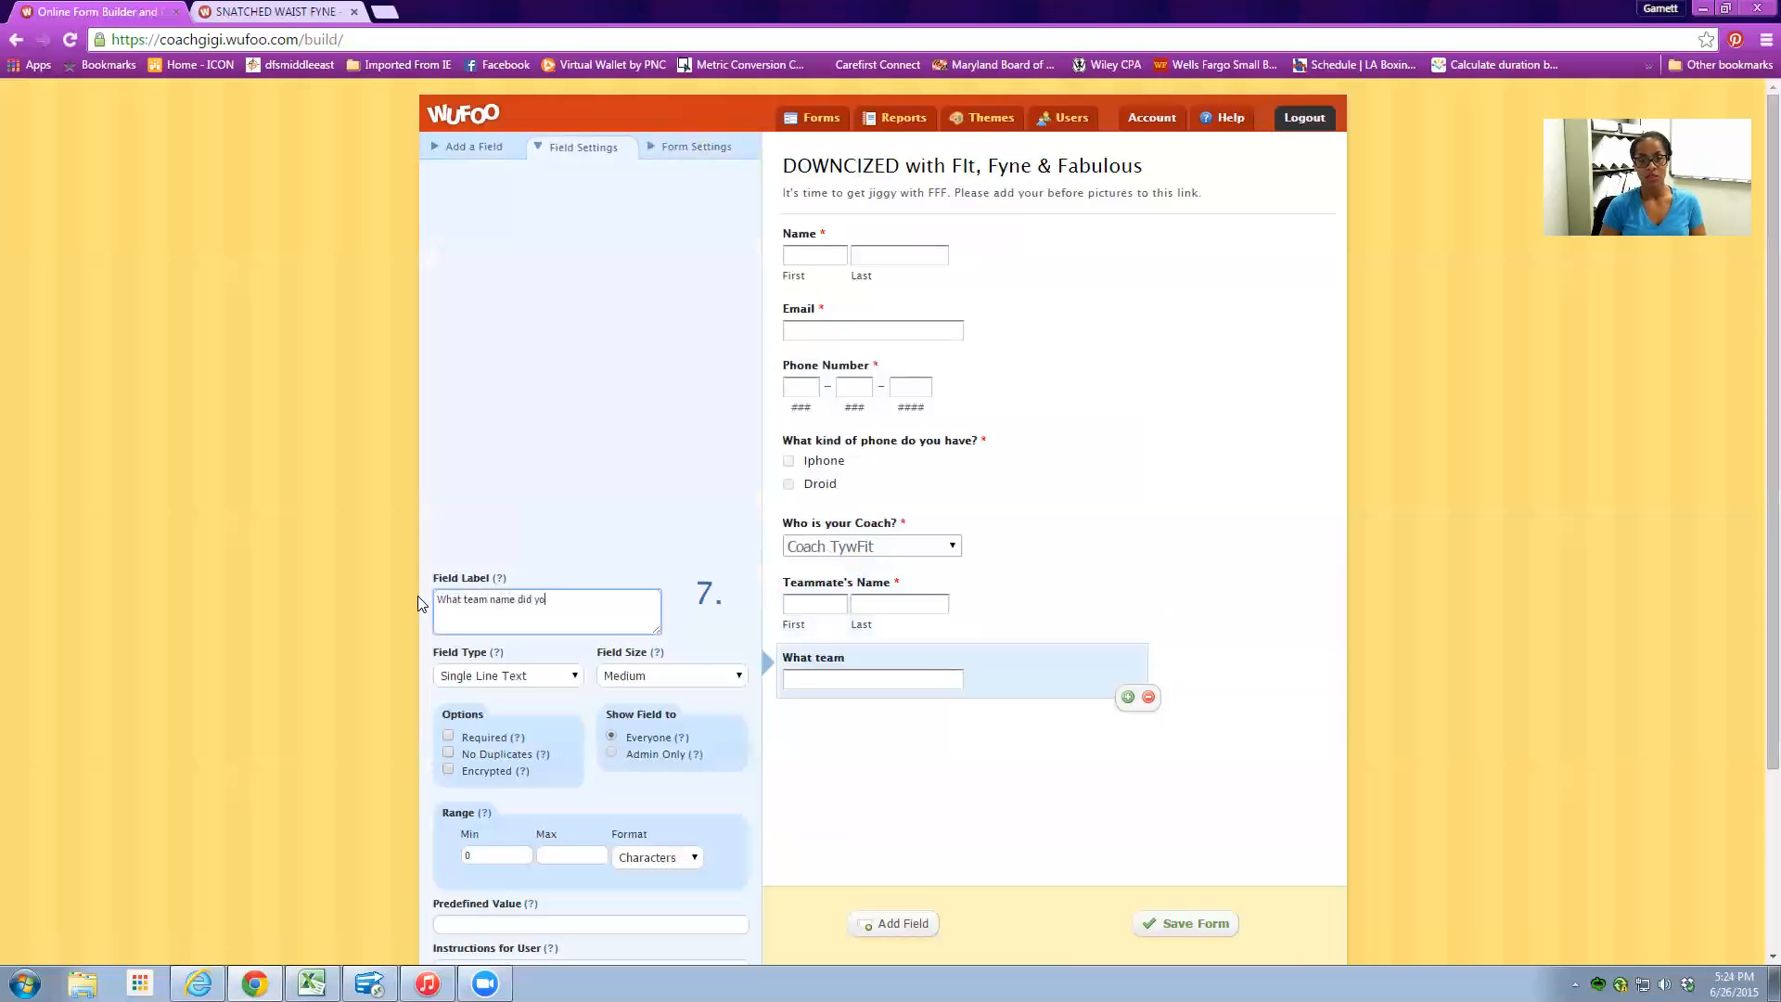
type("u decide upon?")
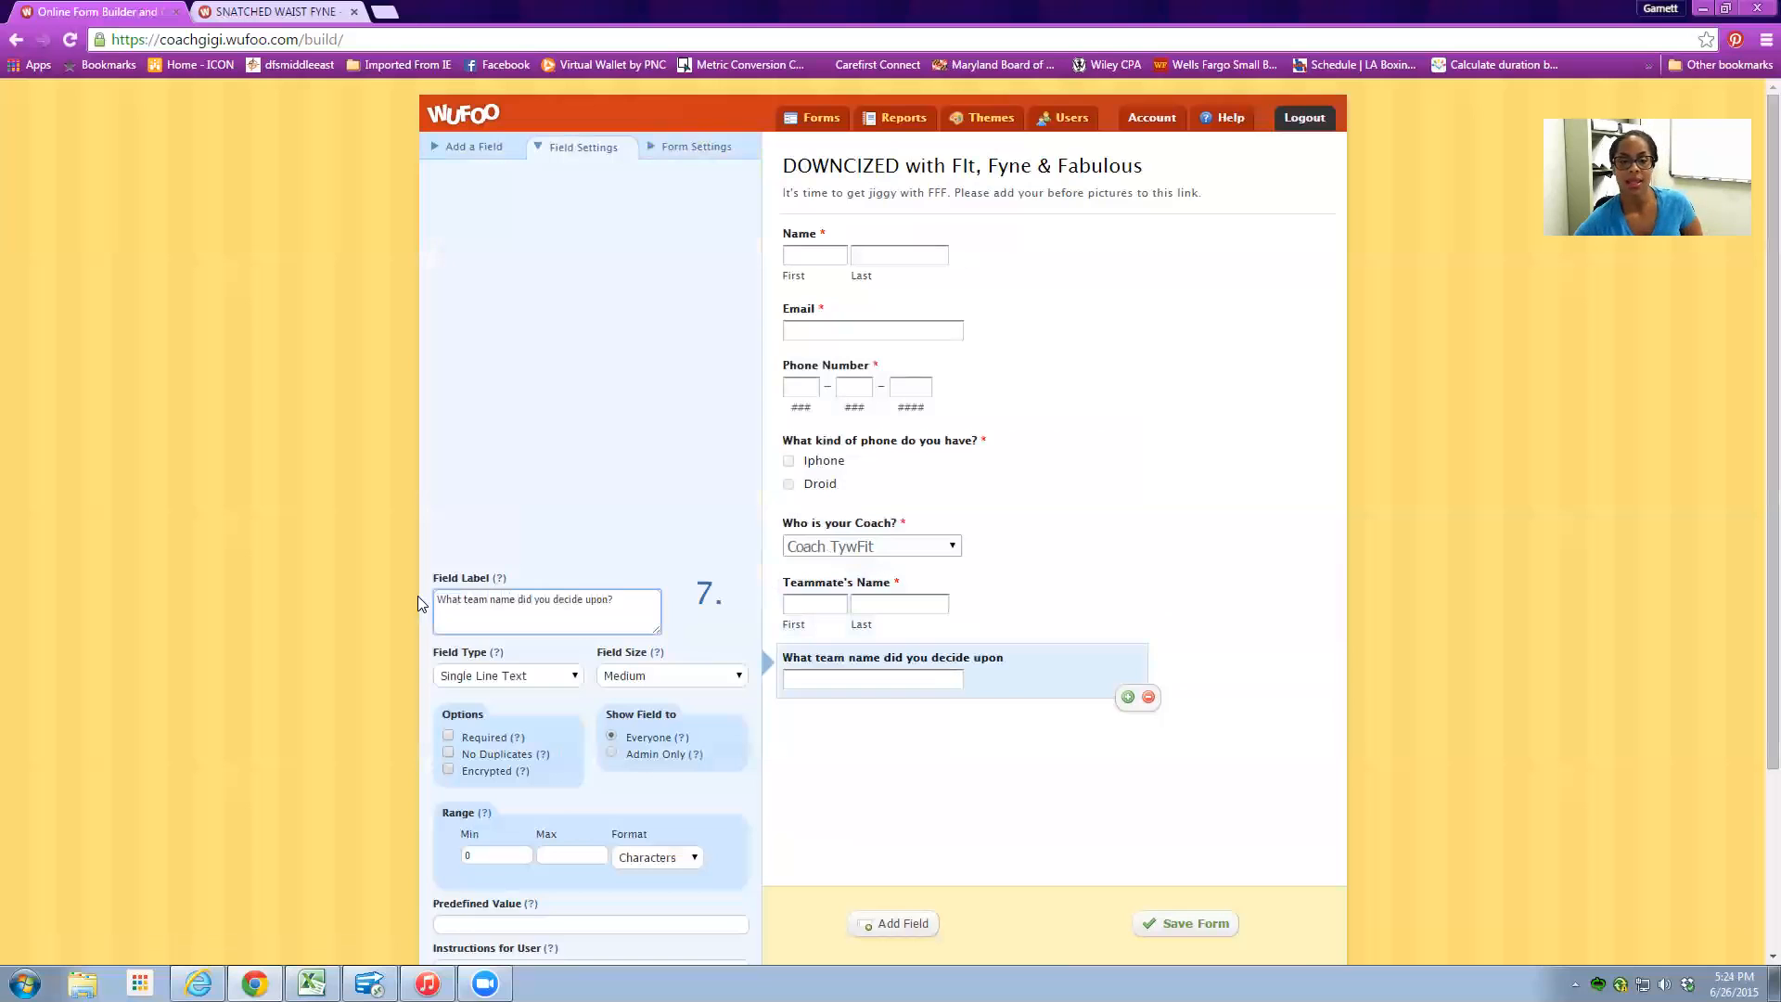
left_click(449, 736)
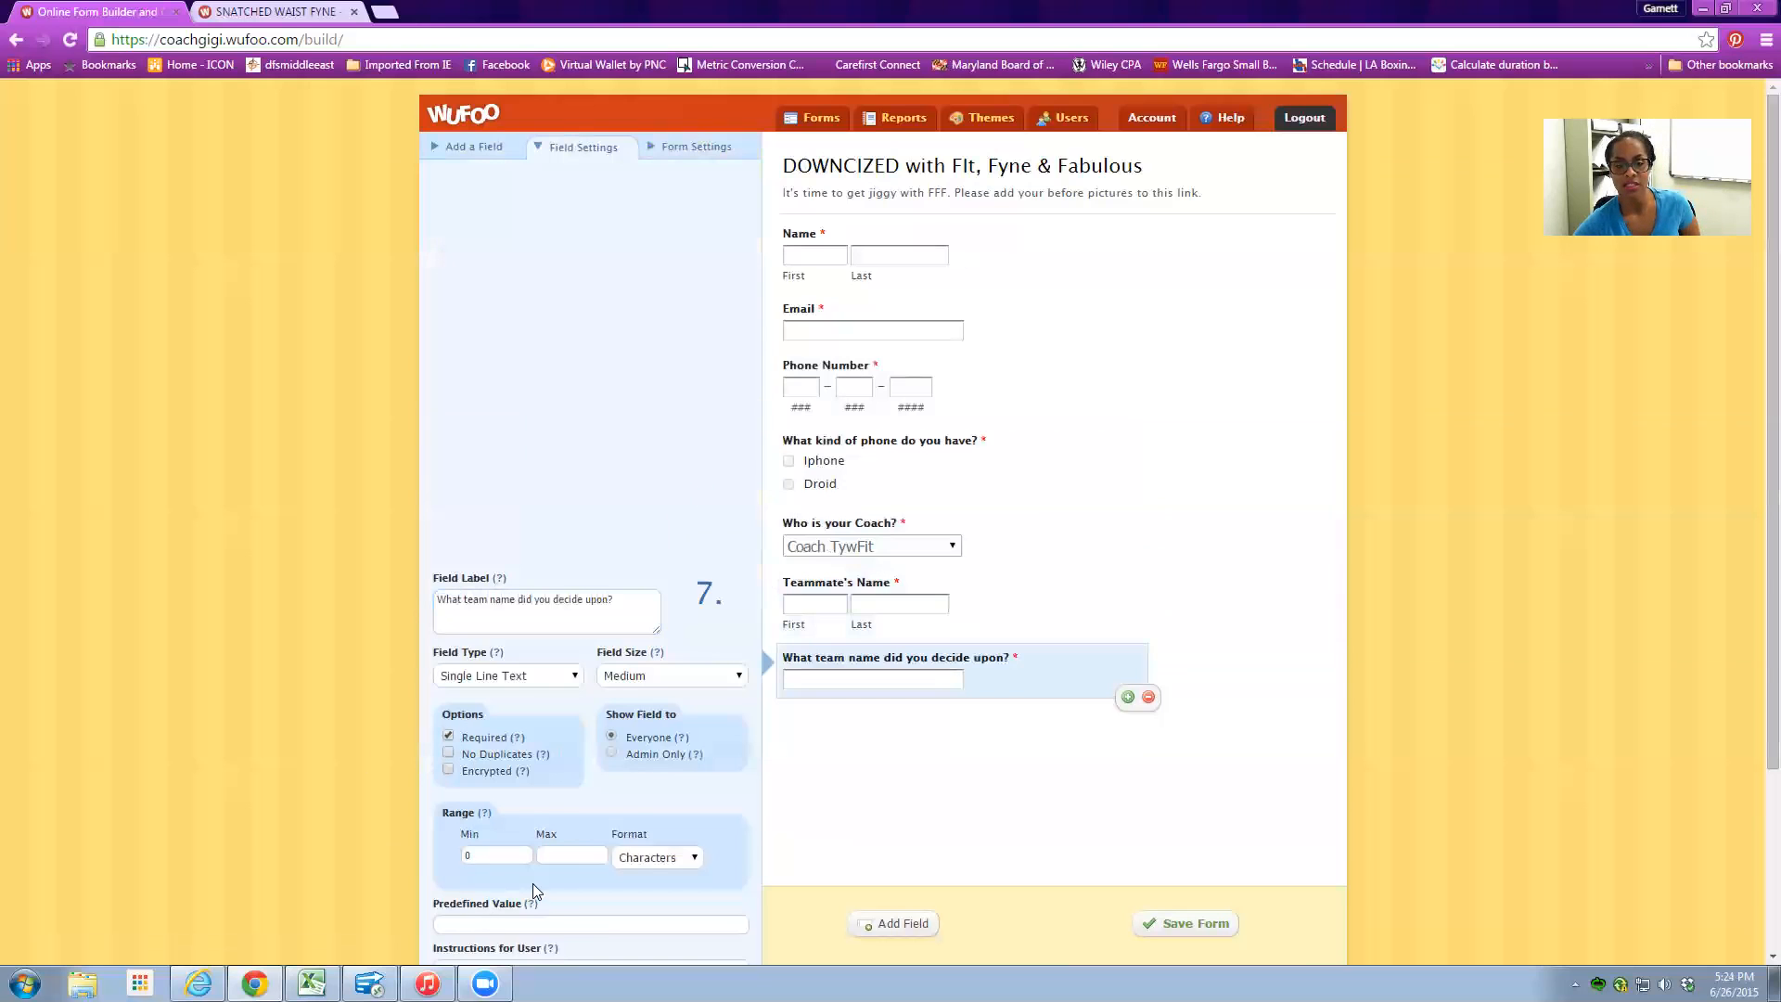
- Add the user instructions "Be original" to the team name field
scroll(532, 883, "down", 3)
left_click(510, 749)
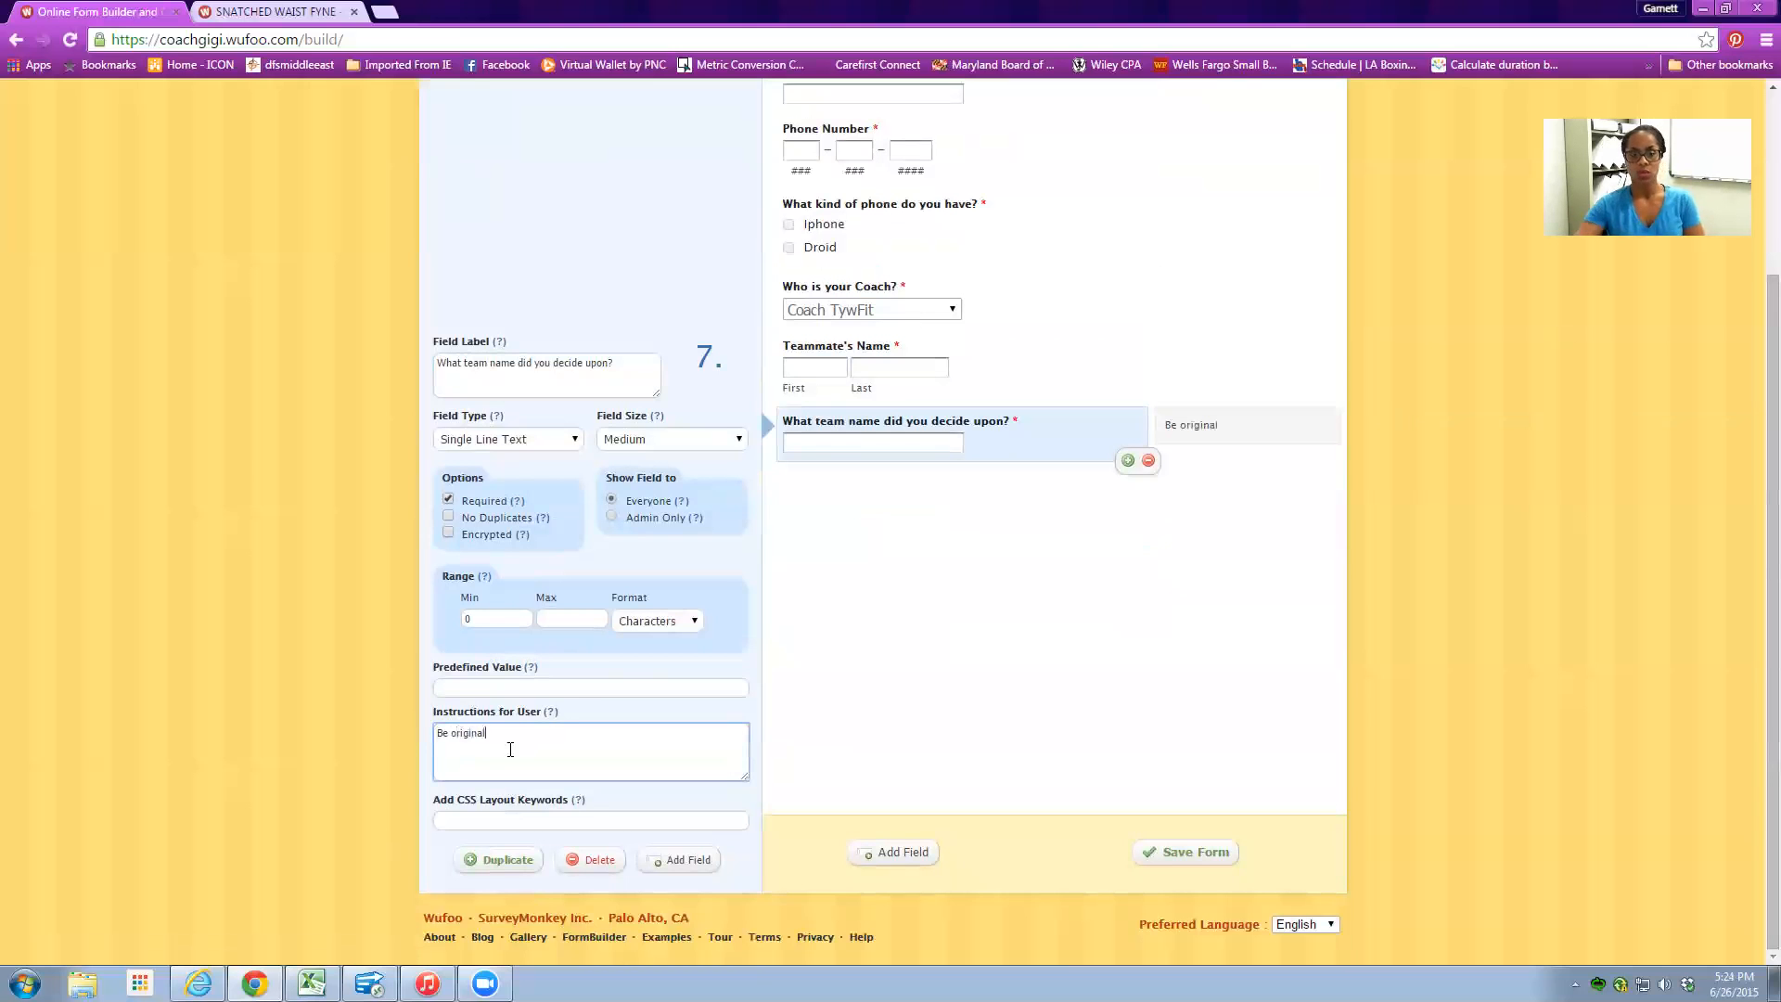
scroll(677, 260, "up", 3)
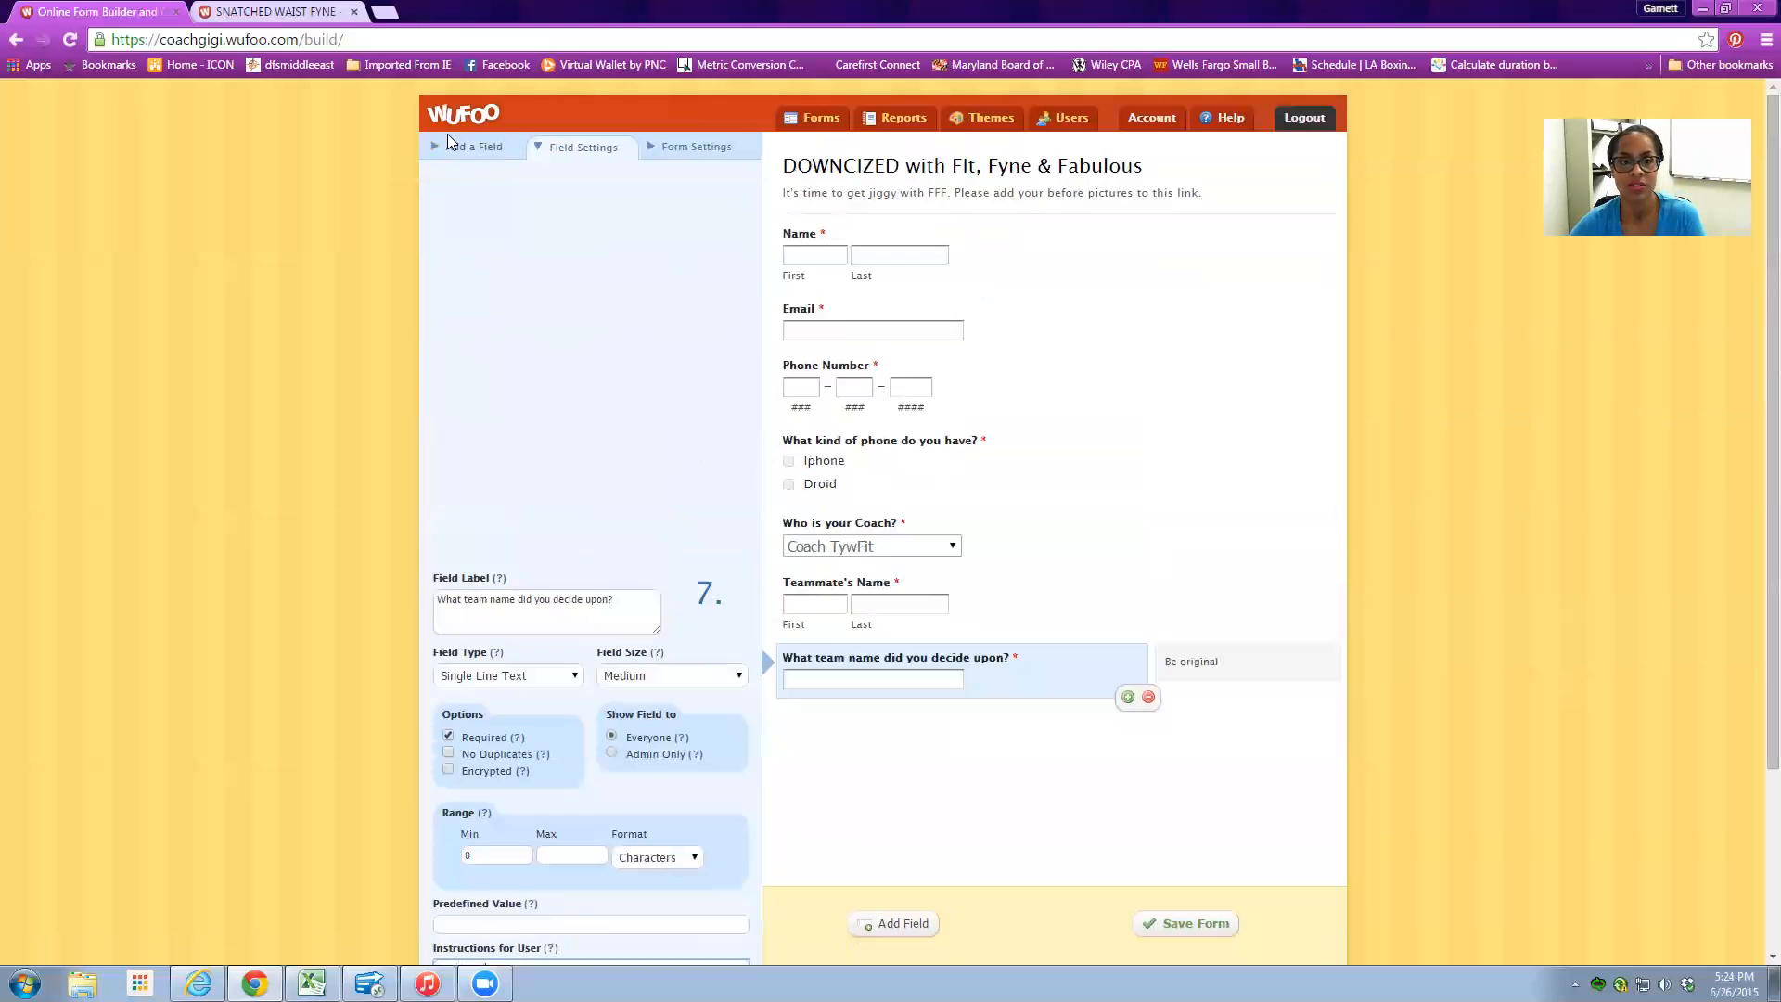
- Copy the photo collage upload question's text from the Getting Started form
left_click(450, 141)
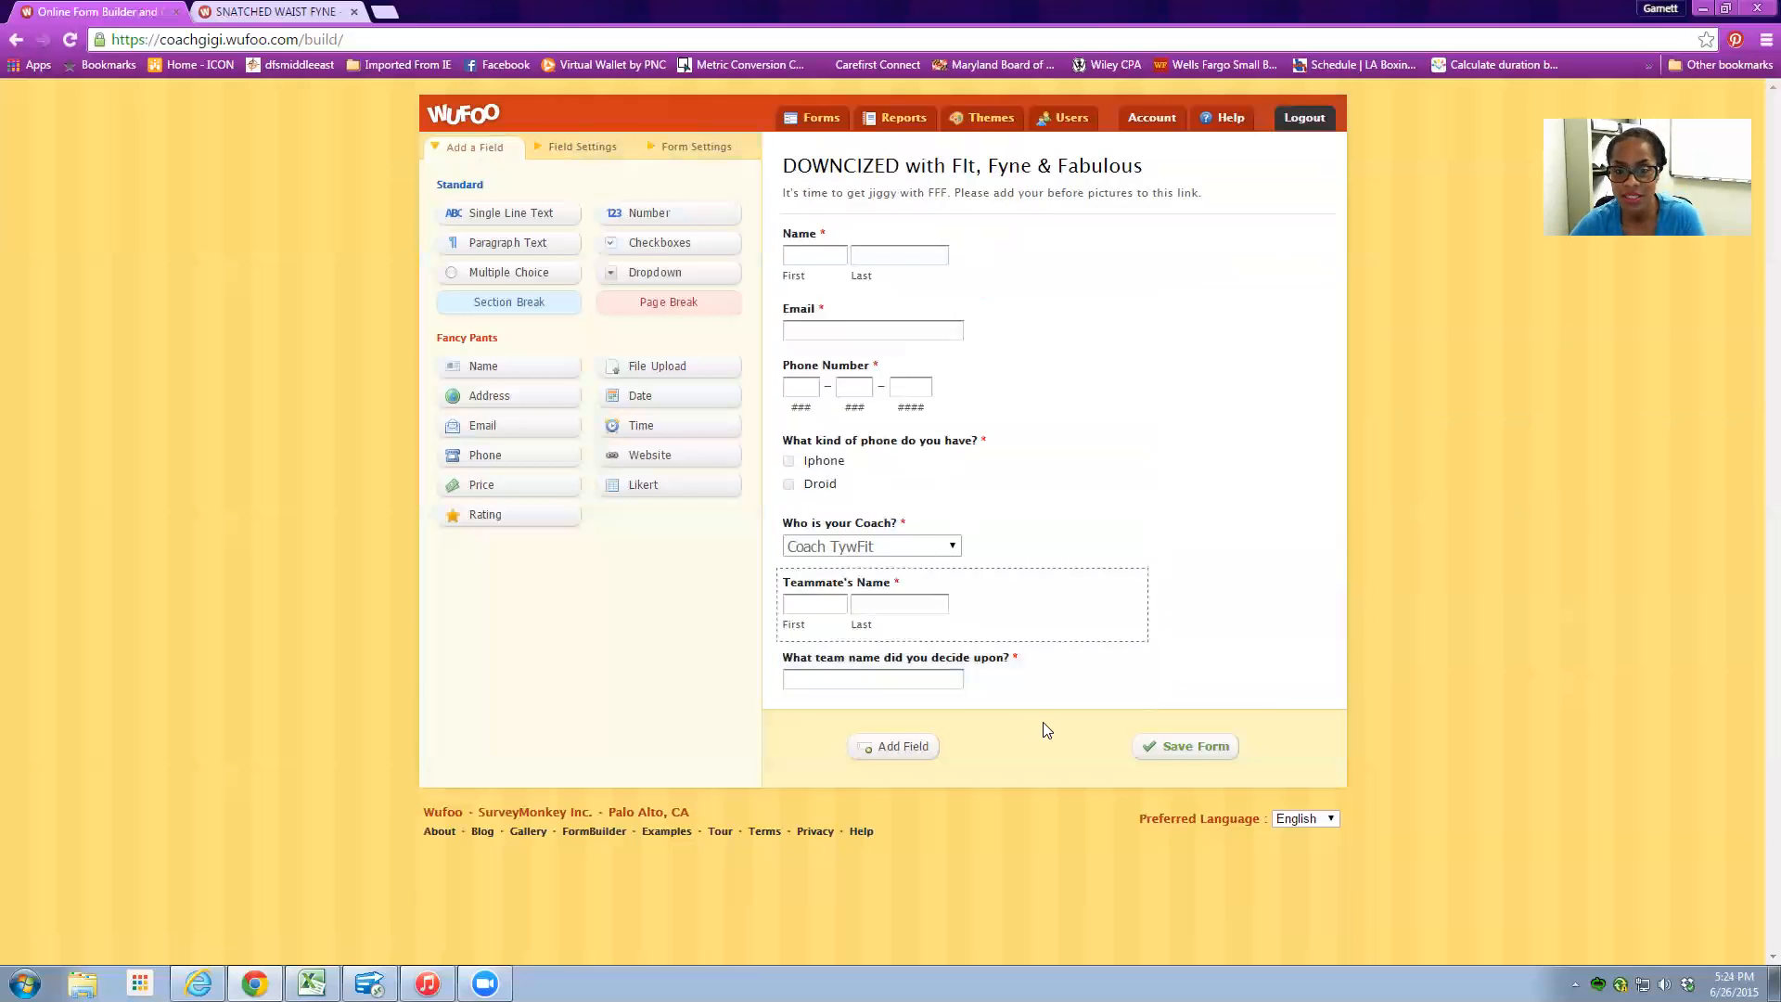
left_click(239, 9)
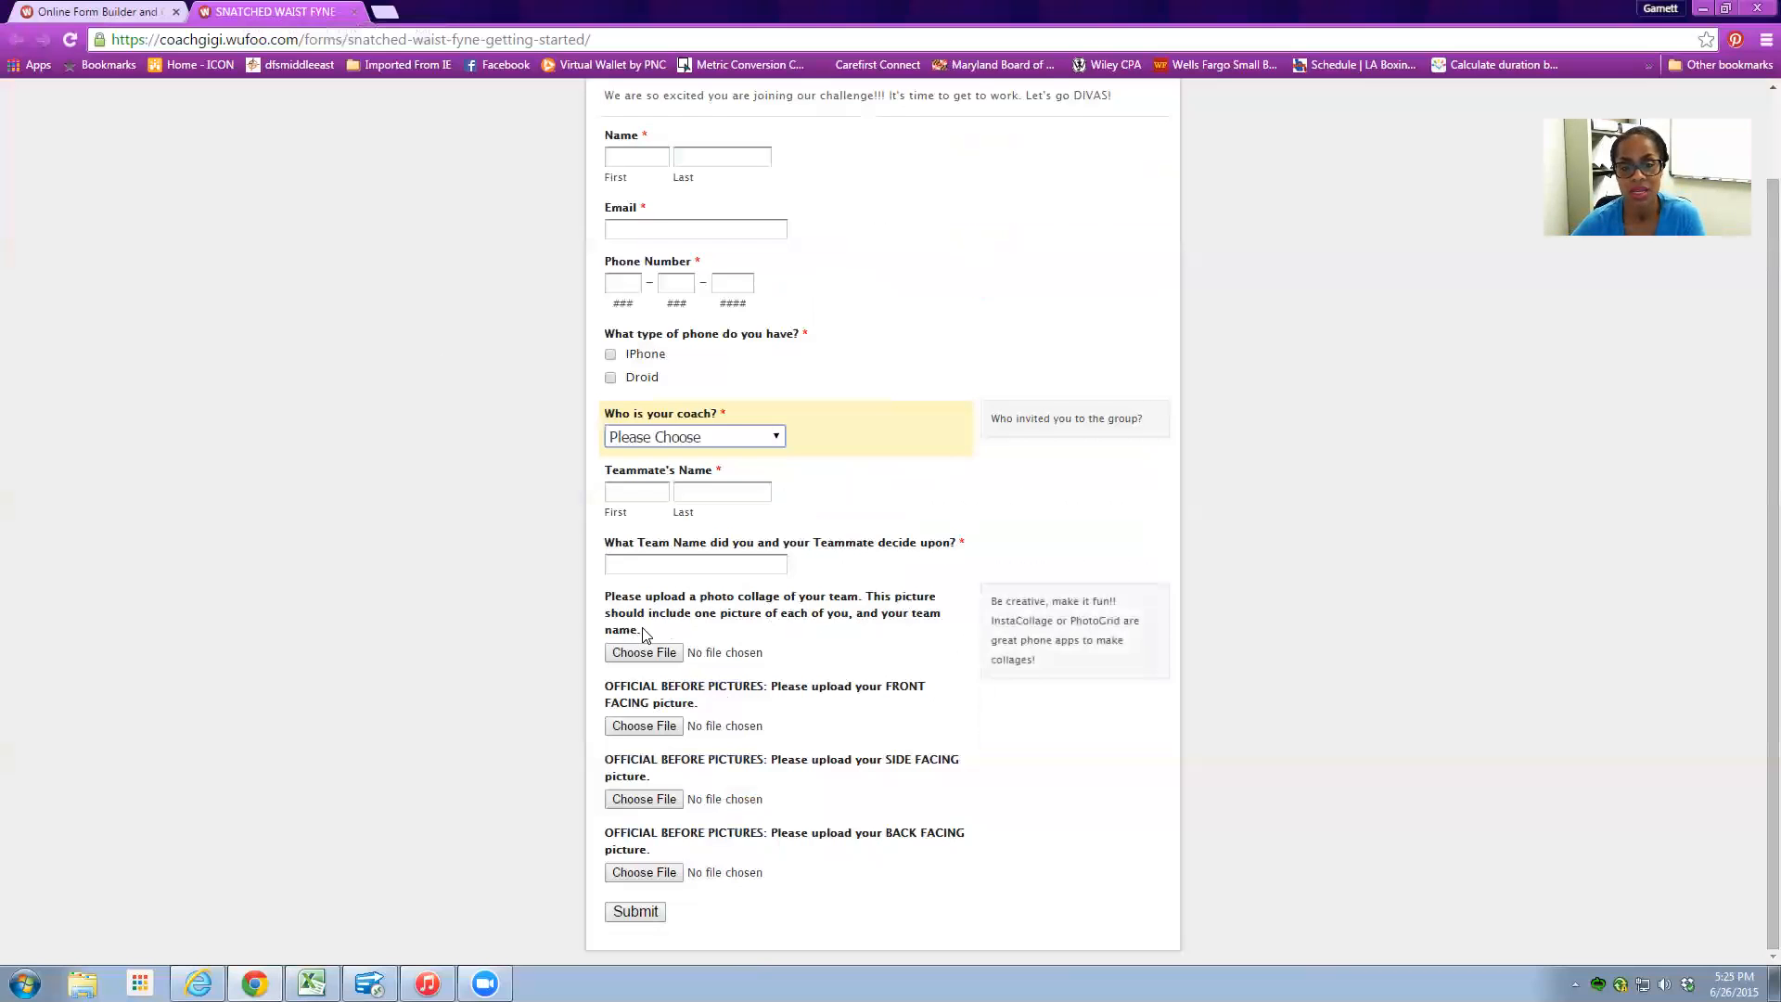
left_click_drag(645, 633, 592, 601)
key("ctrl+c")
right_click(688, 604)
left_click(709, 615)
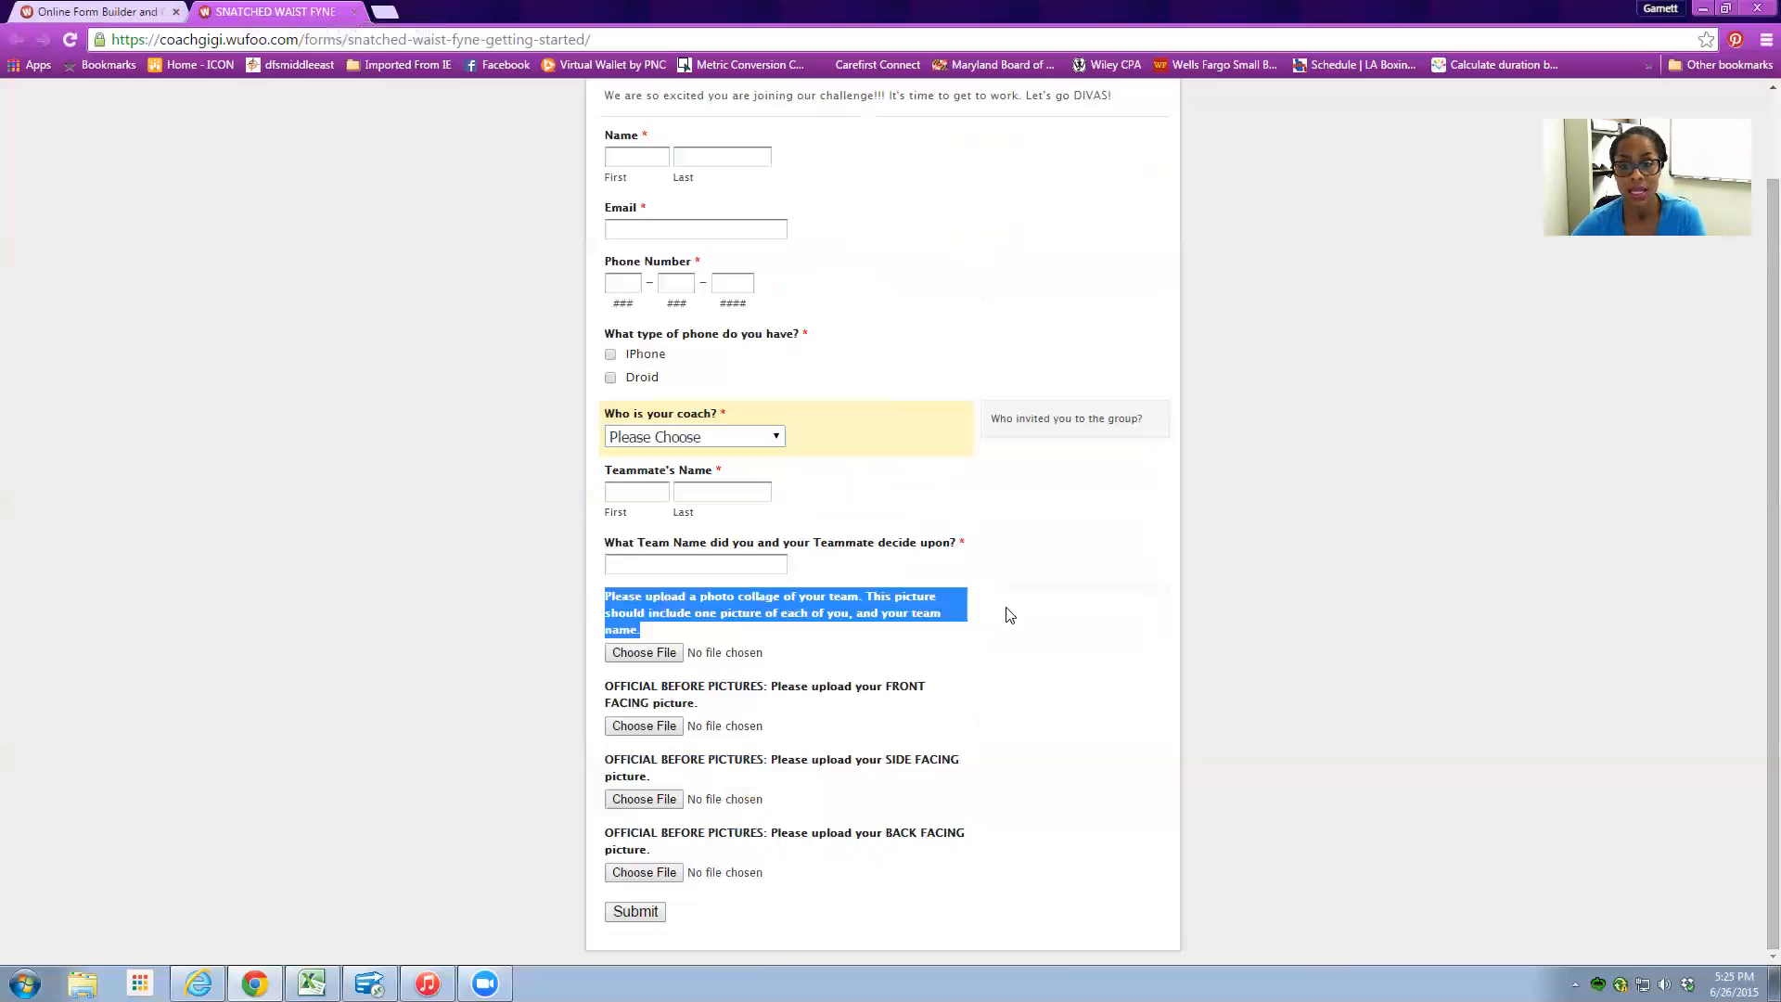
- Add a file upload field to the DOWNCIZED form and replace its label with the copied photo collage question
left_click(125, 13)
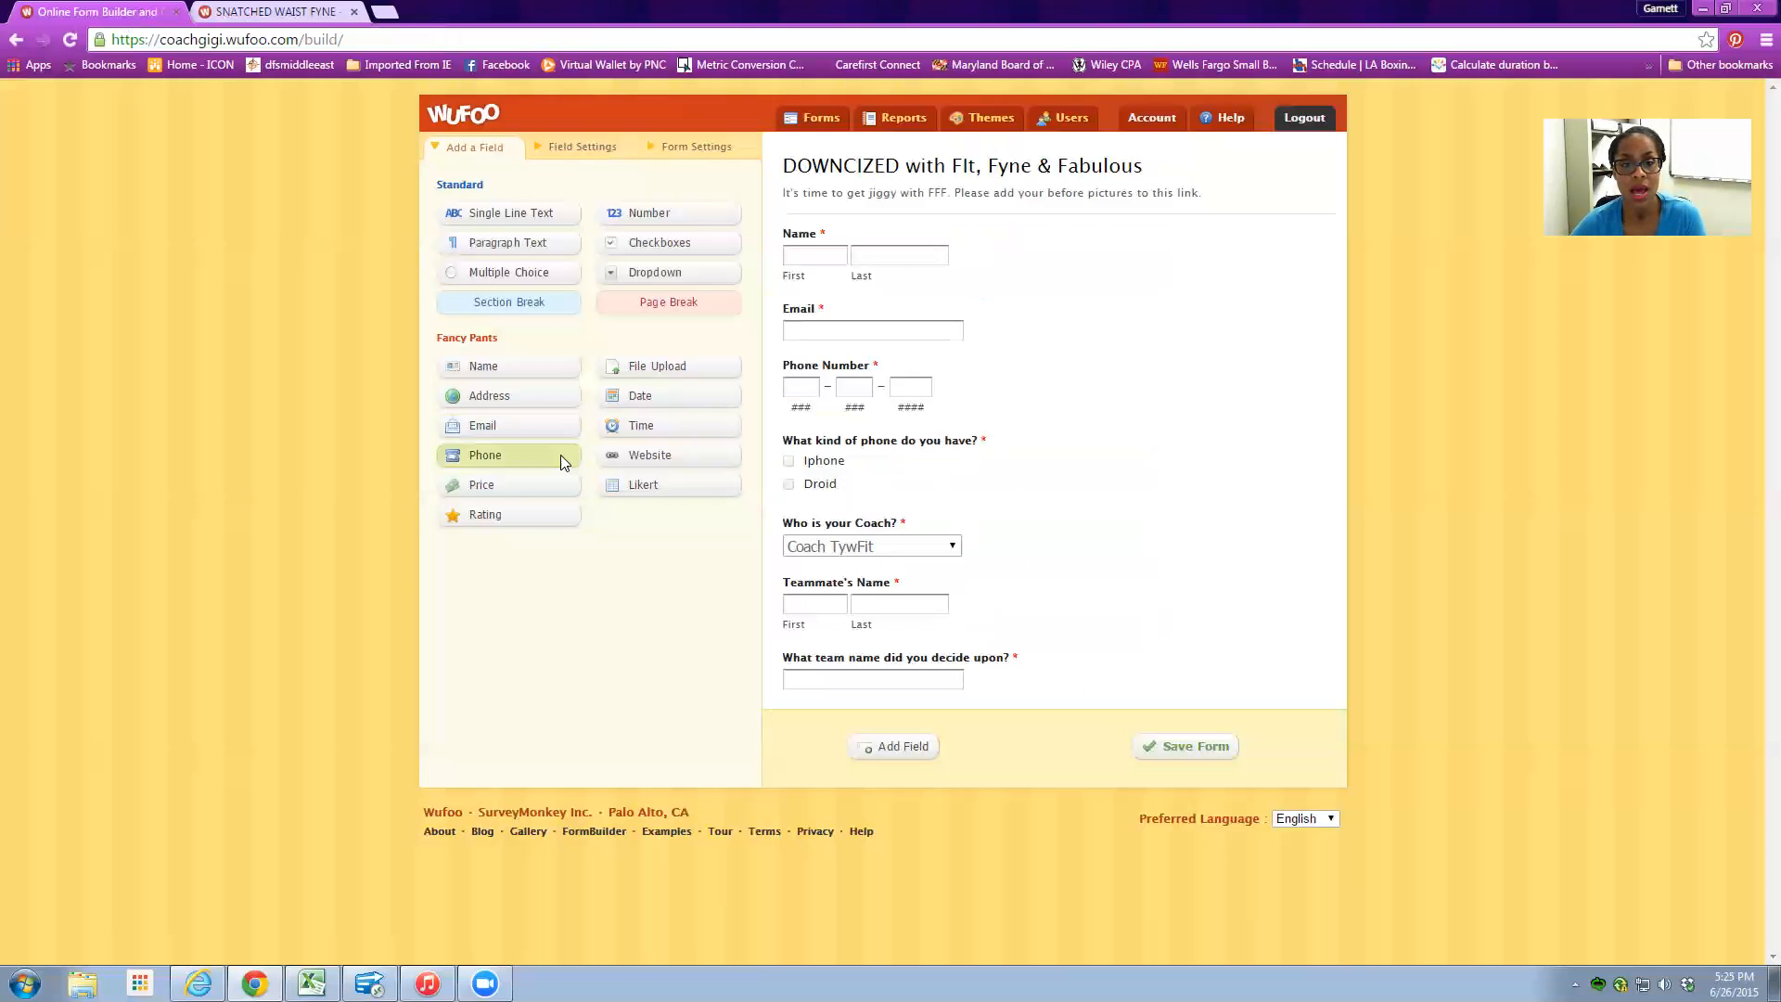
left_click(676, 367)
left_click(862, 724)
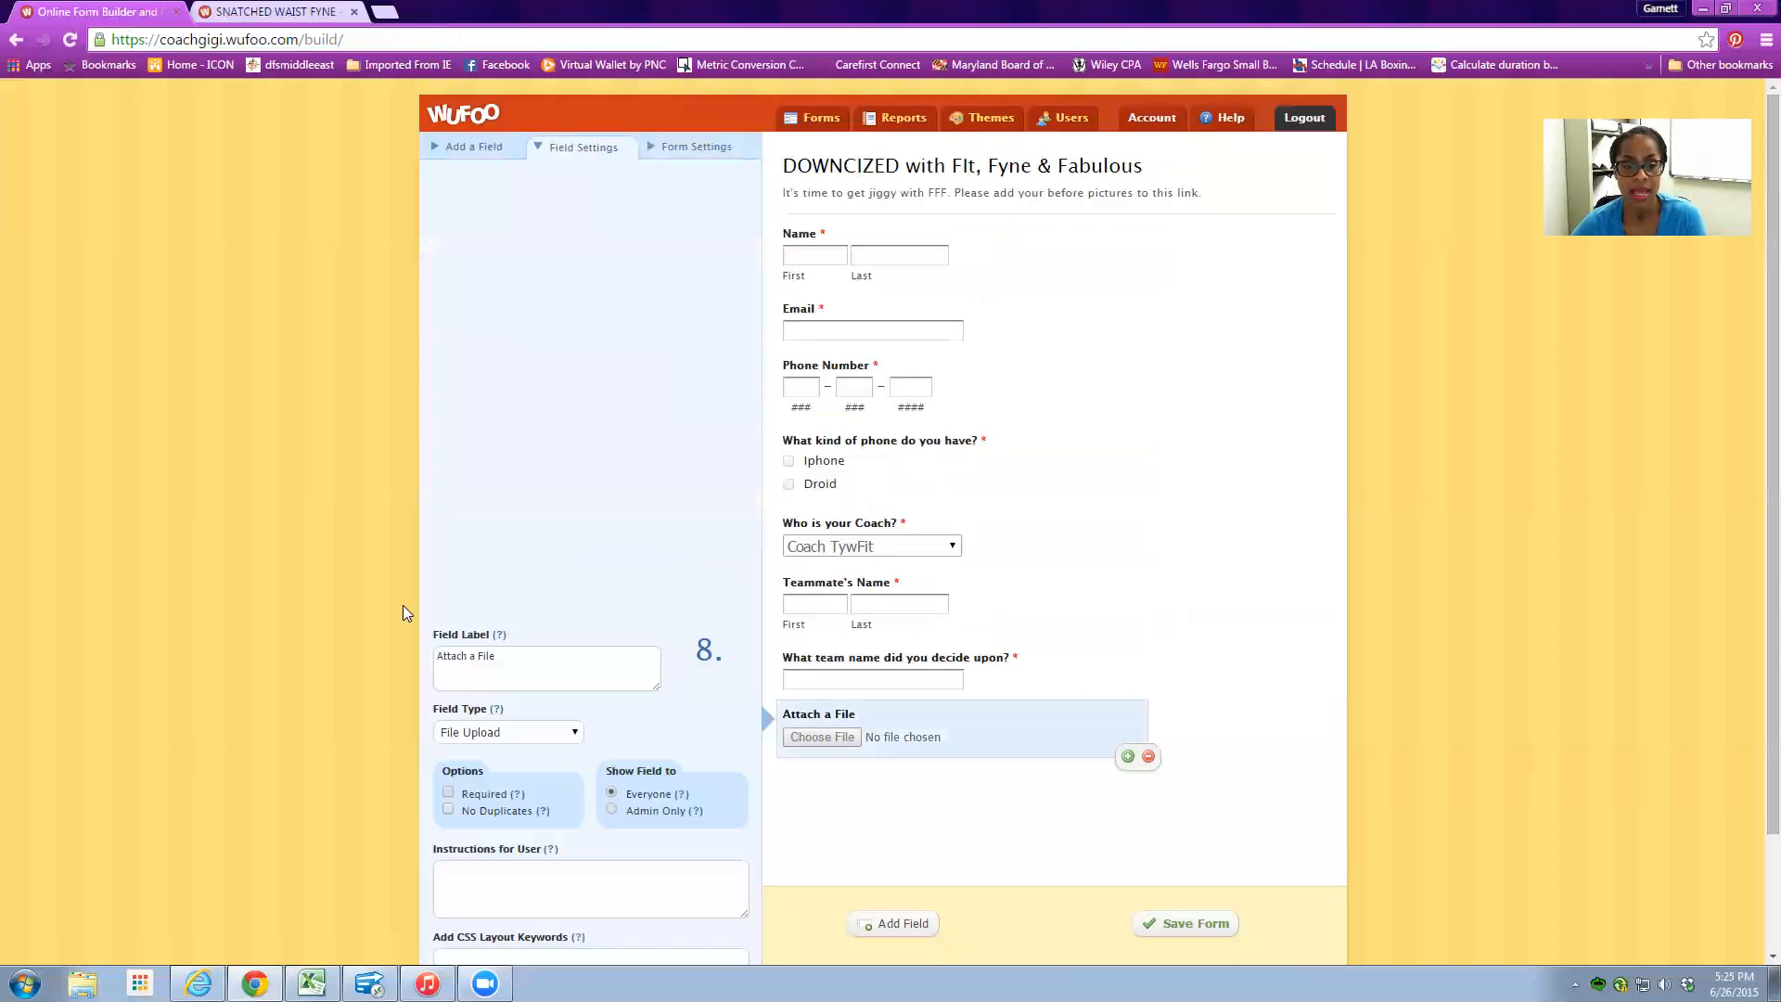
key("ctrl+v")
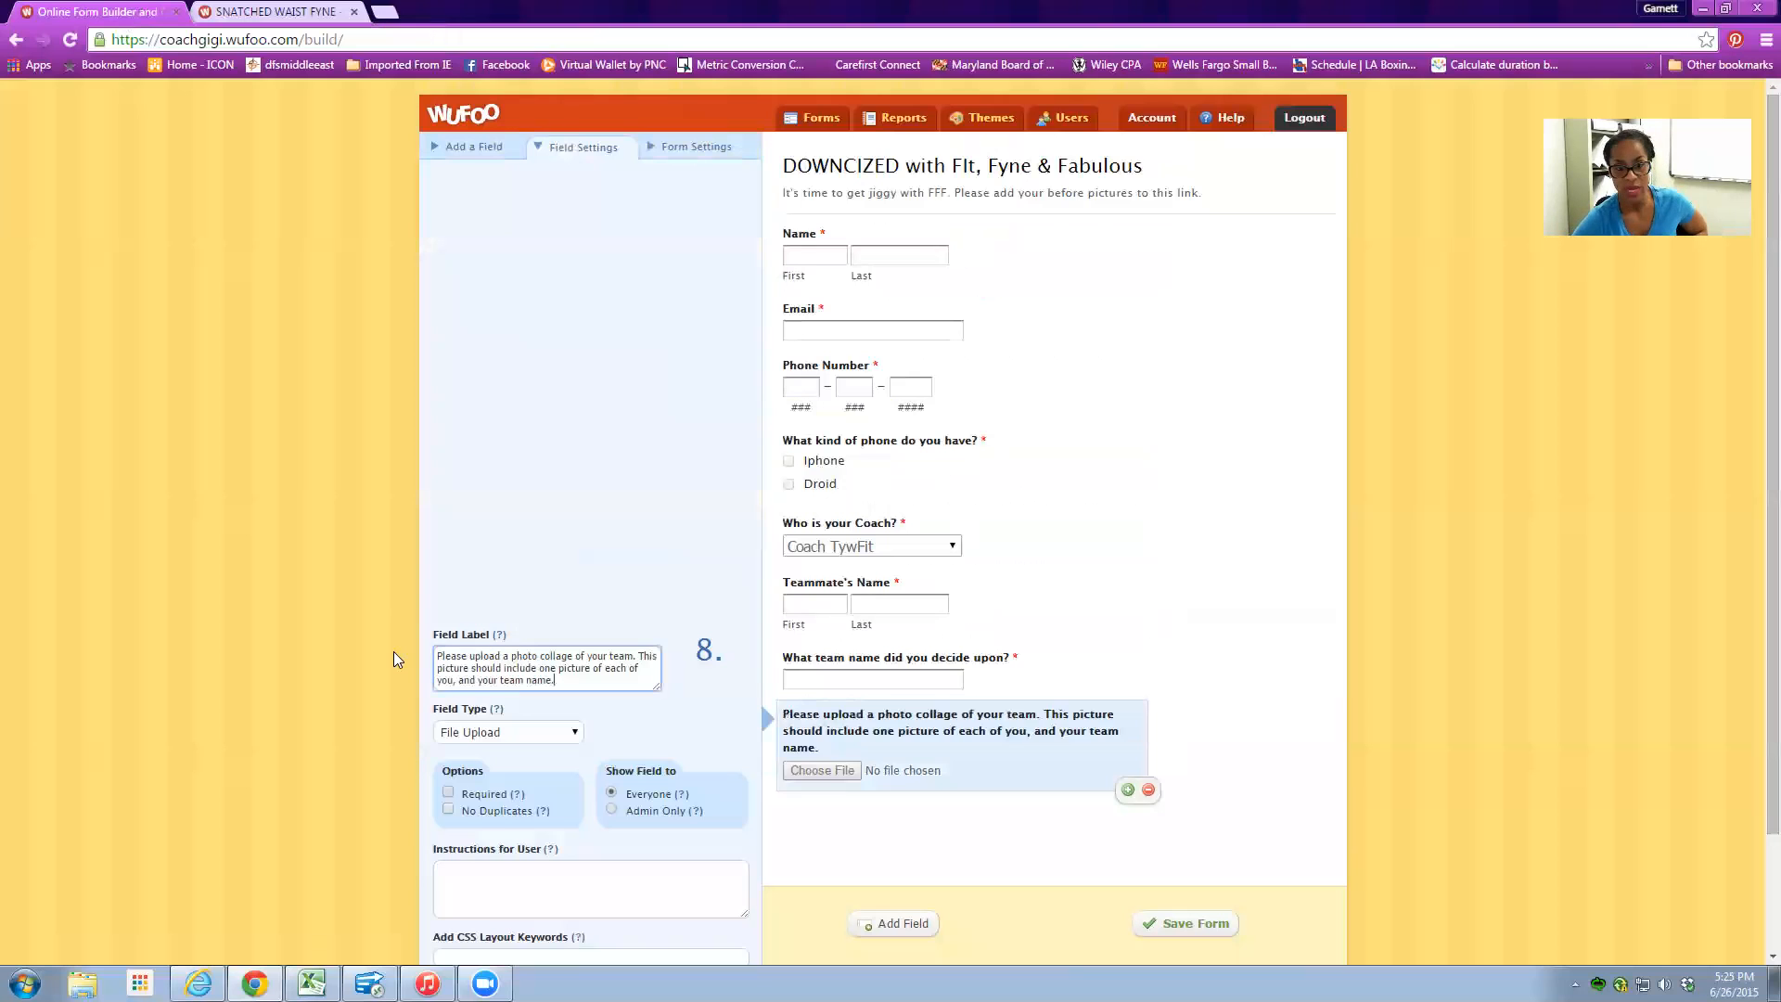
- Copy the photo collage question's instructions about InstaCollage and PhotoGrid from the Getting Started form
scroll(569, 874, "down", 2)
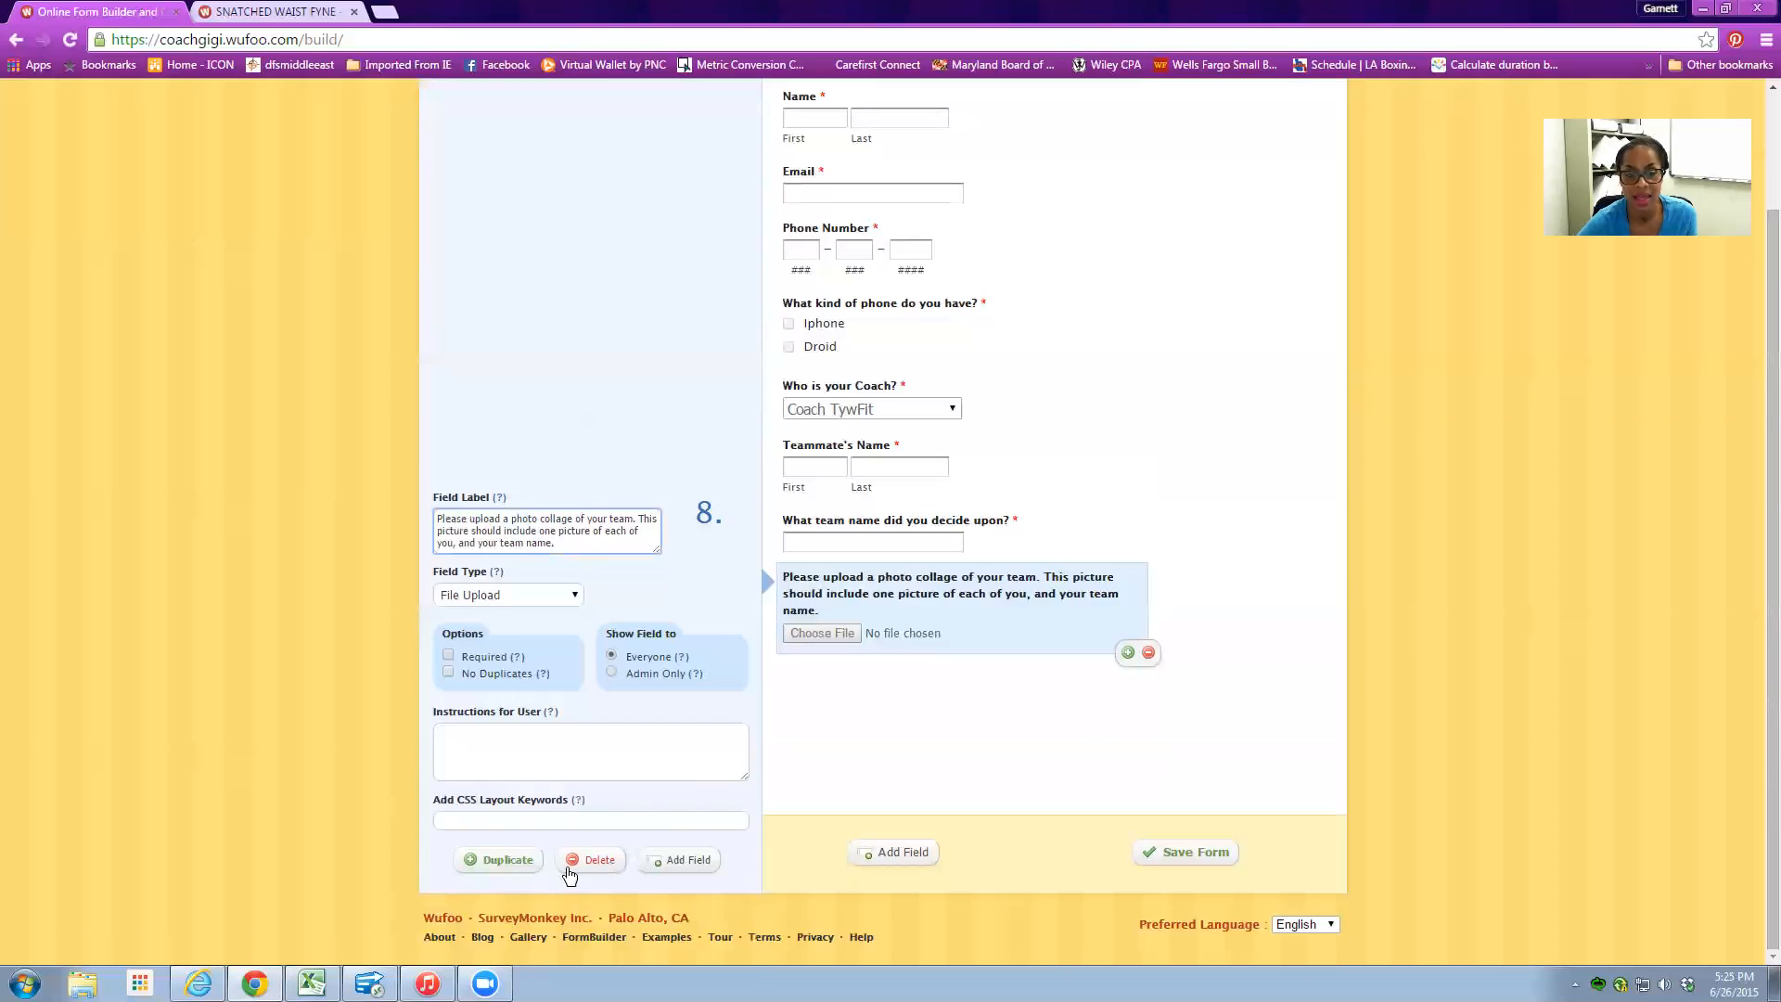
left_click(541, 744)
left_click(269, 11)
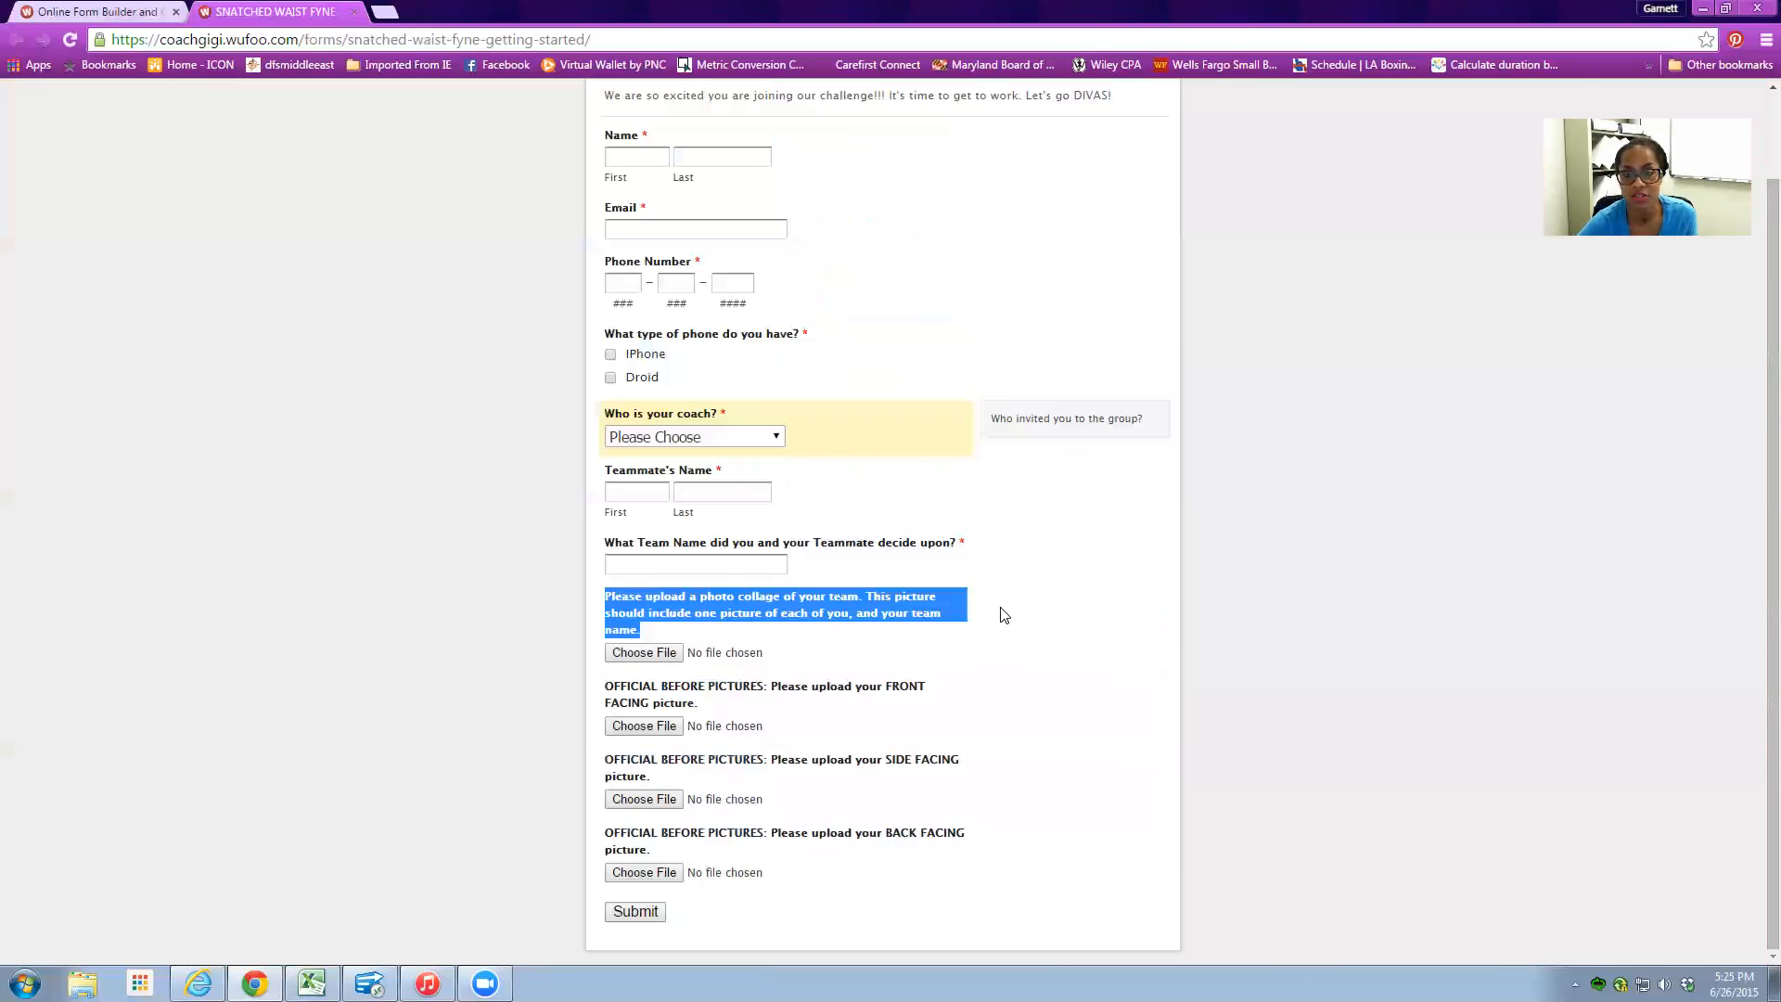
mouse_move(932, 617)
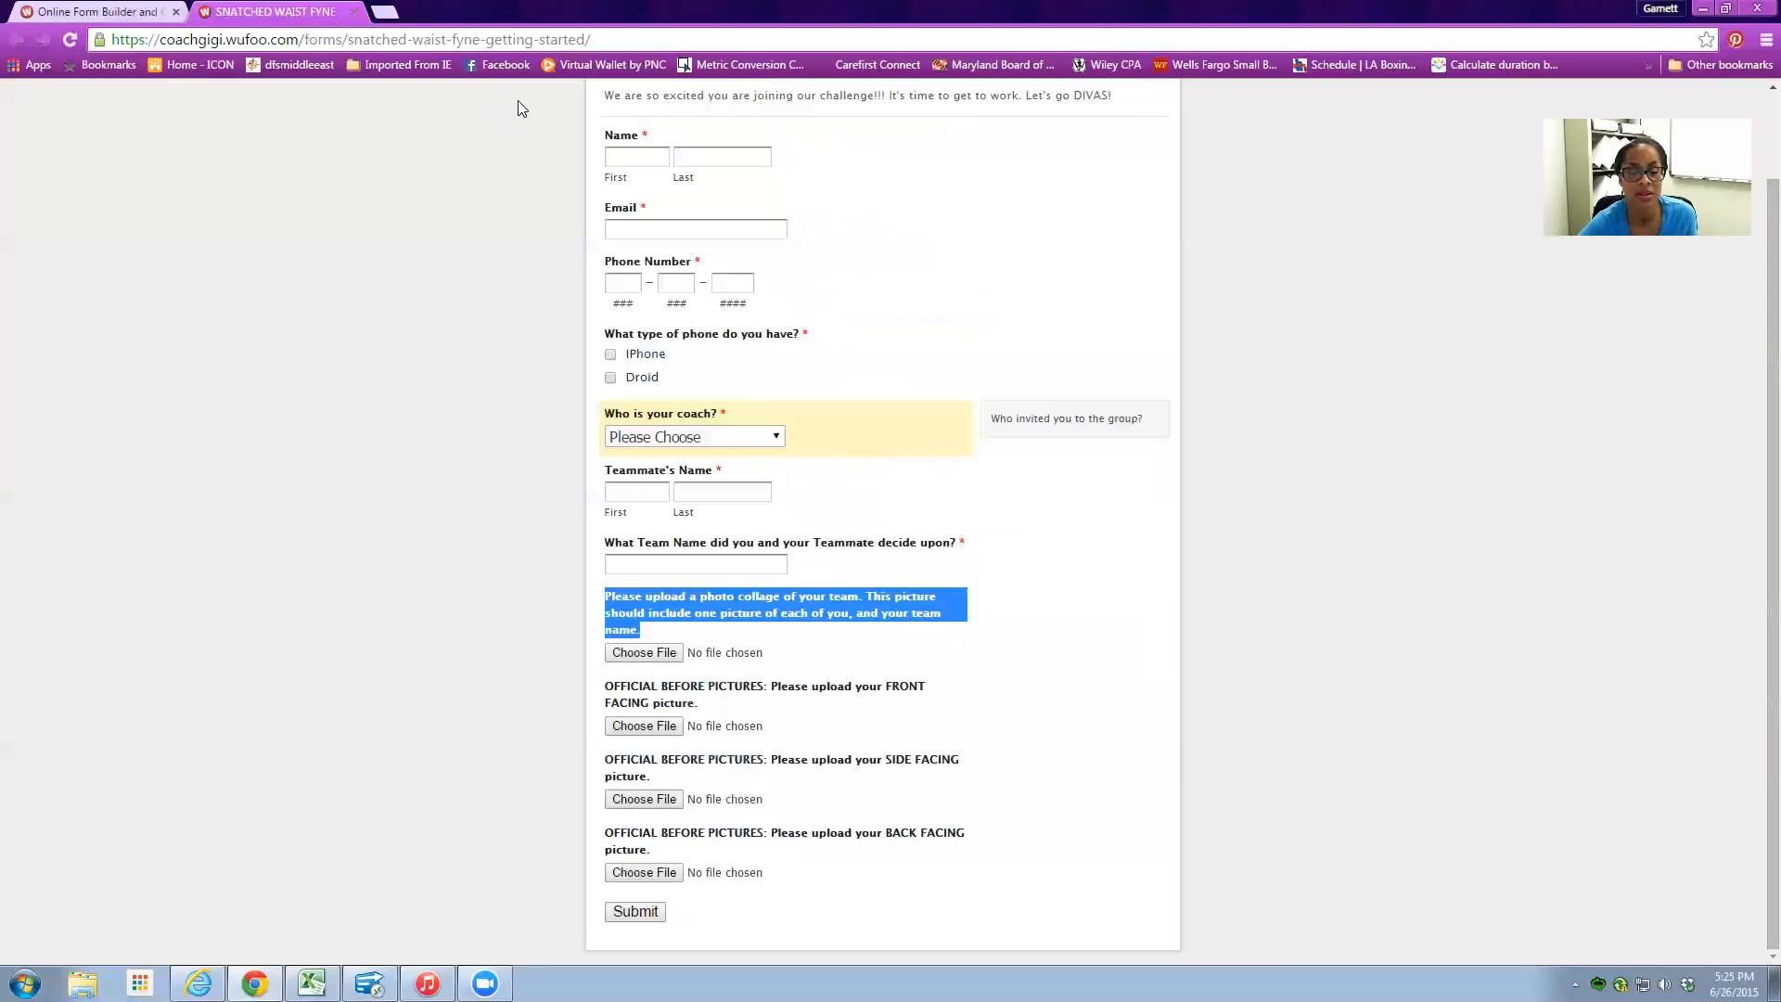
left_click(881, 610)
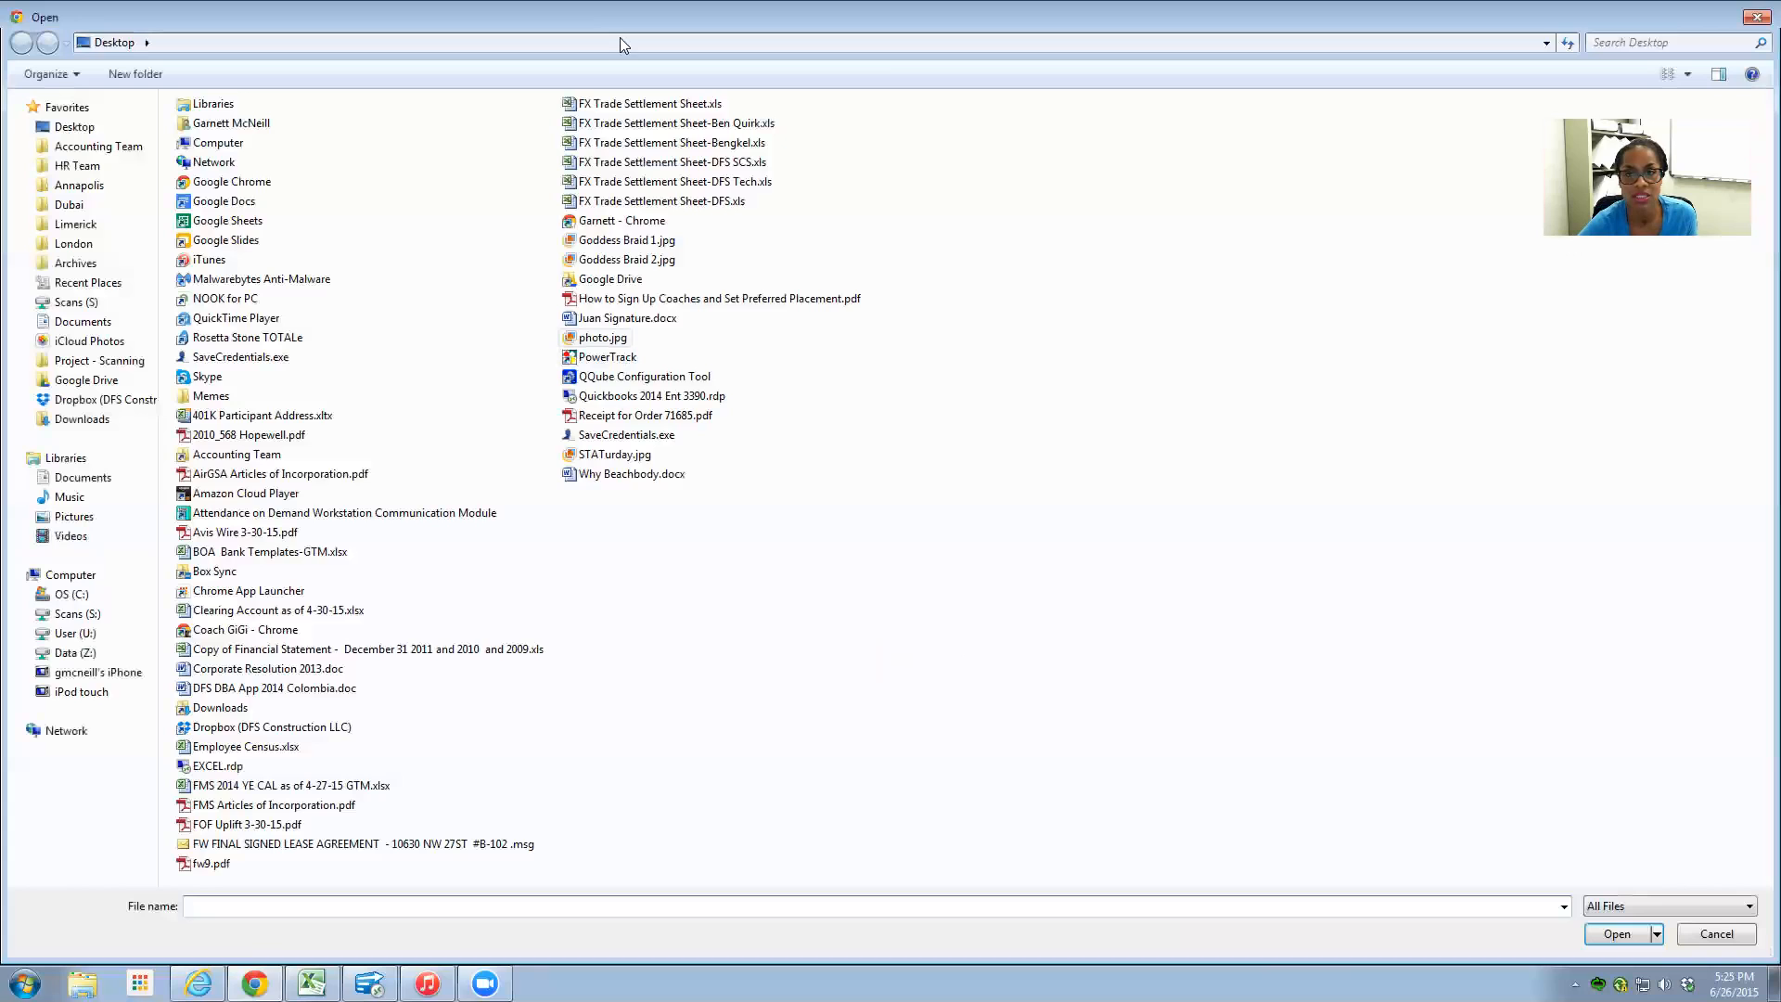
left_click(1754, 19)
left_click_drag(1046, 665, 998, 604)
right_click(1004, 607)
left_click(1020, 620)
- Paste the copied collage instructions as plain text into the photo collage field's user instructions
key("ctrl+shift+Tab")
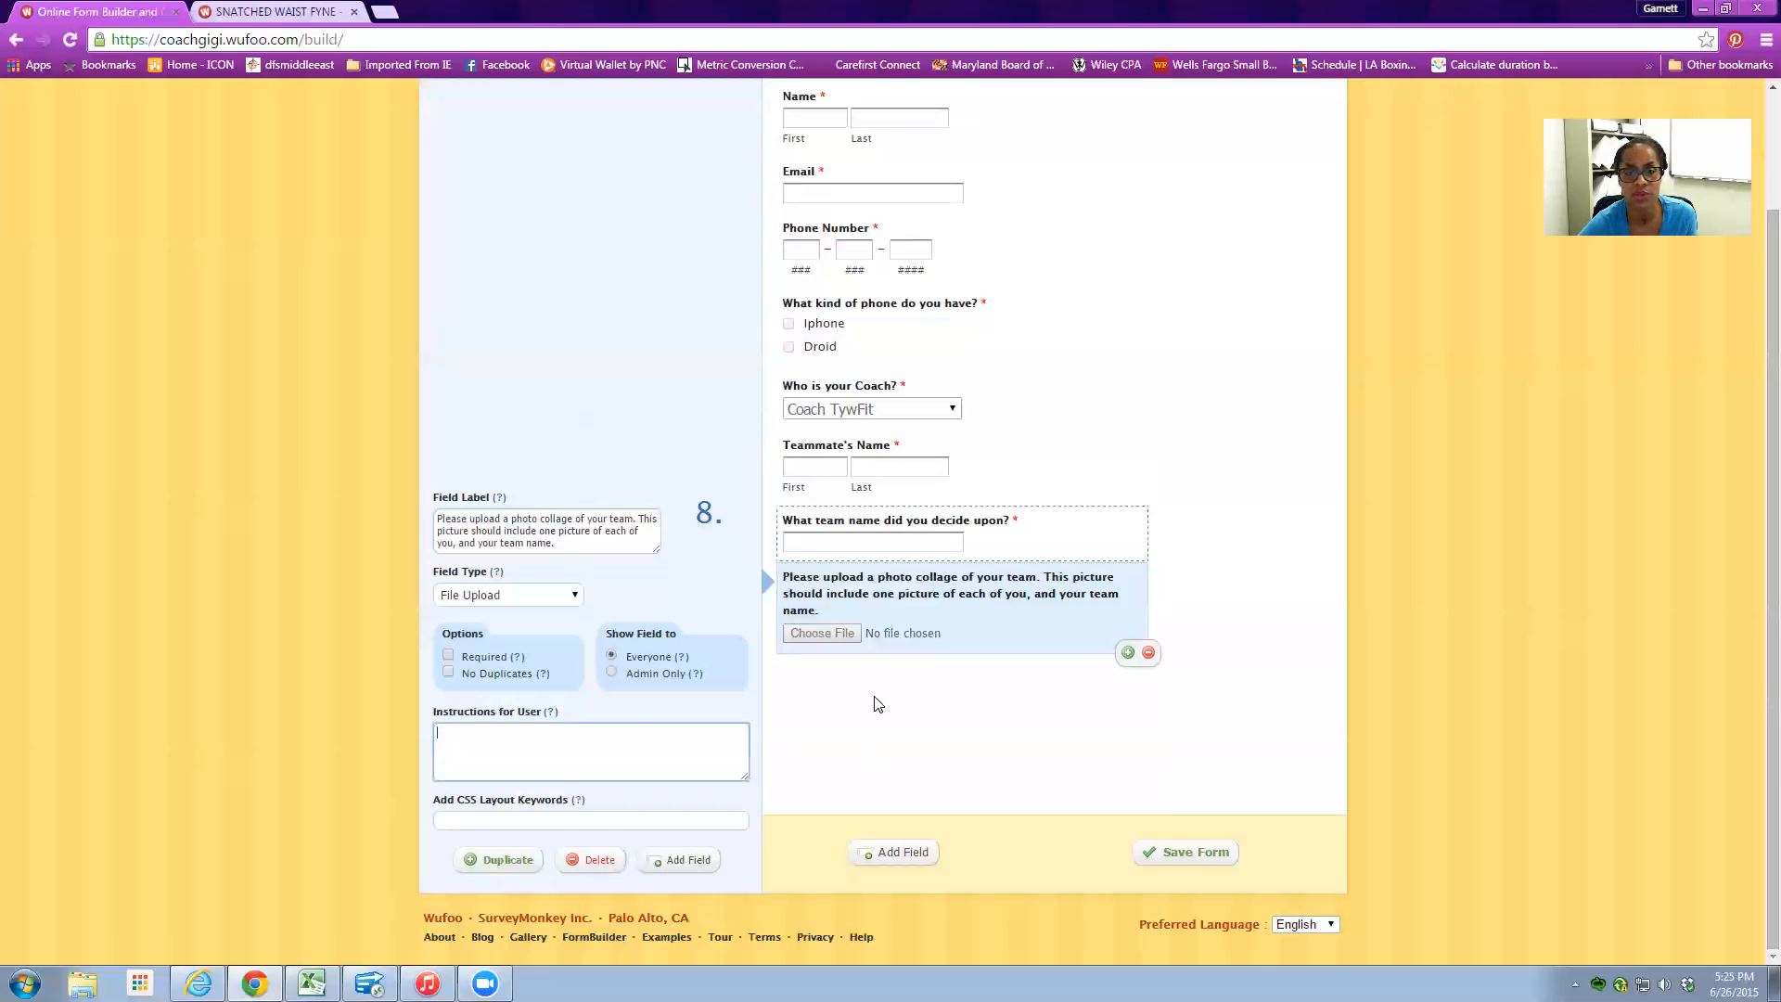
right_click(523, 742)
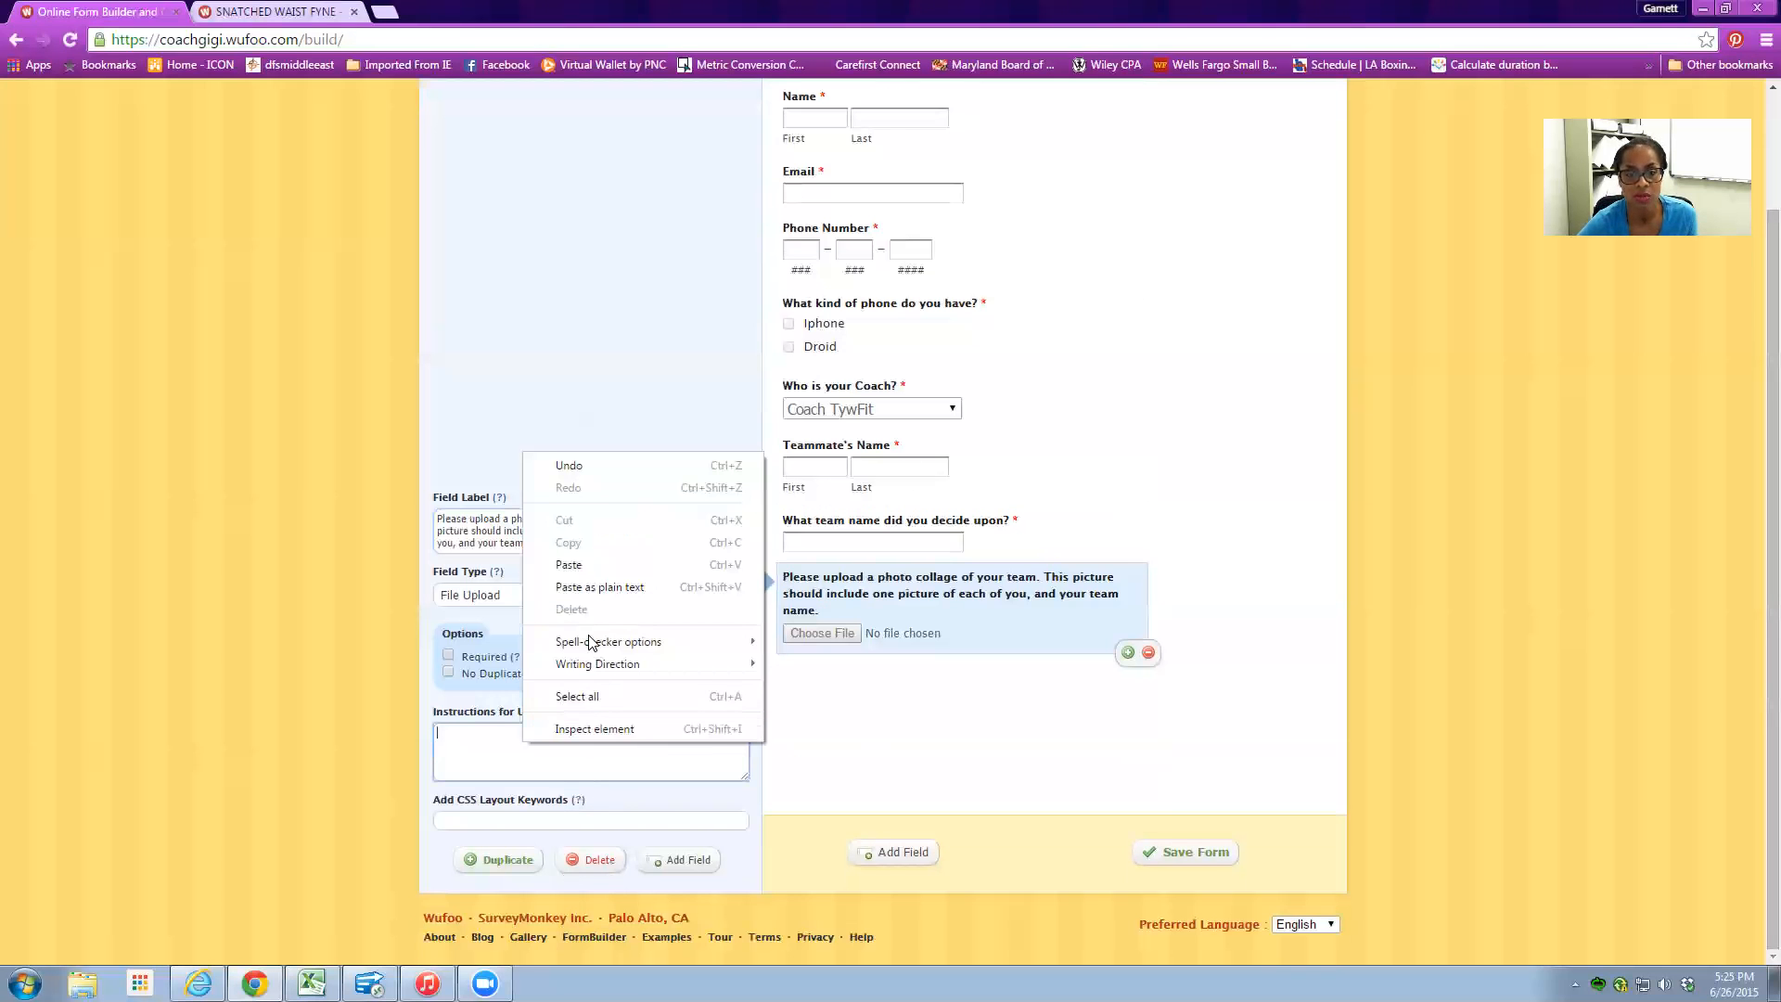
left_click(594, 586)
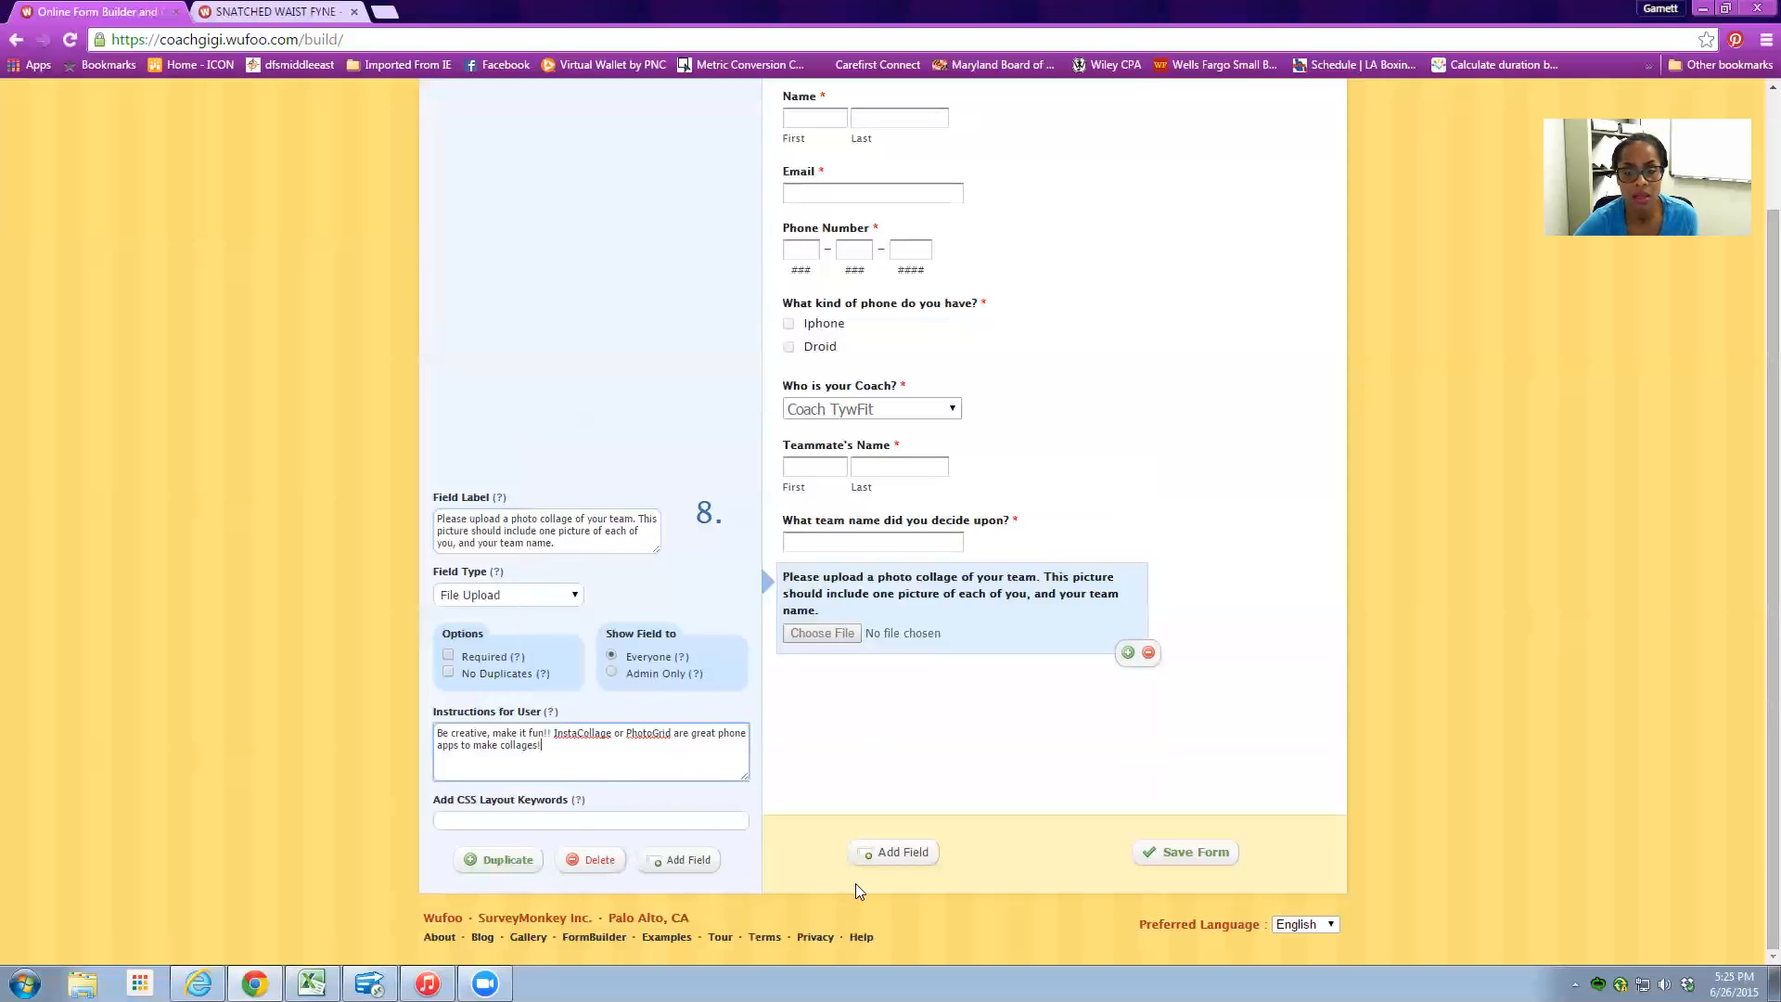
- Copy the "OFFICIAL BEFORE PICTURES: Please upload your FRONT FACING picture." question text from the Getting Started form
scroll(535, 290, "up", 2)
left_click(463, 146)
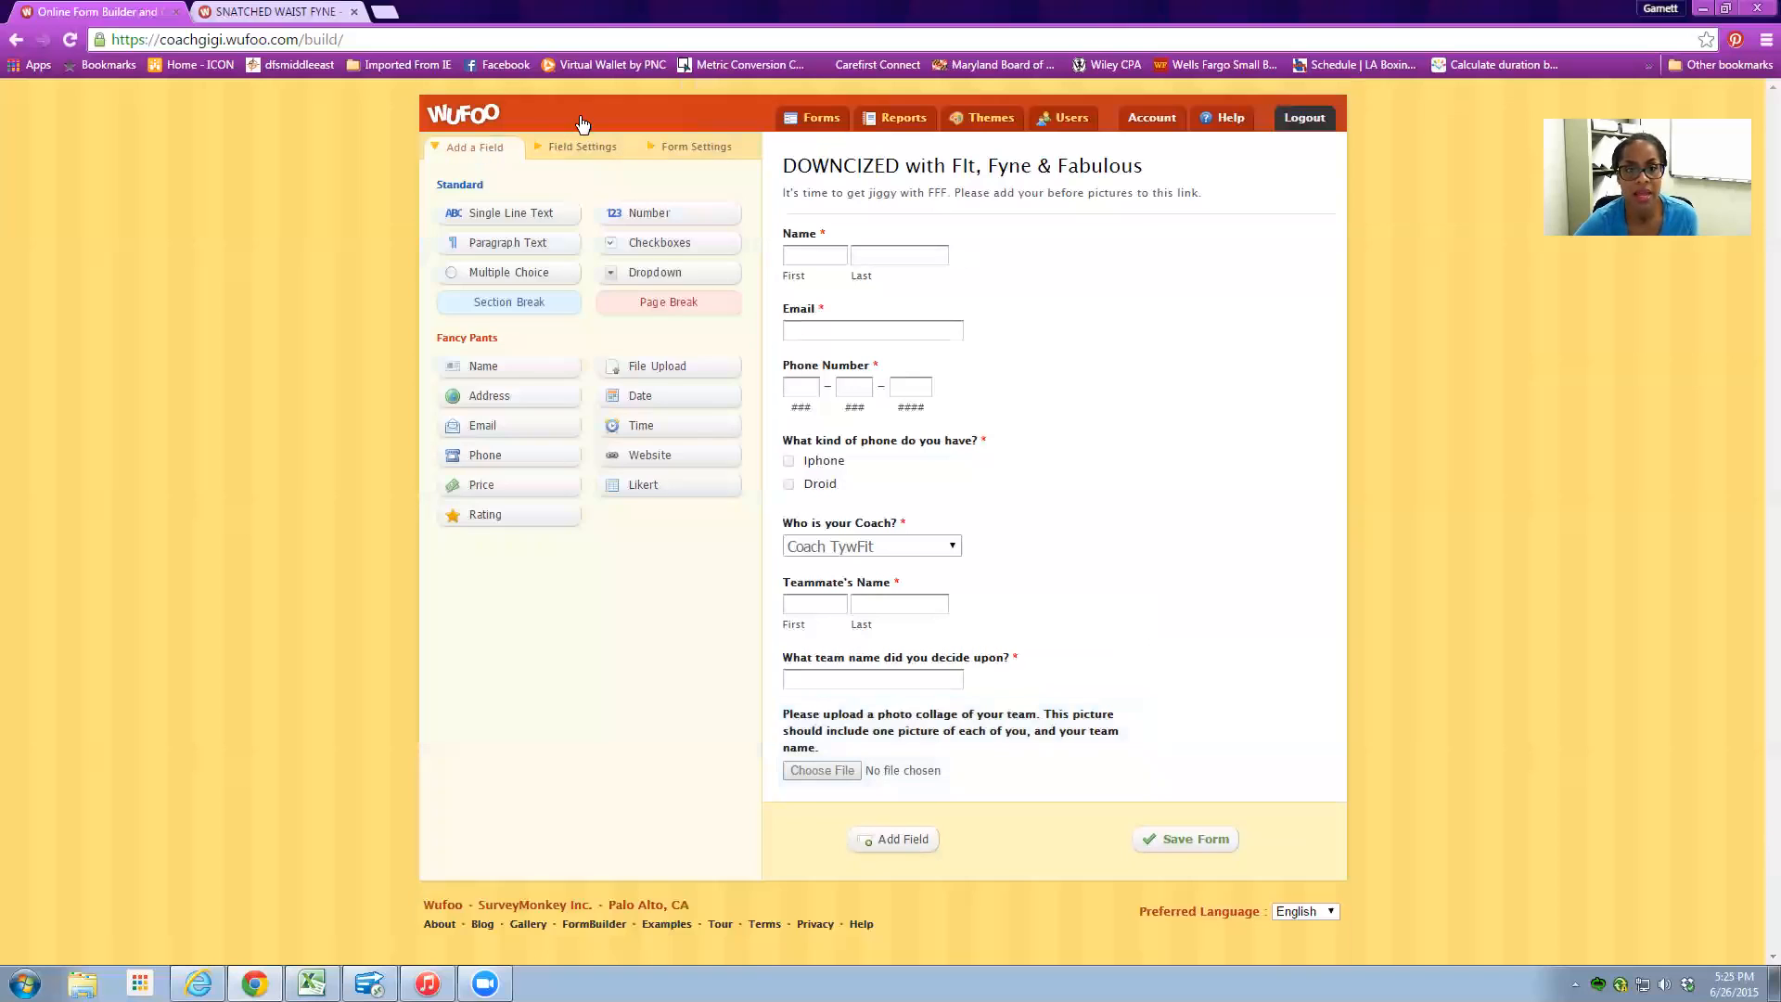
left_click(269, 11)
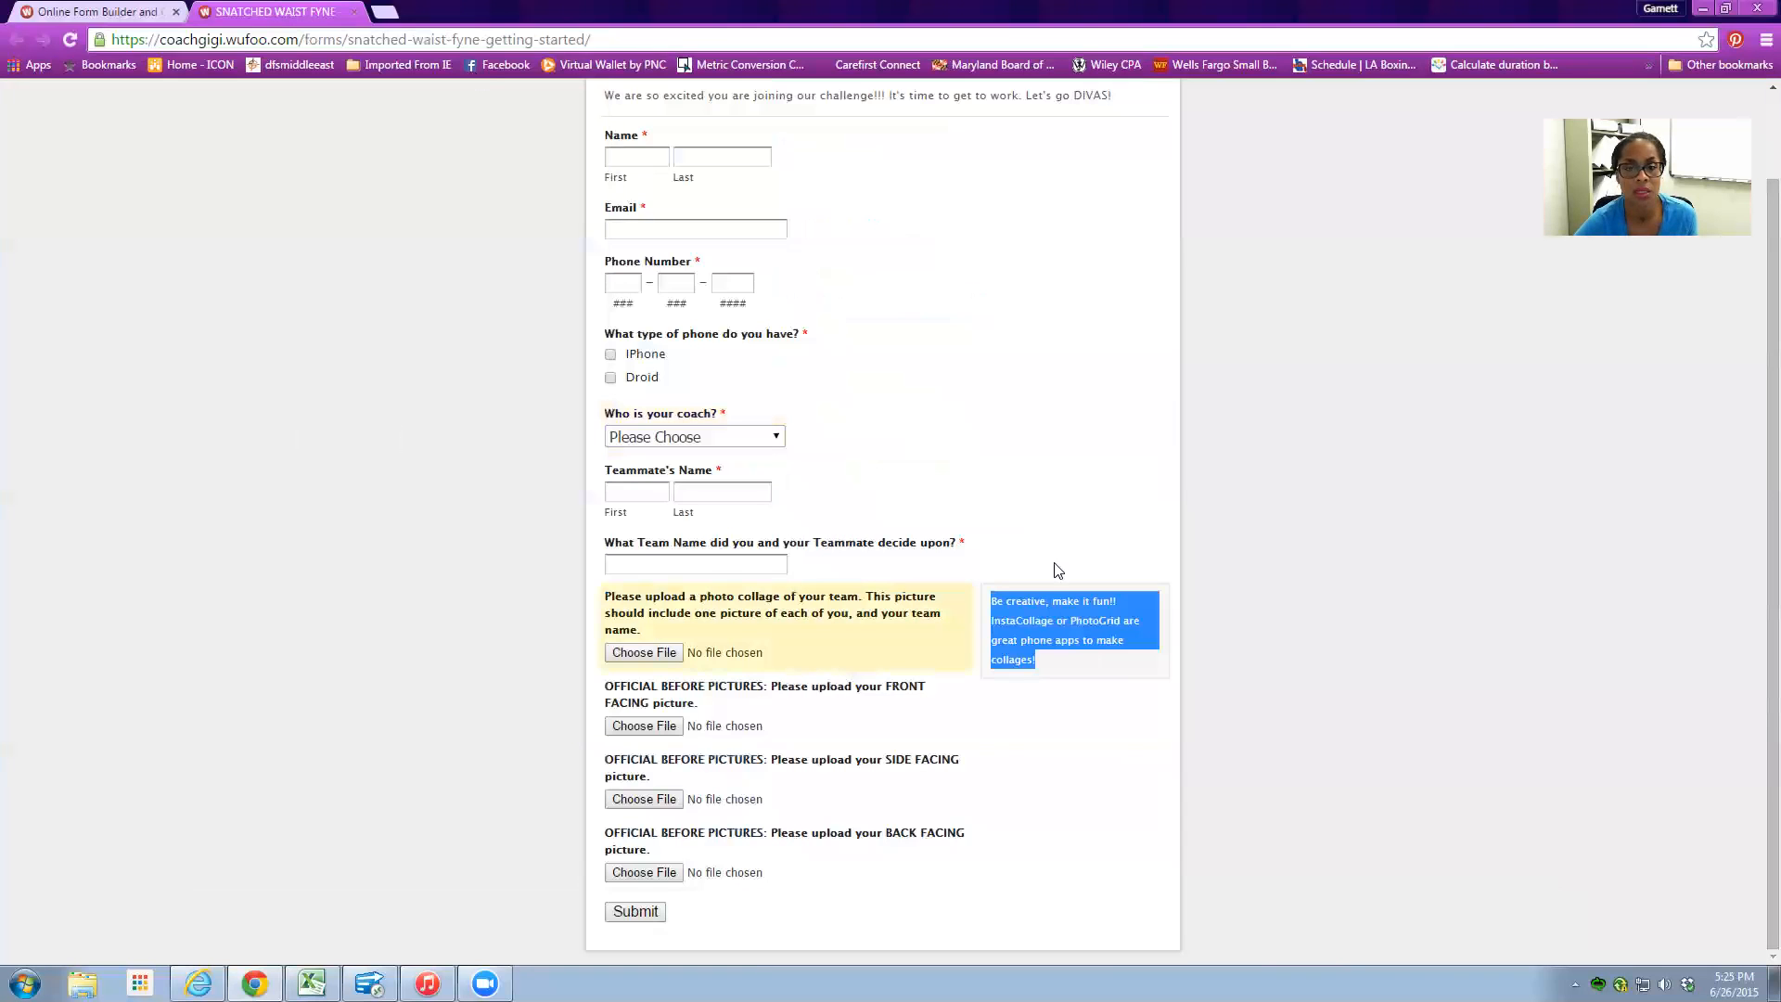
mouse_move(698, 685)
left_click_drag(702, 713, 619, 692)
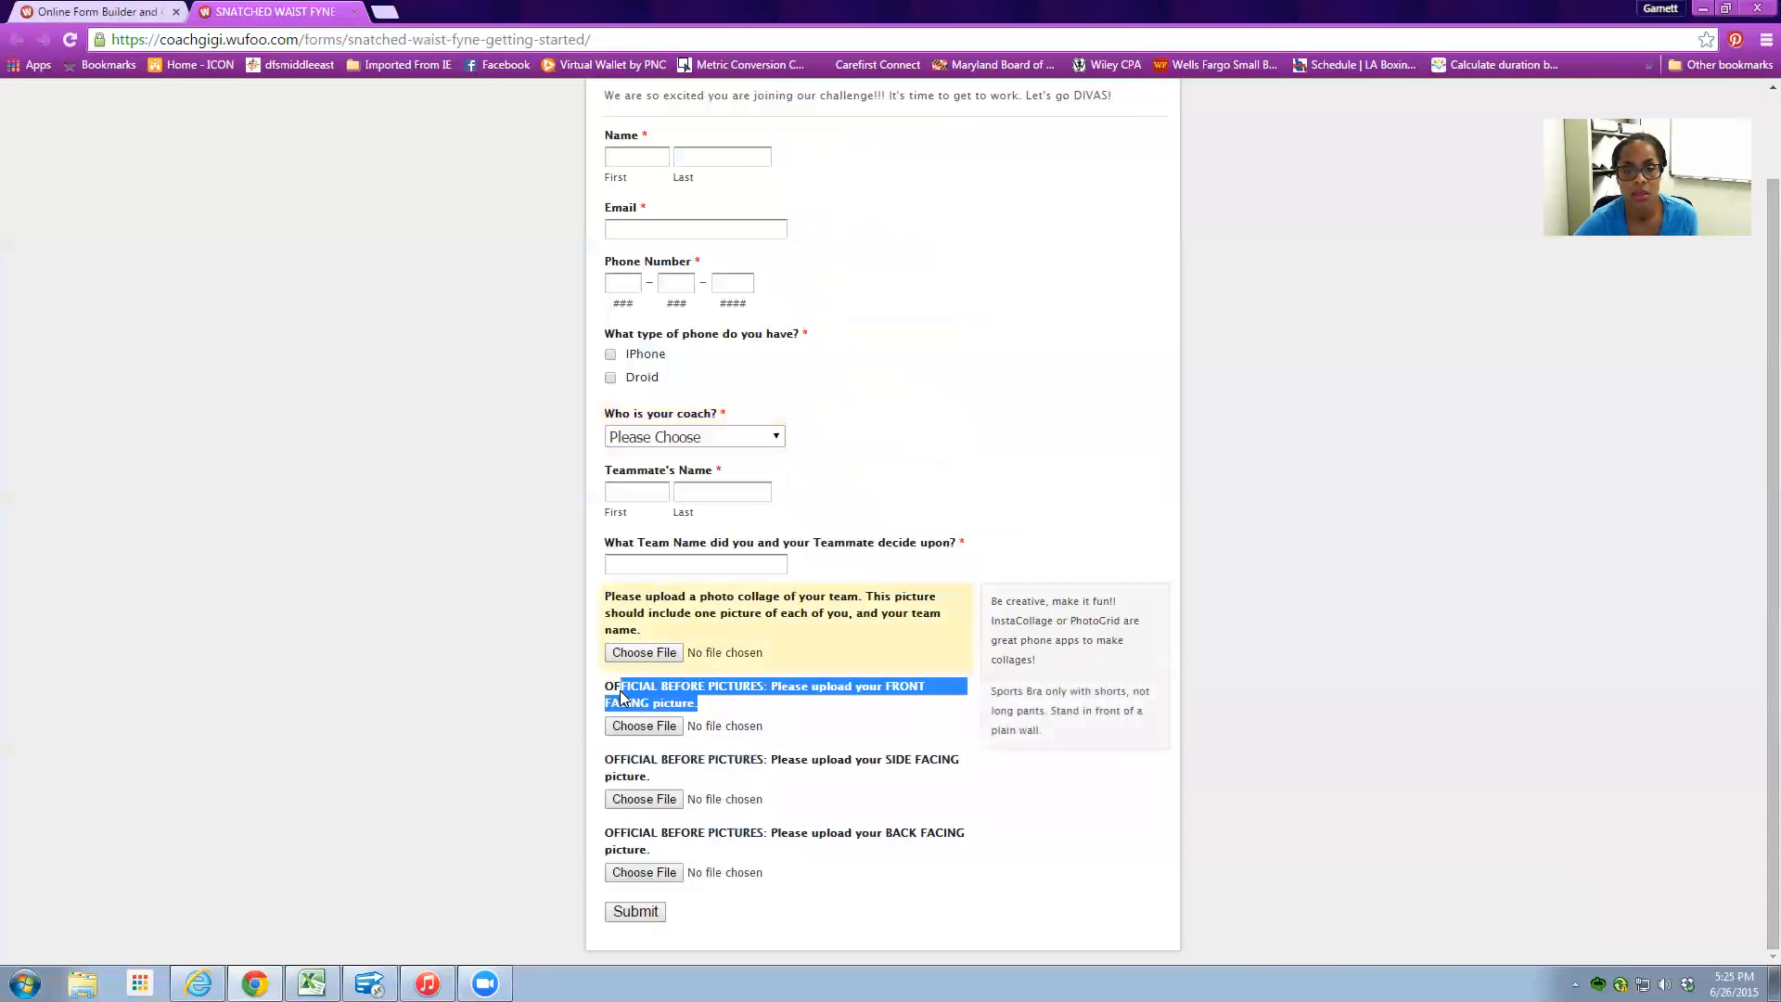
right_click(611, 693)
left_click(638, 699)
- Add another file upload field, label it with the copied FRONT FACING picture question, and make it required
left_click(143, 10)
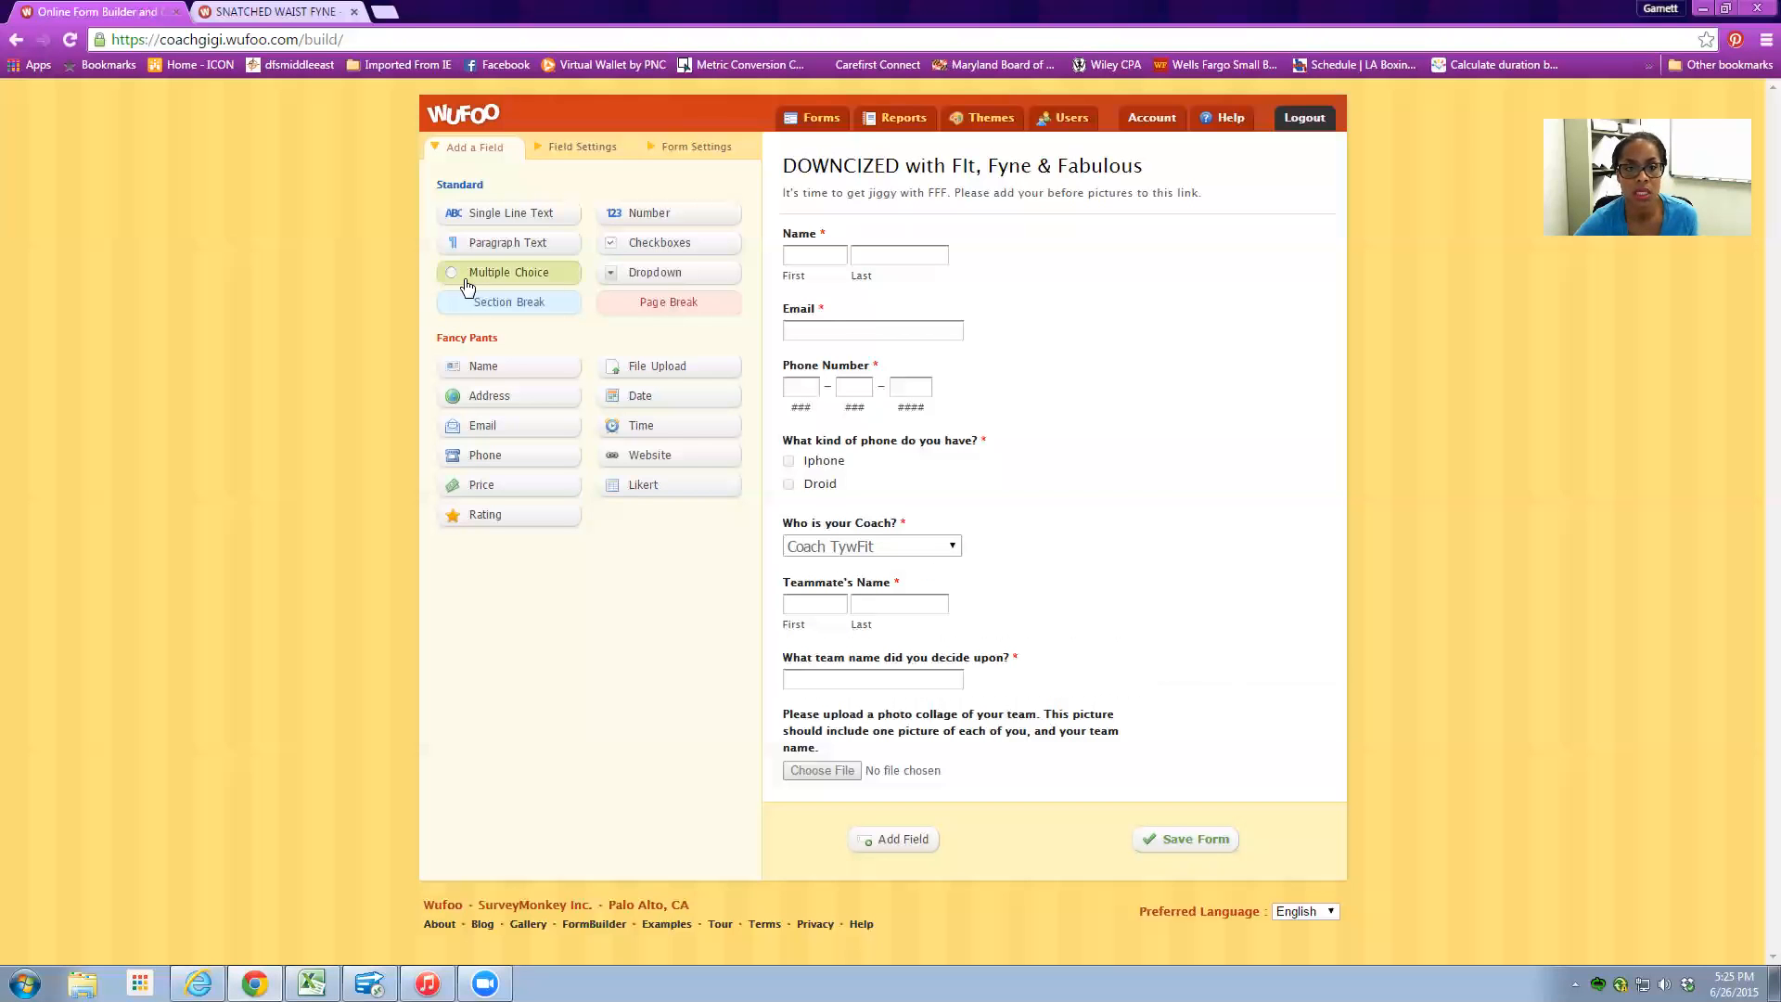
left_click(672, 368)
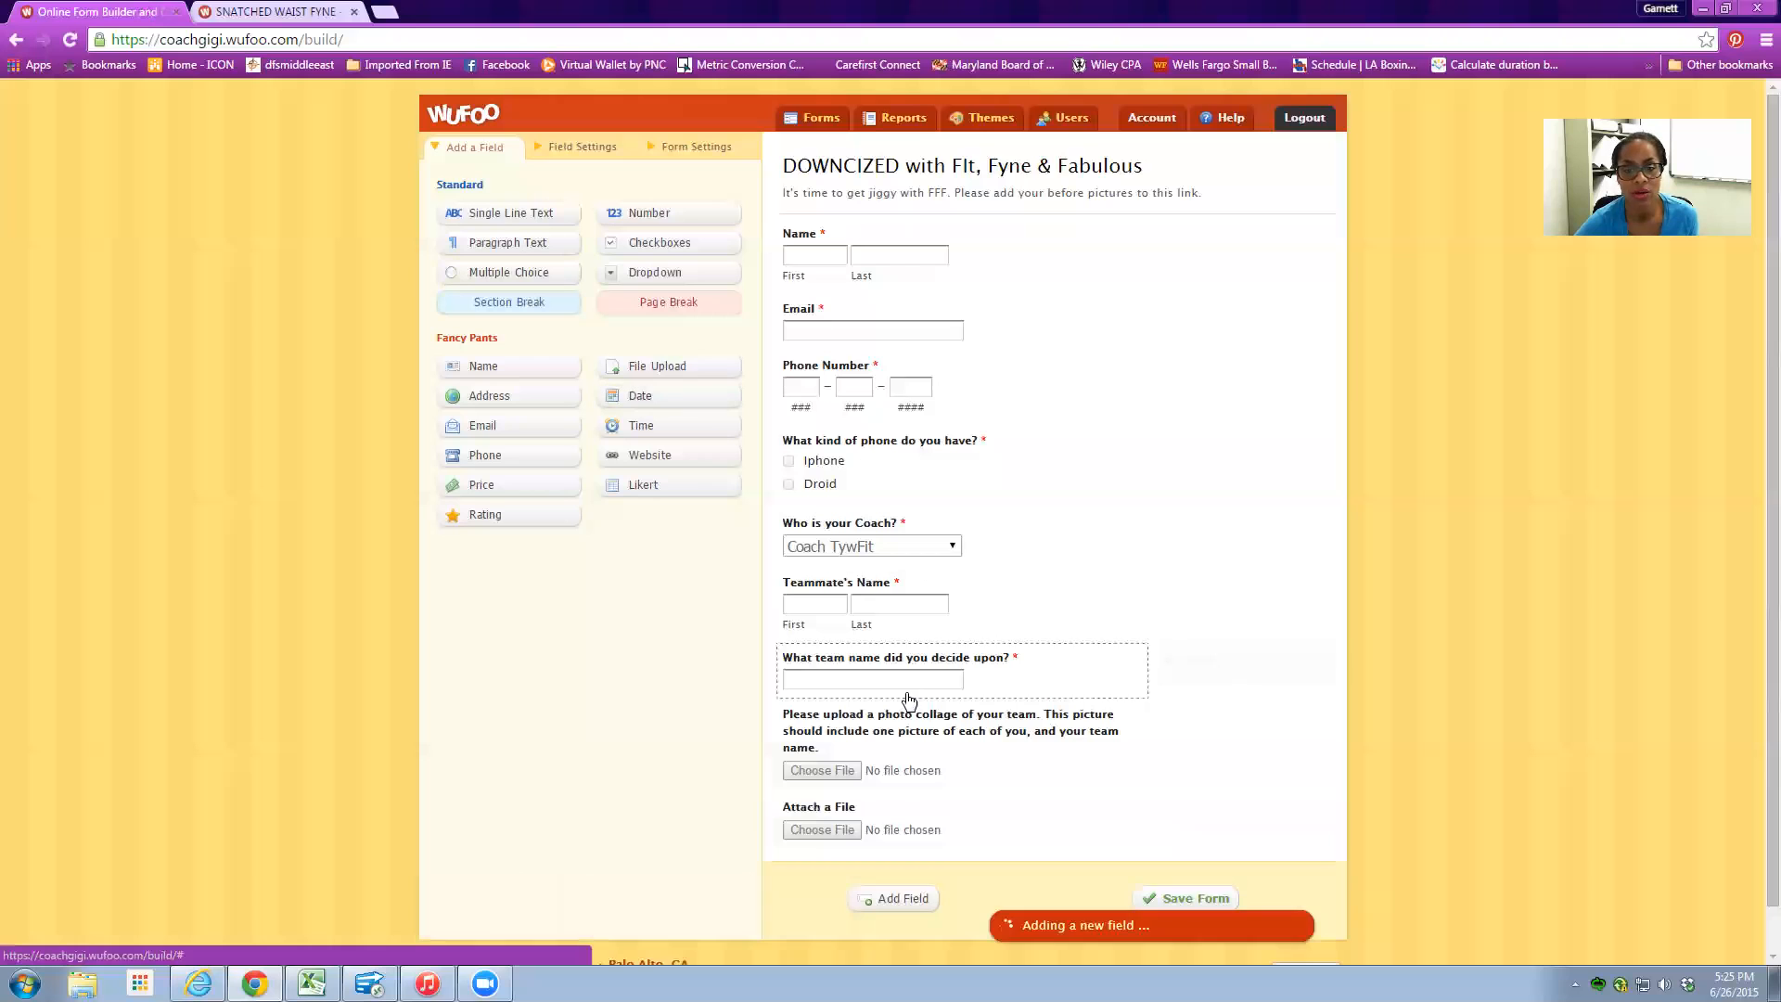
left_click(868, 816)
left_click(516, 763)
key("ctrl+a")
key("ctrl+v")
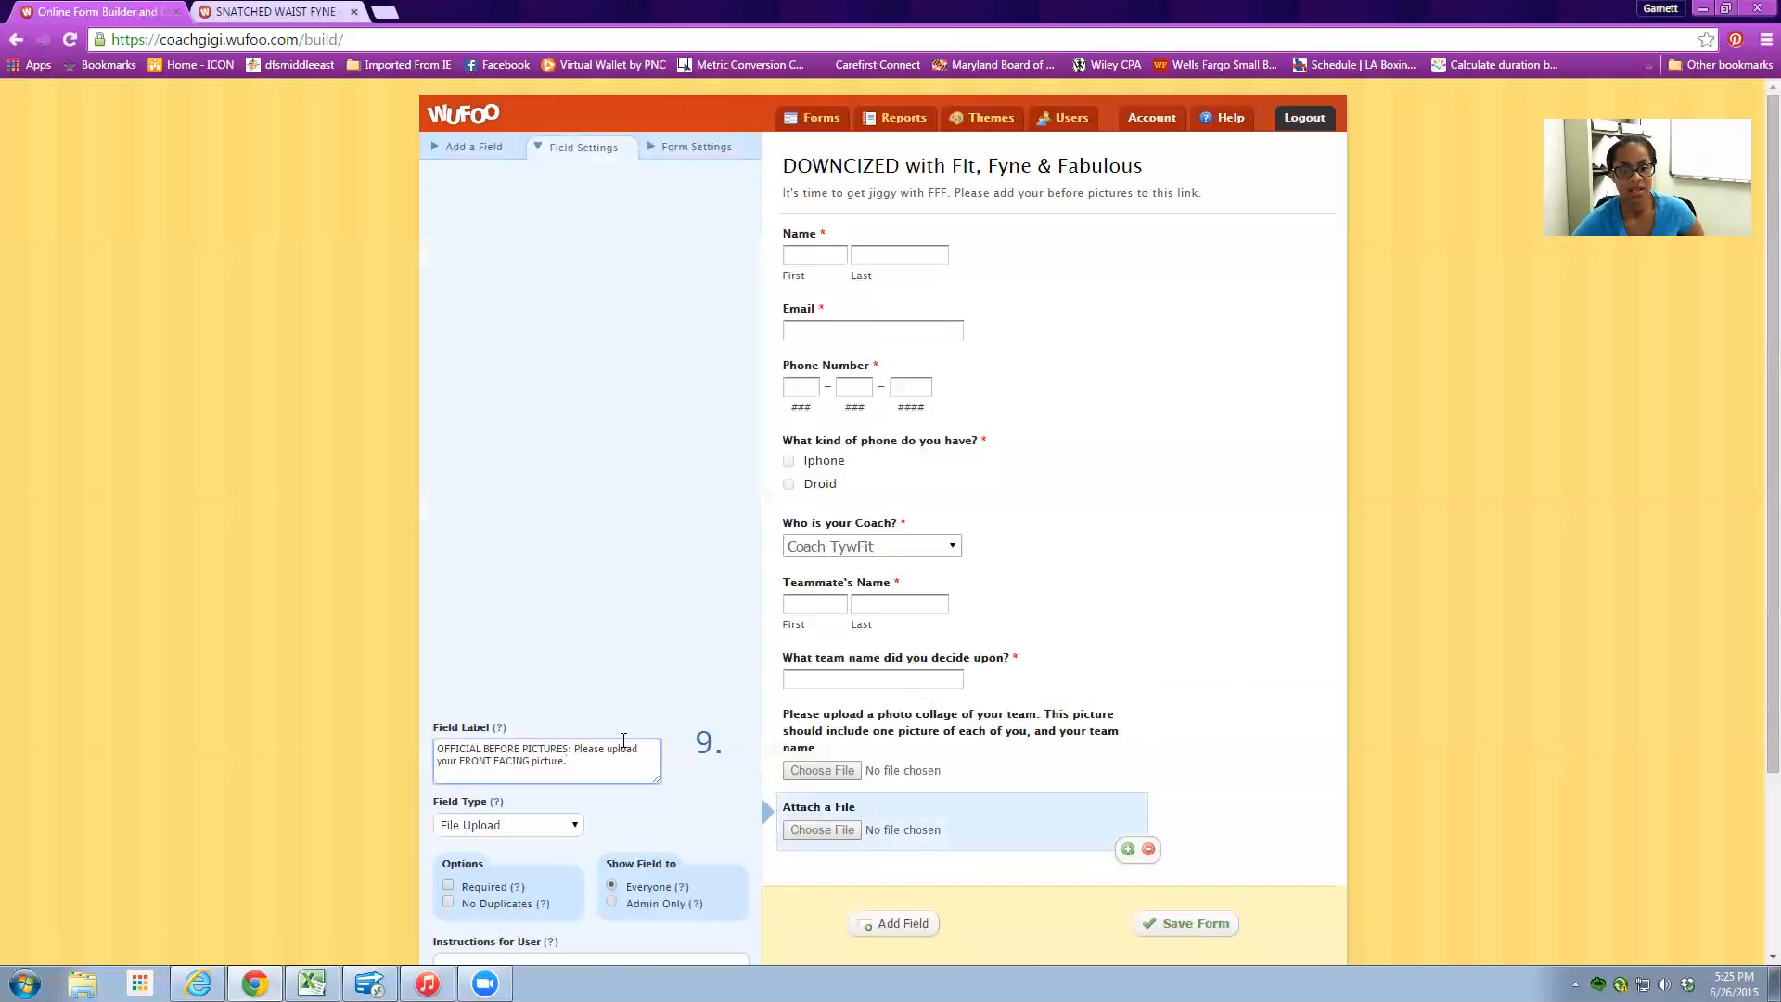
scroll(621, 737, "down", 3)
left_click(449, 657)
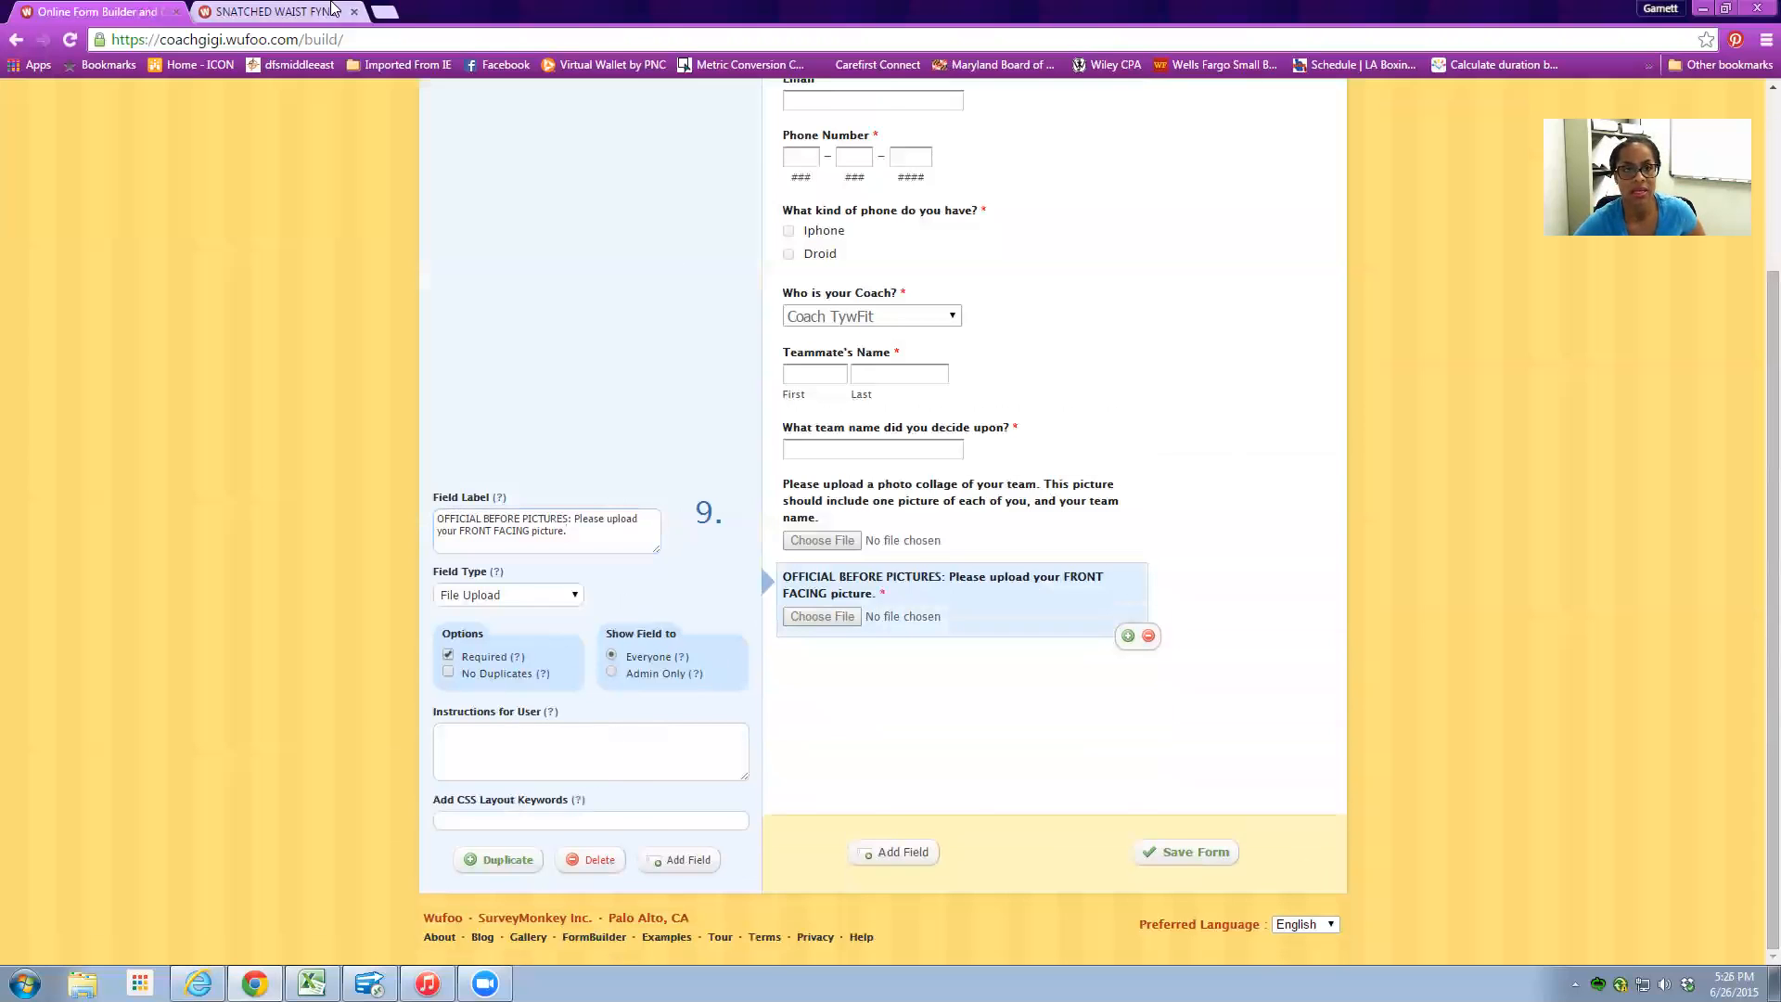
- Copy the "Sports Bra only with shorts, not long pants. Stand in front of a plain wall." instructions into the FRONT FACING picture field
key("ctrl+Tab")
mouse_move(826, 728)
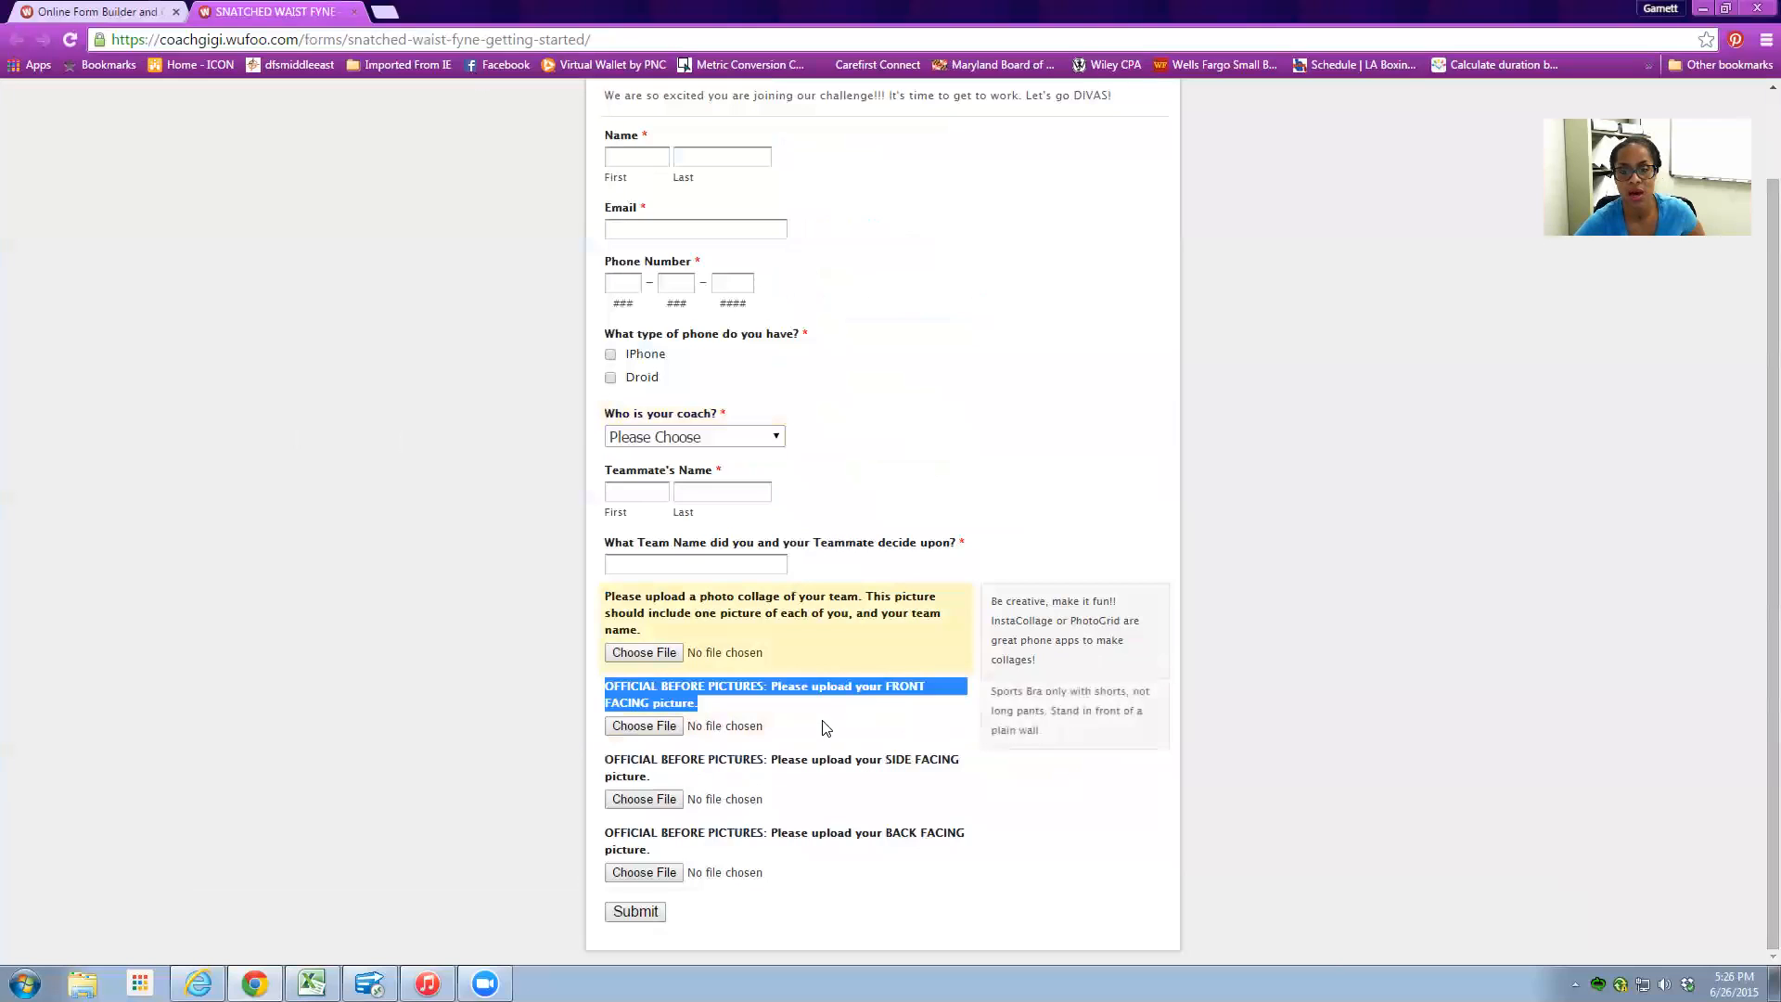
left_click_drag(1051, 737, 991, 696)
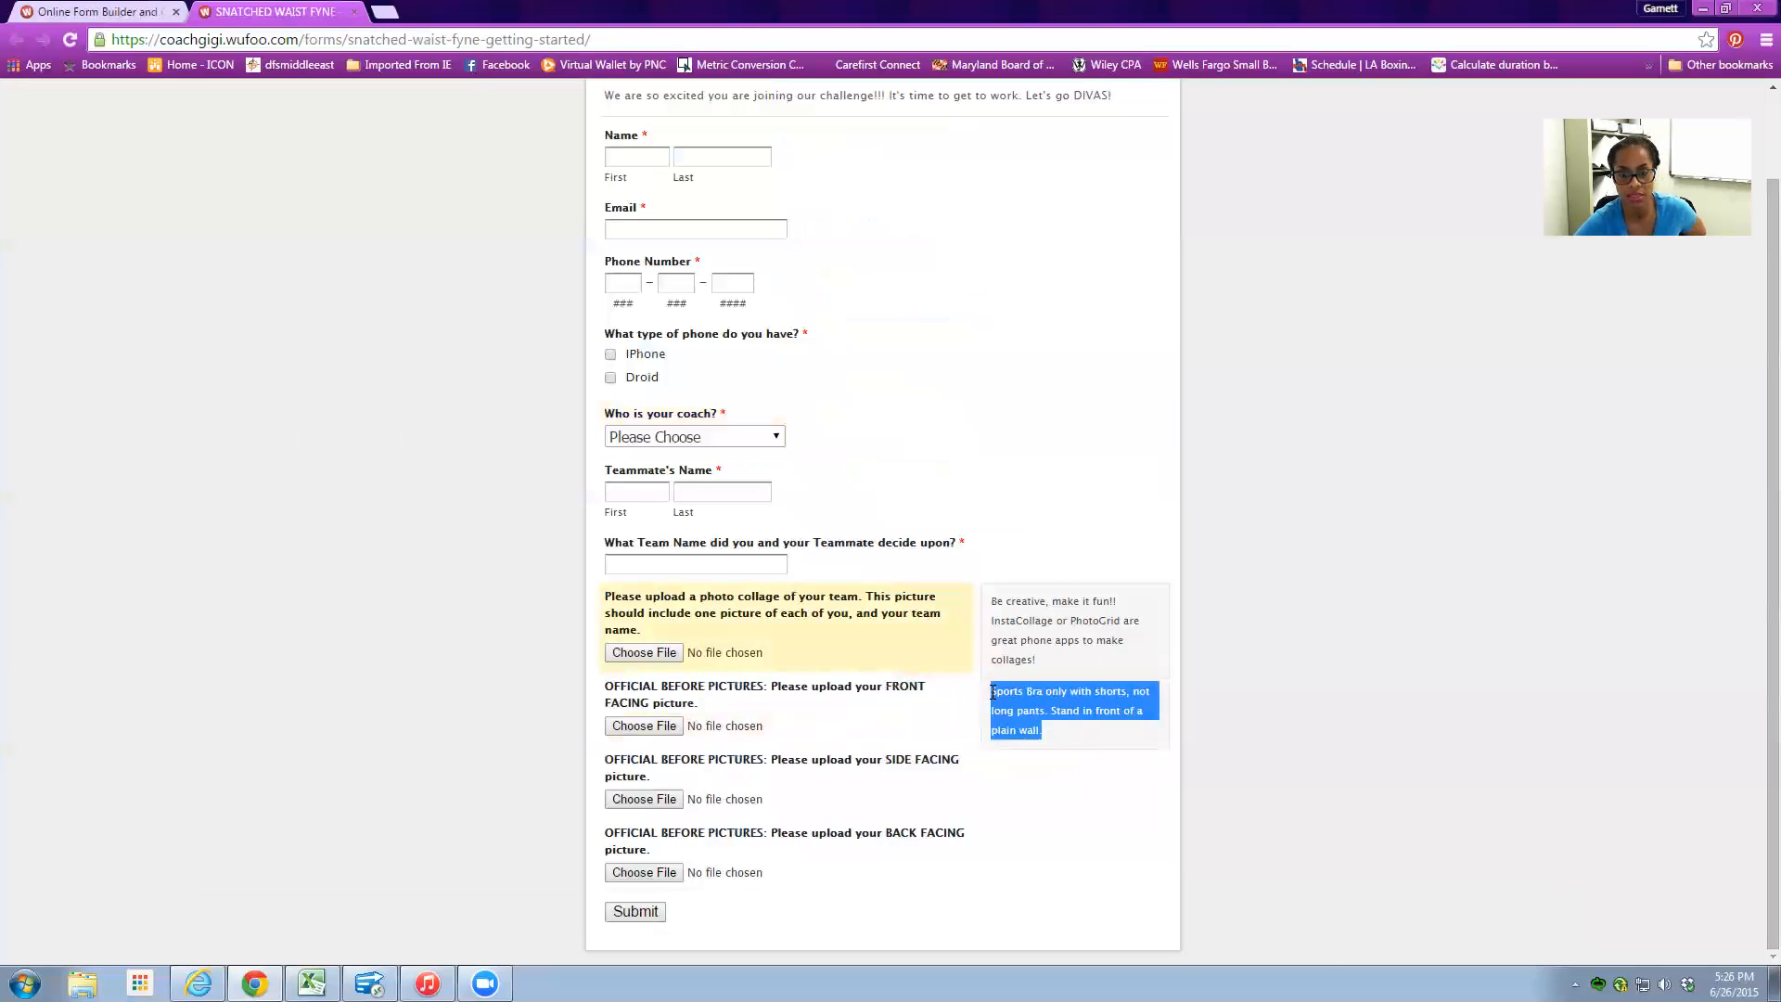
key("ctrl+Tab")
left_click(643, 735)
key("ctrl+v")
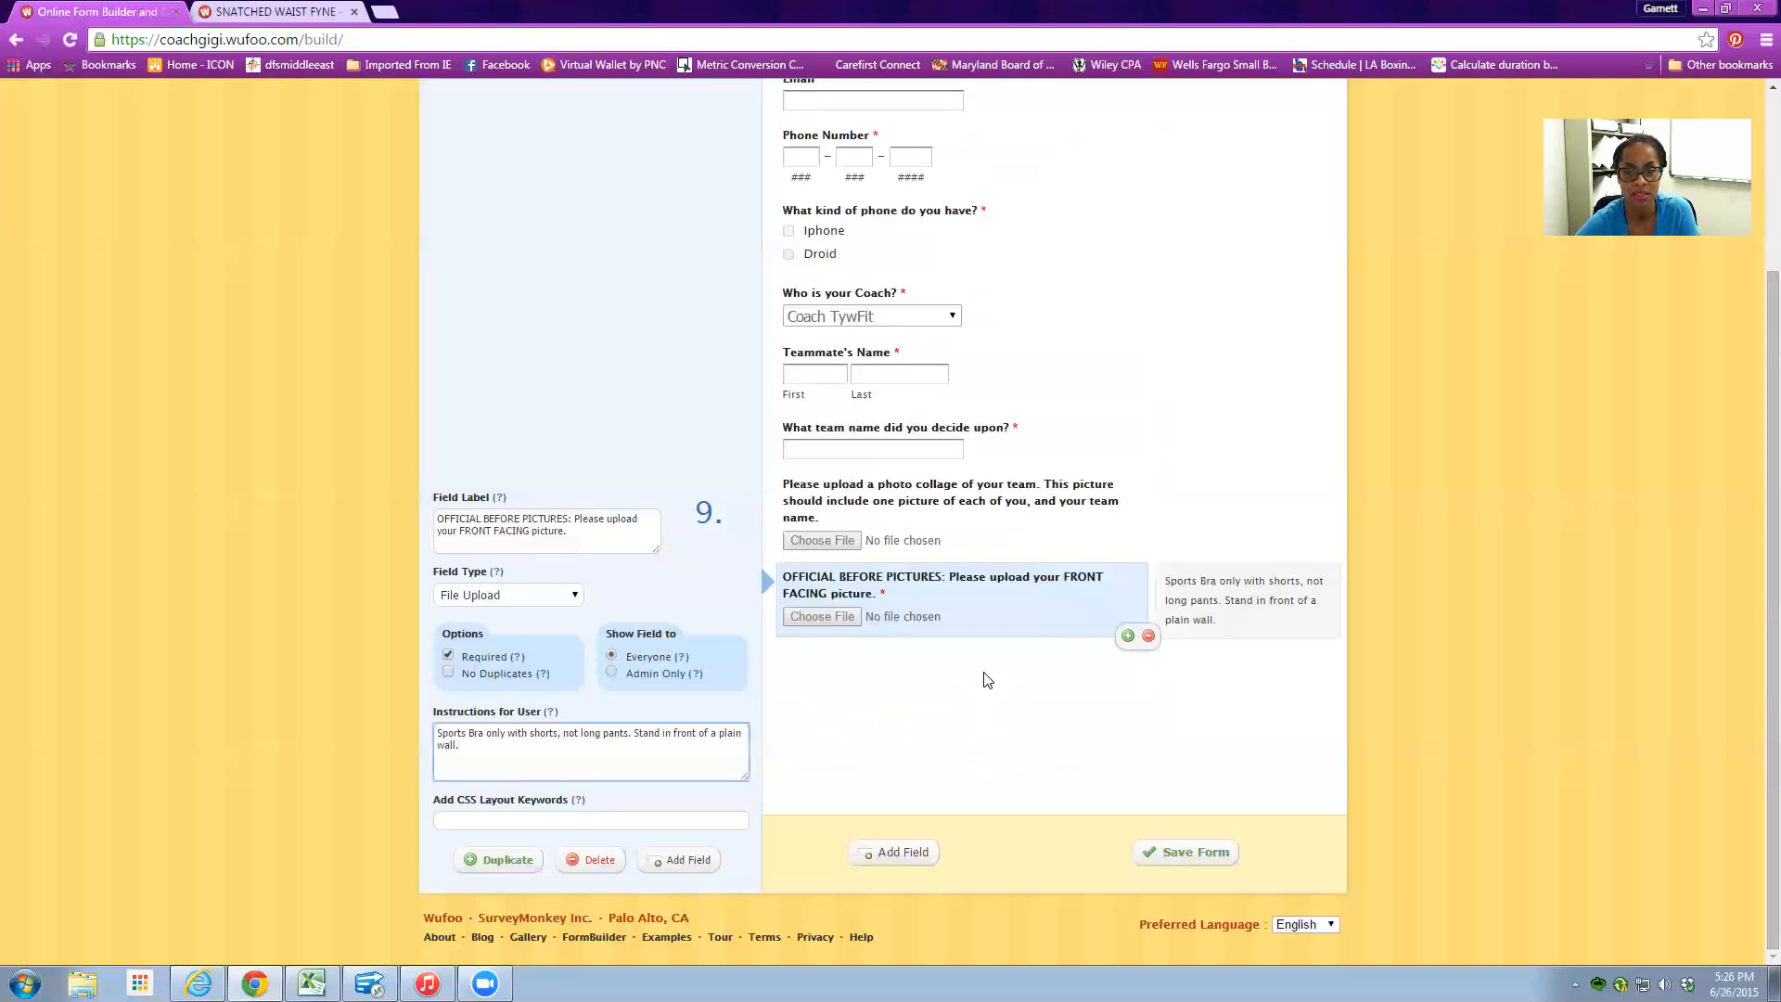
- Make the photo collage upload field required and bring up the field types available to add
left_click(974, 505)
left_click(449, 657)
left_click(497, 731)
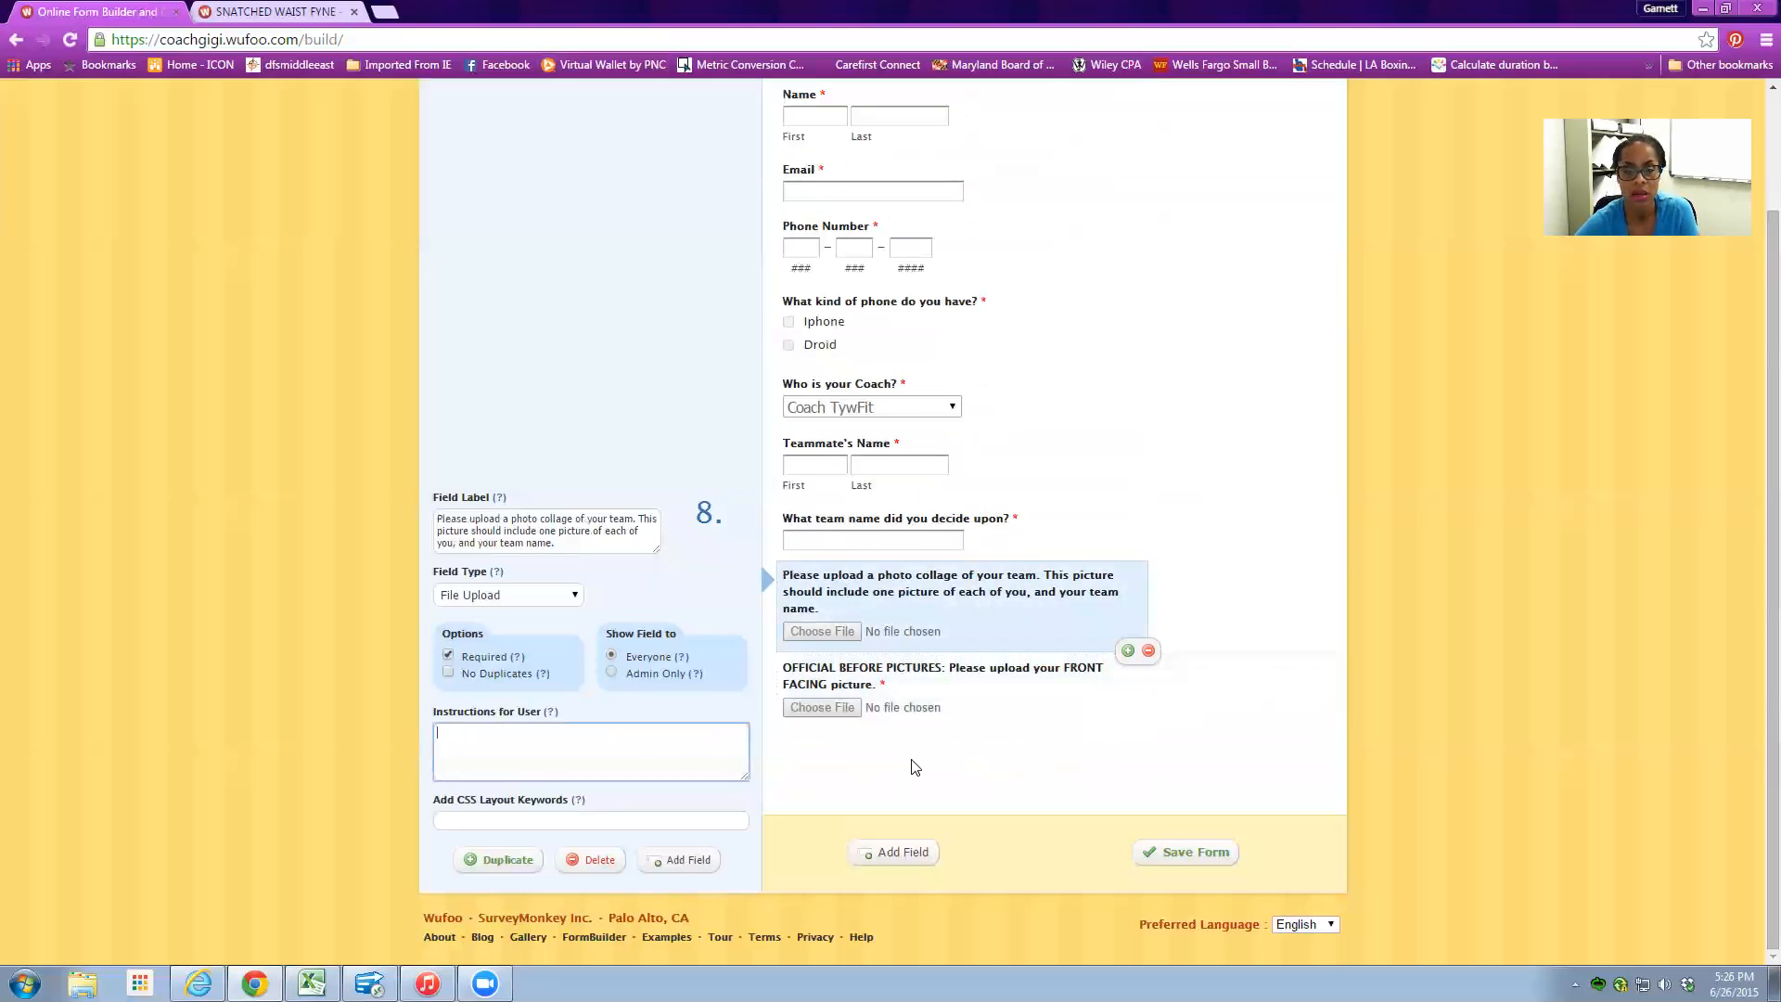
scroll(695, 405, "up", 2)
left_click(486, 154)
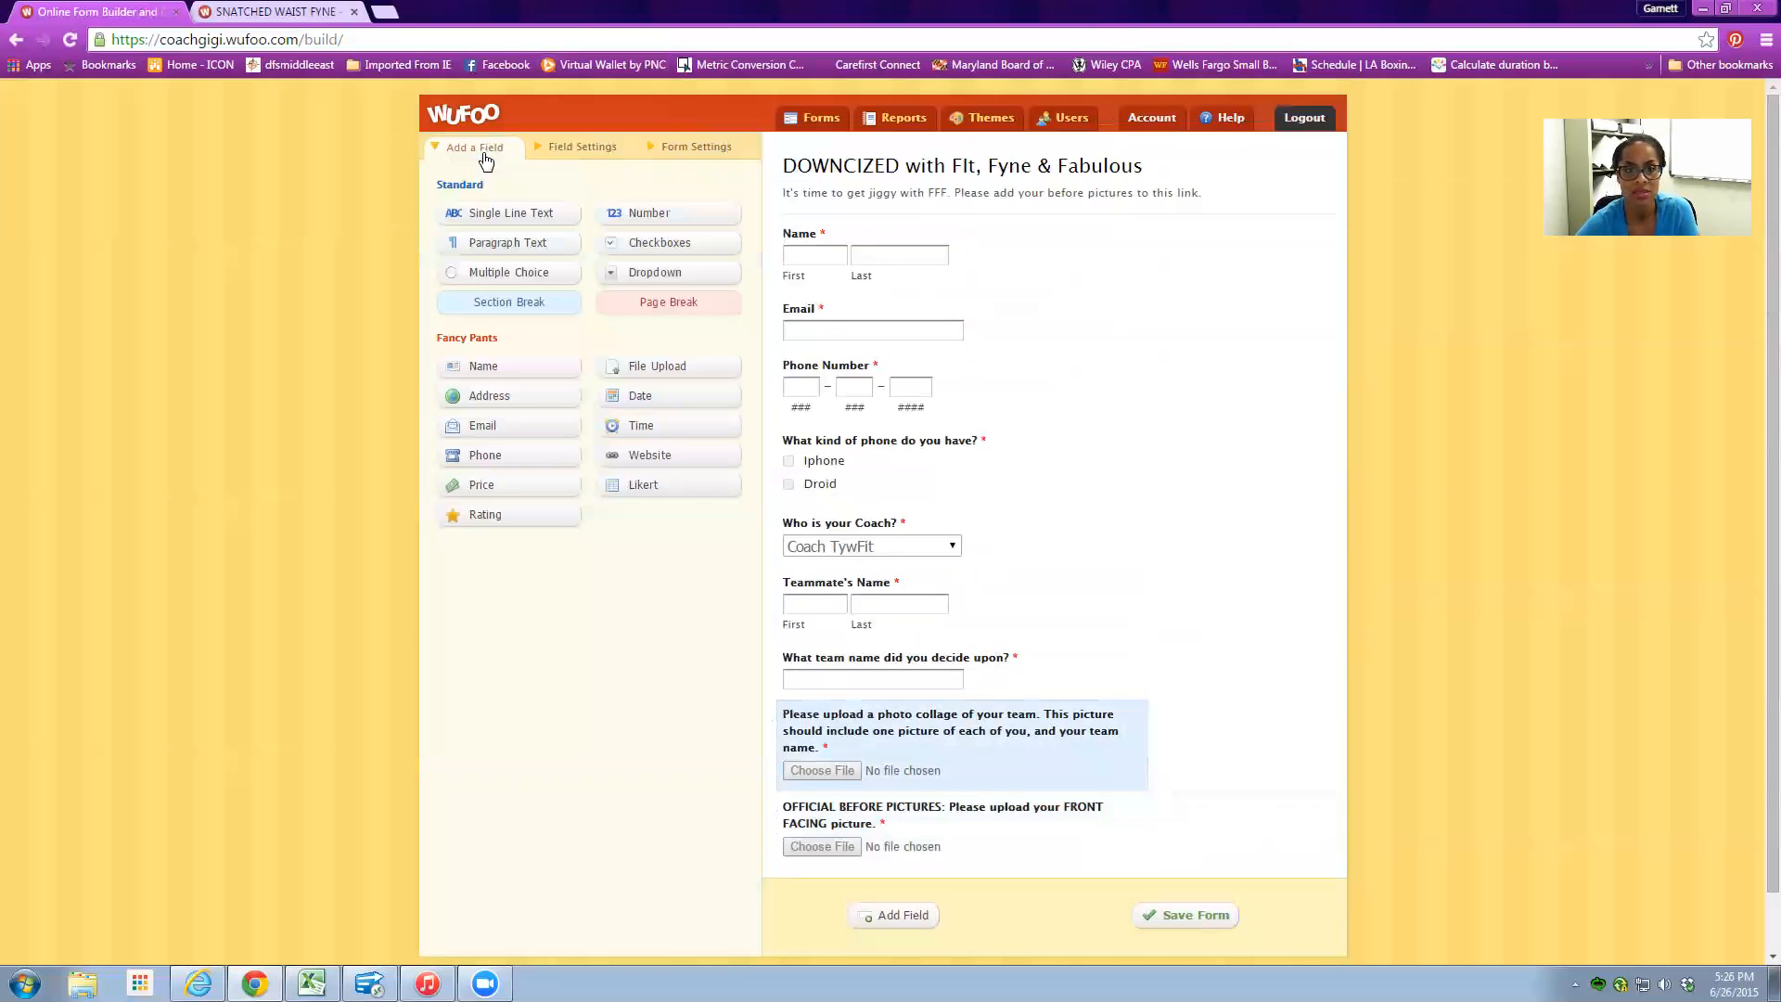
- Copy the "OFFICIAL BEFORE PICTURES: Please upload your SIDE FACING picture." question text from the Getting Started form
scroll(1048, 742, "down", 1)
left_click(300, 11)
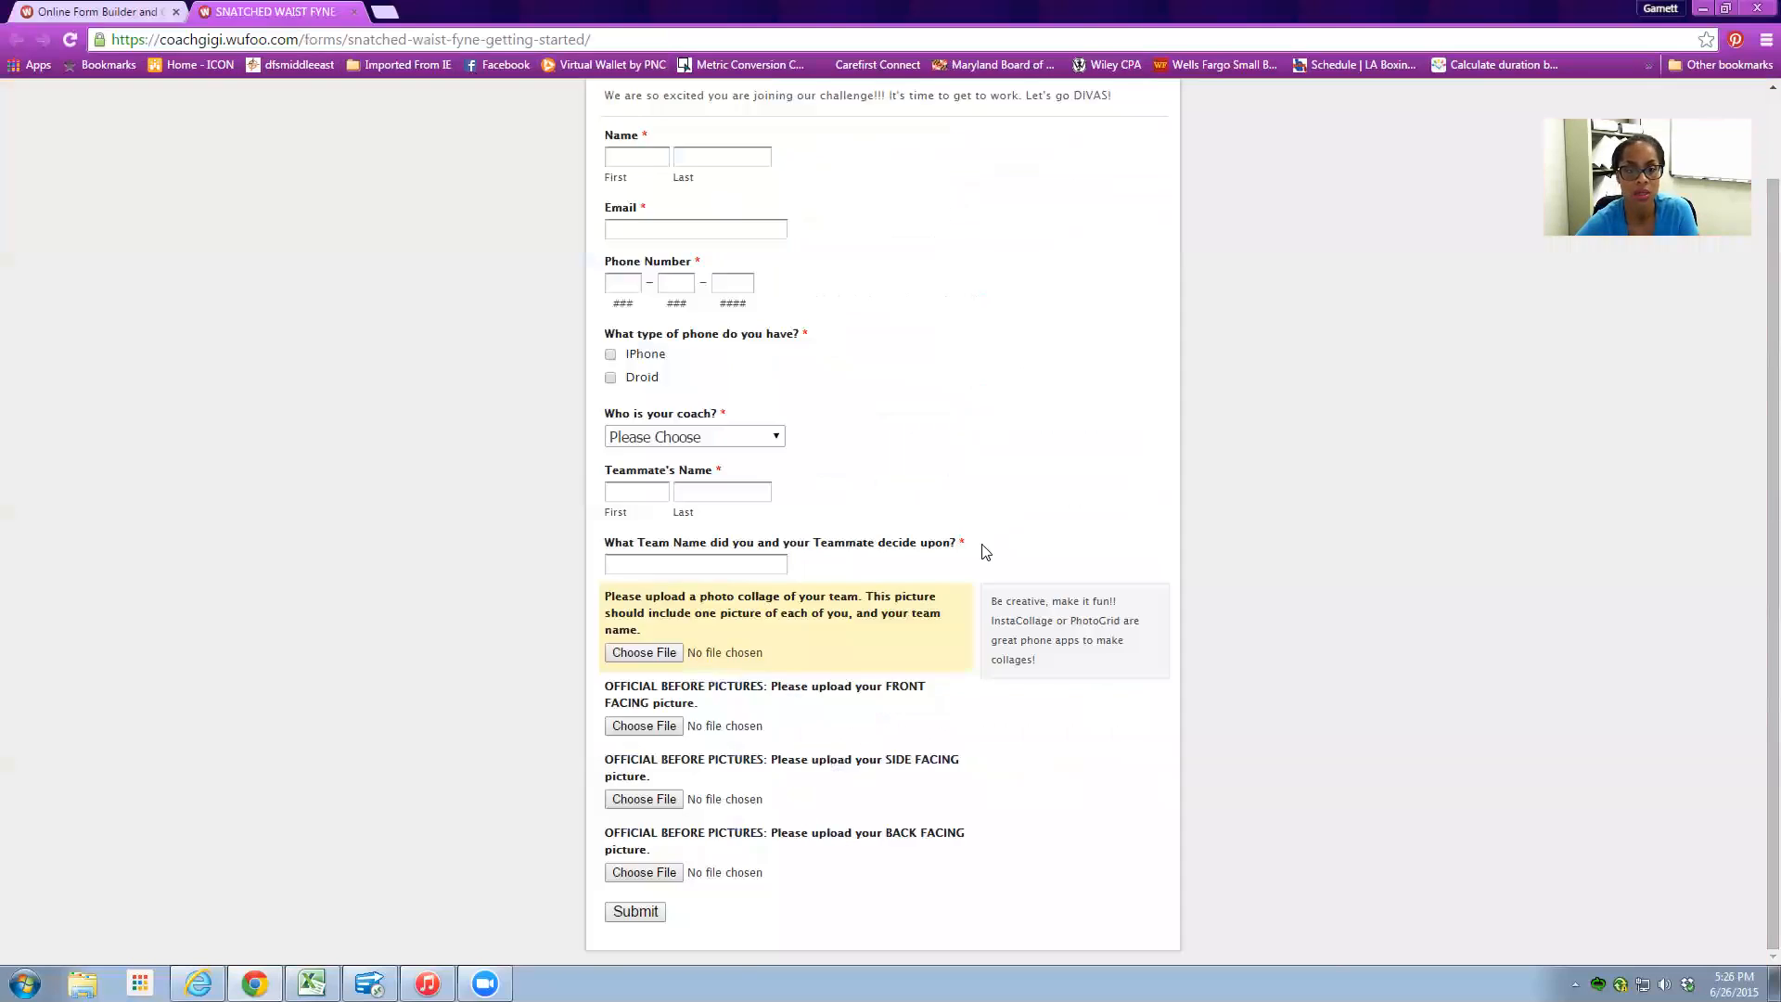
left_click(724, 796)
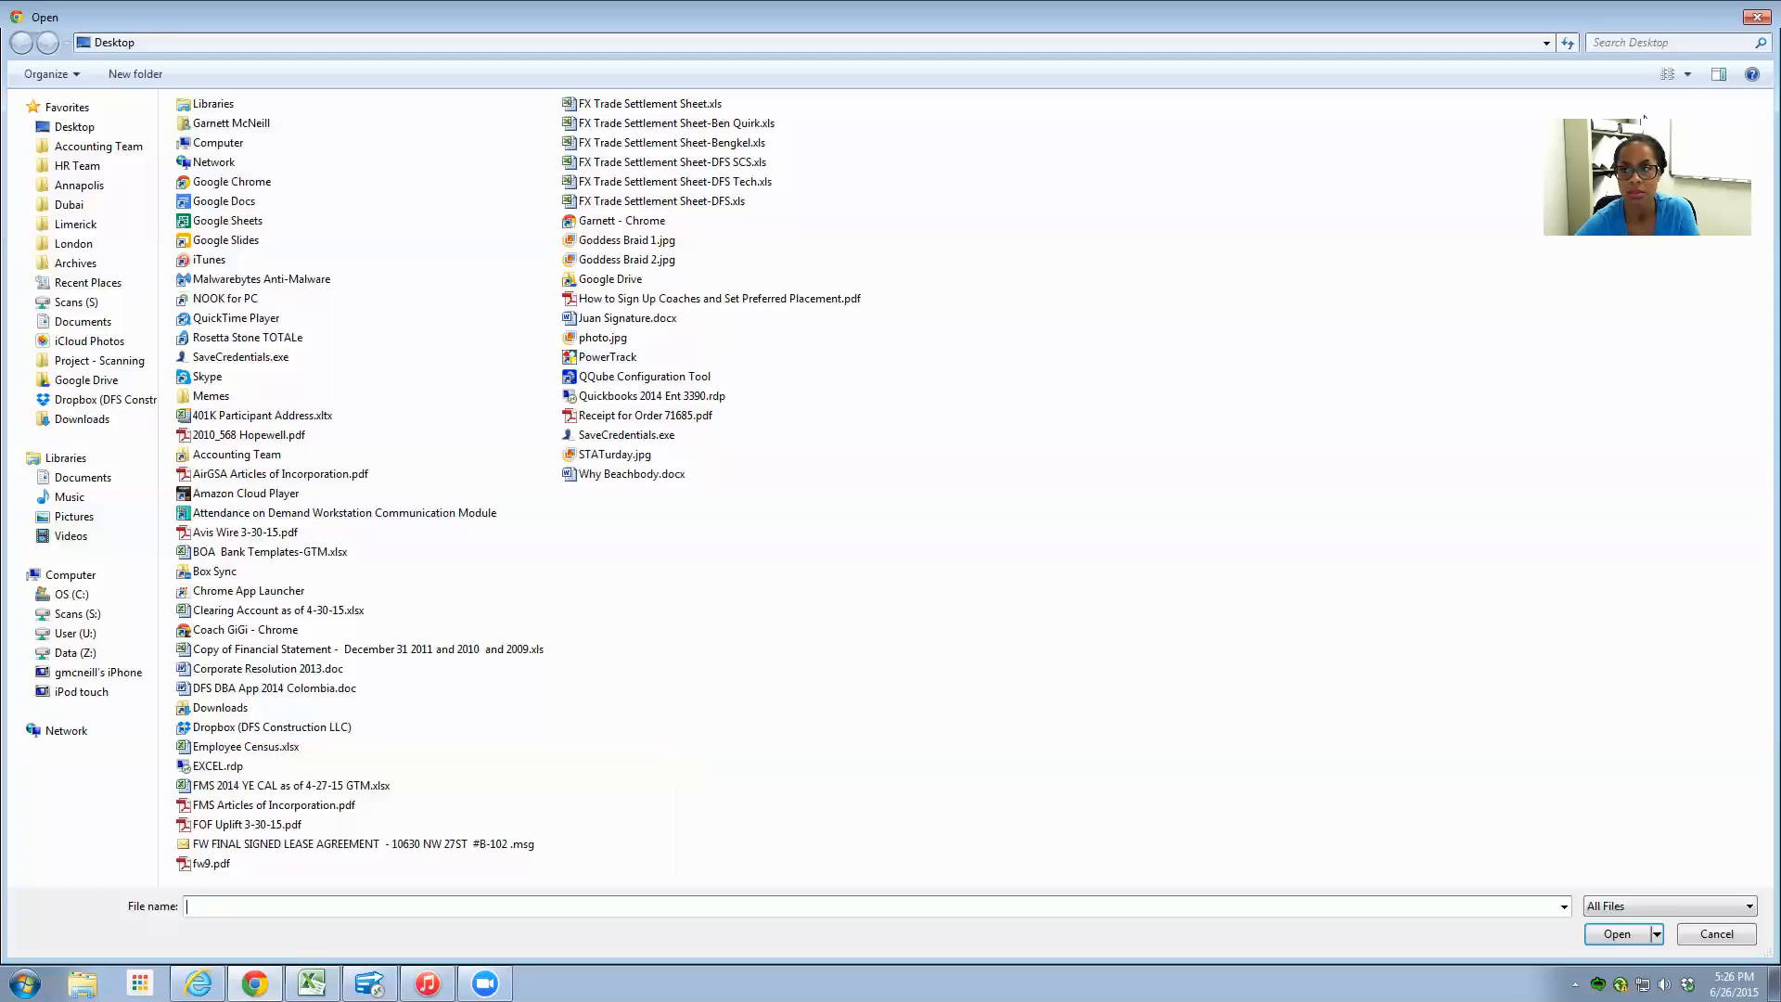
left_click(1756, 18)
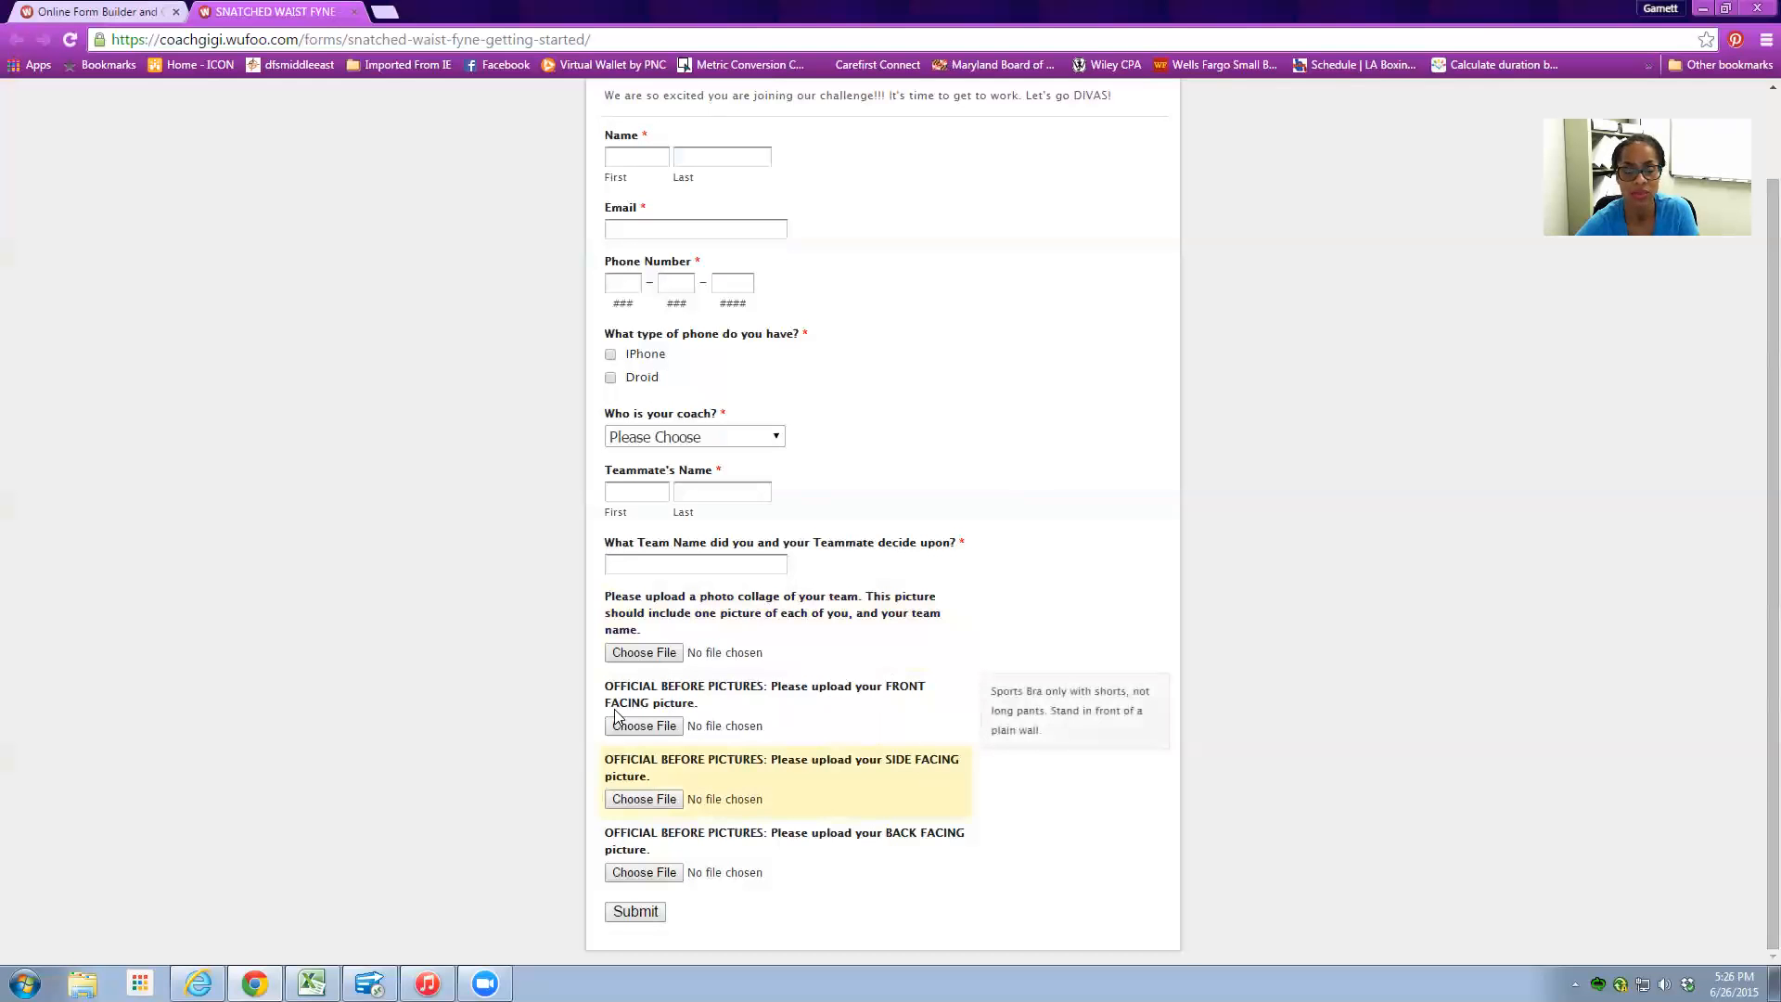
left_click_drag(698, 703, 595, 690)
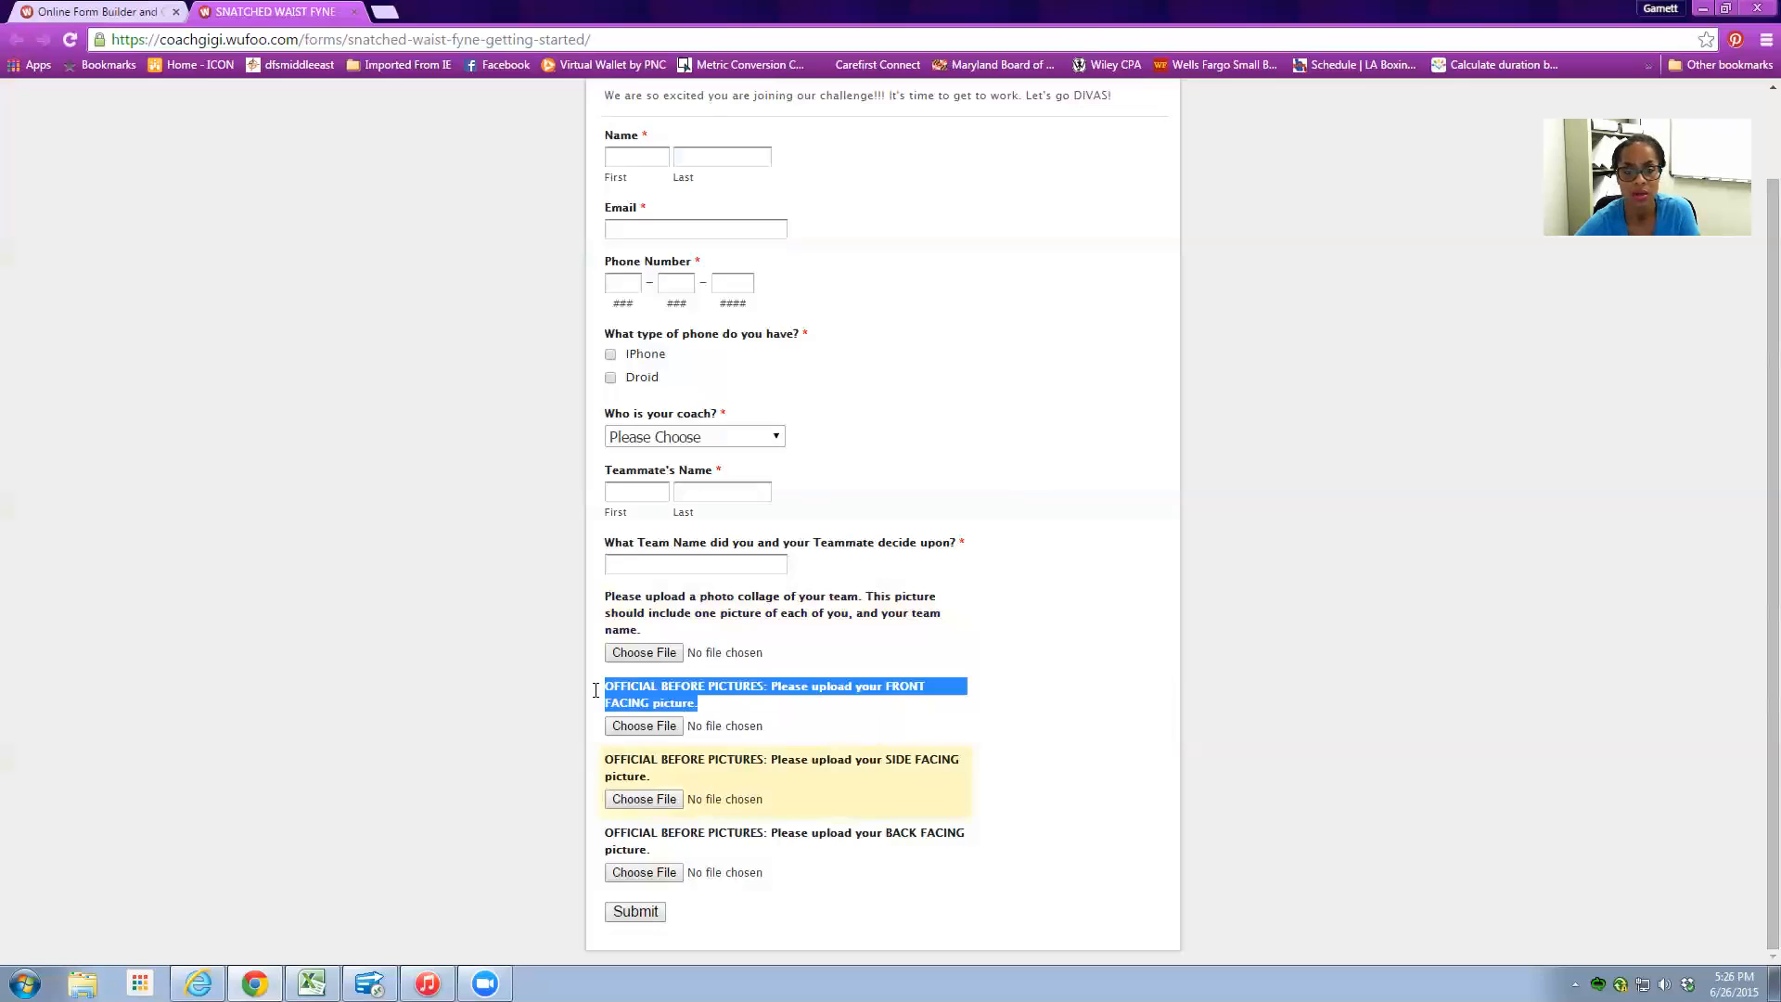
left_click_drag(651, 779, 594, 753)
right_click(647, 777)
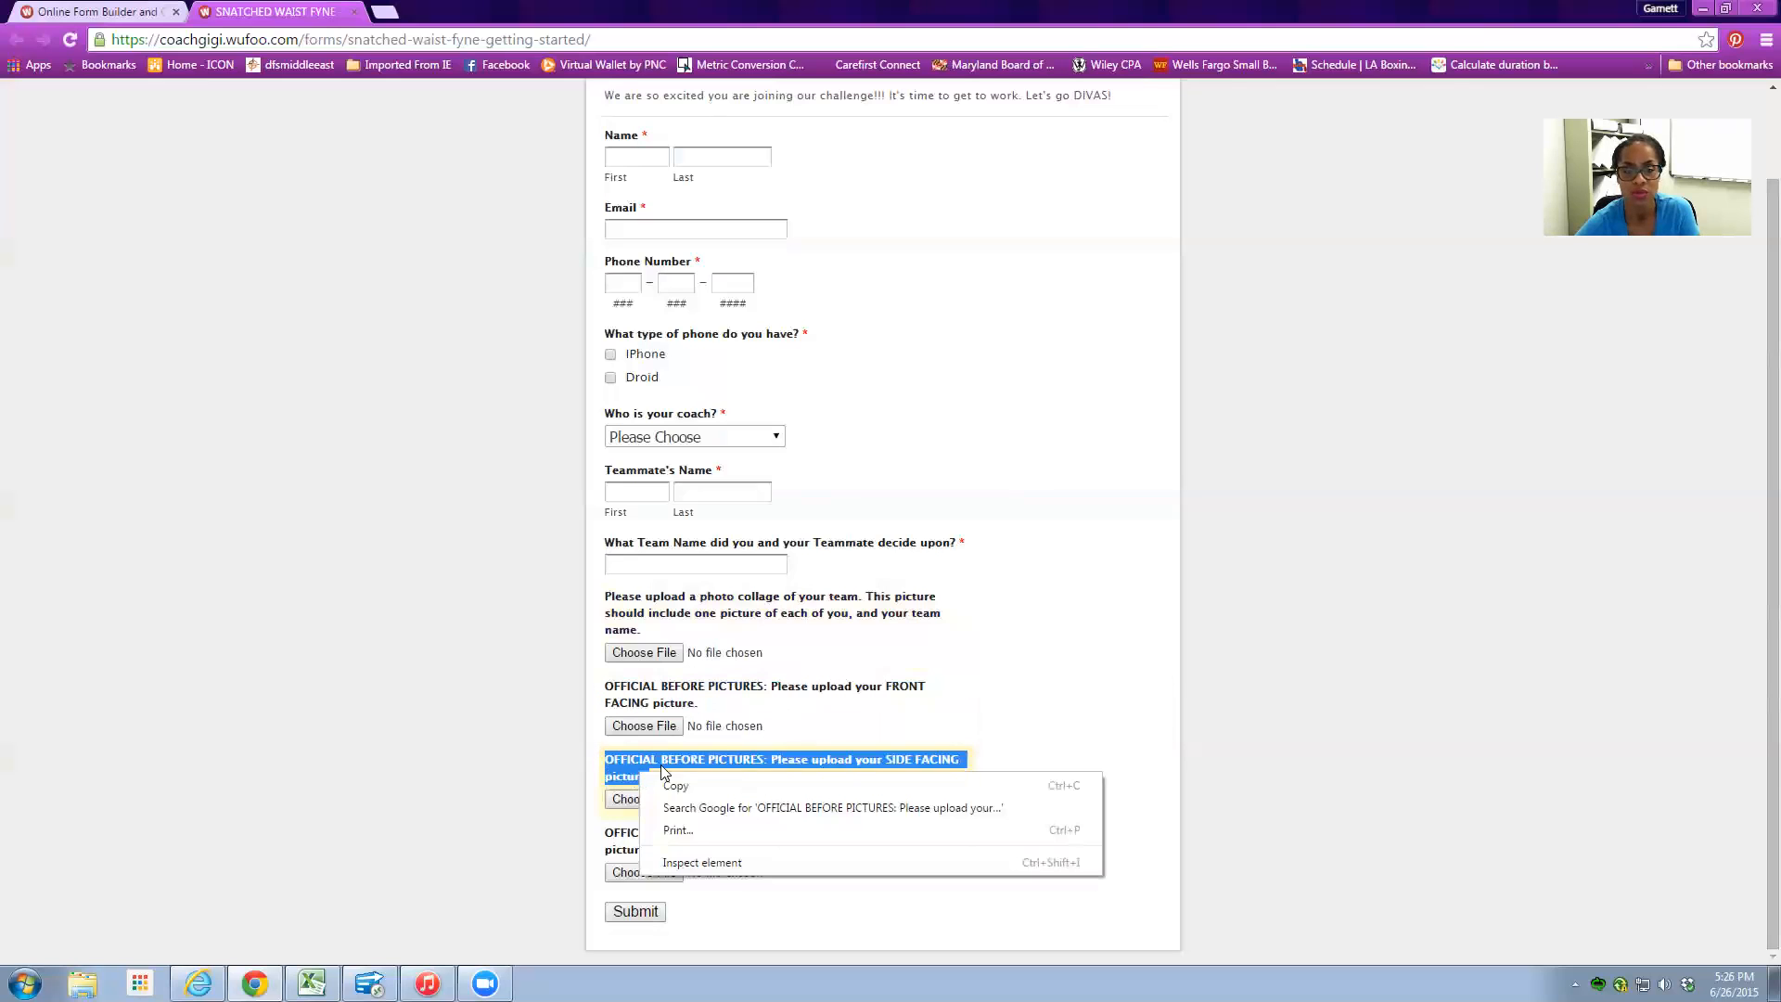
left_click(749, 784)
- Add another file upload field to the DOWNCIZED form, label it with the copied SIDE FACING picture question, and make it required
left_click(142, 9)
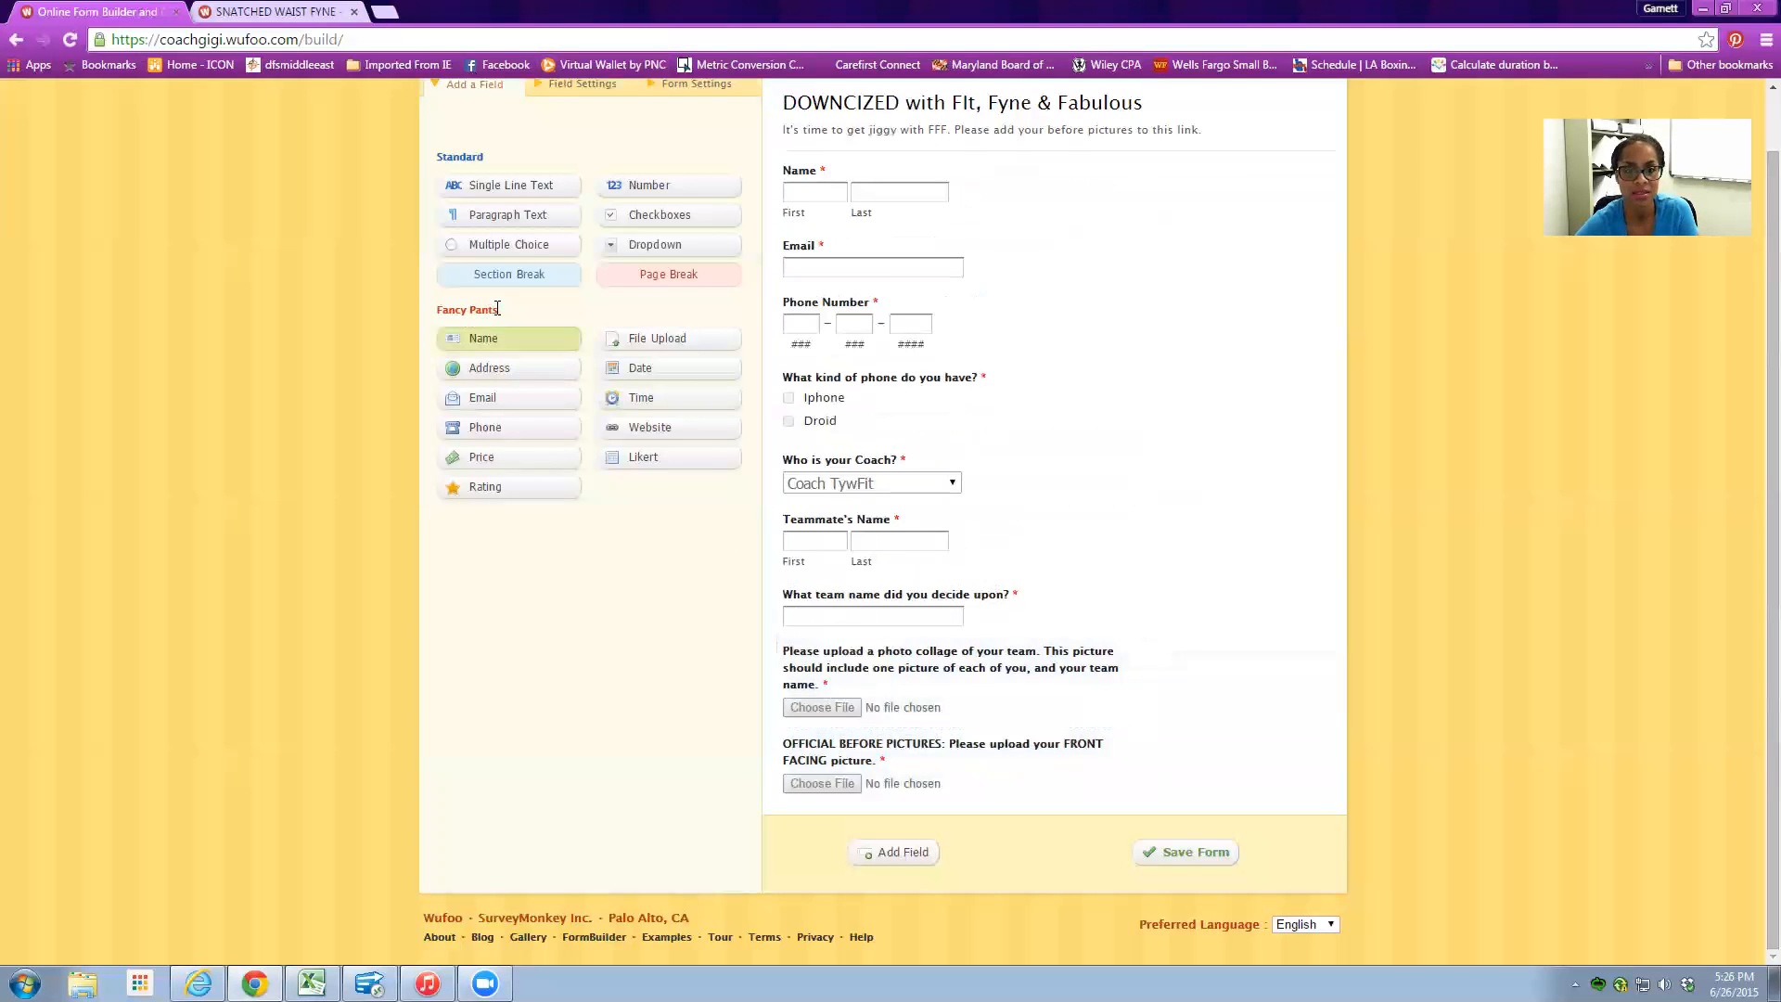
left_click(669, 340)
left_click(878, 828)
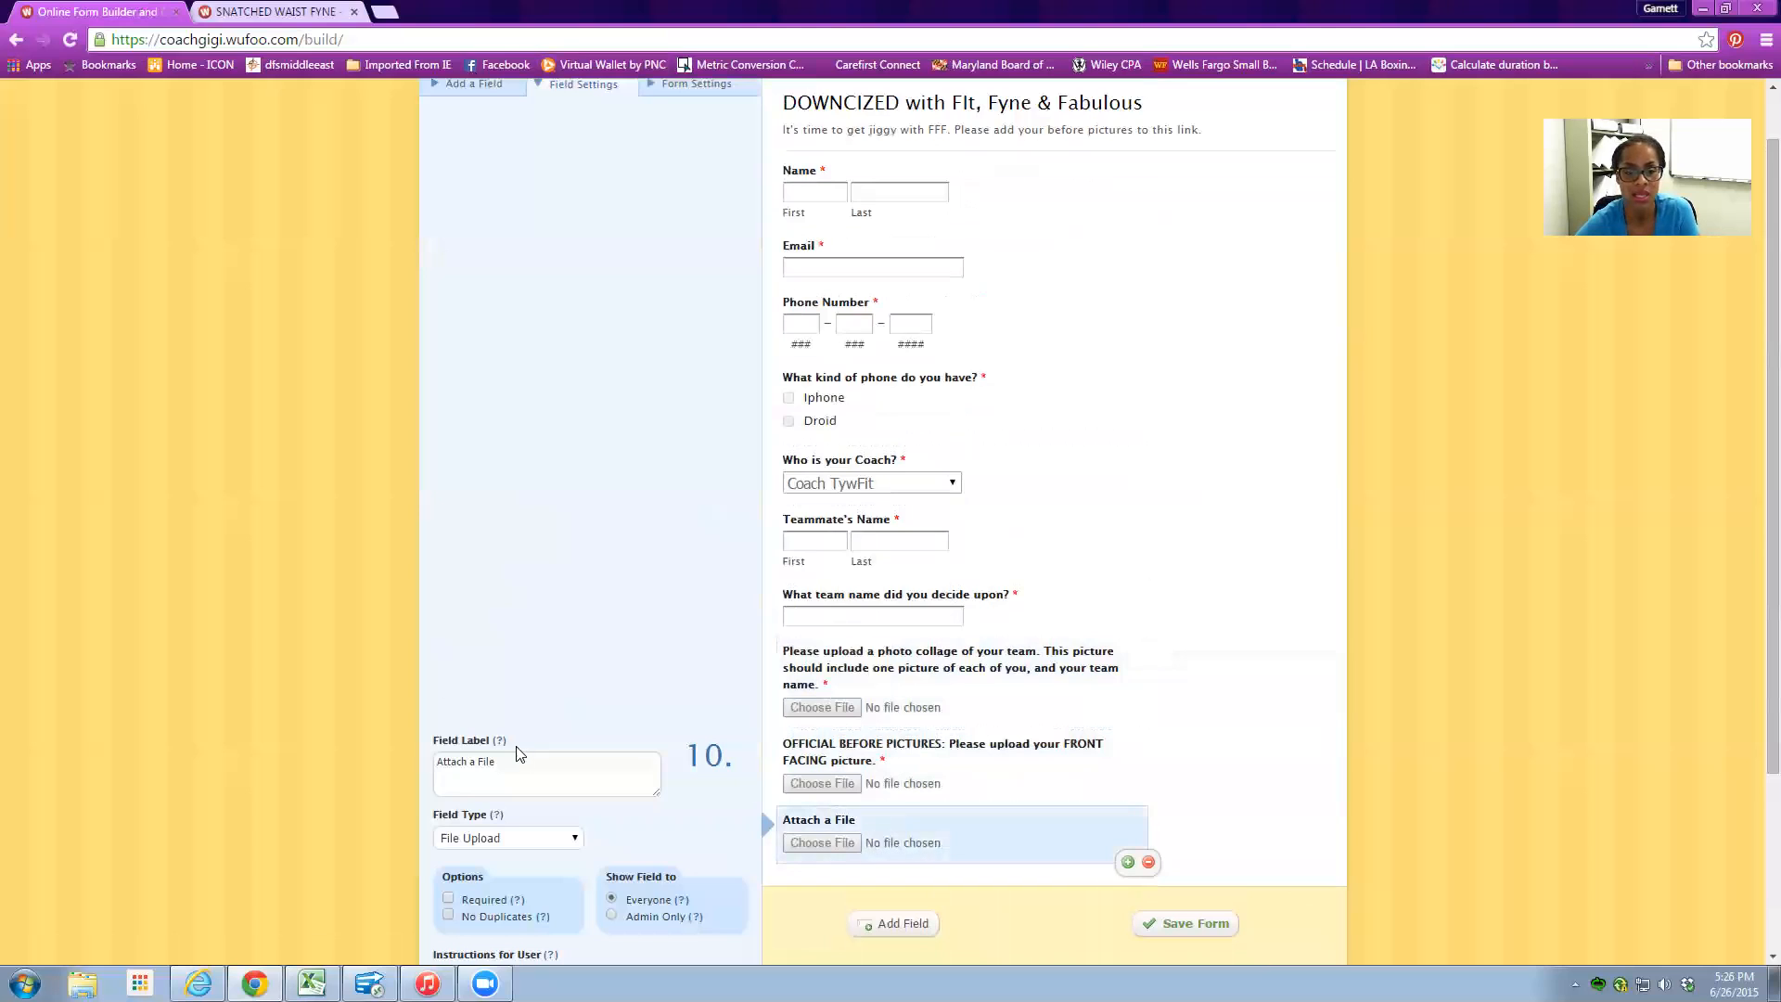
key("ctrl+v")
scroll(640, 847, "down", 3)
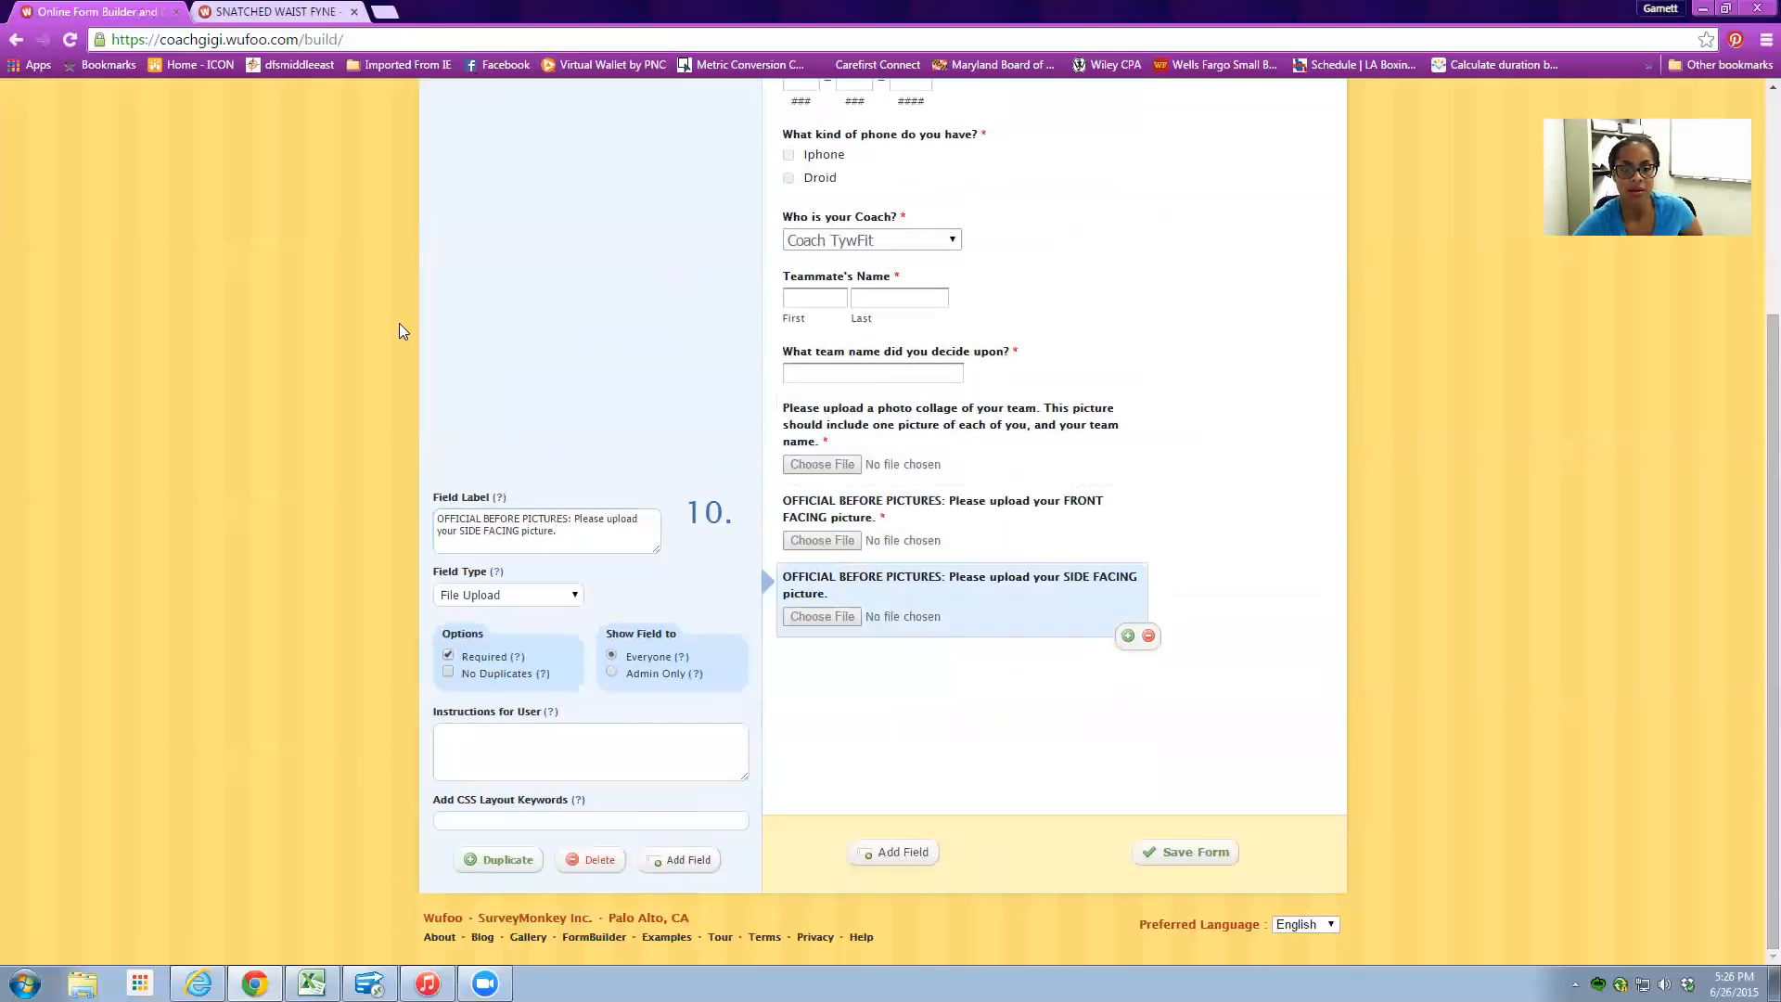
- Add one more file upload field and copy the "OFFICIAL BEFORE PICTURES: Please upload your BACK FACING picture" question from the Getting Started form
left_click(279, 11)
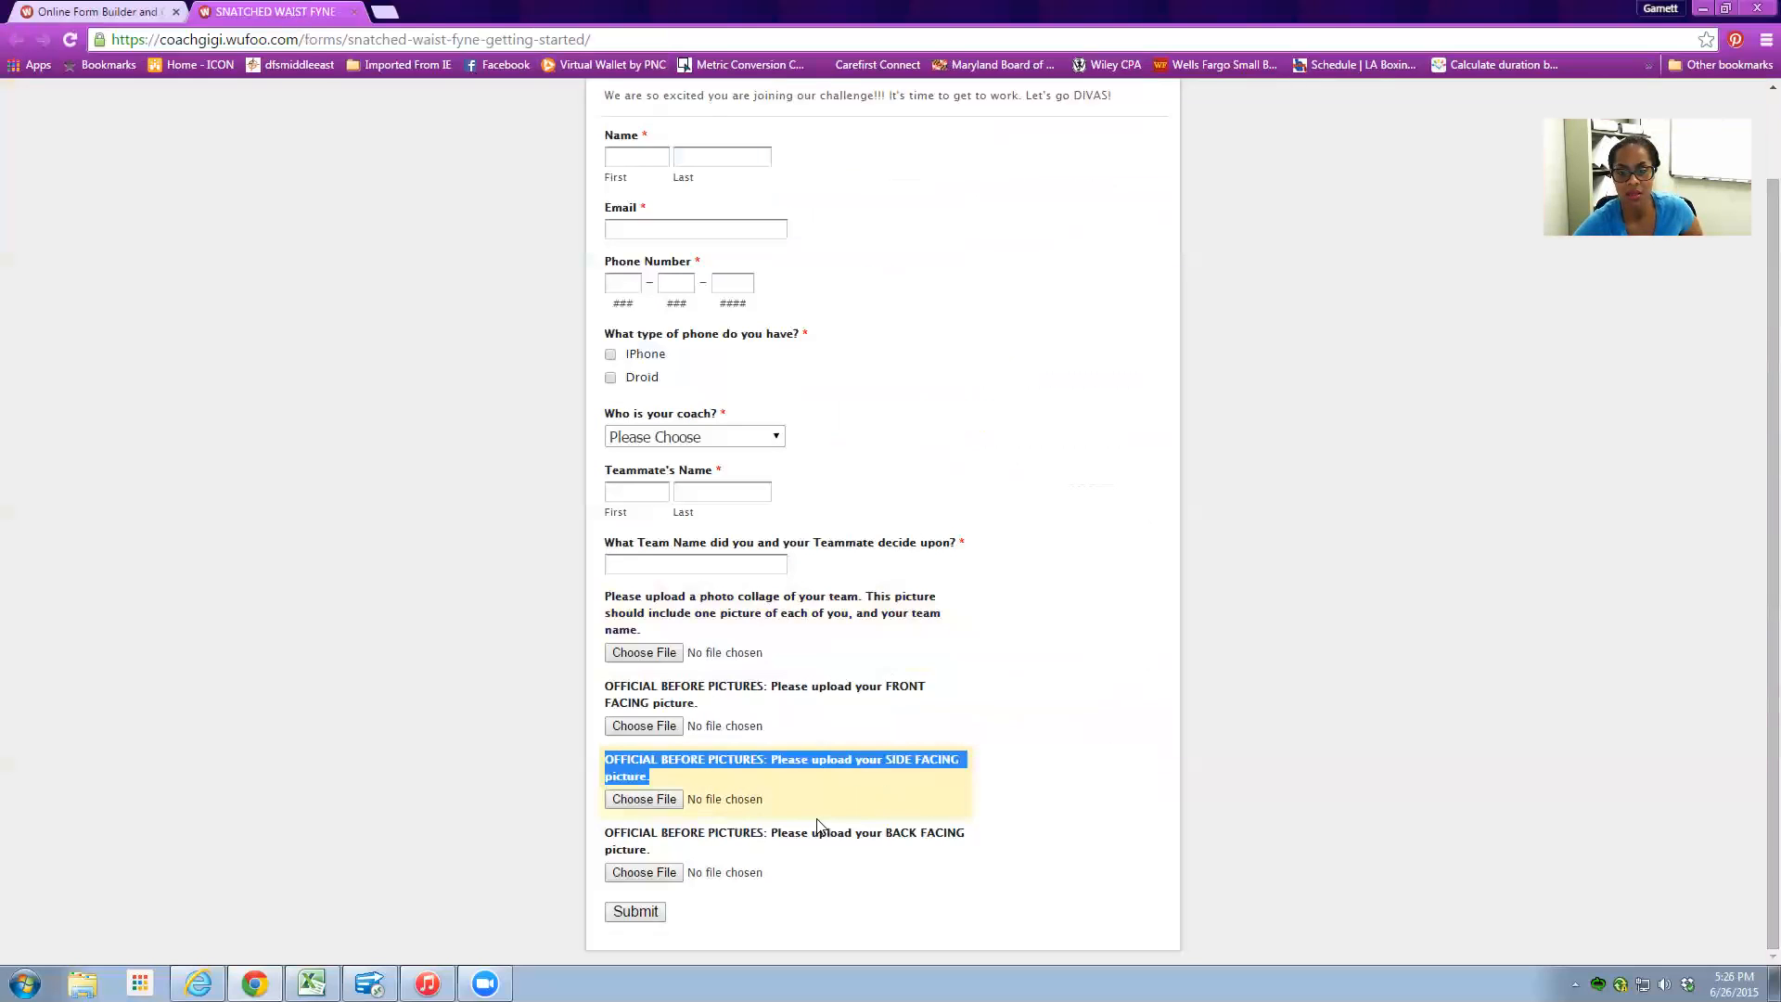
left_click(97, 11)
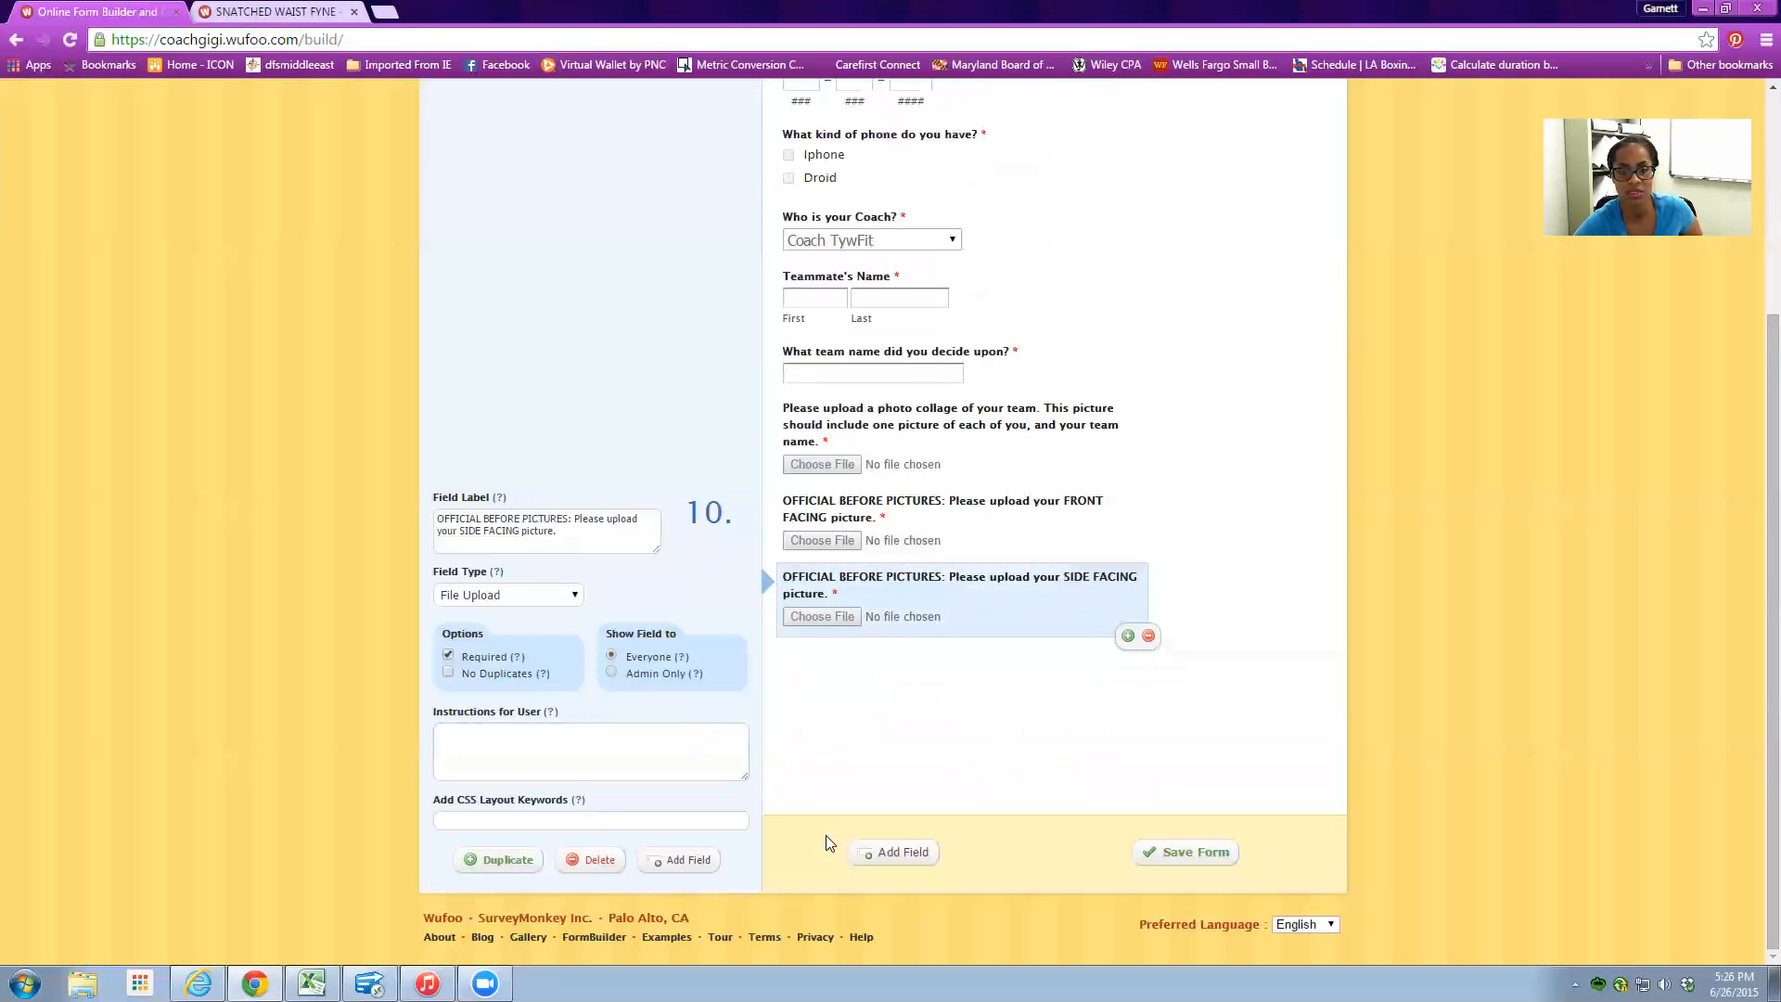
left_click(899, 855)
left_click(669, 716)
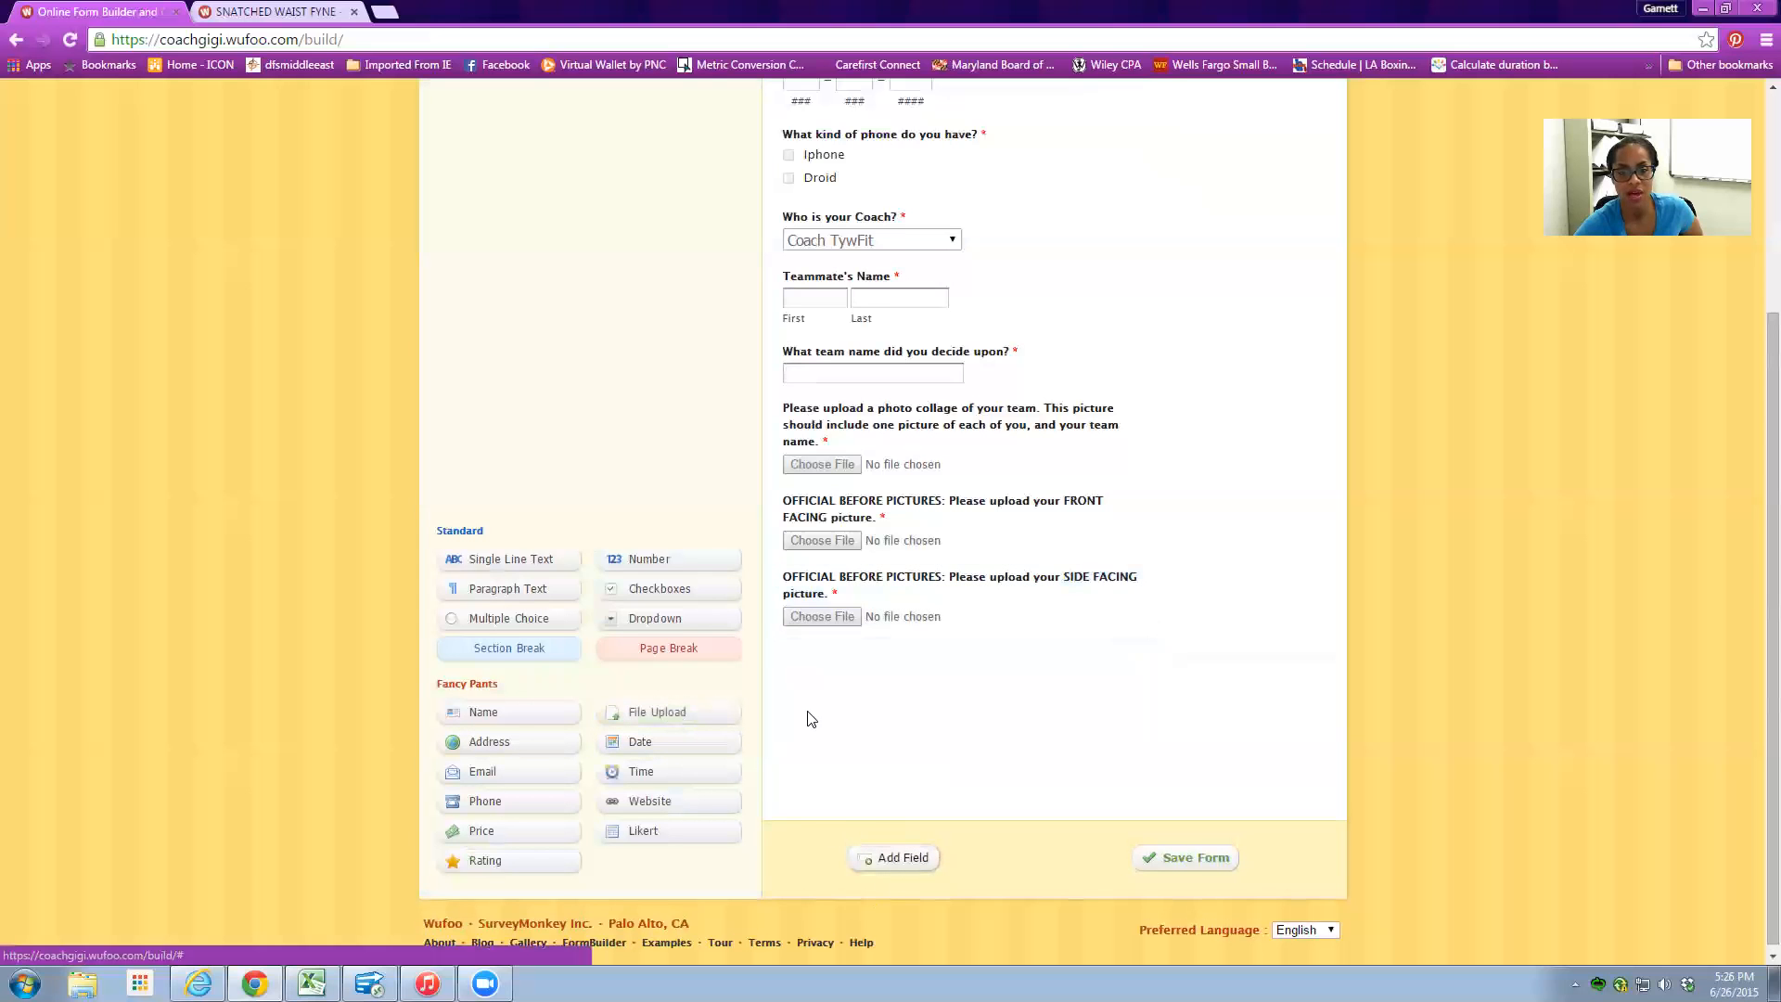
left_click(274, 11)
left_click(675, 848)
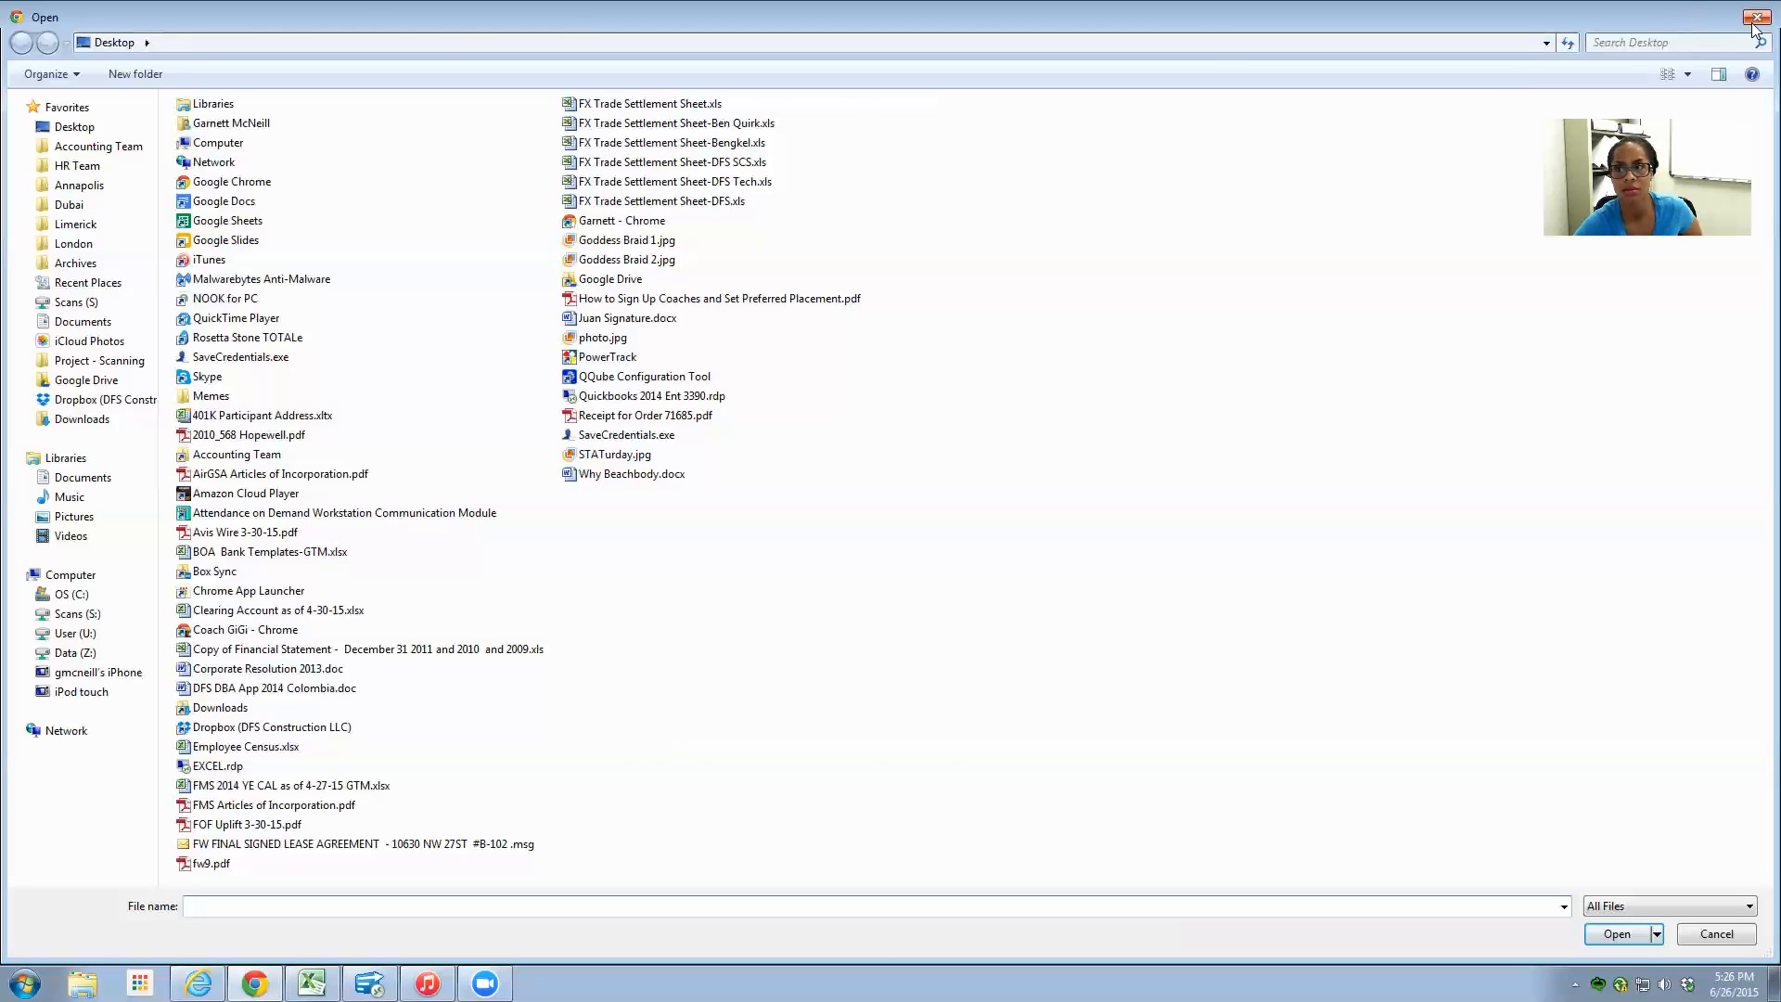
left_click(1754, 18)
left_click_drag(649, 849, 607, 835)
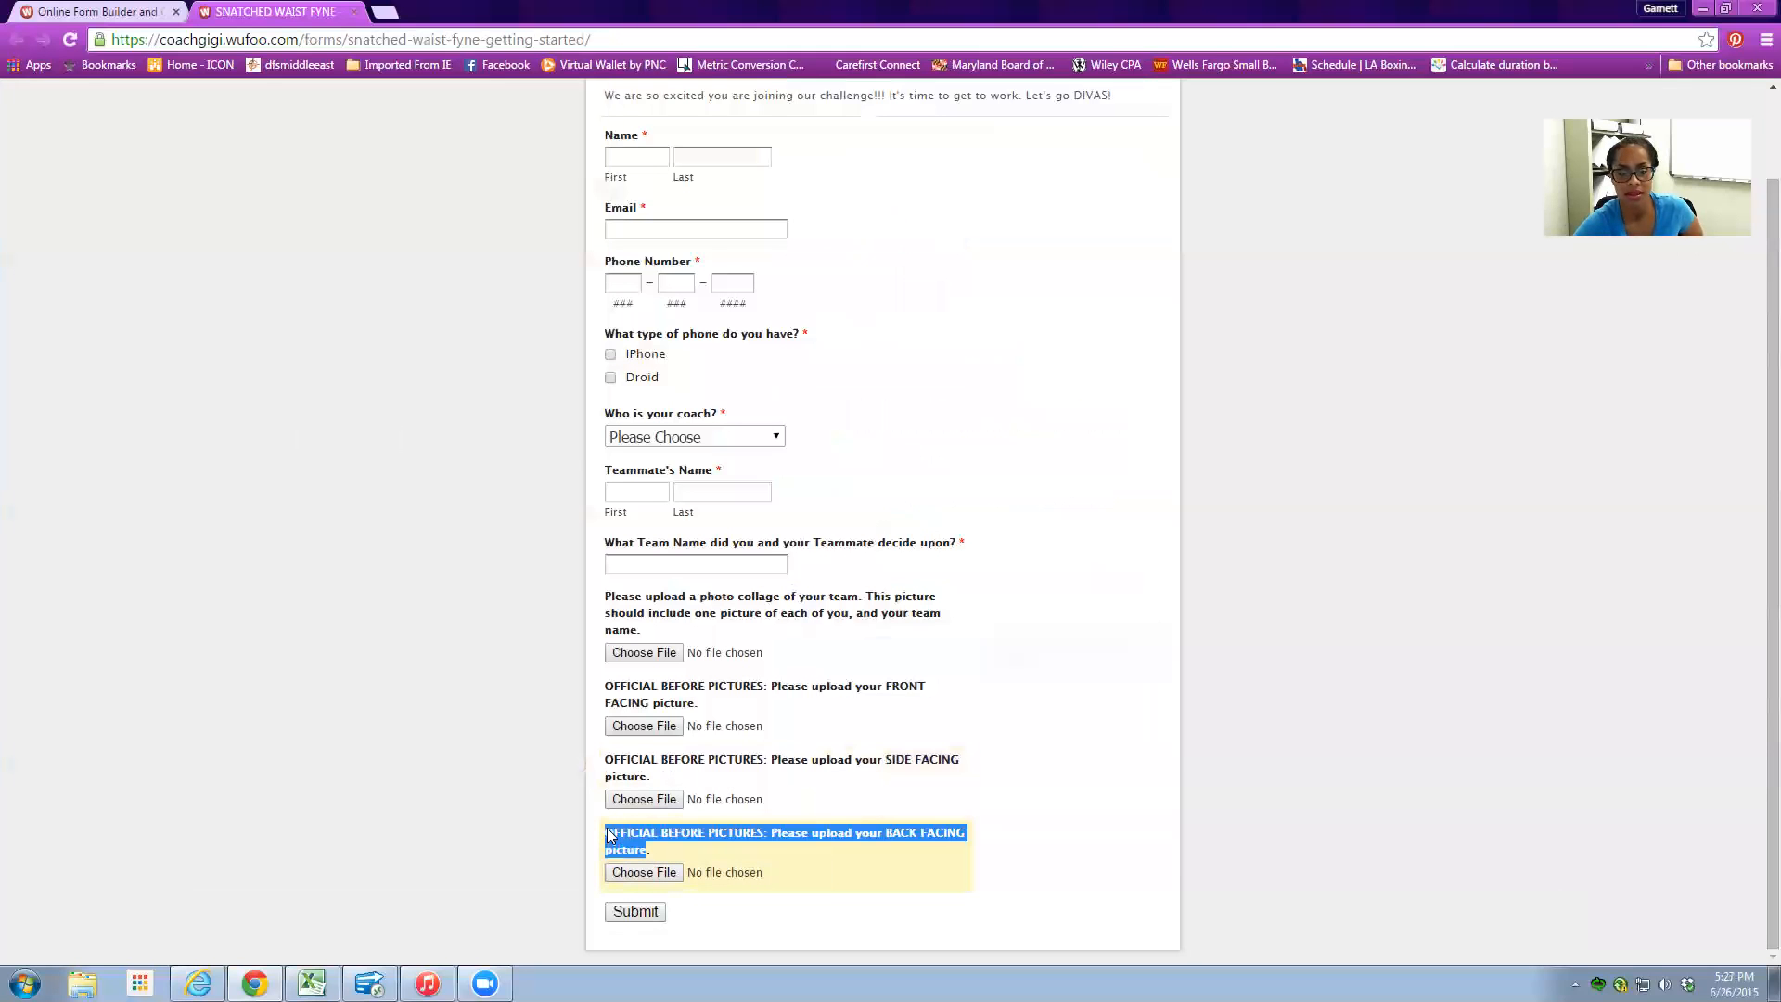
- Label the new file upload field with the copied BACK FACING picture question and make it required
left_click(112, 13)
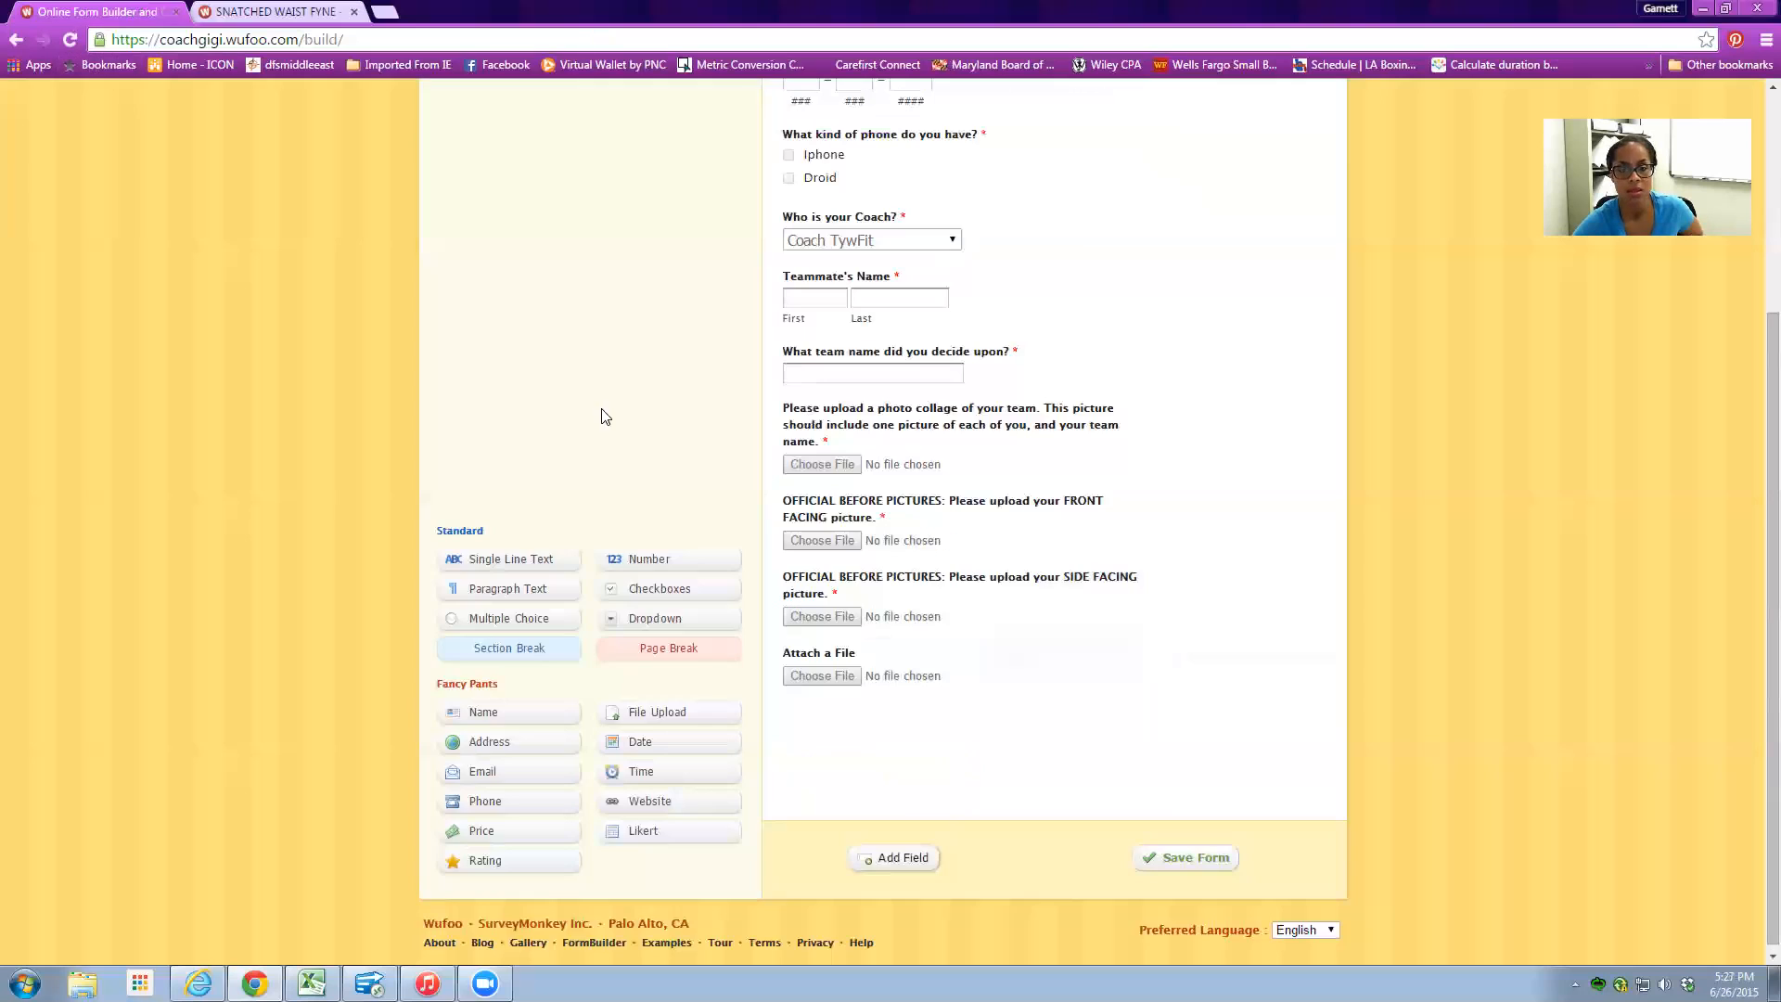
left_click(904, 663)
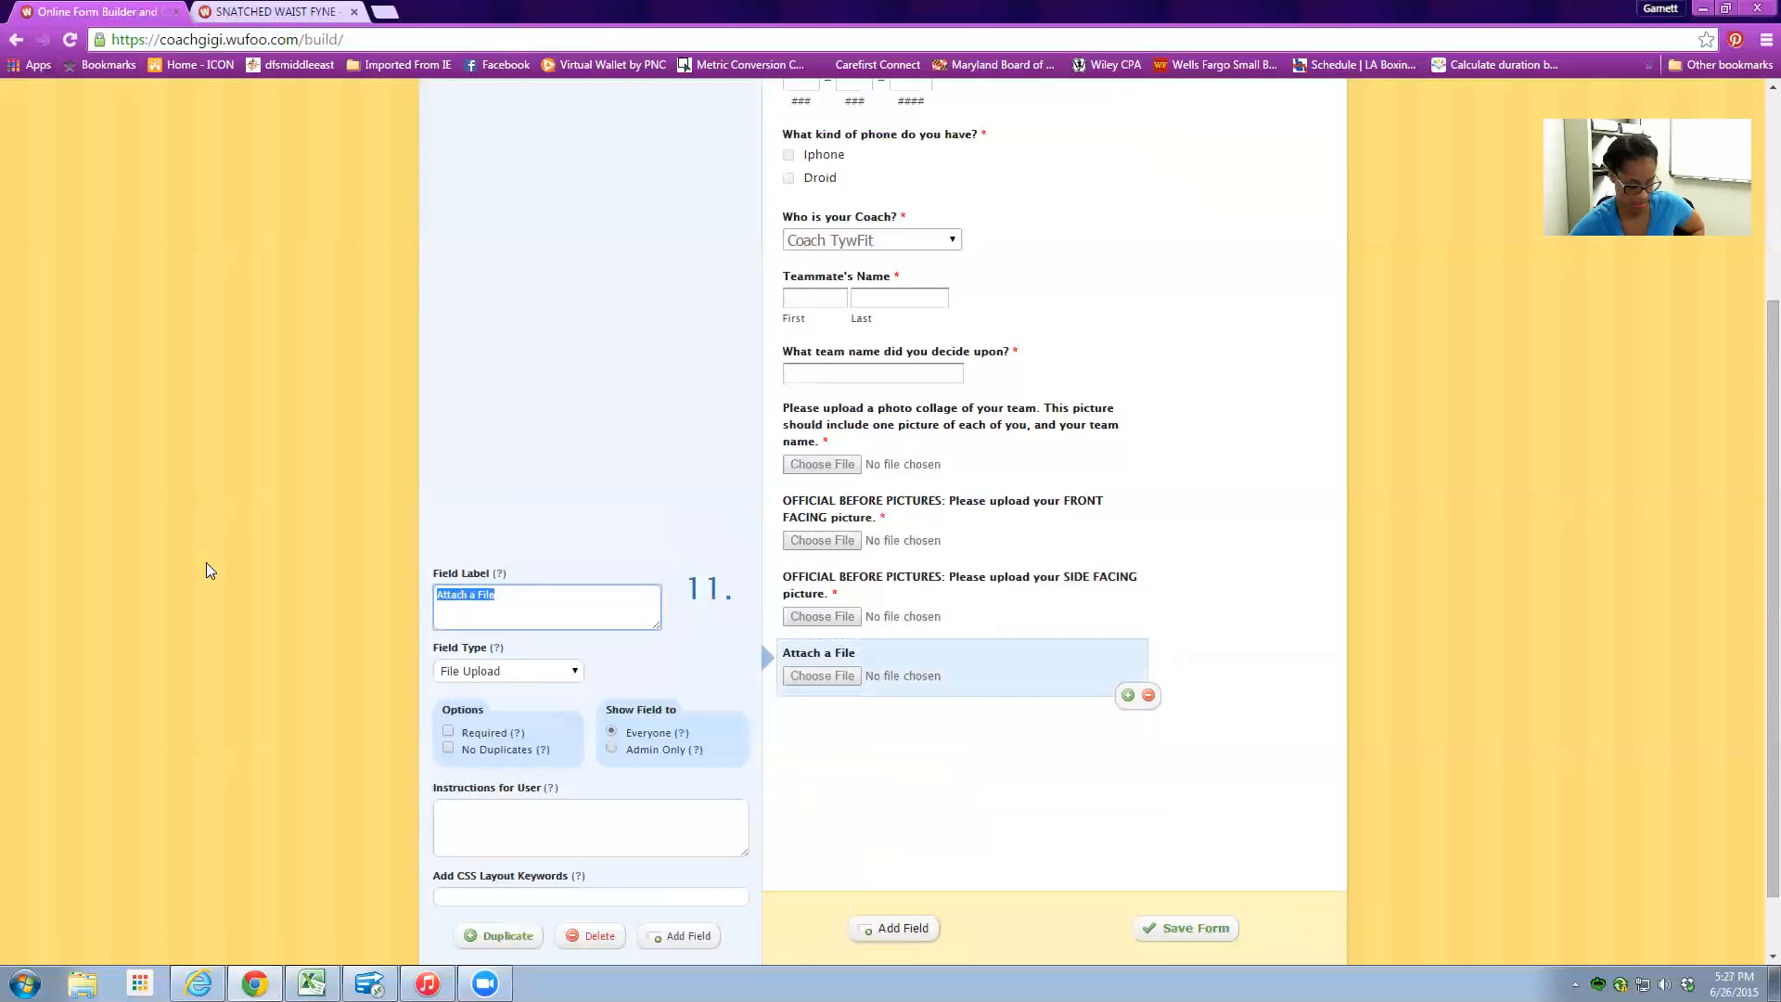
key("ctrl+v")
left_click(448, 731)
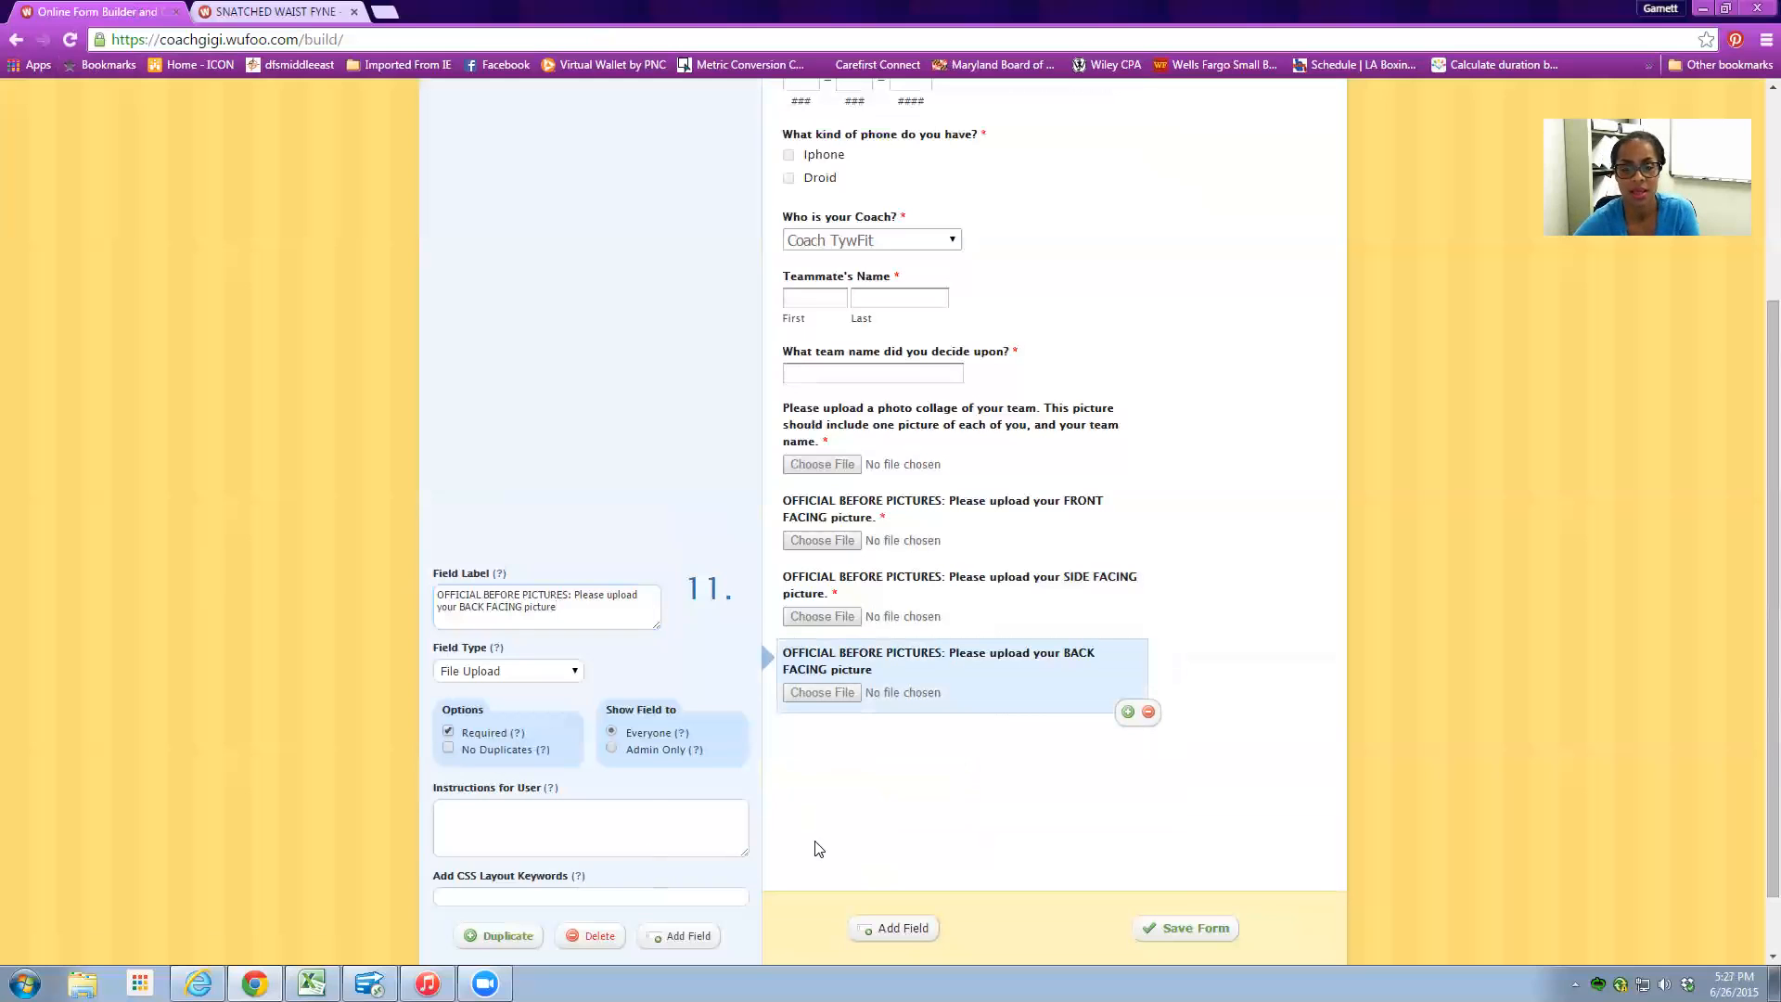
- Check through the finished DOWNCIZED form, save it, and go back to the Form Manager
scroll(915, 772, "up", 3)
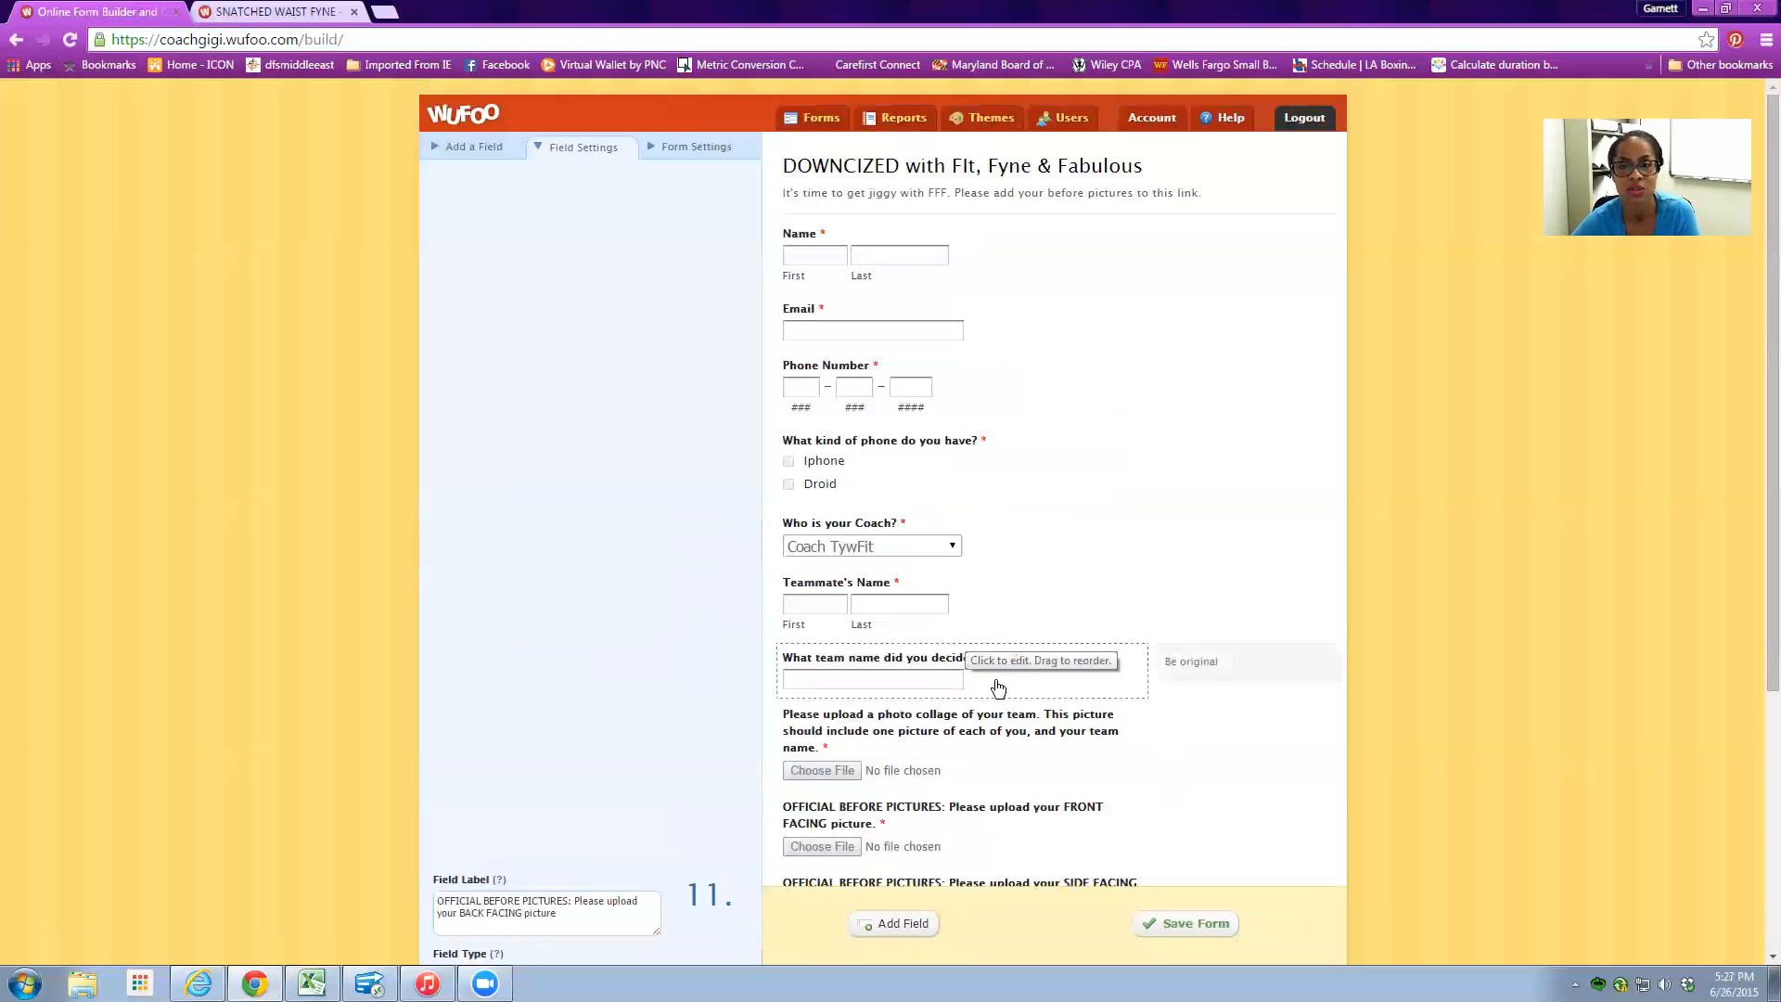
scroll(1001, 749, "down", 4)
left_click(1194, 853)
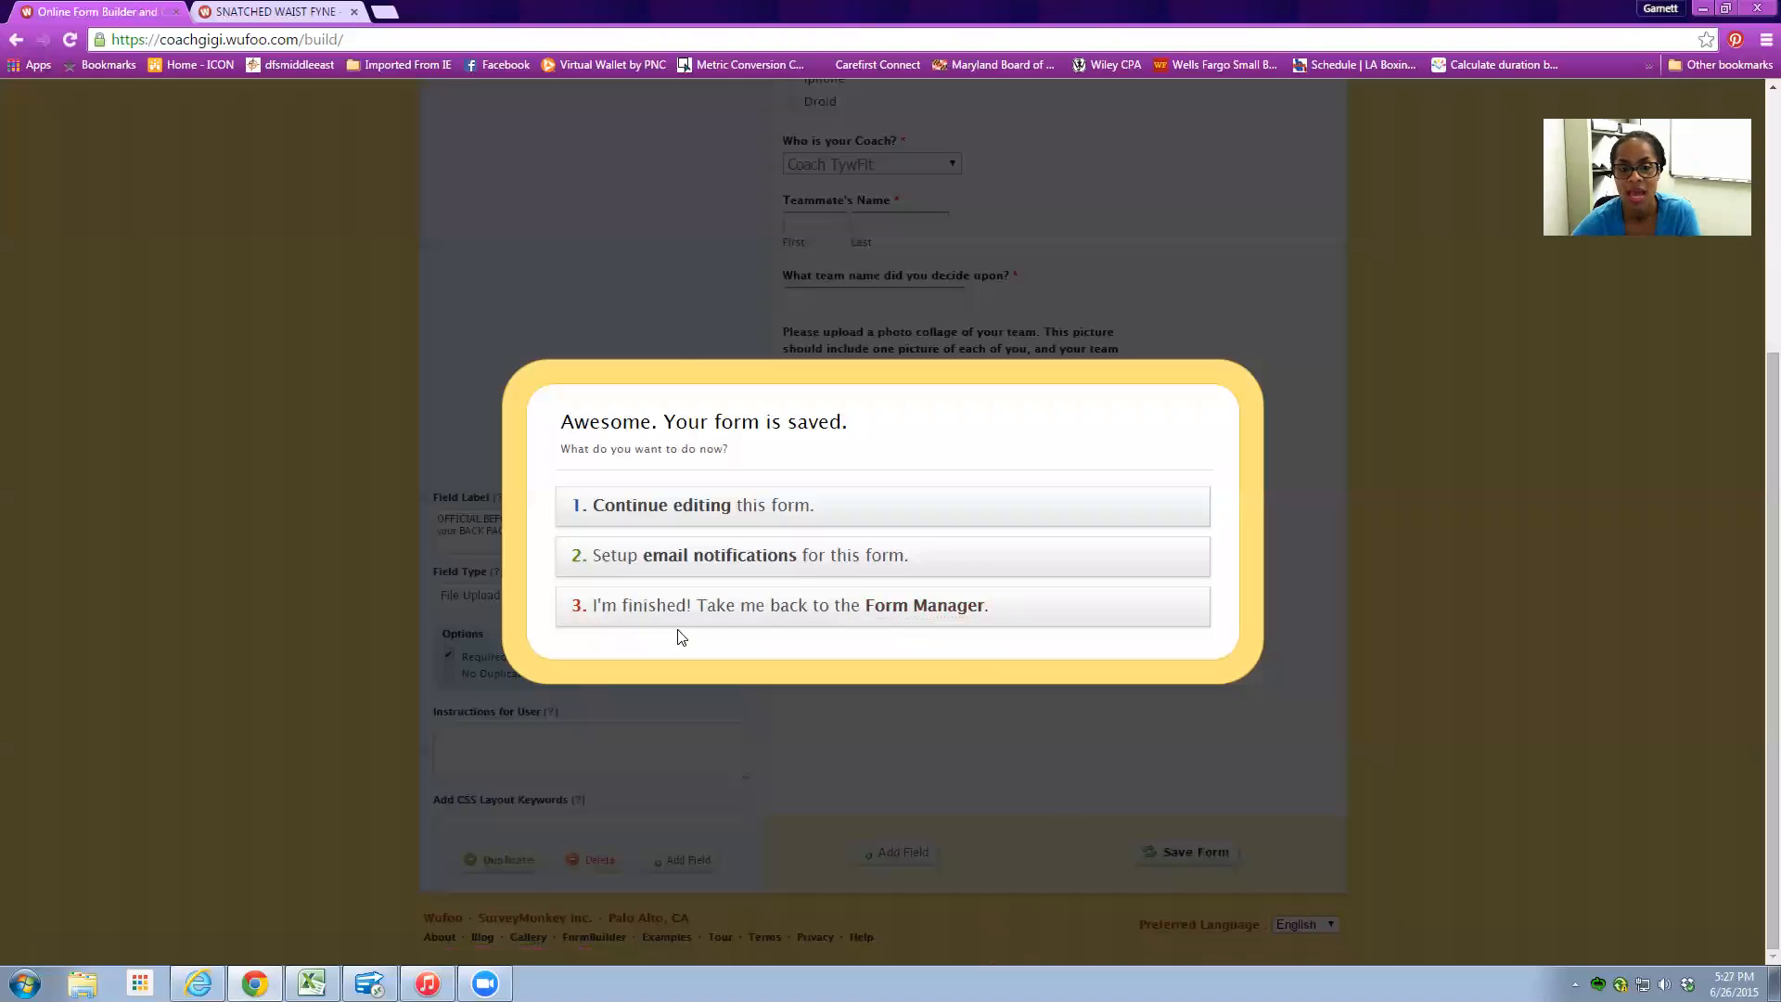
left_click(682, 608)
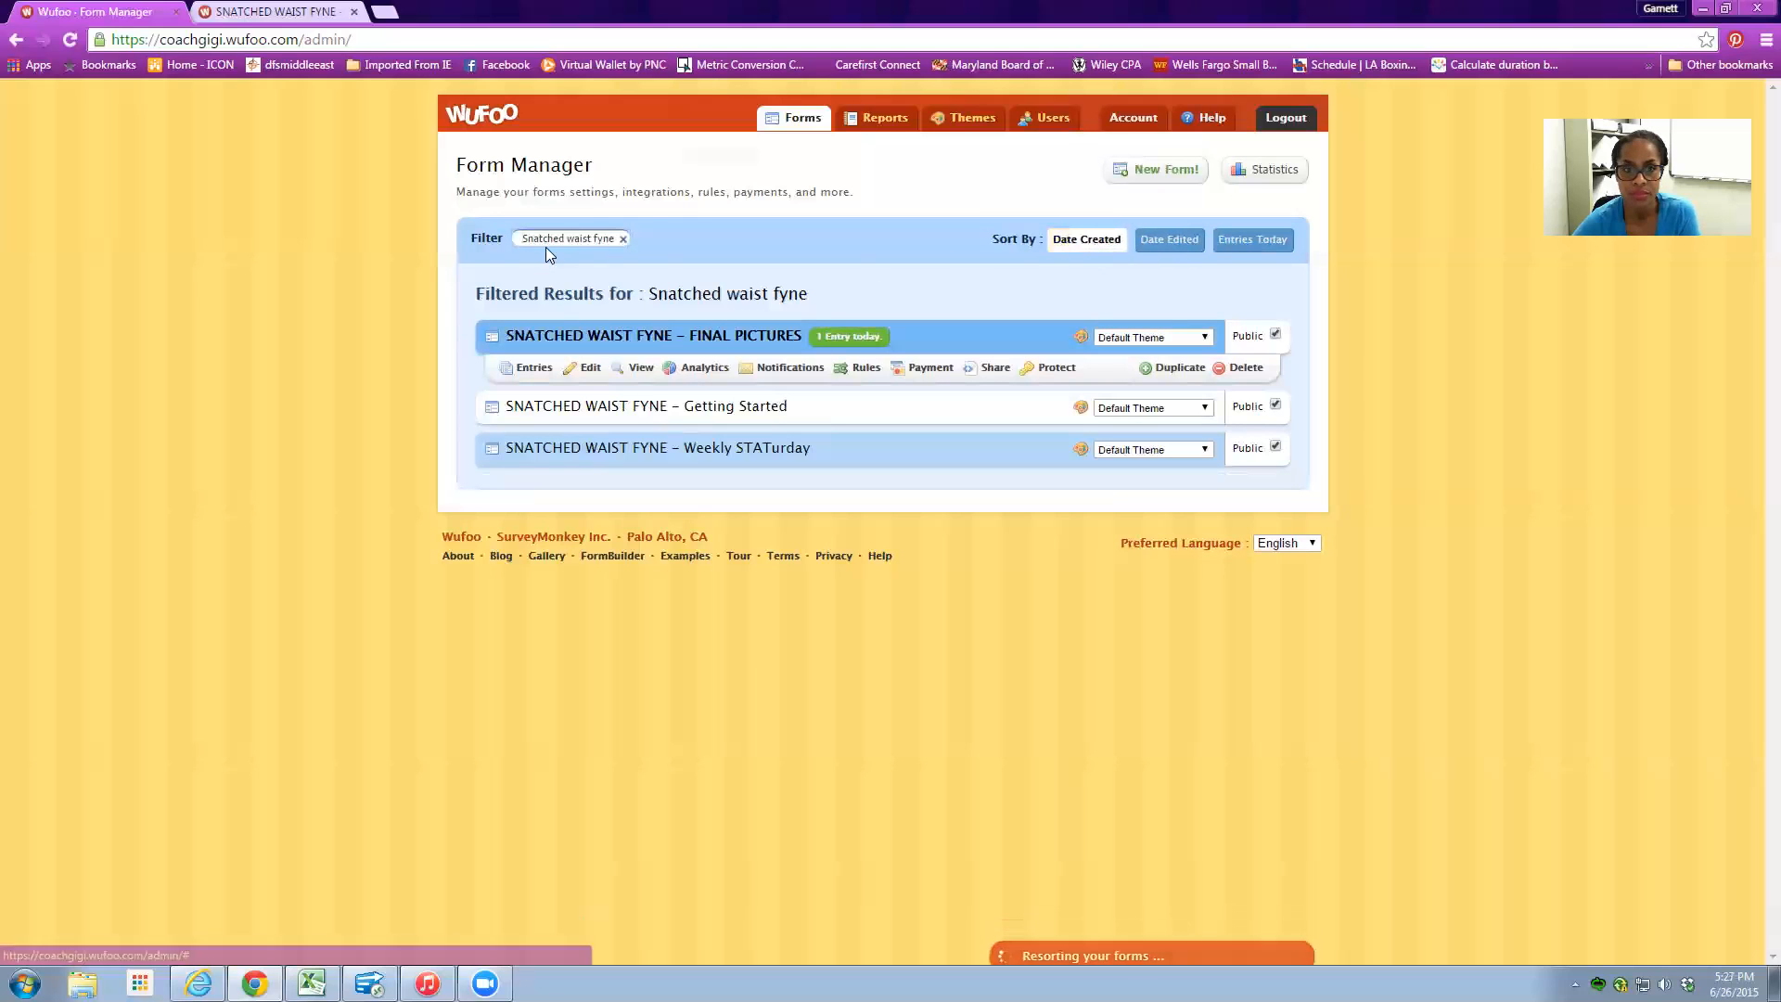
- Clear the "Snatched waist fyne" filter from the form list and check the DOWNCIZED form's entries
left_click_drag(613, 239, 327, 226)
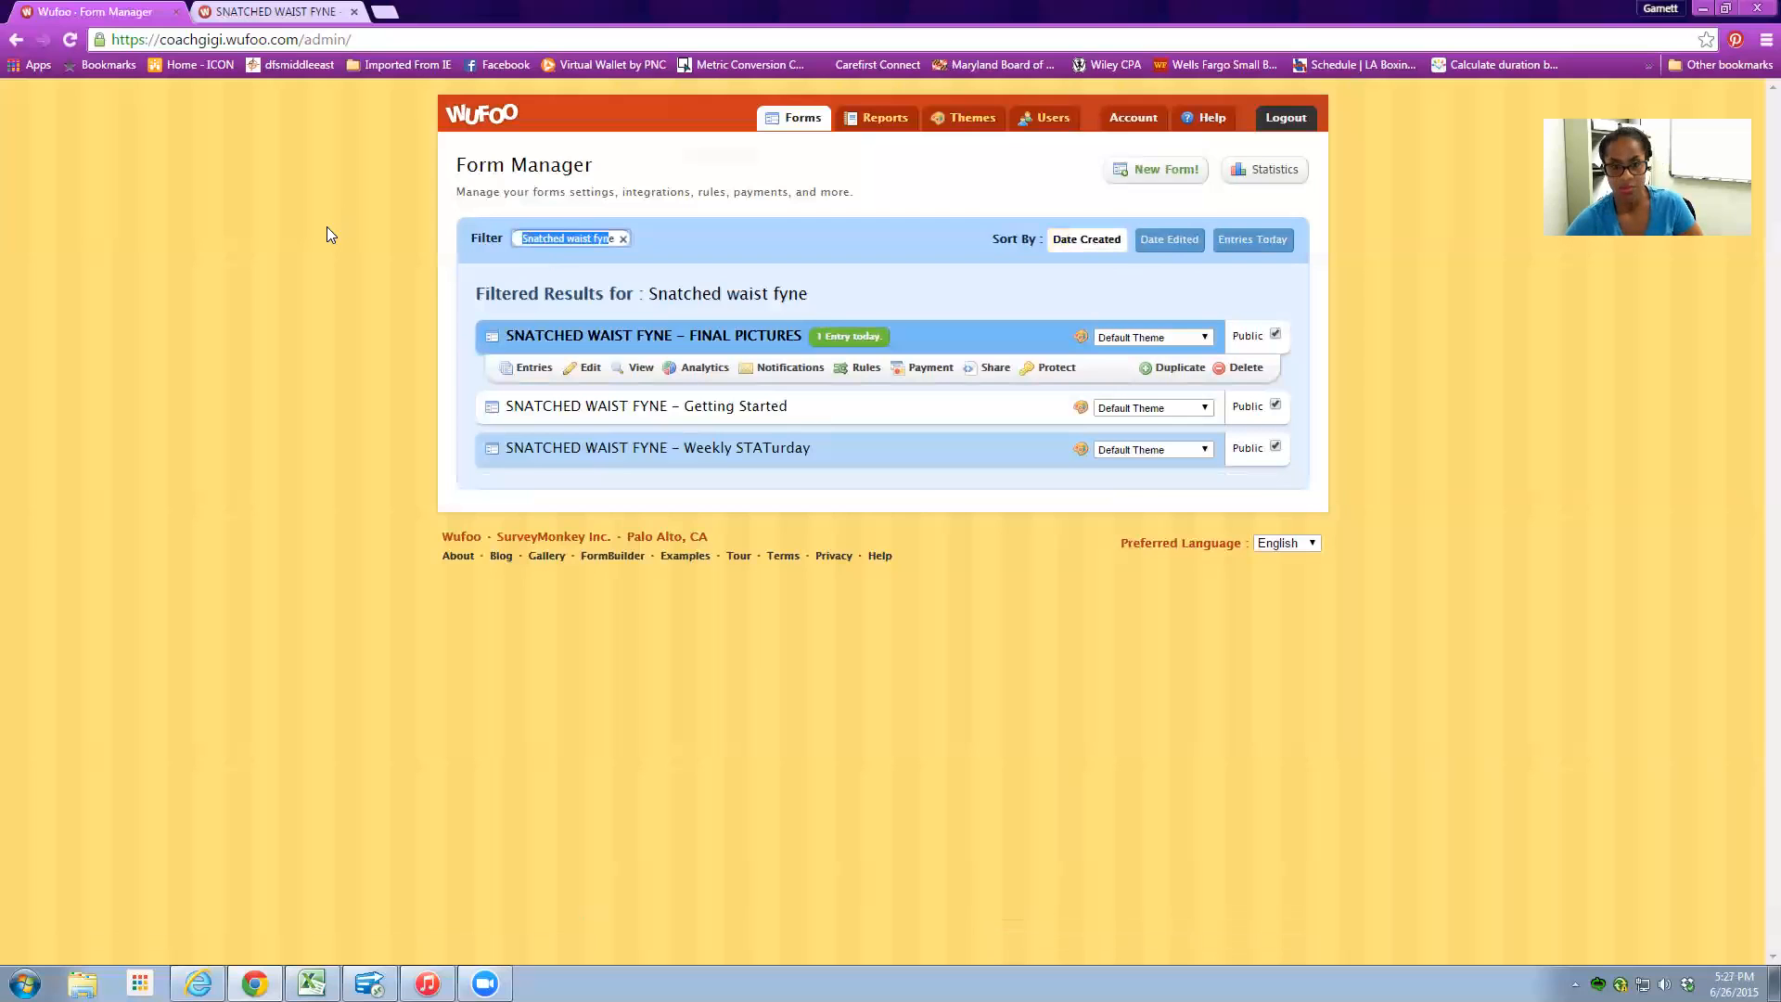
key("BackSpace")
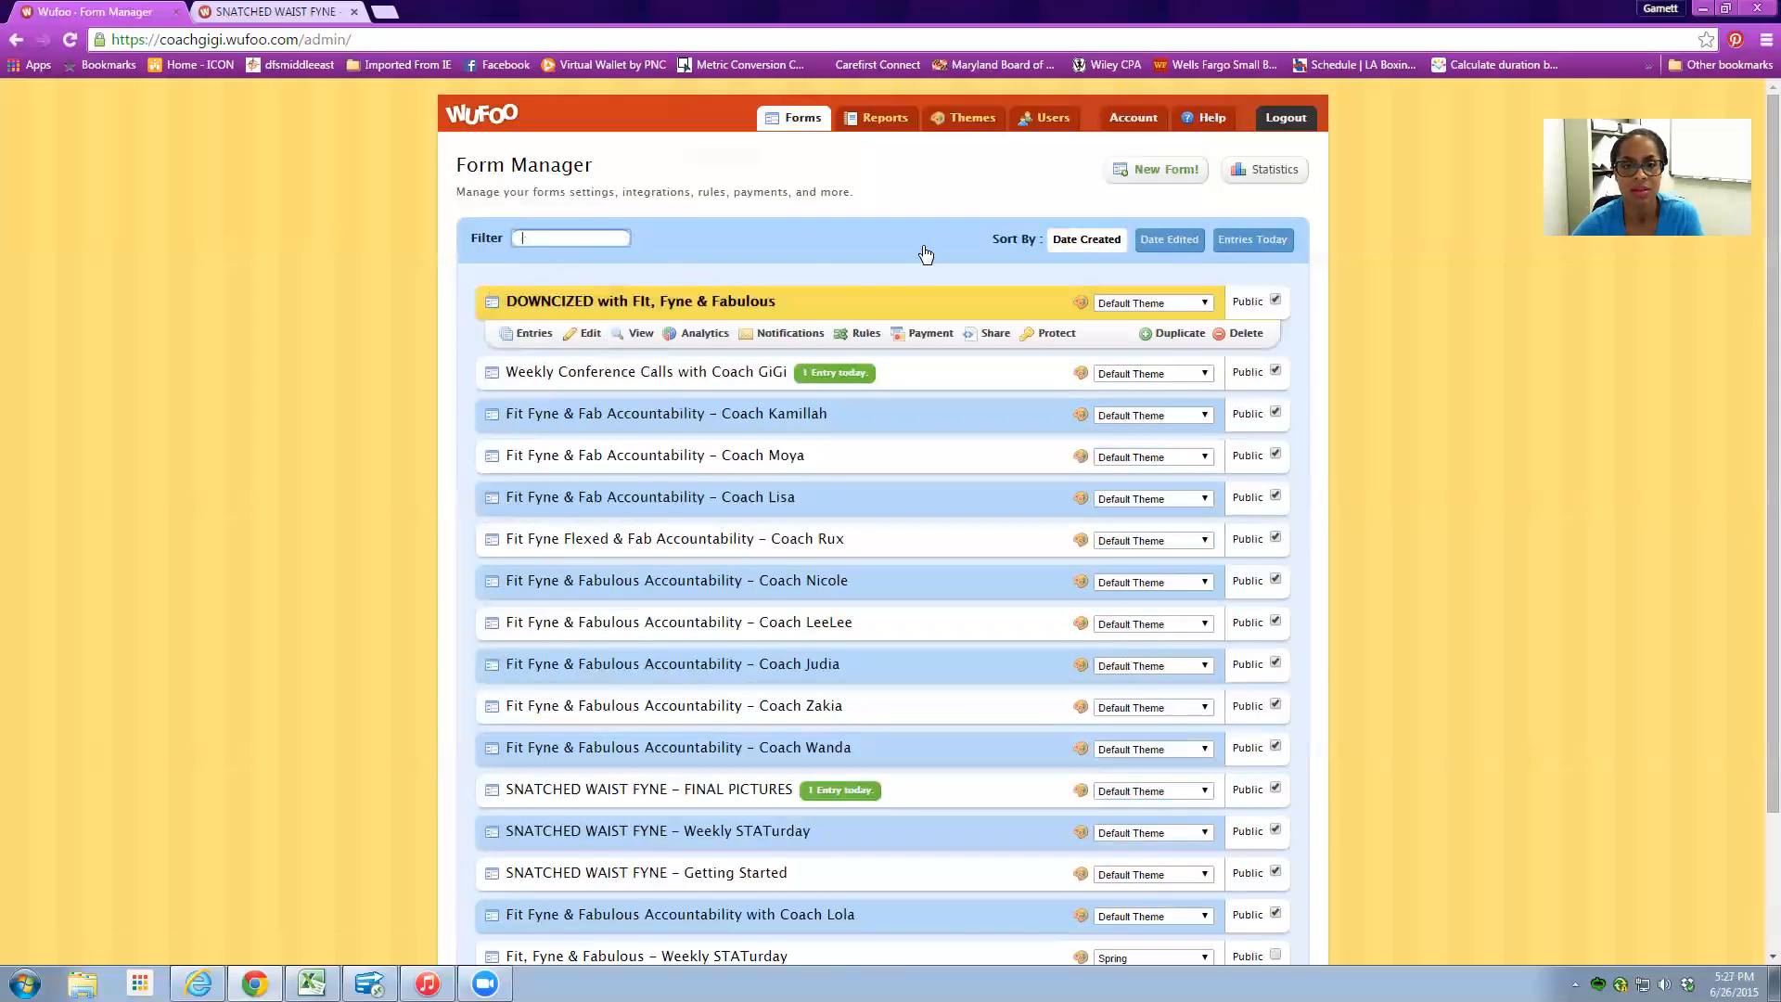
left_click(831, 307)
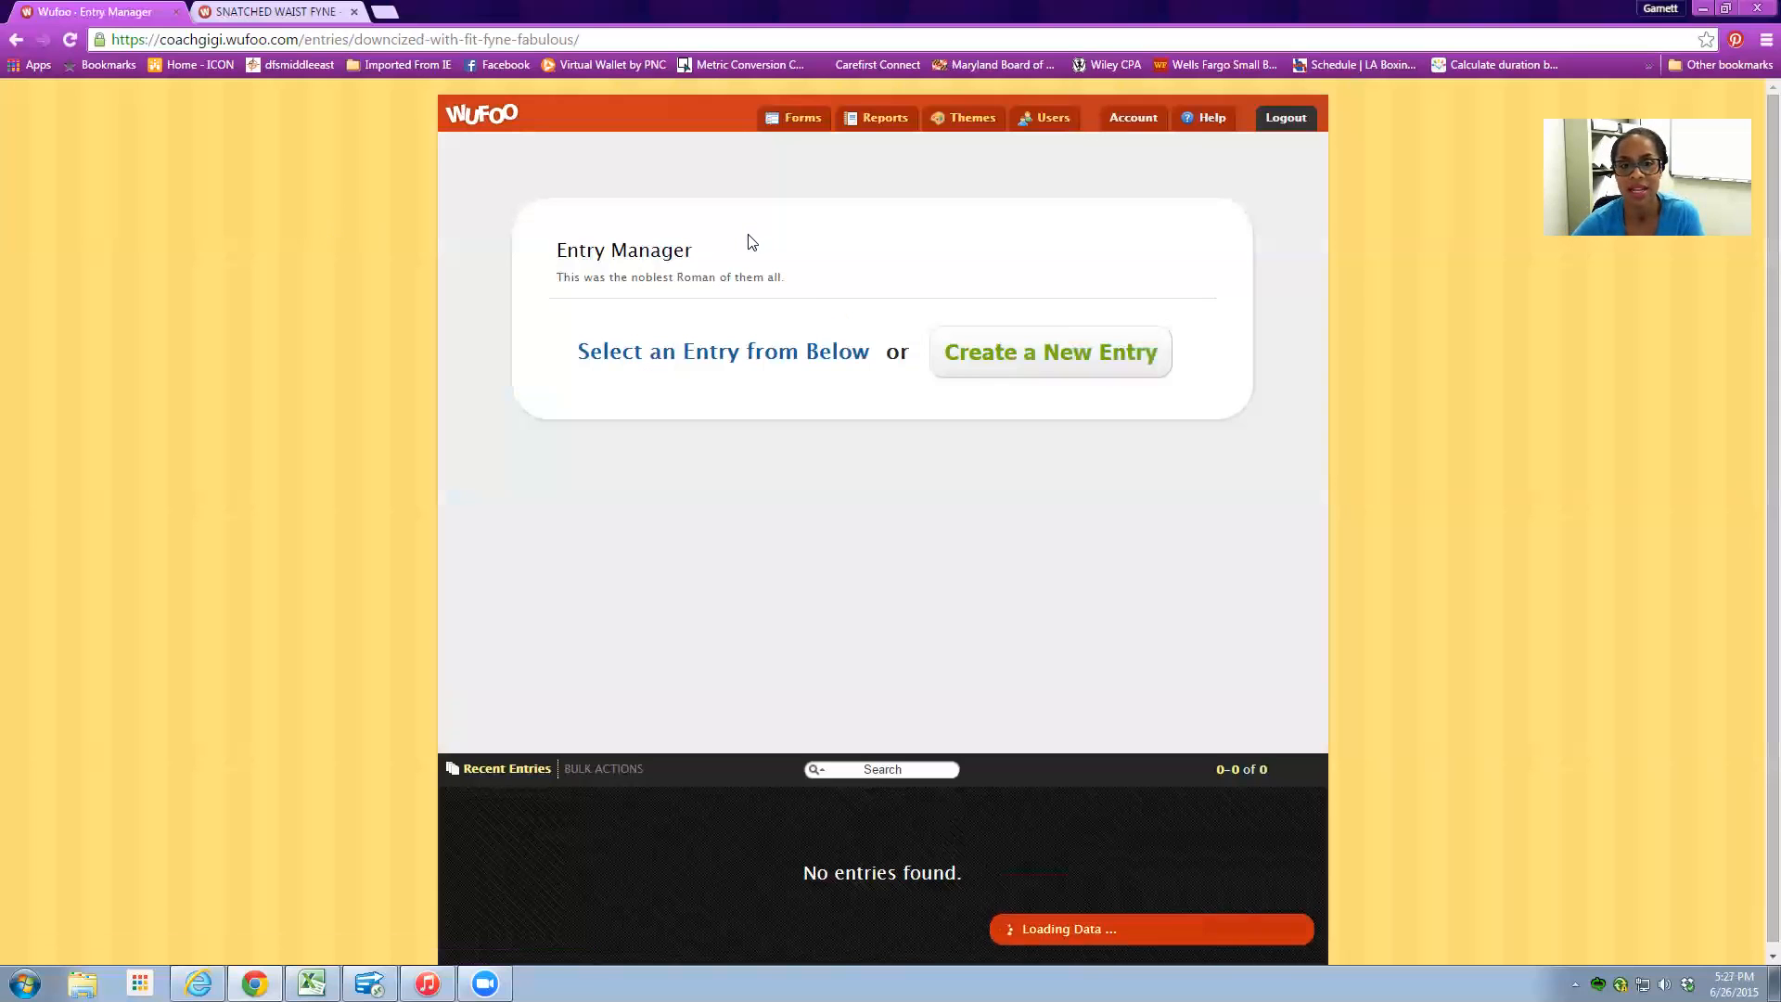
left_click(796, 118)
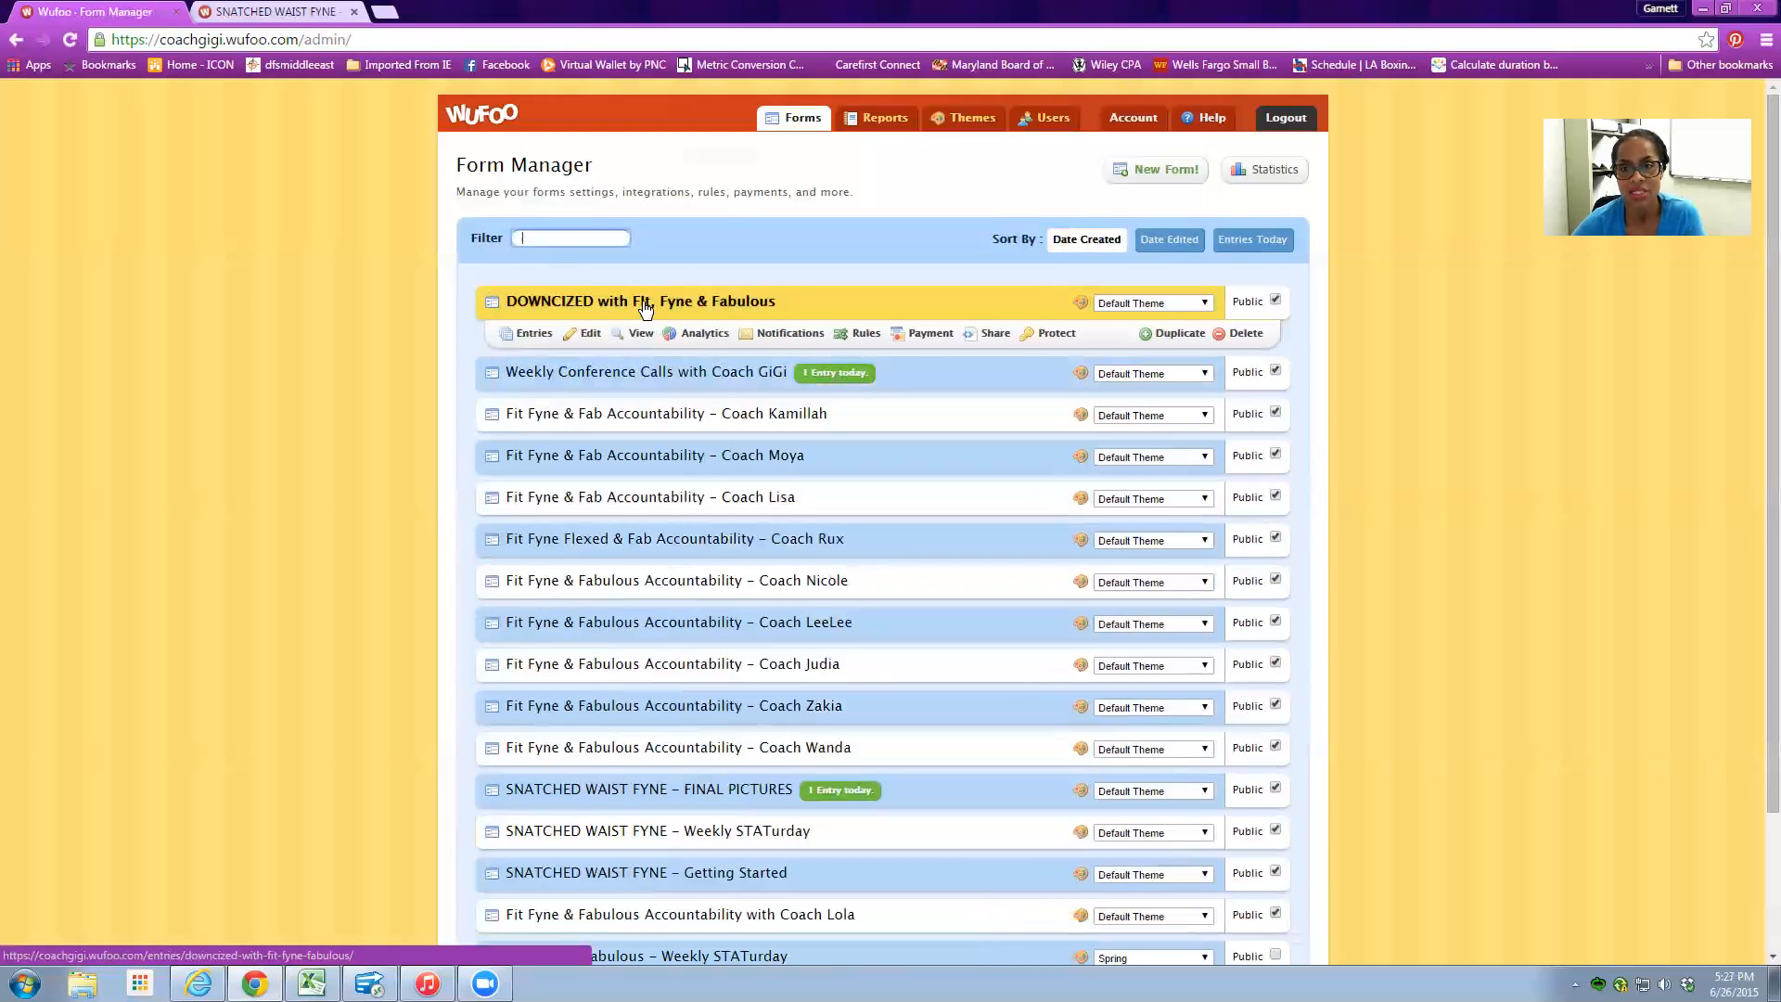
- Correct the form name to "DOWNCIZED with Fit, Fyne & Fabulous", save the form, and return to the Form Manager
left_click(586, 333)
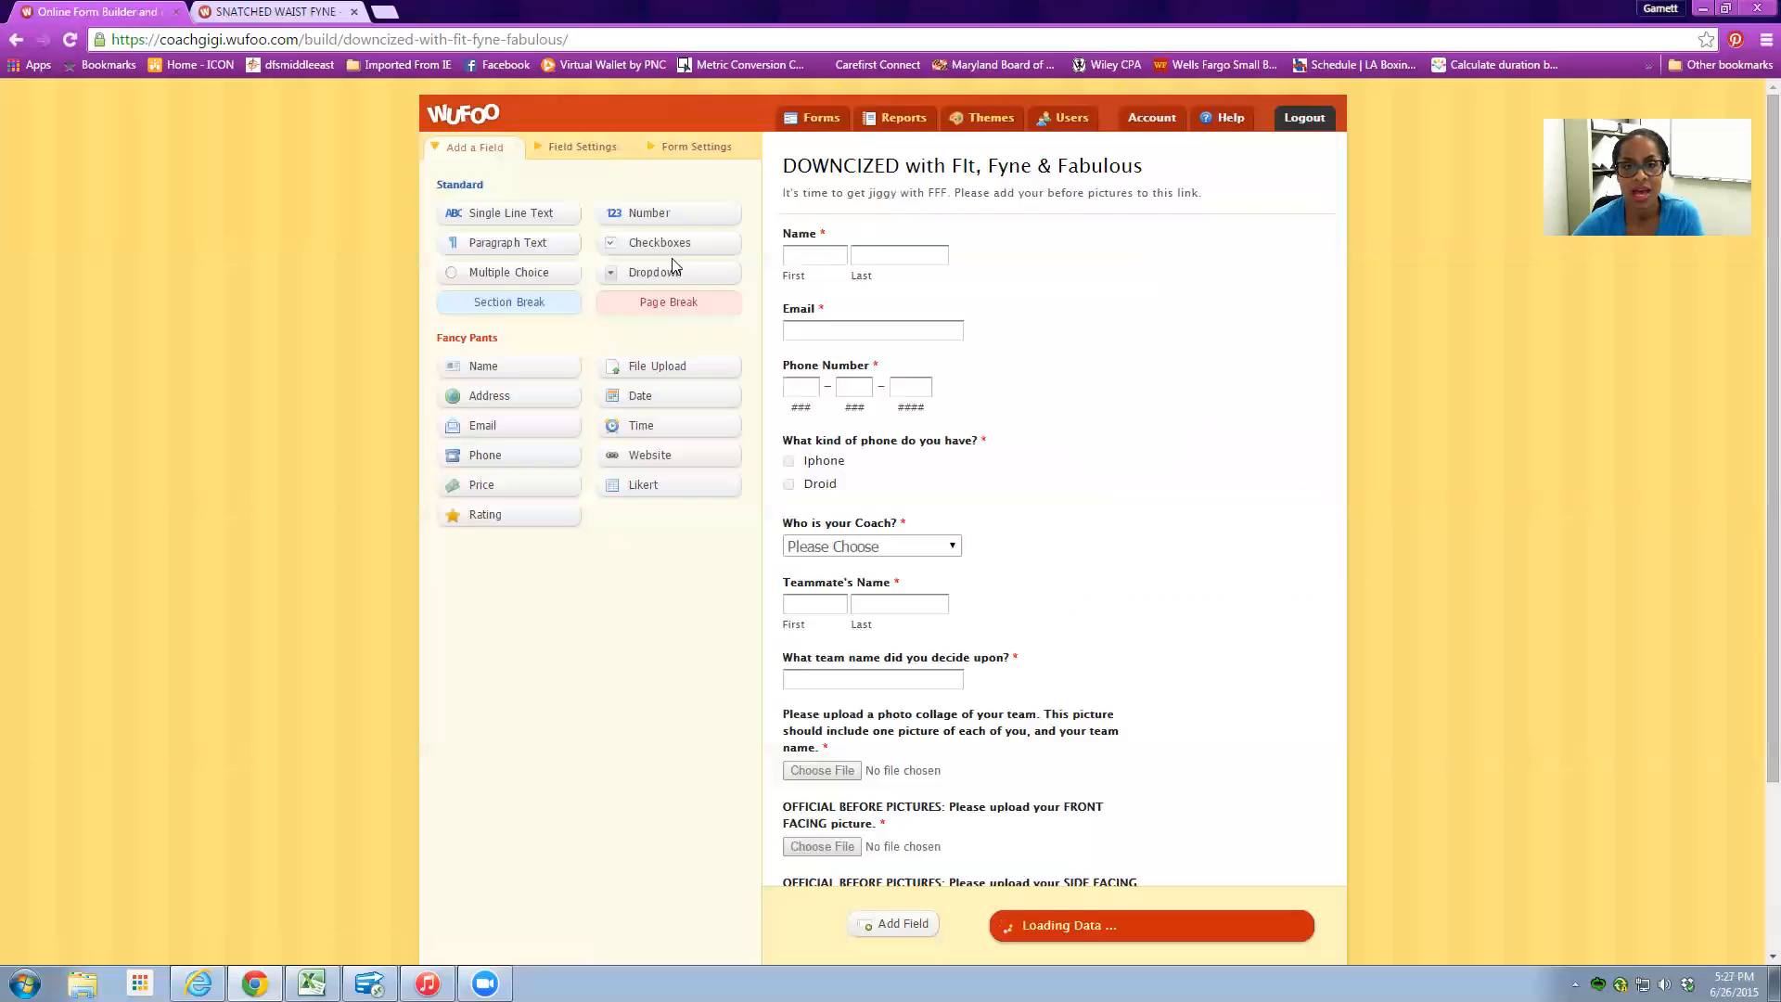
left_click(825, 192)
left_click(532, 189)
key("BackSpace")
type("ith Fit, Fyne & Fabulous")
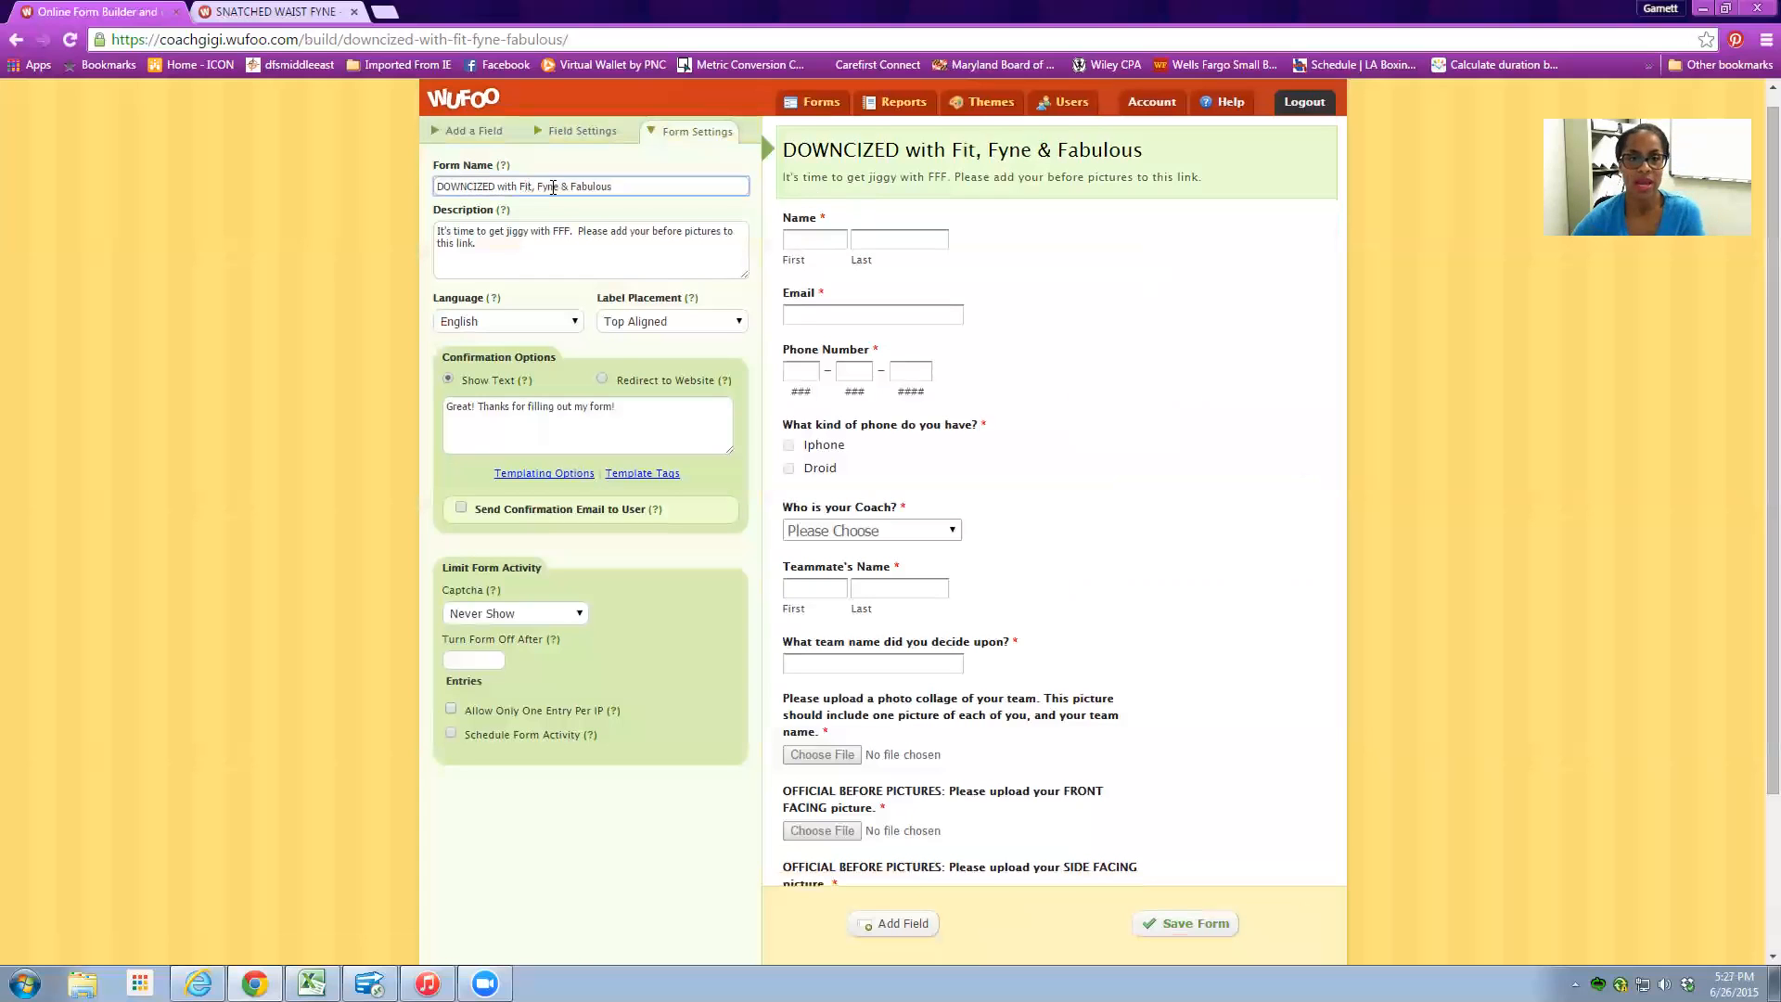
left_click(1188, 927)
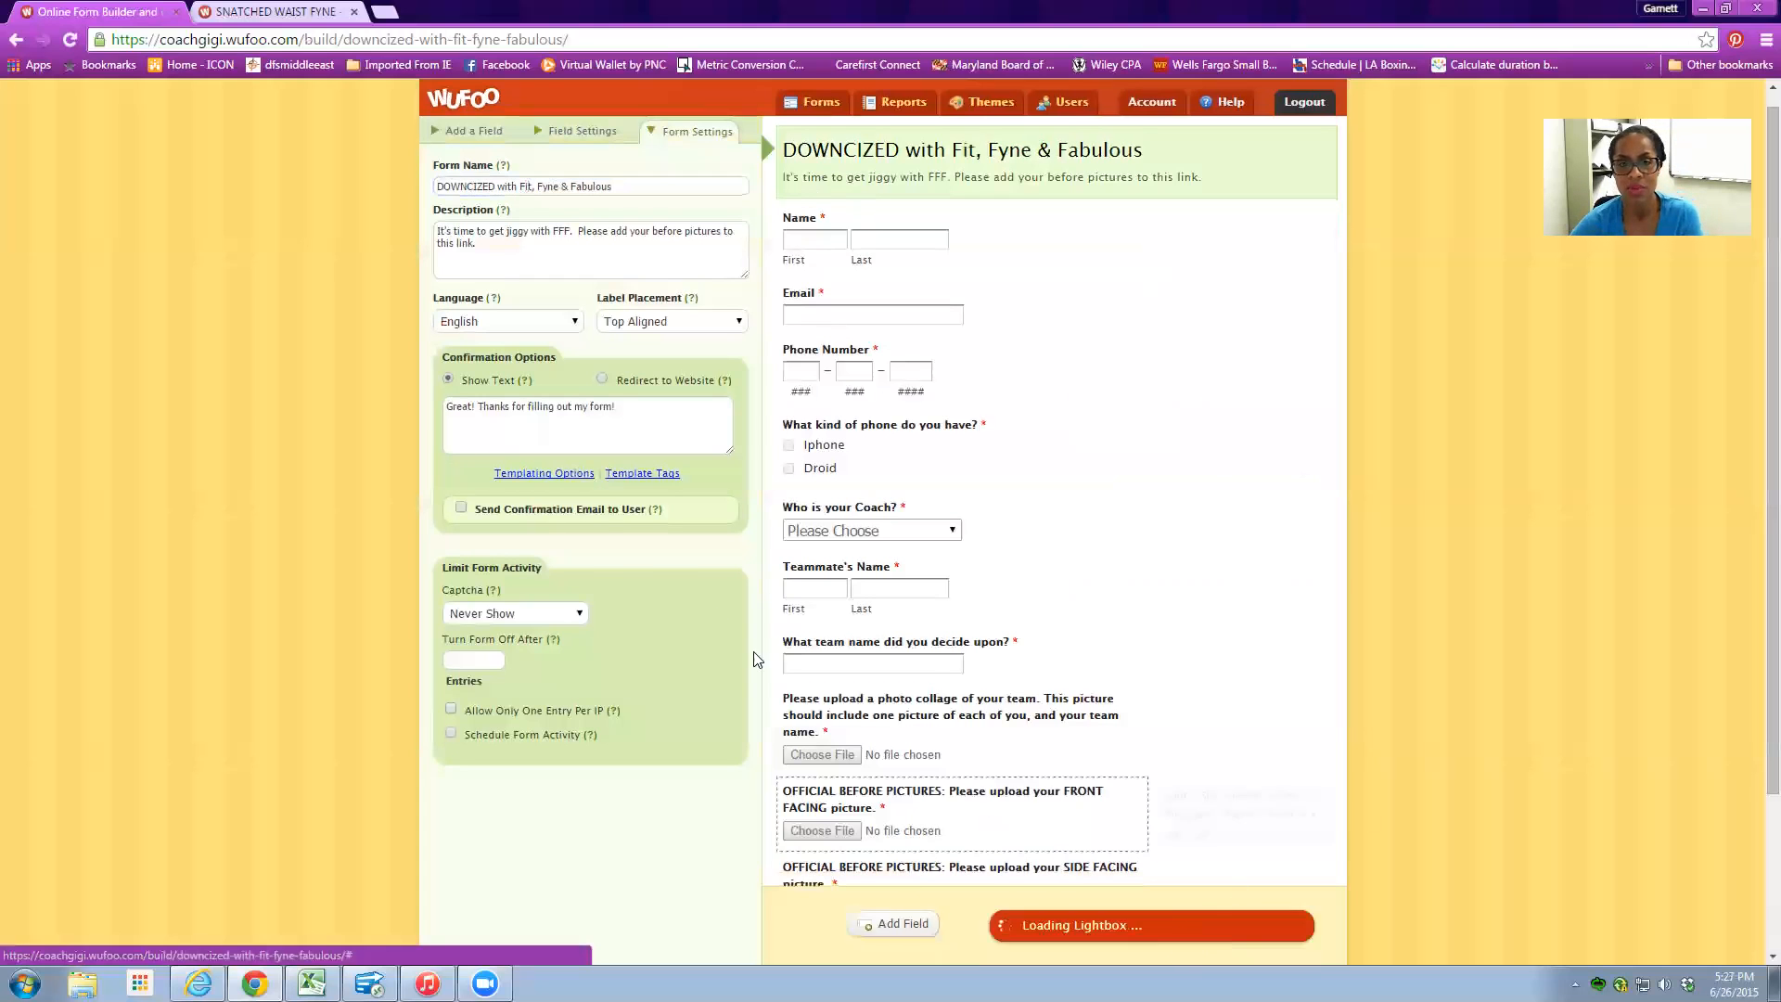
left_click(750, 617)
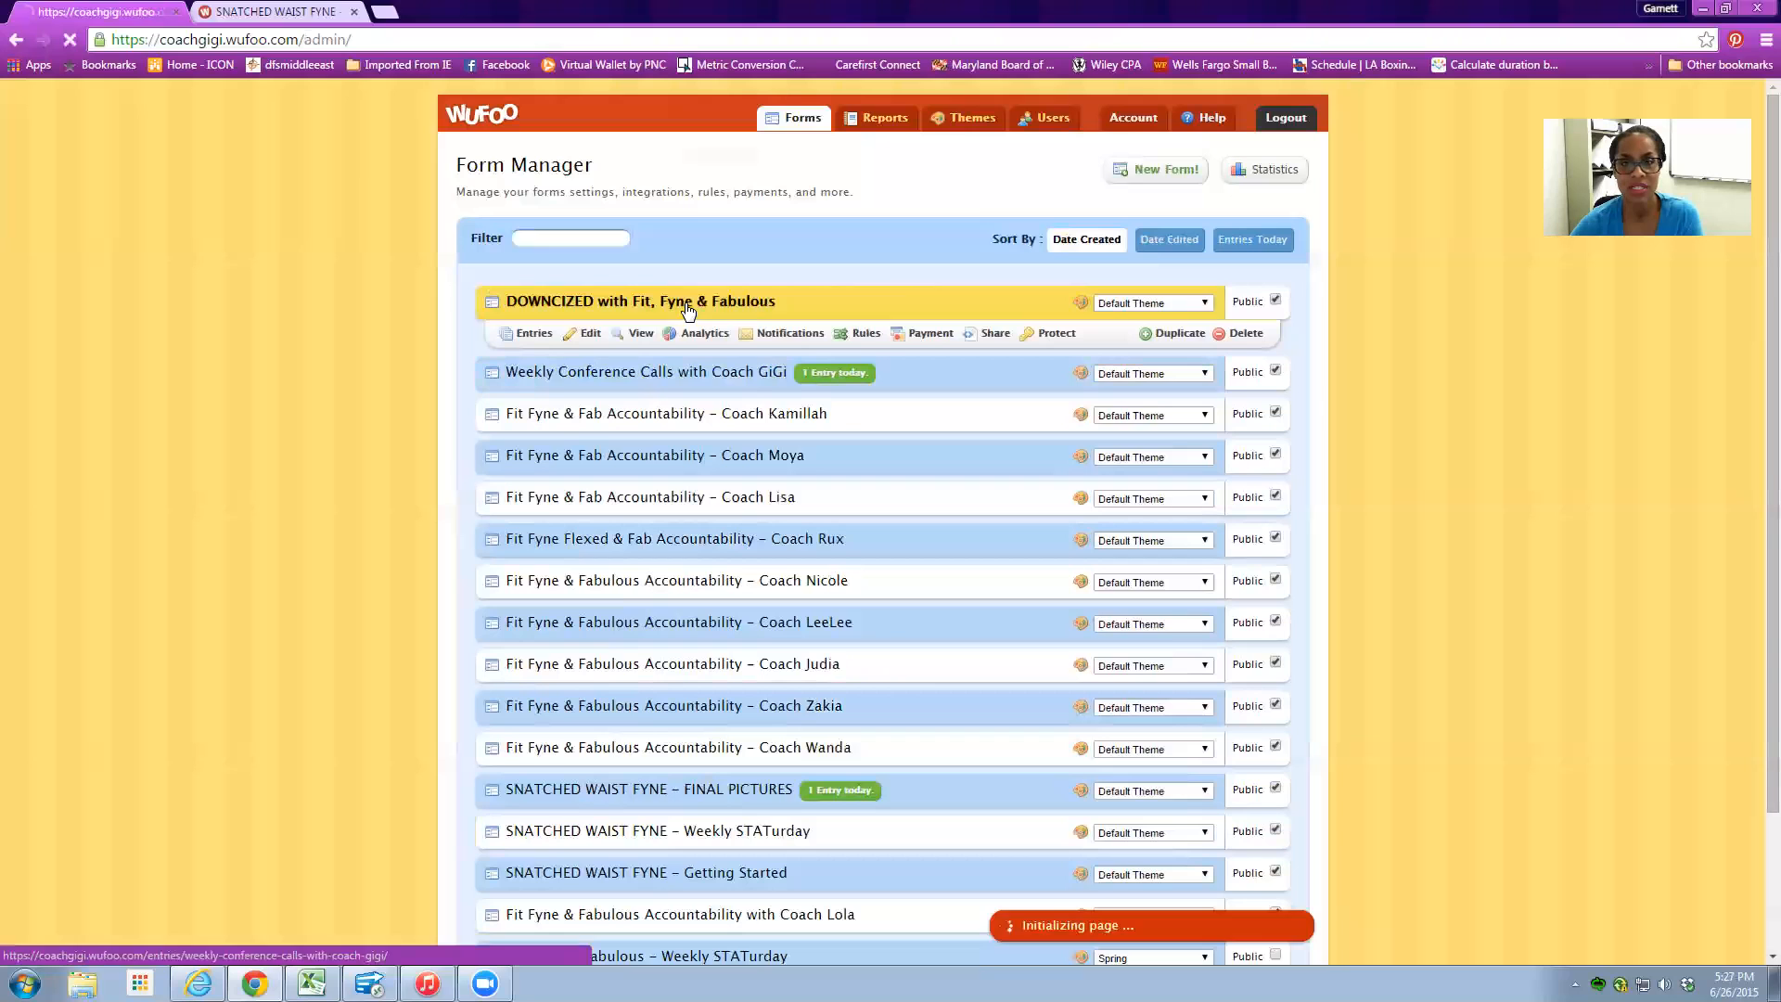
- Close the Getting Started form and view the live DOWNCIZED form from its title to the last picture upload
left_click(353, 11)
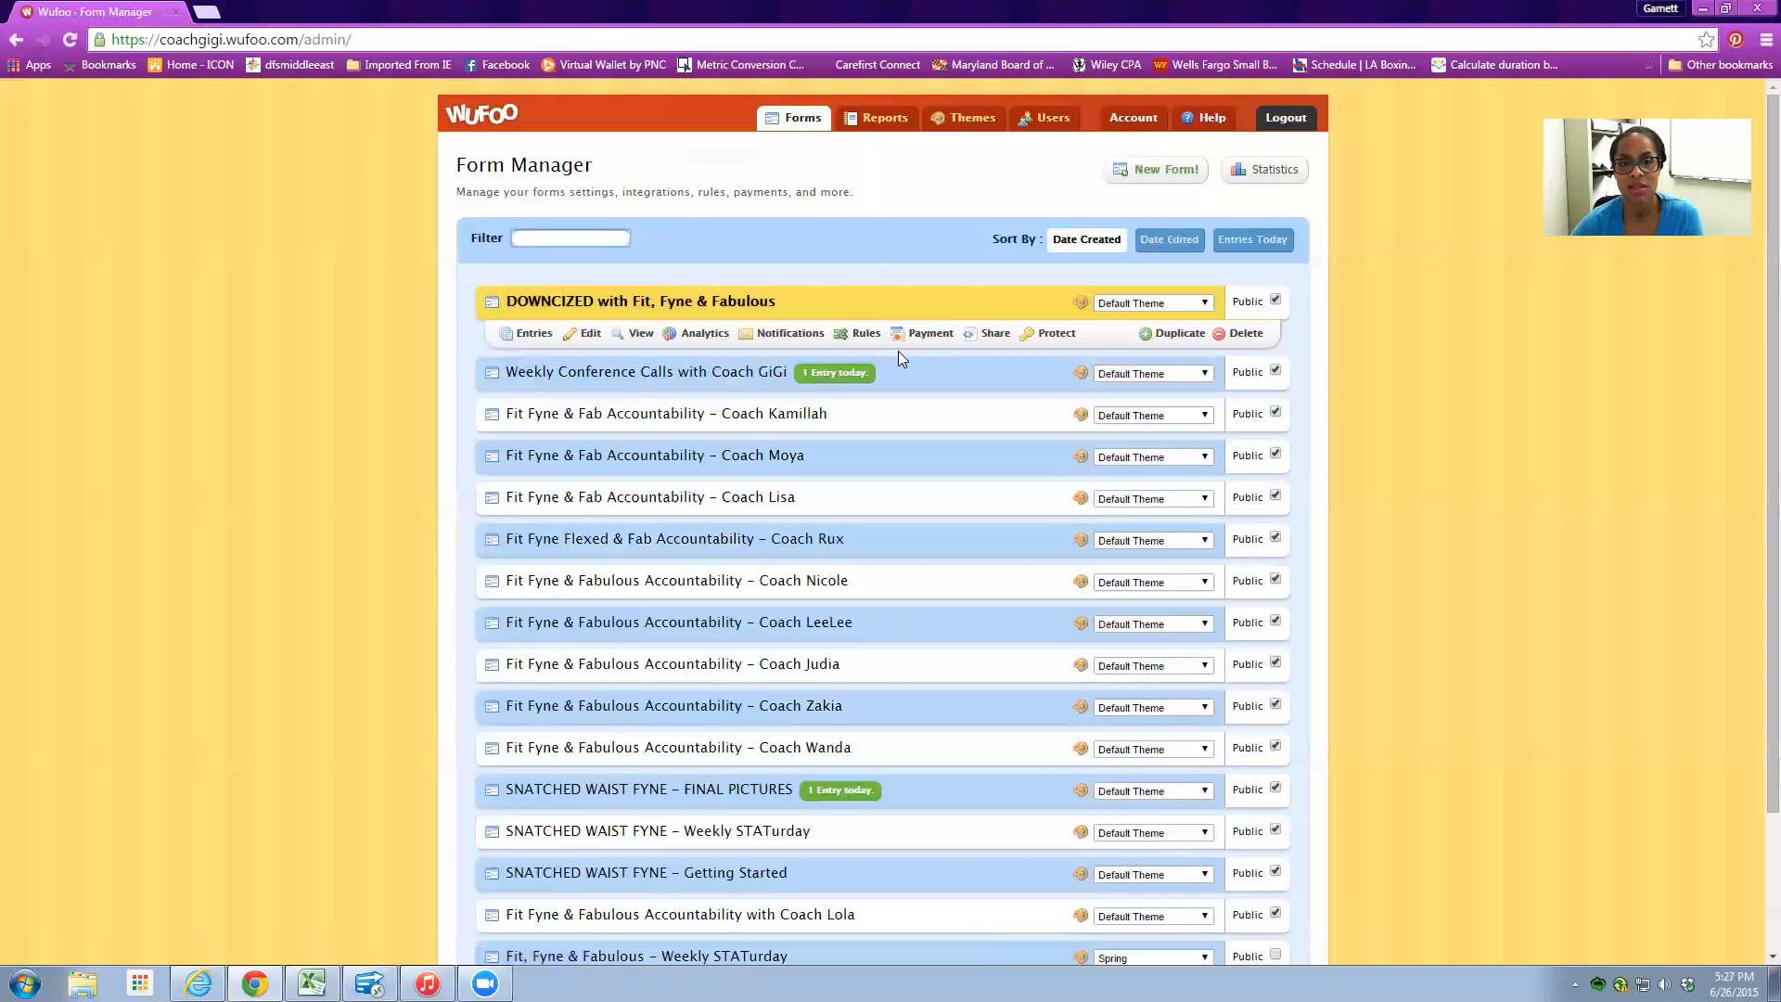
left_click(637, 335)
scroll(926, 429, "down", 2)
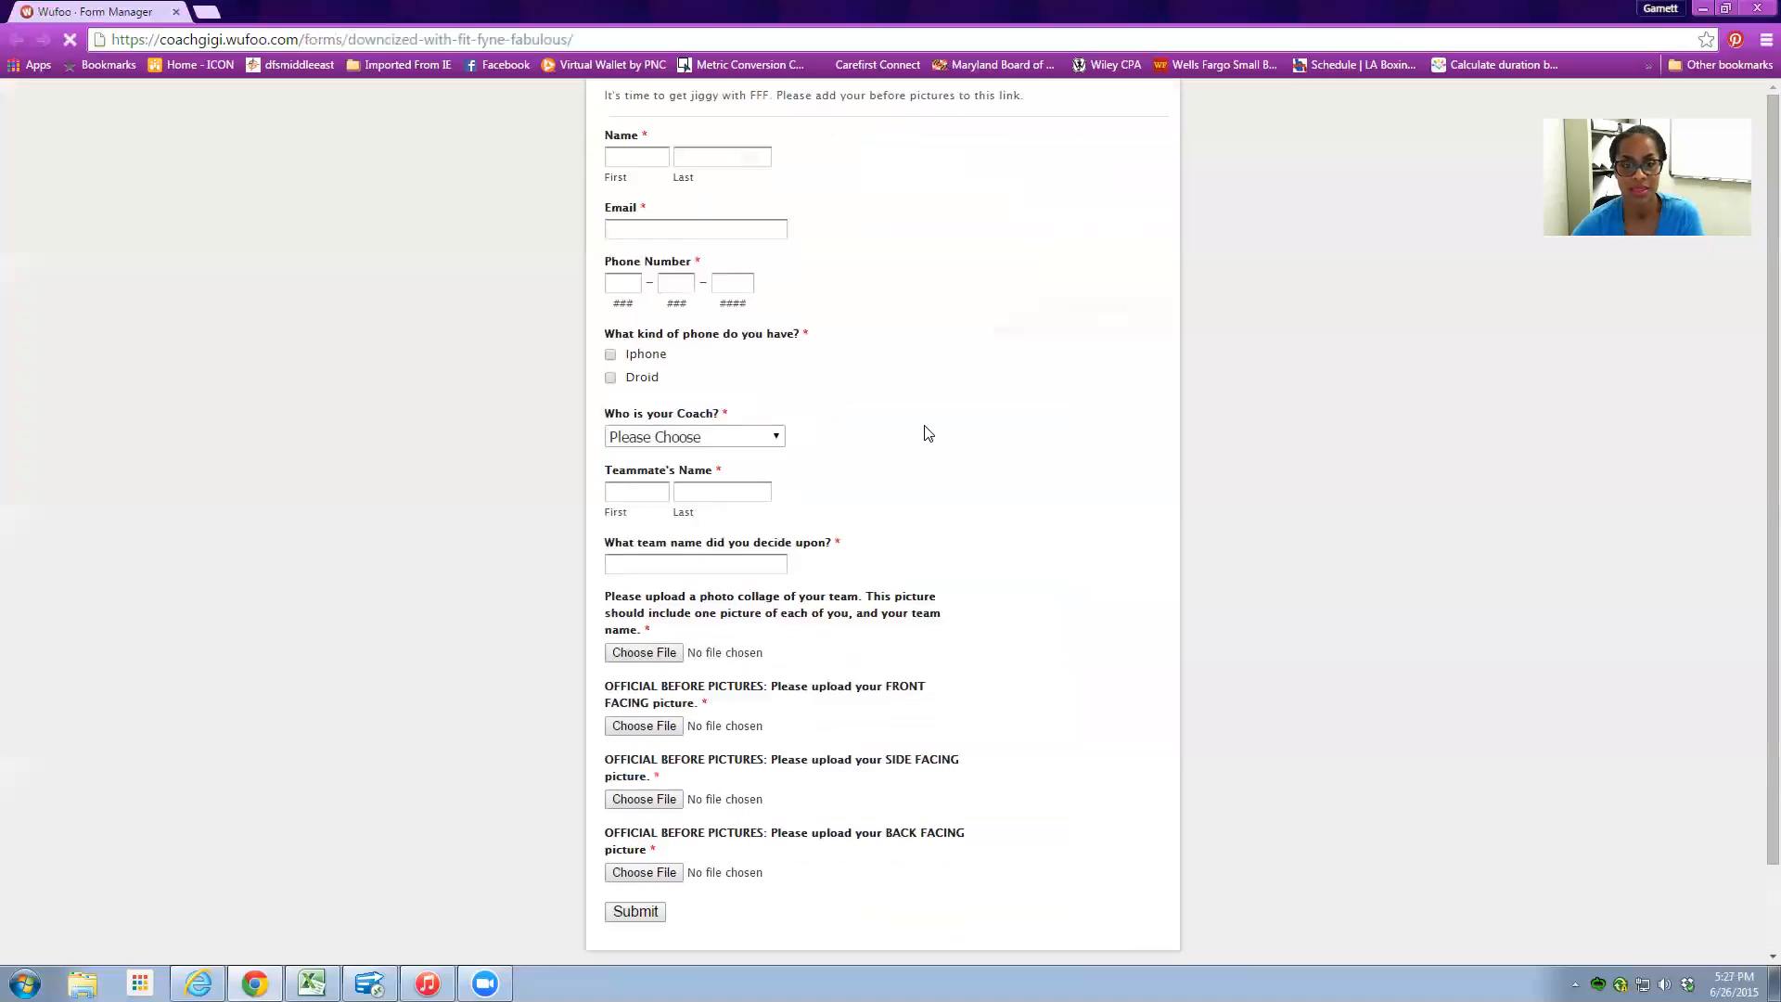
scroll(937, 628, "up", 2)
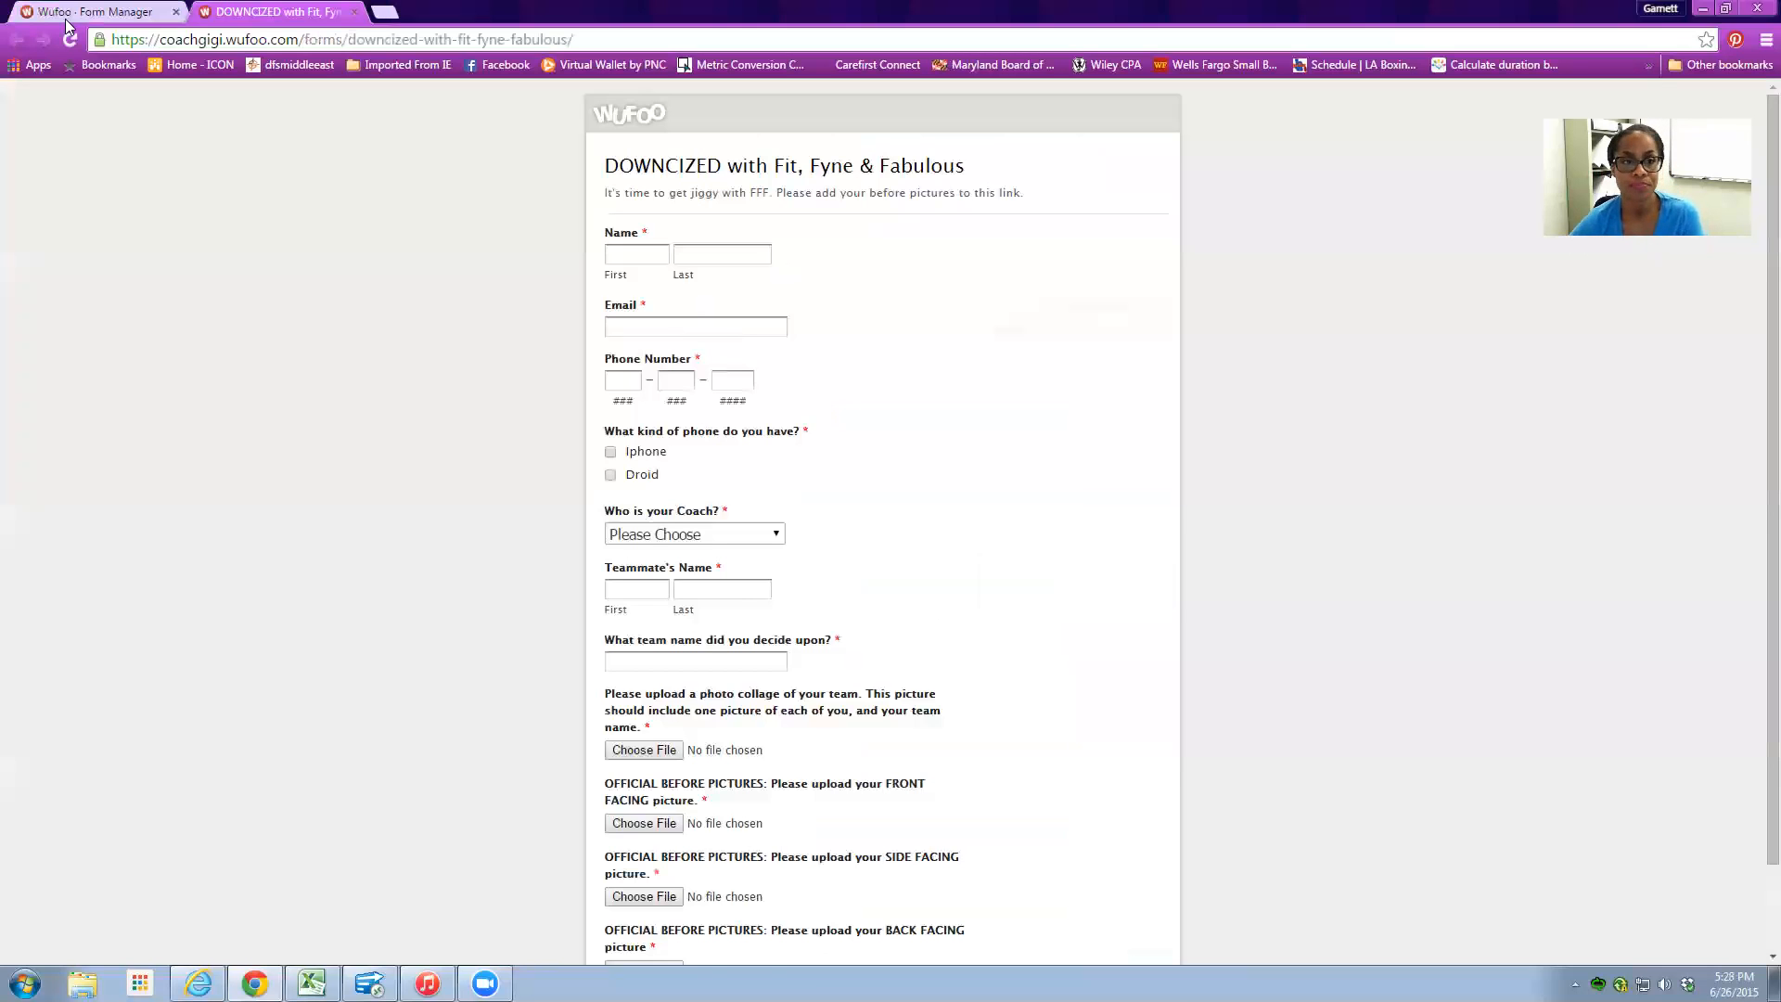
- Review the permanent and short links for sharing the DOWNCIZED form from the Form Manager
left_click(92, 11)
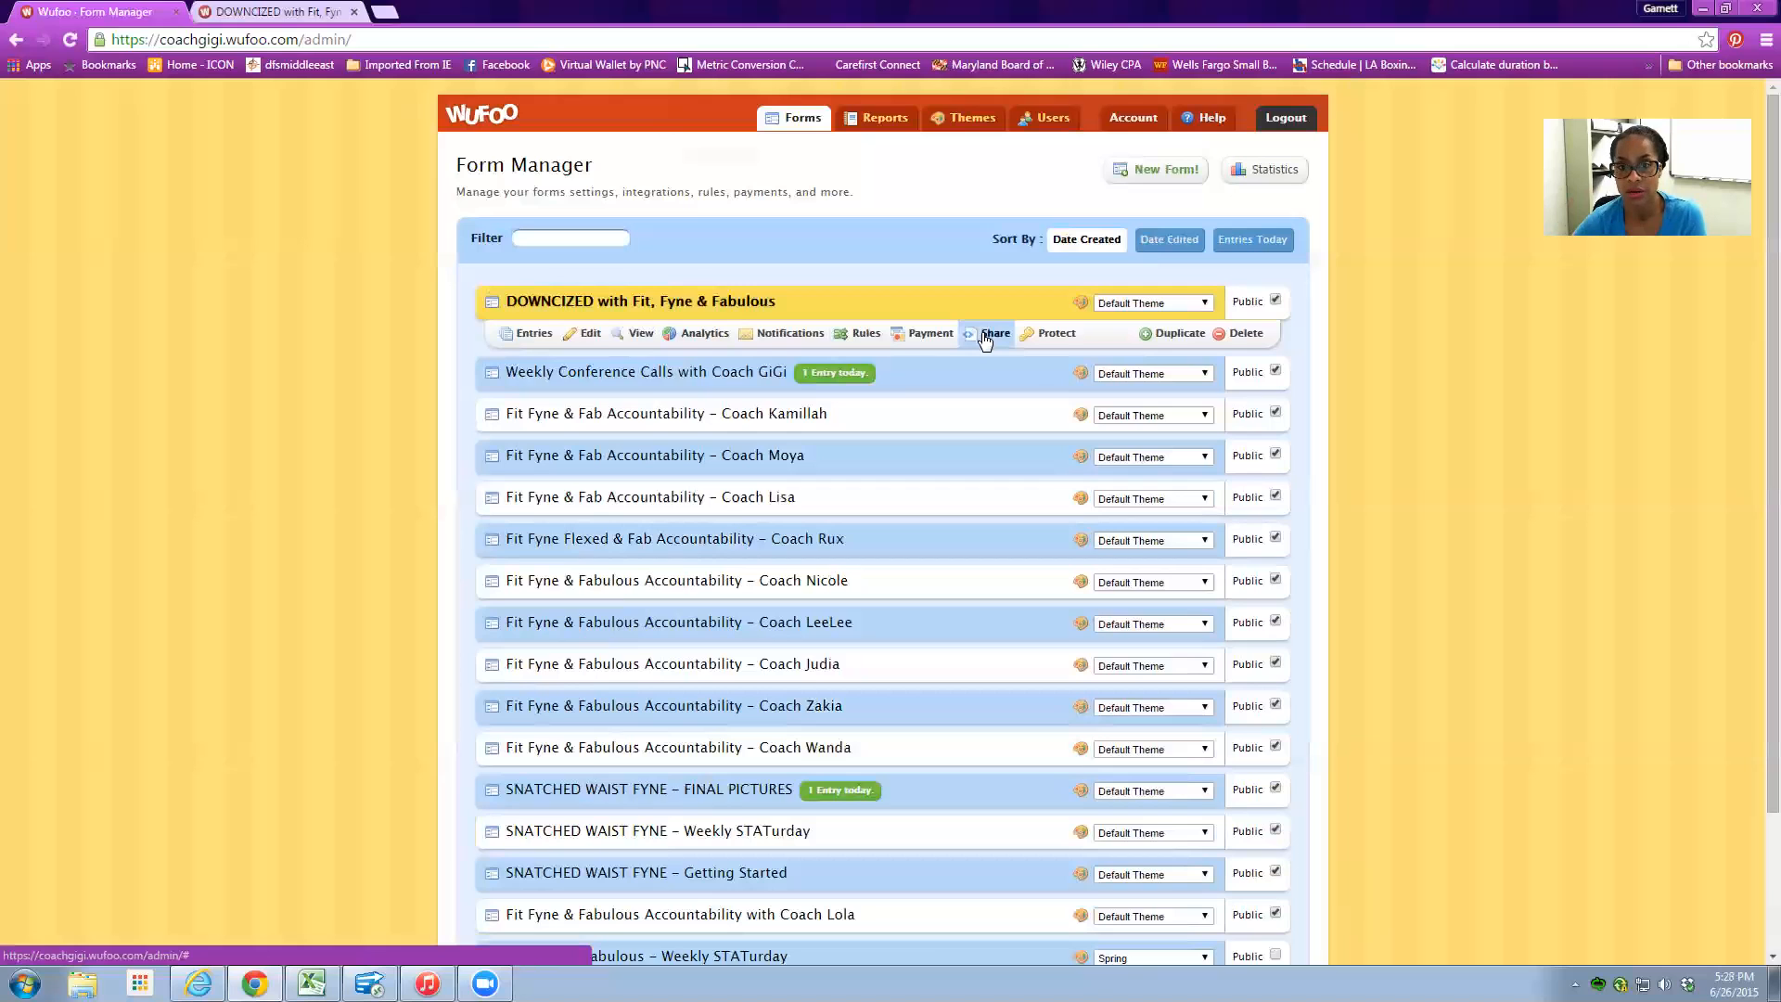
left_click(983, 333)
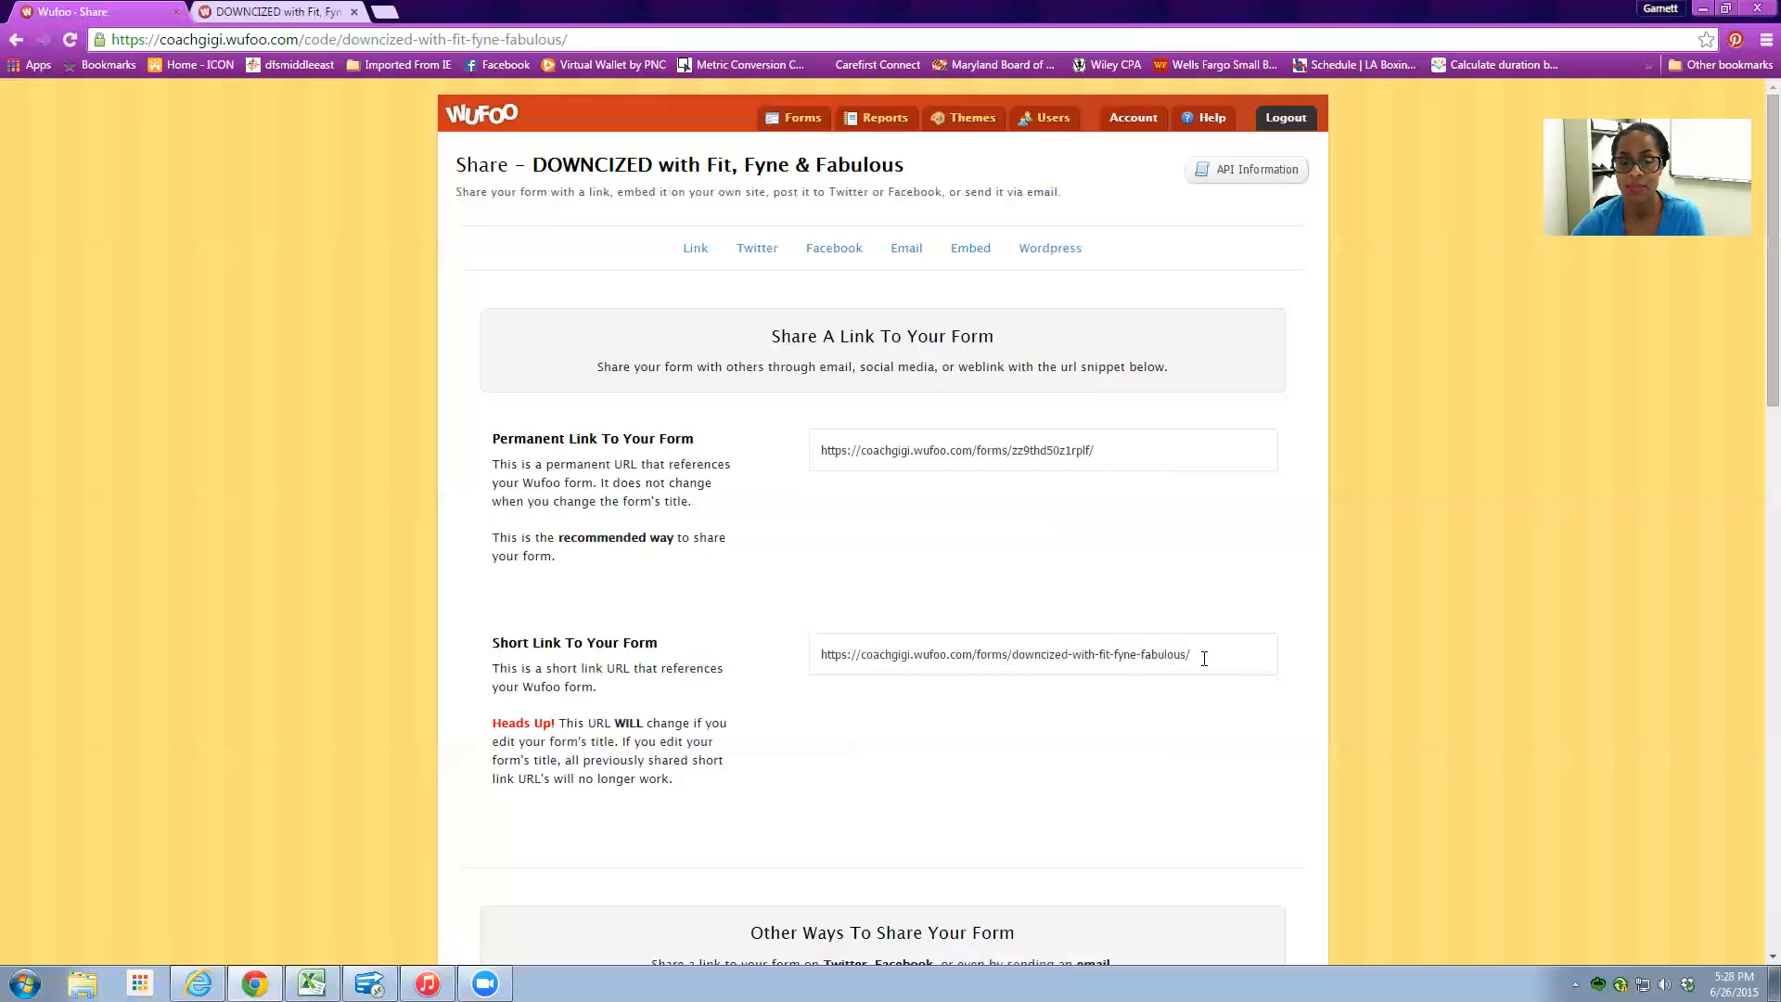
left_click(784, 117)
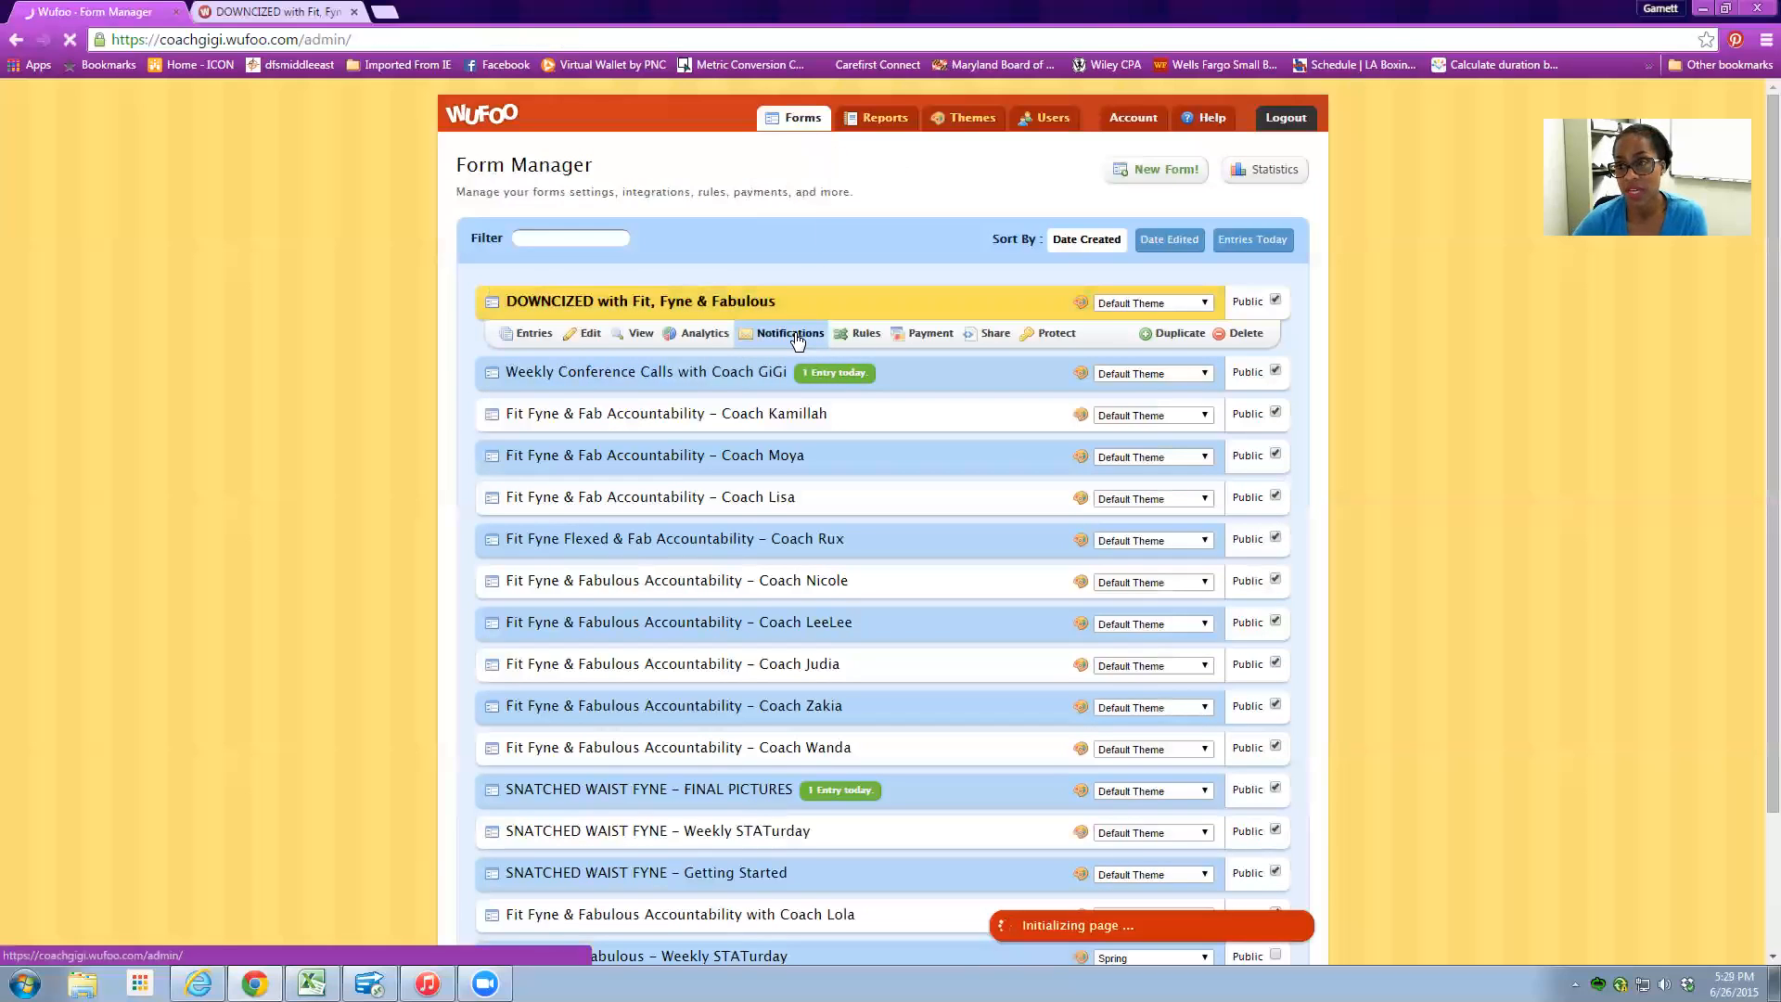
- Review the DOWNCIZED form's notification settings for the inbox and the mobile device without entering contact details
left_click(790, 334)
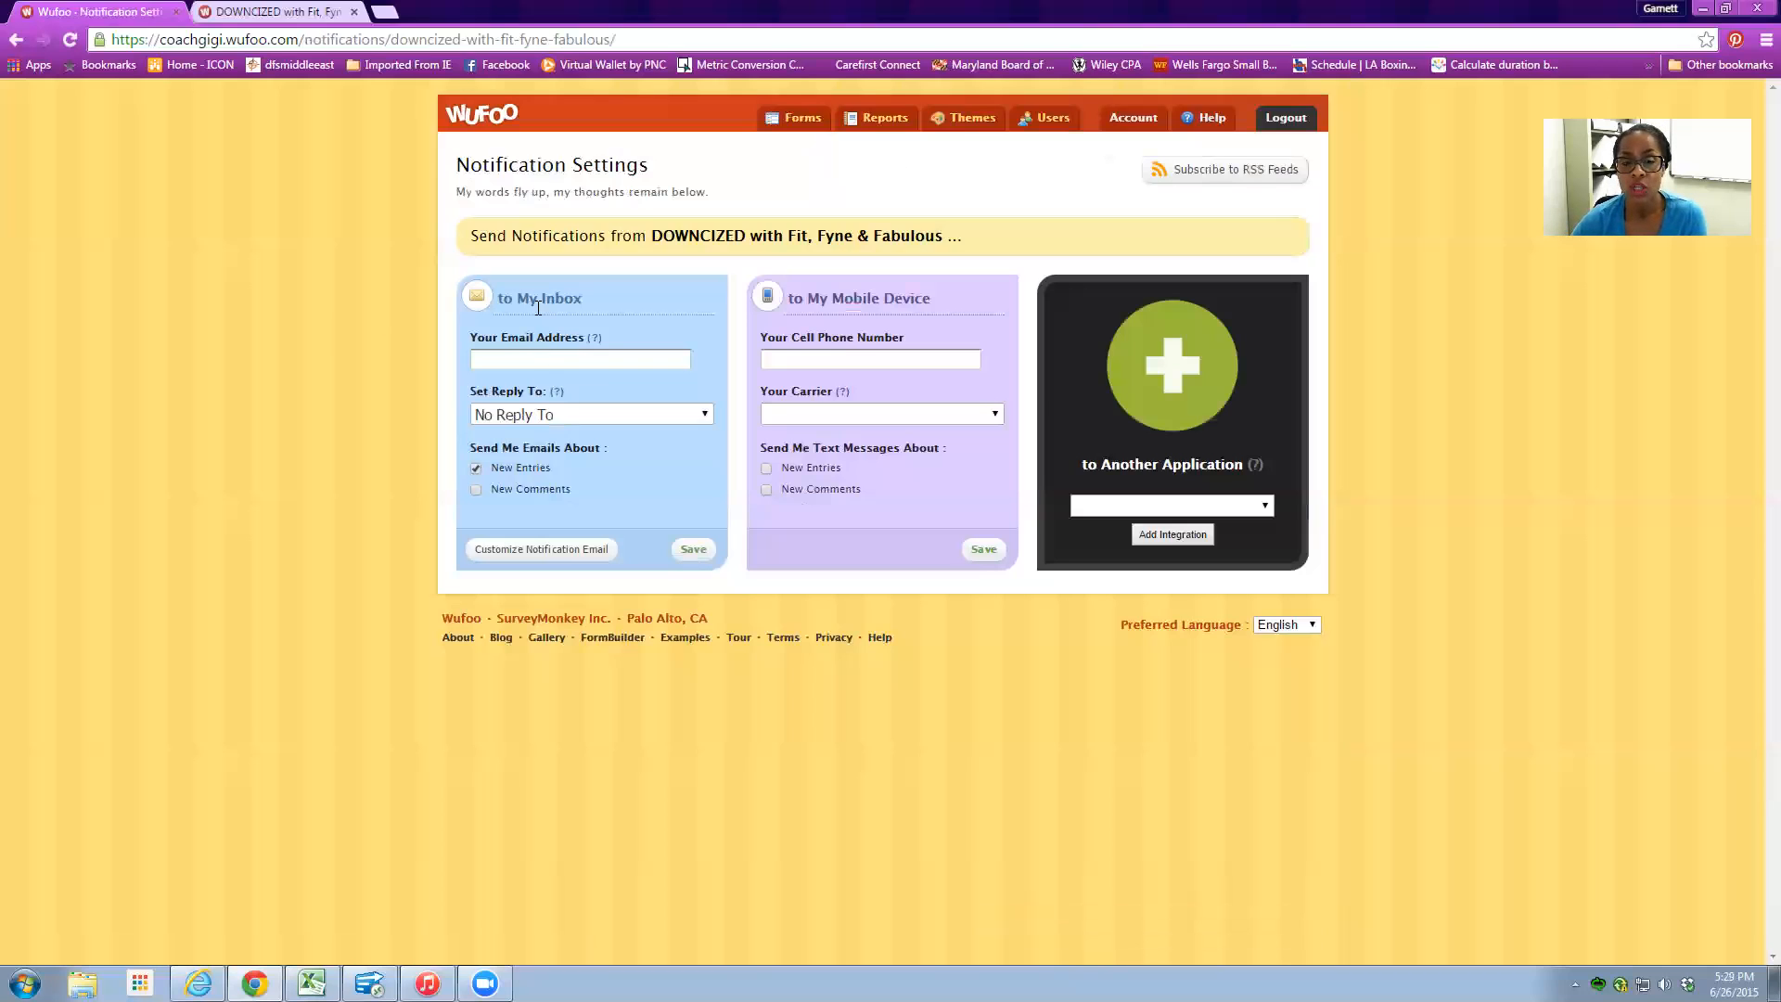
left_click(504, 354)
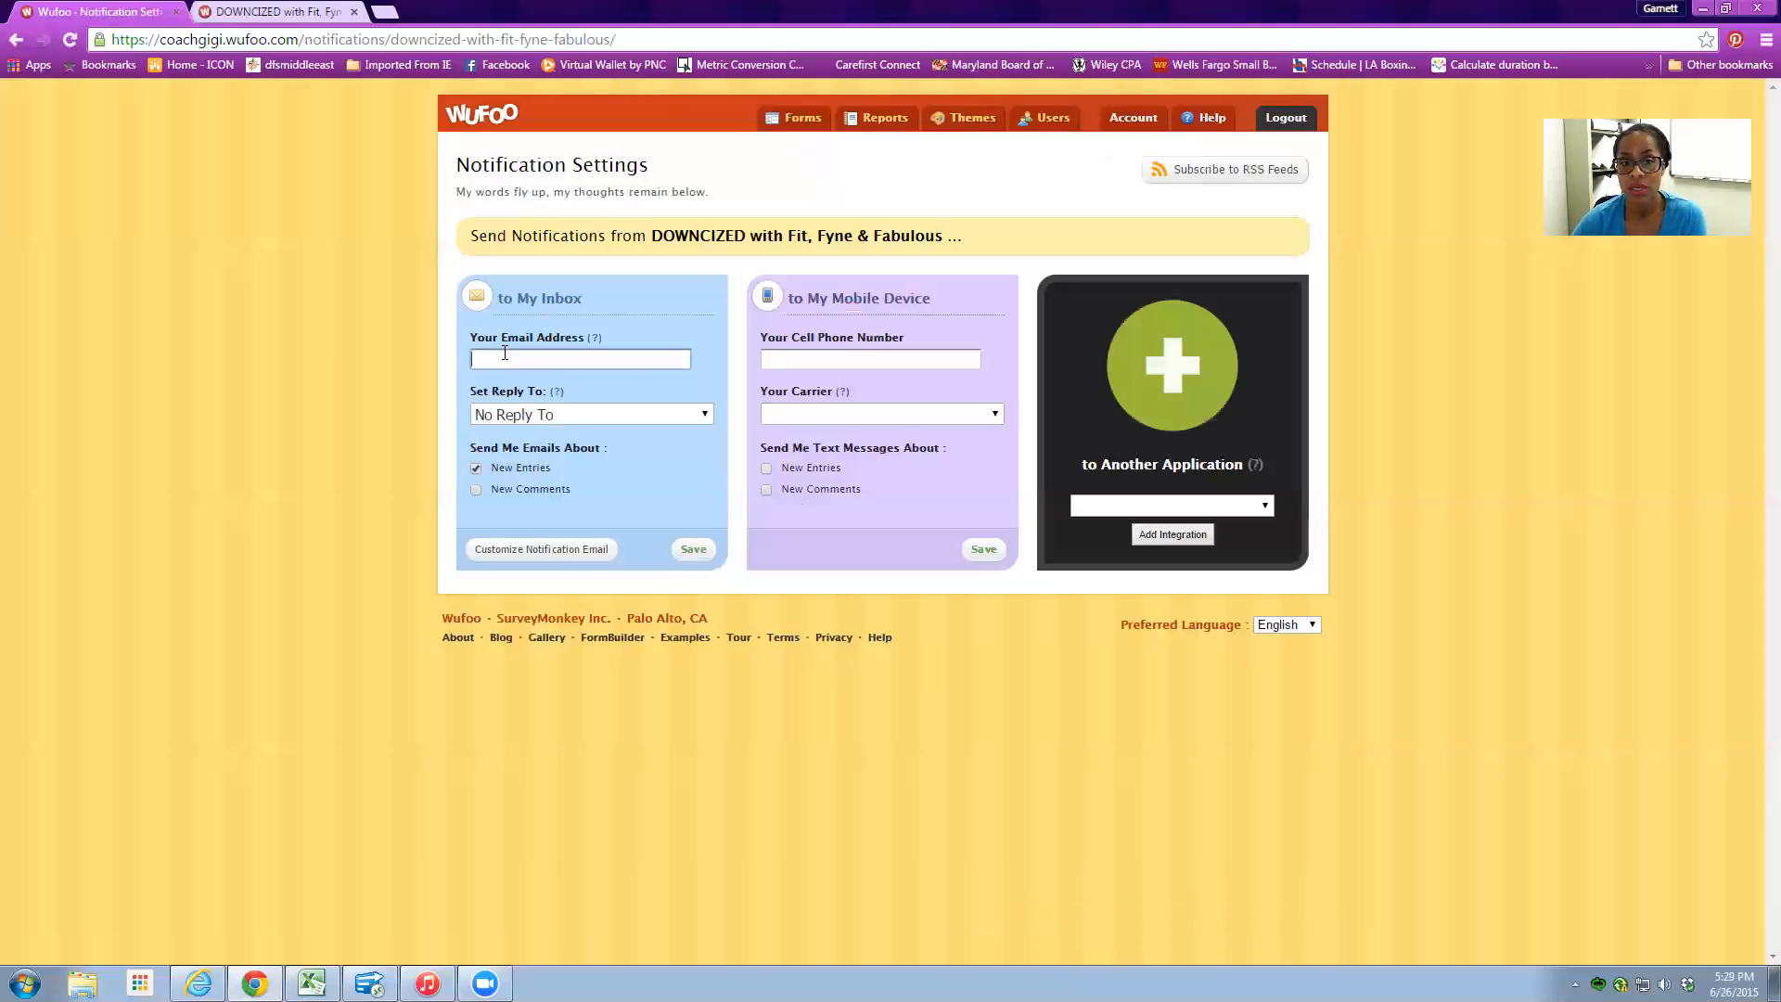
left_click(890, 359)
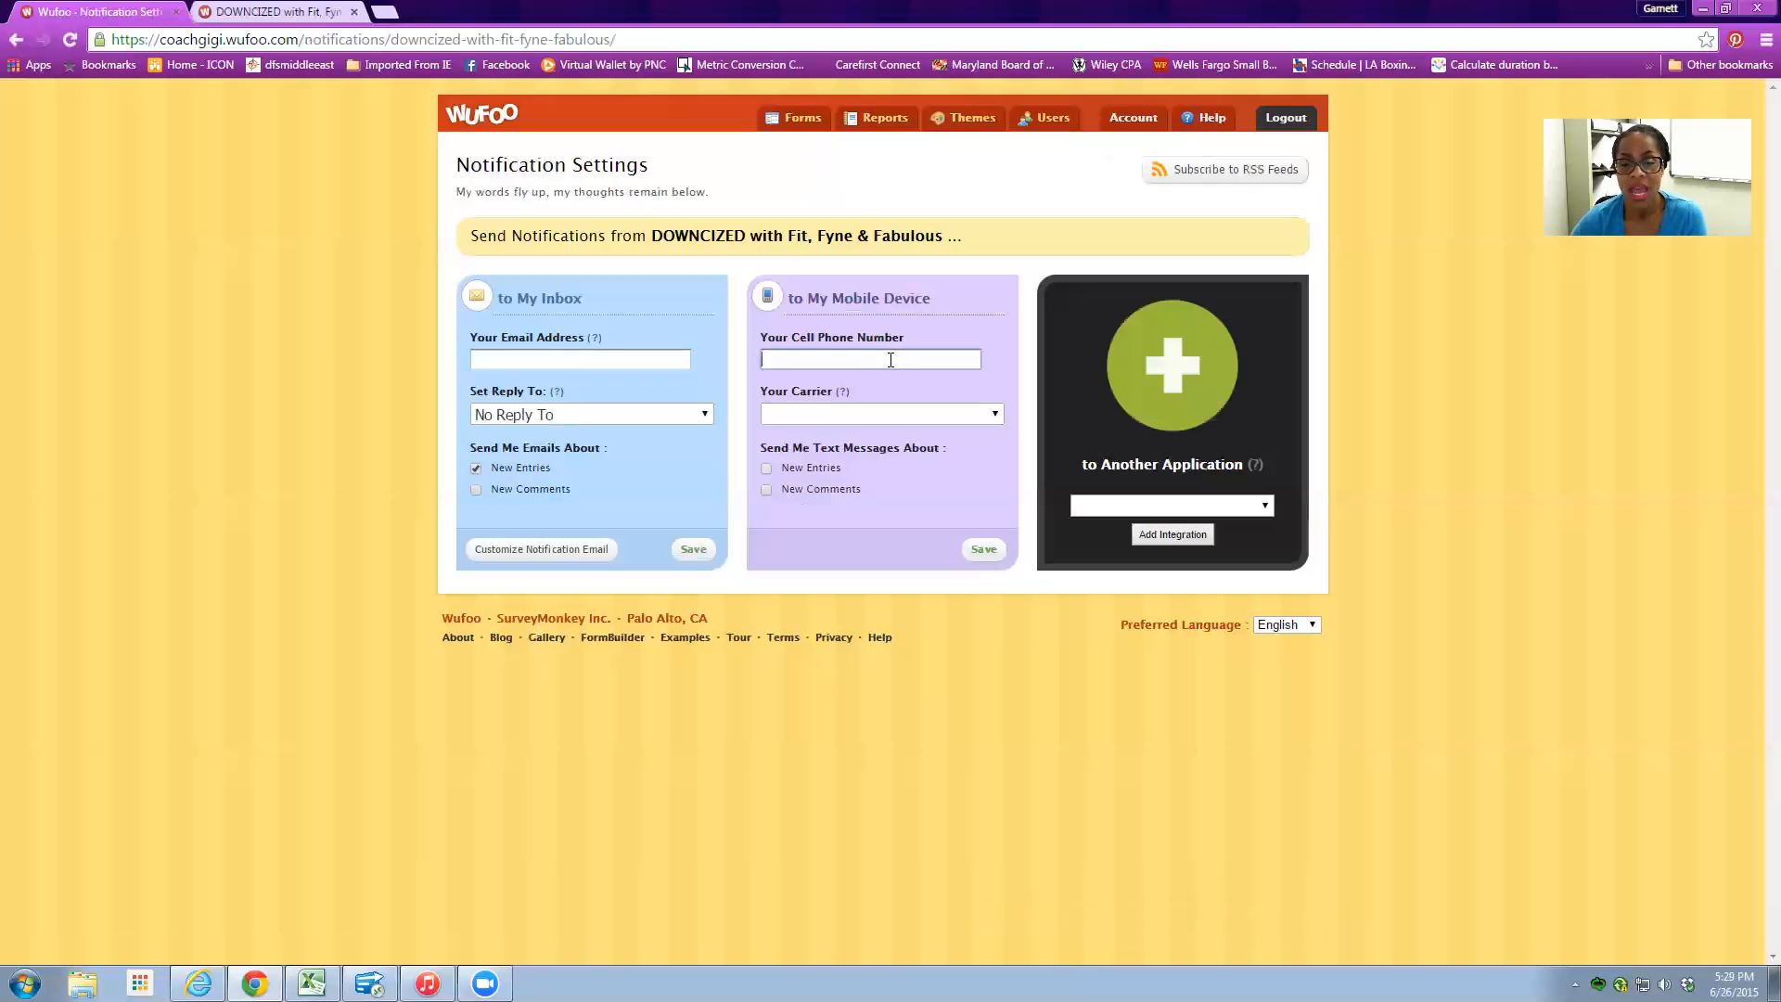
left_click(540, 358)
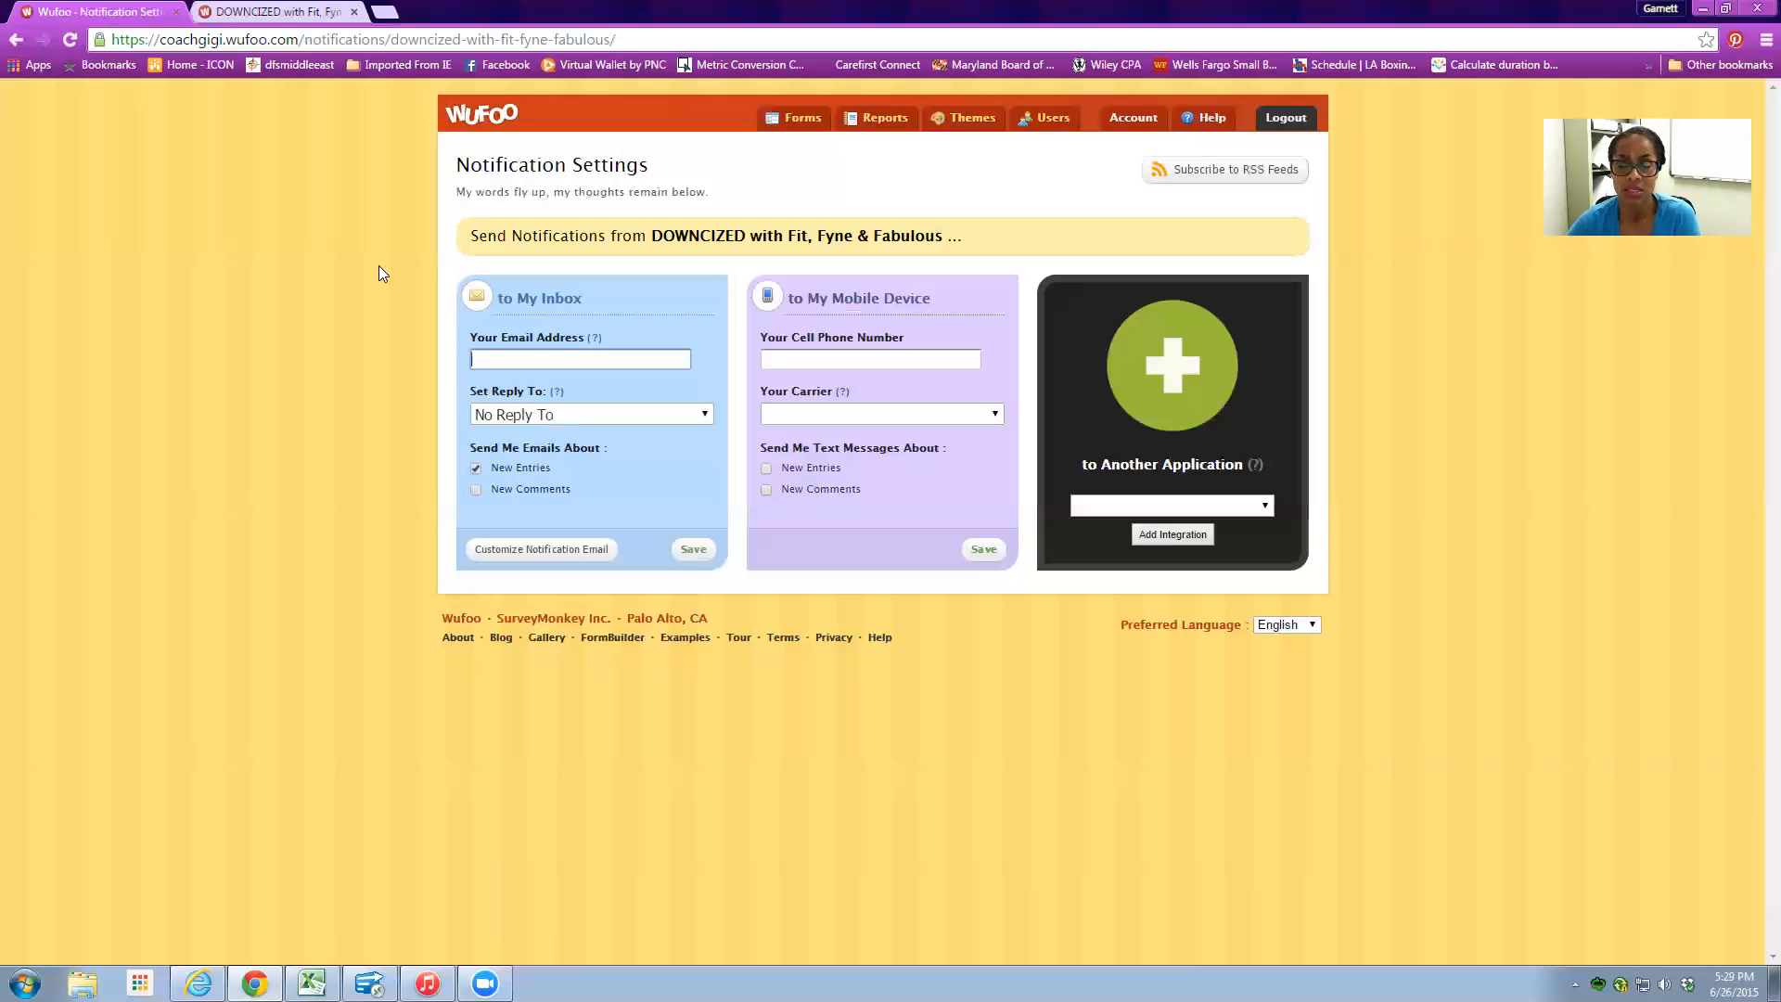
left_click(796, 118)
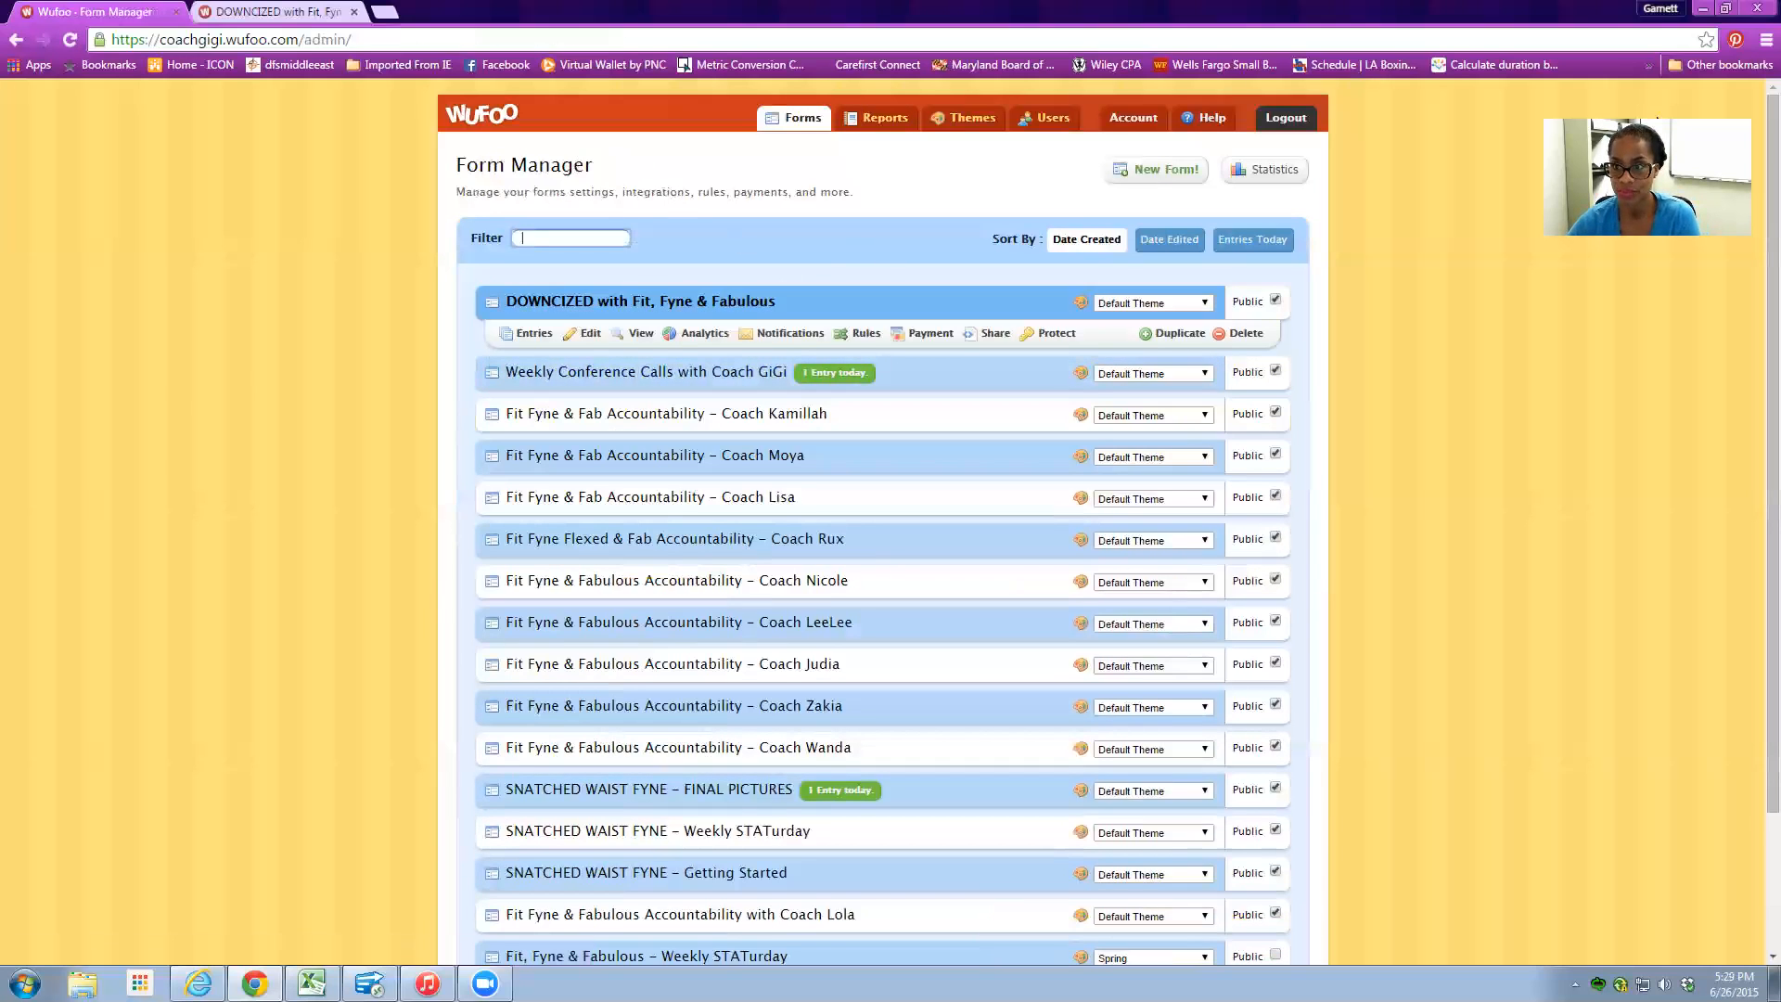
left_click(1656, 116)
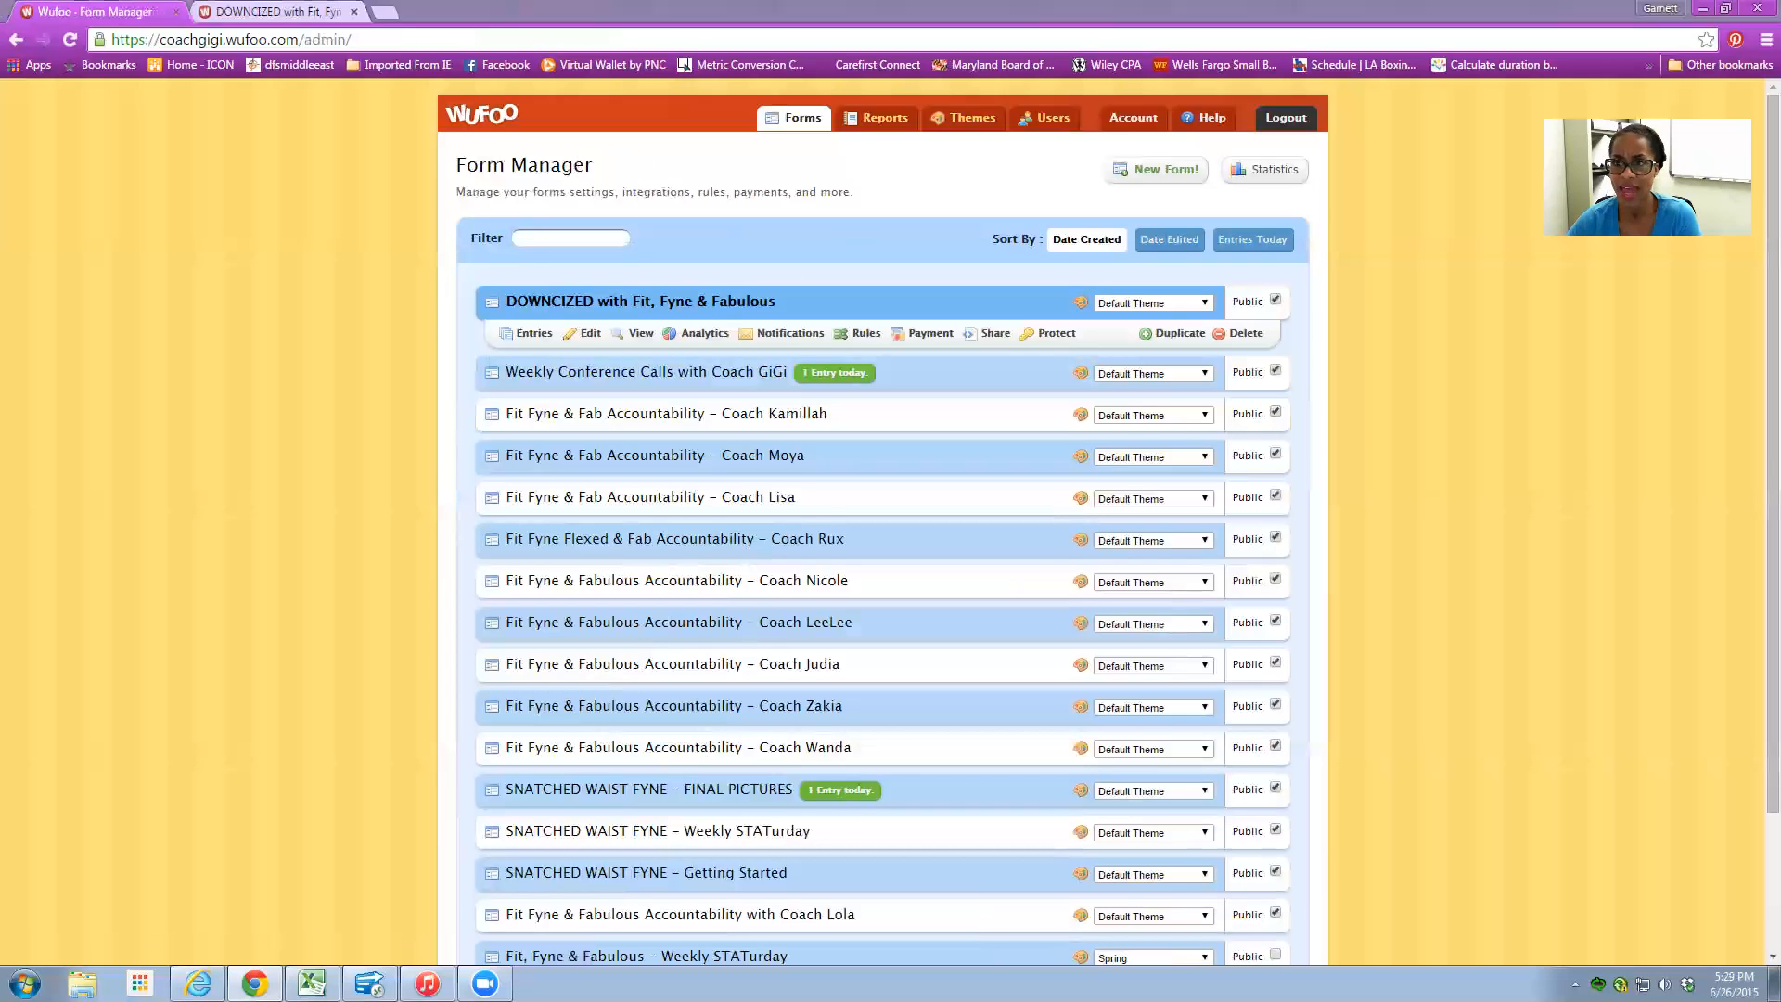
left_click(1669, 116)
left_click_drag(1705, 116, 1157, 191)
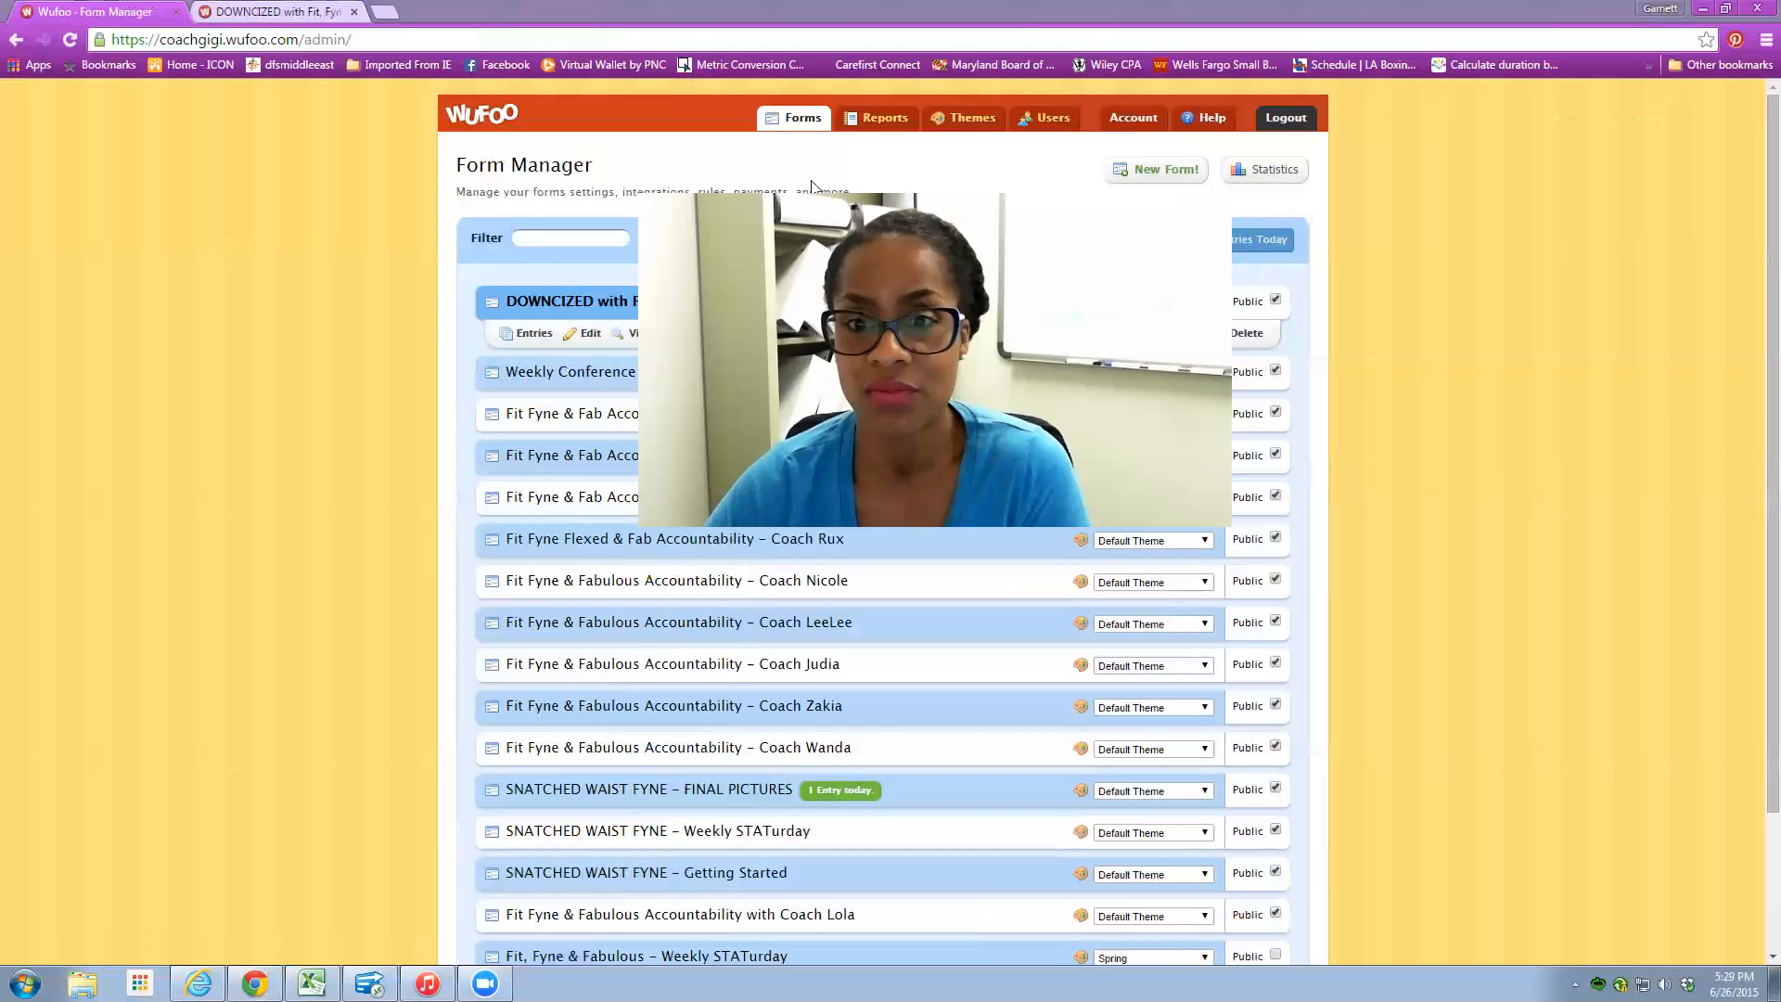